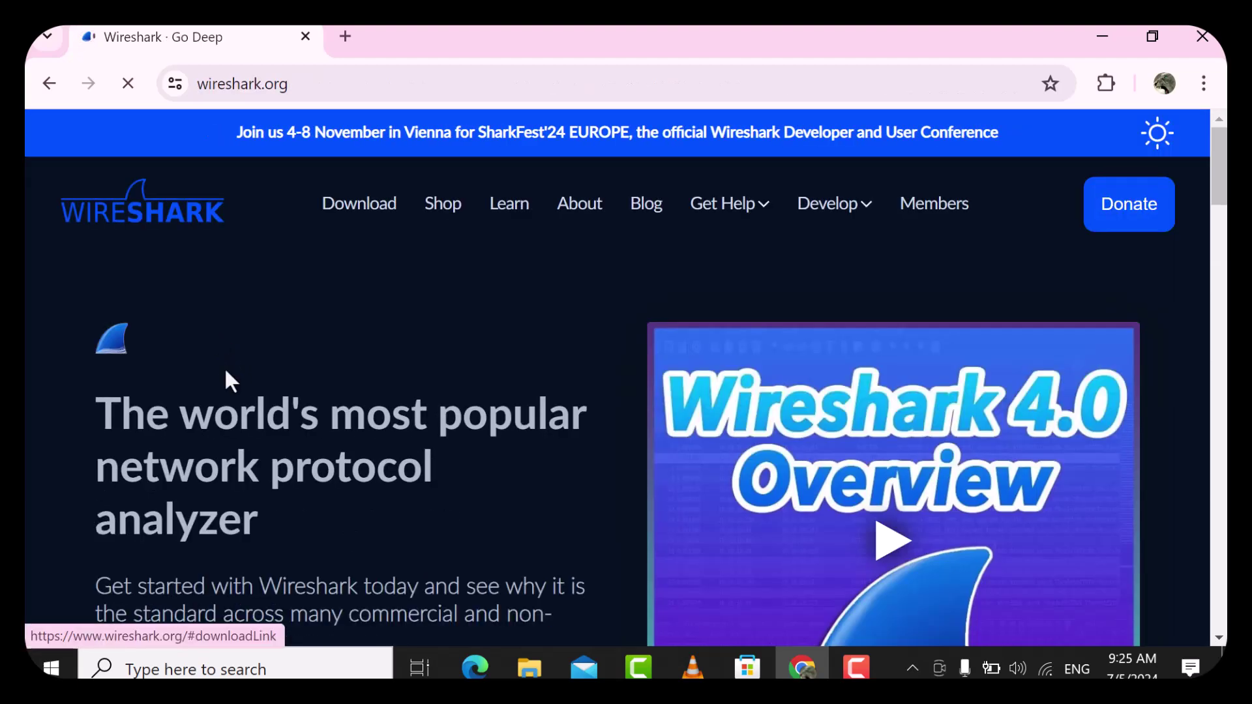
Go to the Wireshark site's download section and request the Windows x64 Installer of Stable Release 4.2.5
scroll(649, 484, down, 5)
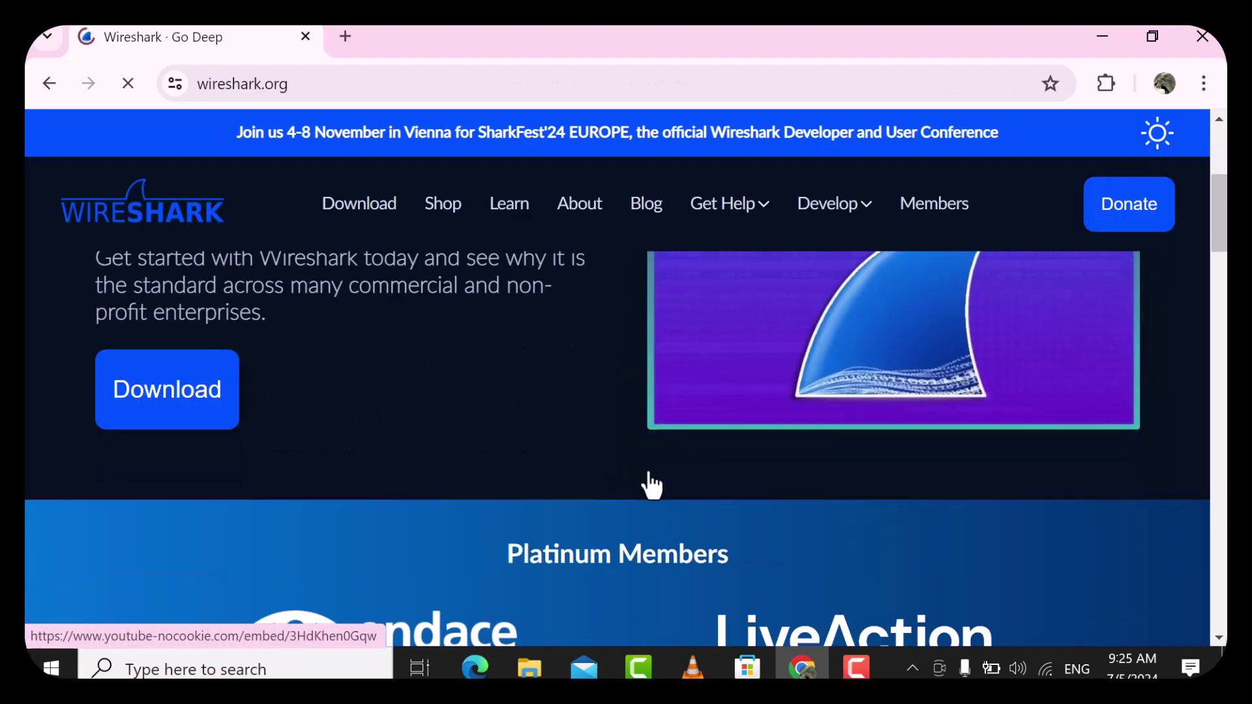
scroll(650, 479, down, 7)
scroll(648, 470, down, 2)
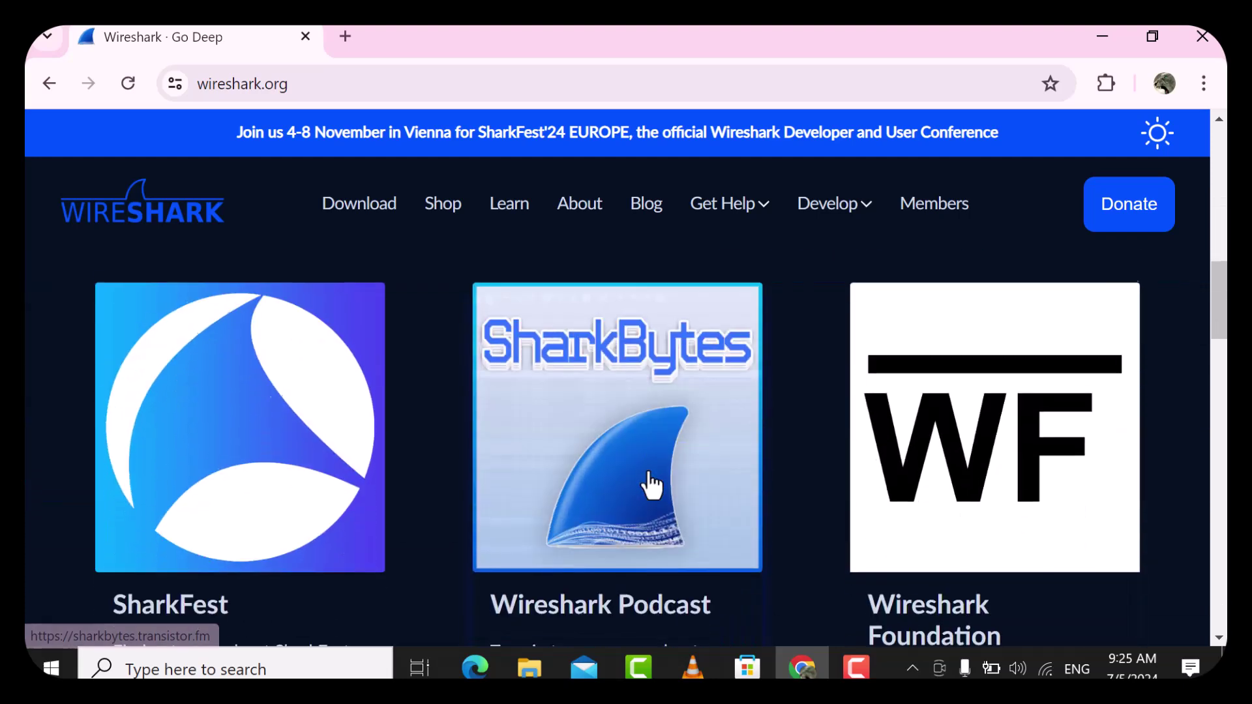
scroll(650, 479, up, 6)
scroll(650, 484, up, 3)
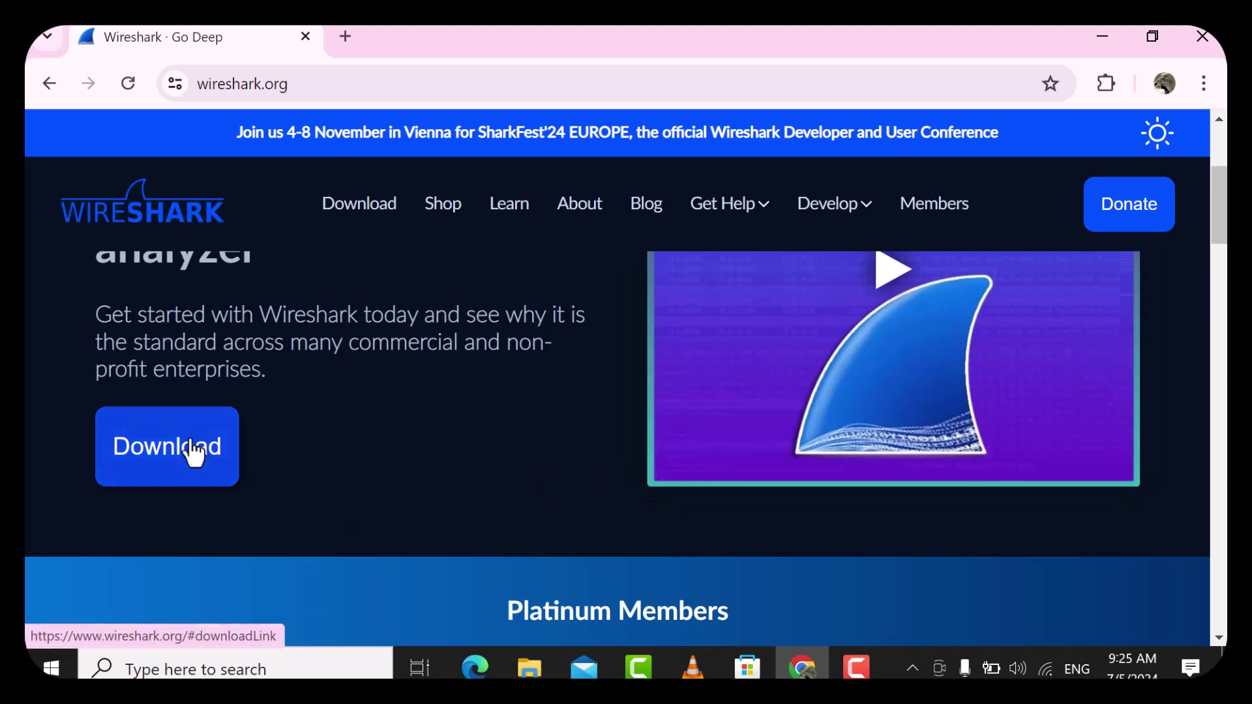
click(193, 454)
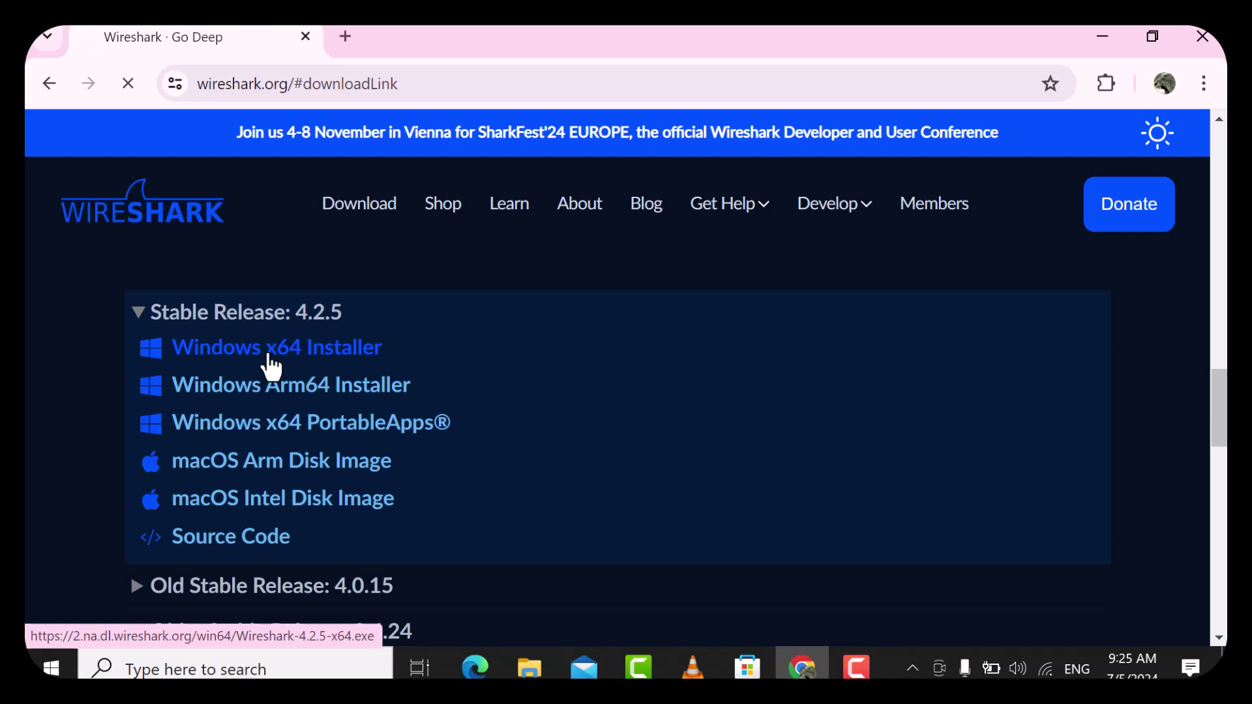
click(269, 358)
click(675, 418)
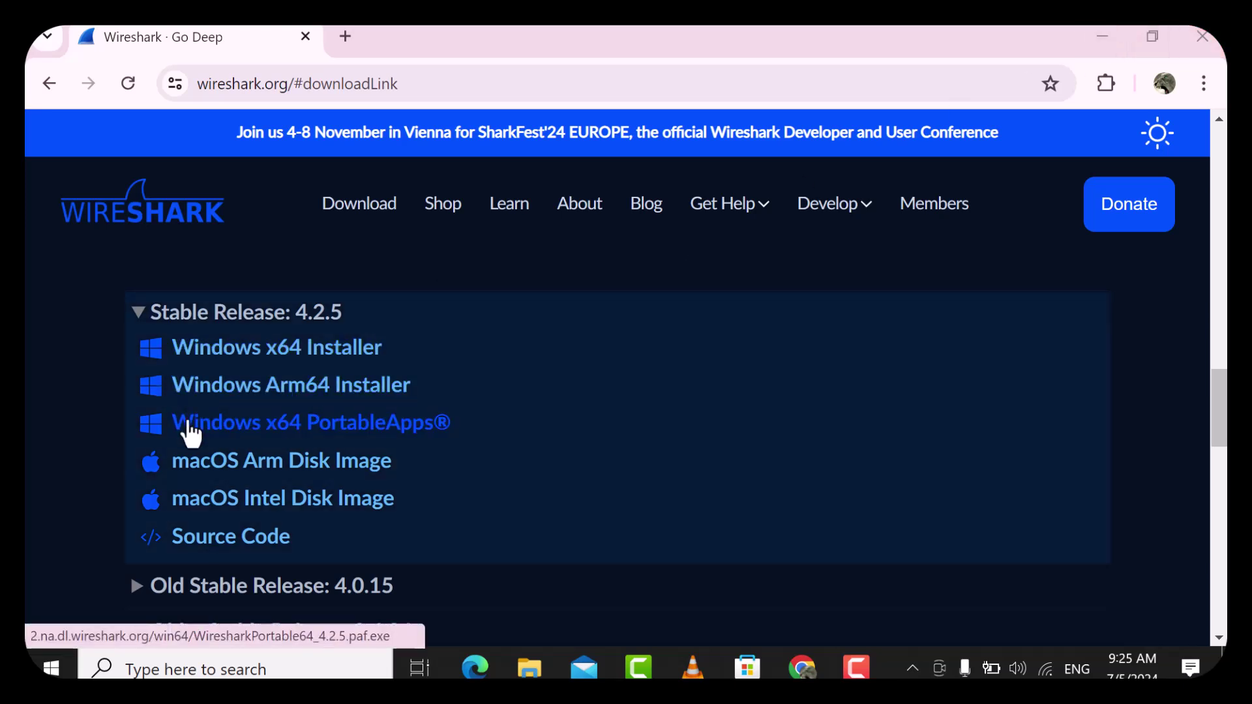
Search Windows for Wireshark, launch the app and maximize its window
click(50, 667)
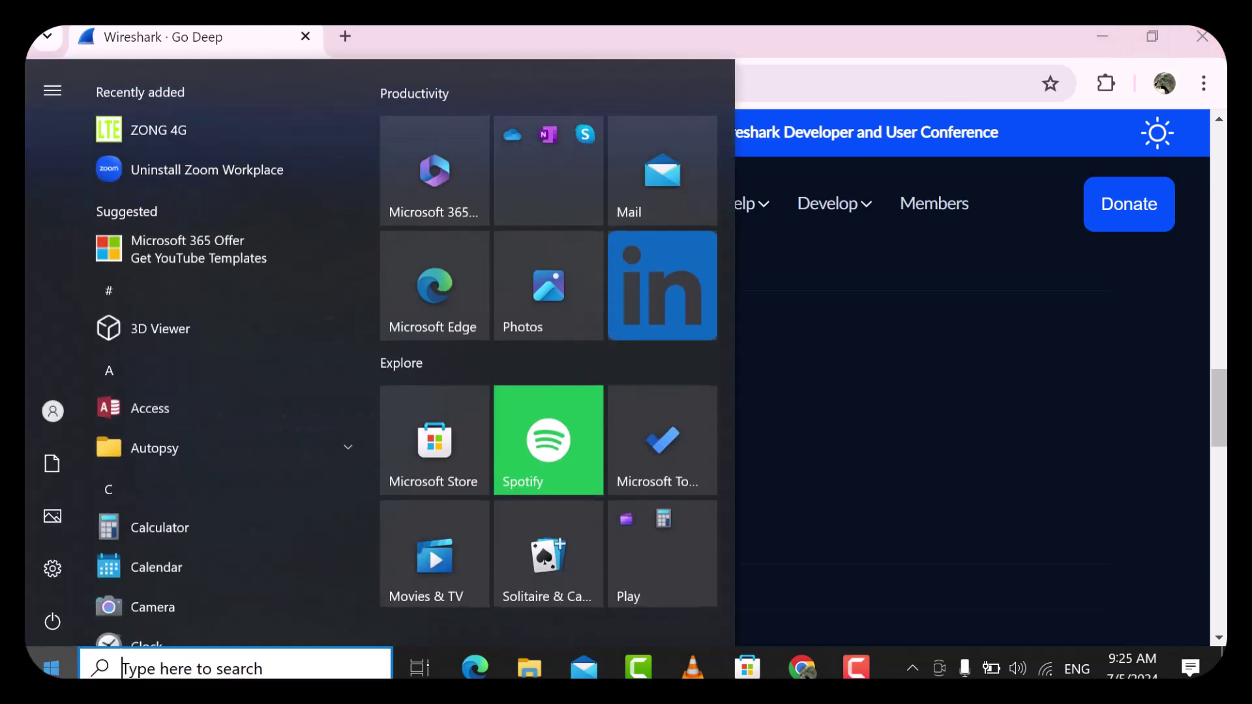
text(wi)
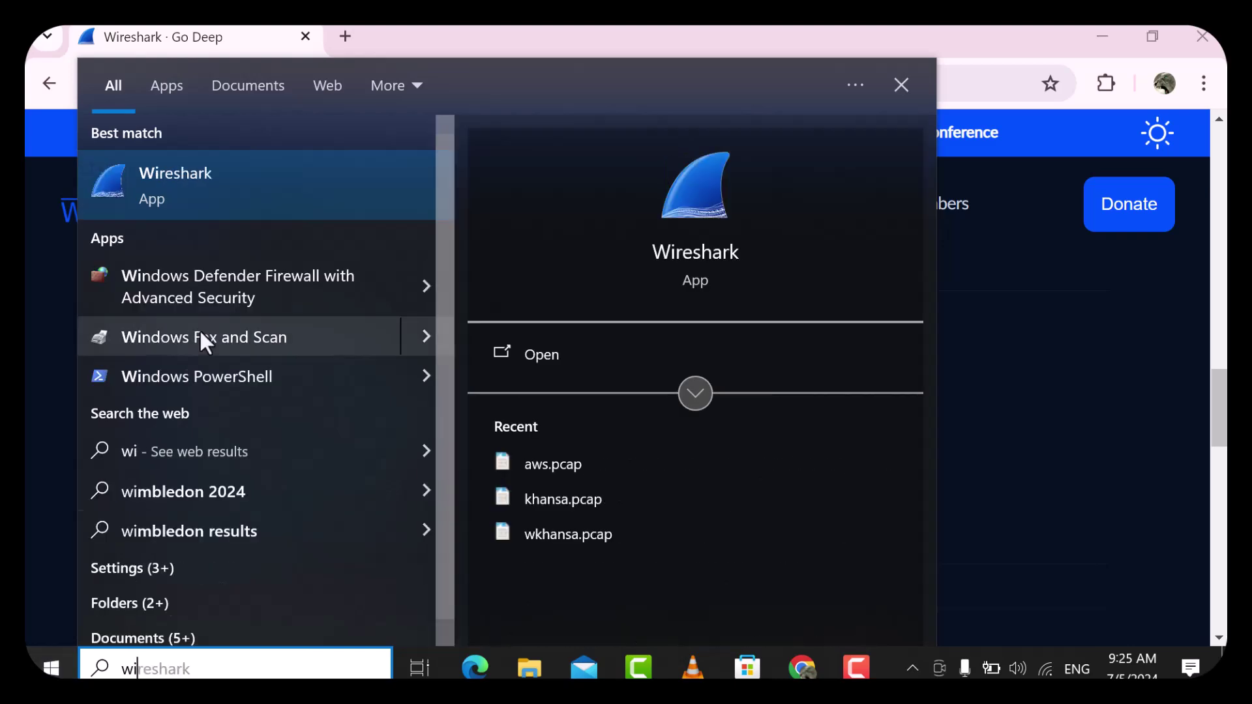
right_click(248, 181)
click(280, 208)
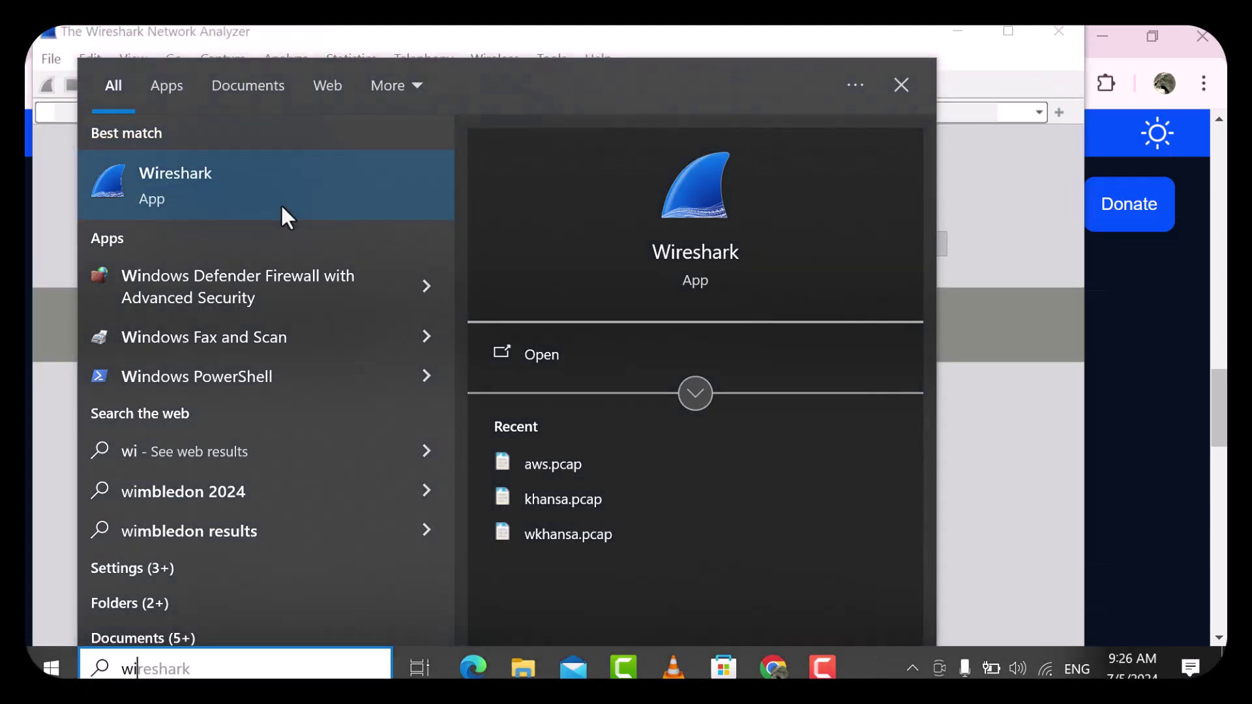
click(1053, 213)
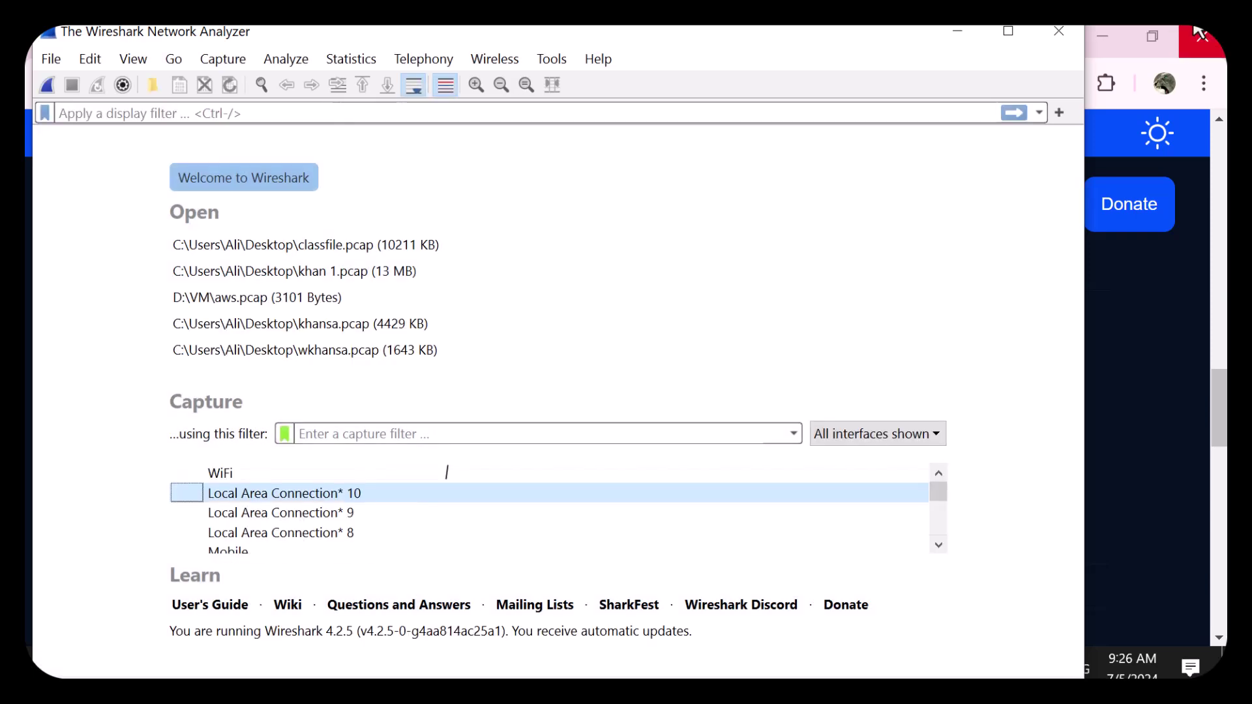
click(1005, 31)
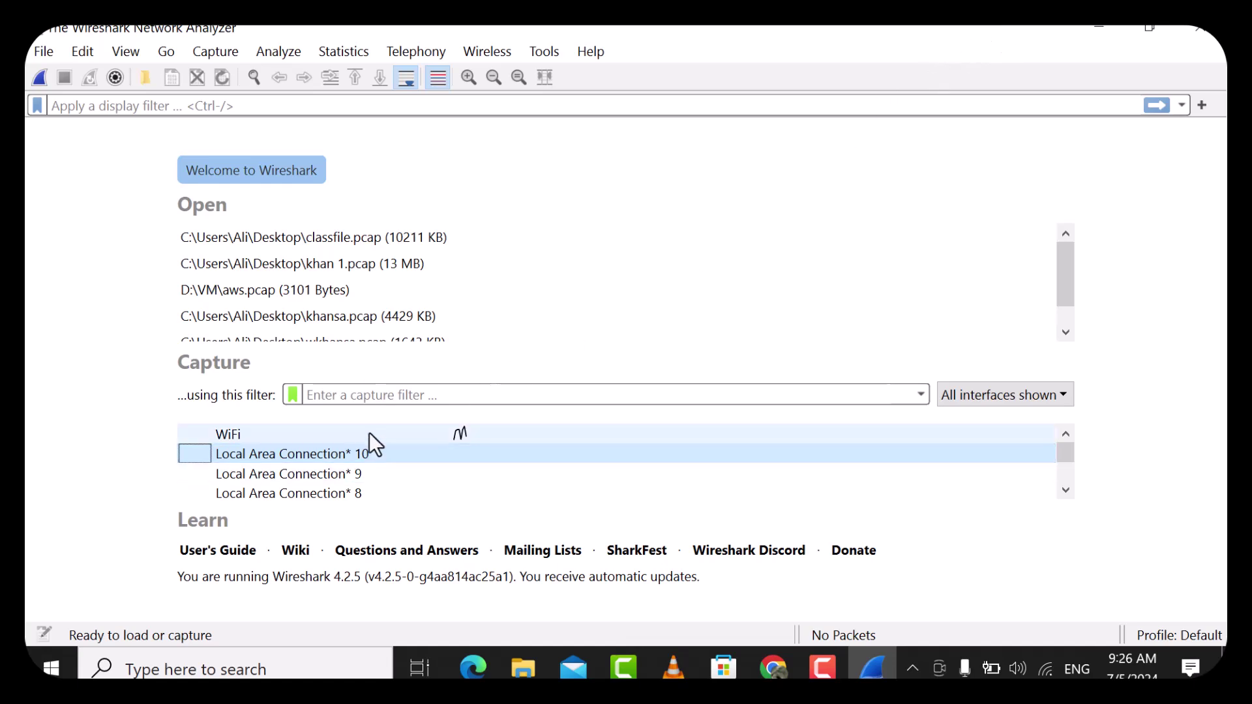
Look through the list of available capture interfaces on the welcome page
scroll(370, 432, down, 5)
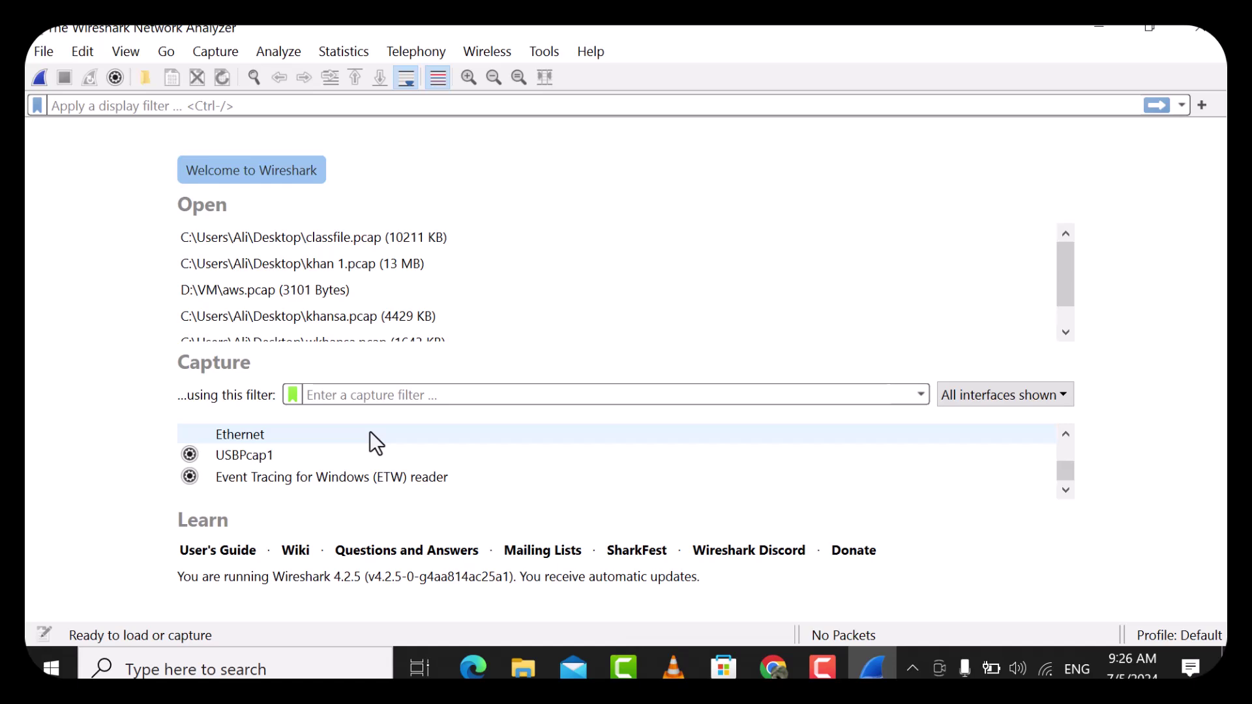
scroll(363, 483, up, 5)
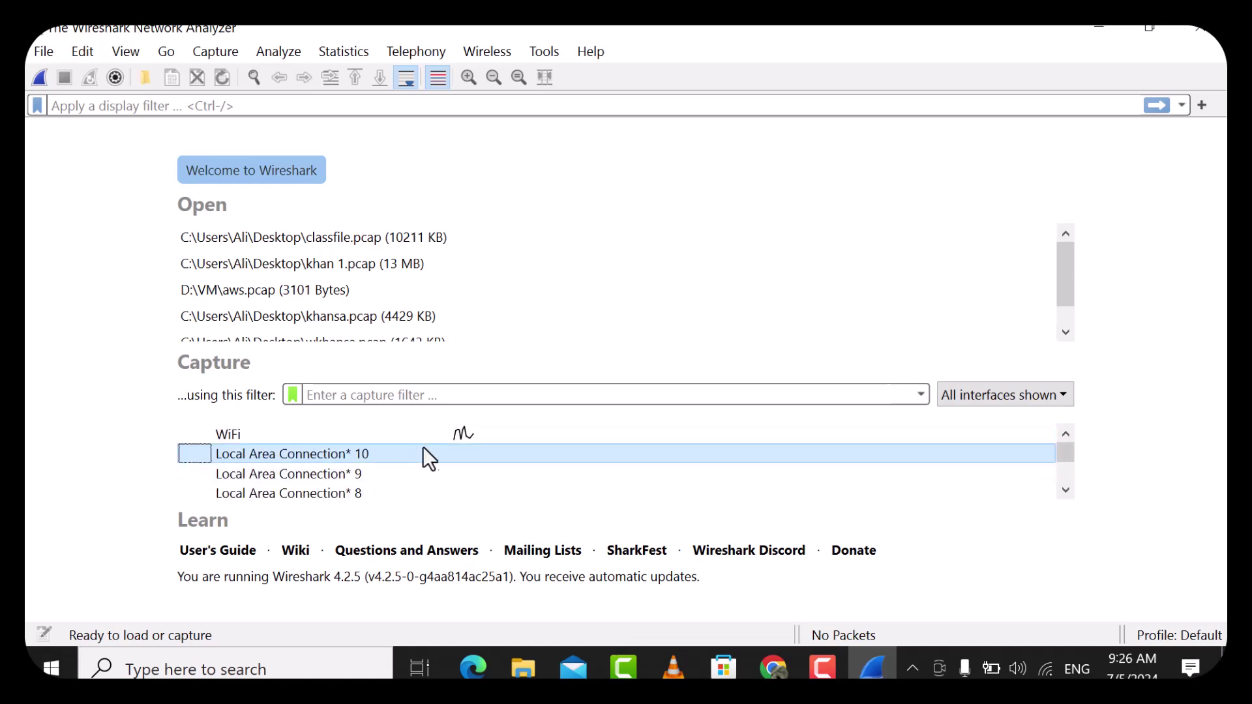
scroll(453, 436, down, 5)
scroll(453, 438, down, 1)
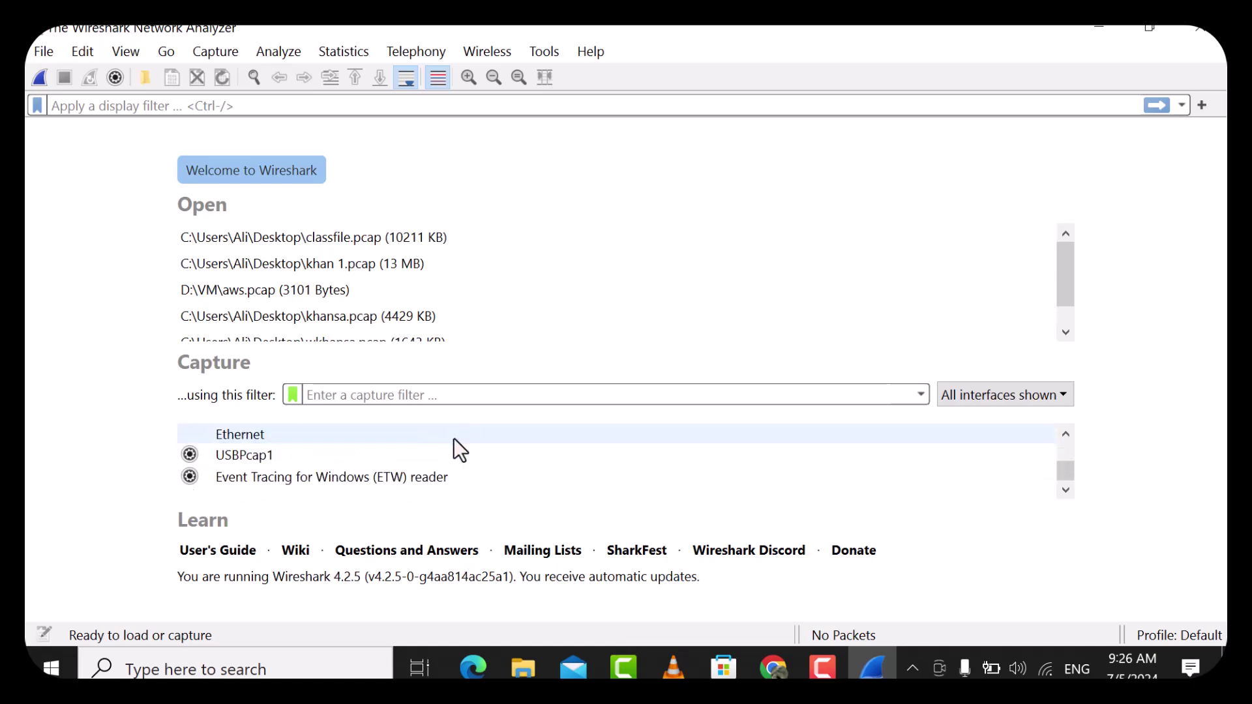
Minimize Wireshark and the browser, and open Device Manager
click(1113, 28)
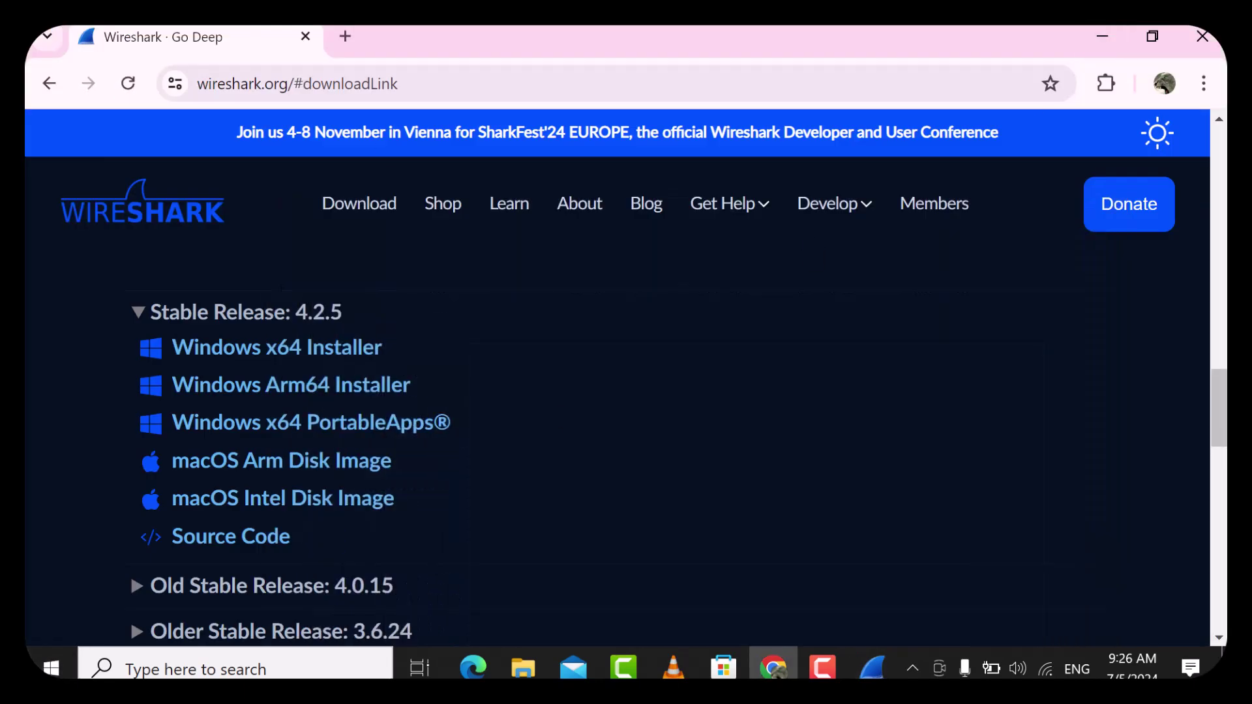
click(1114, 29)
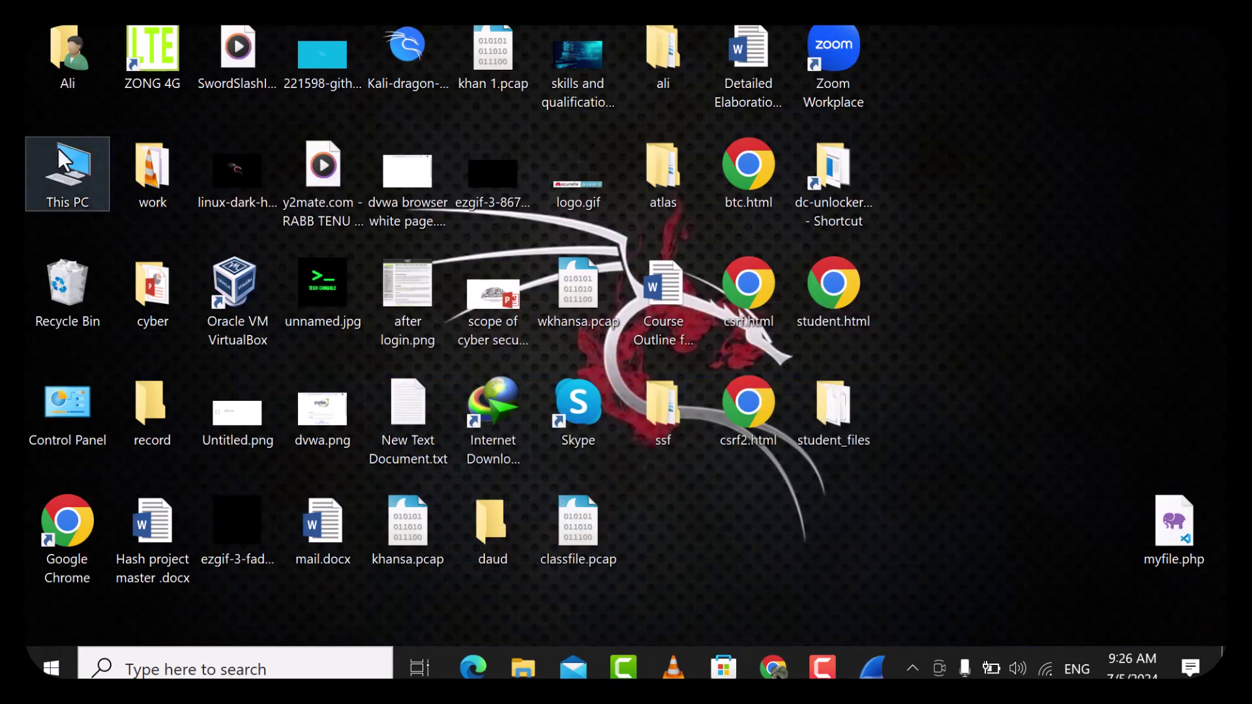
click(50, 668)
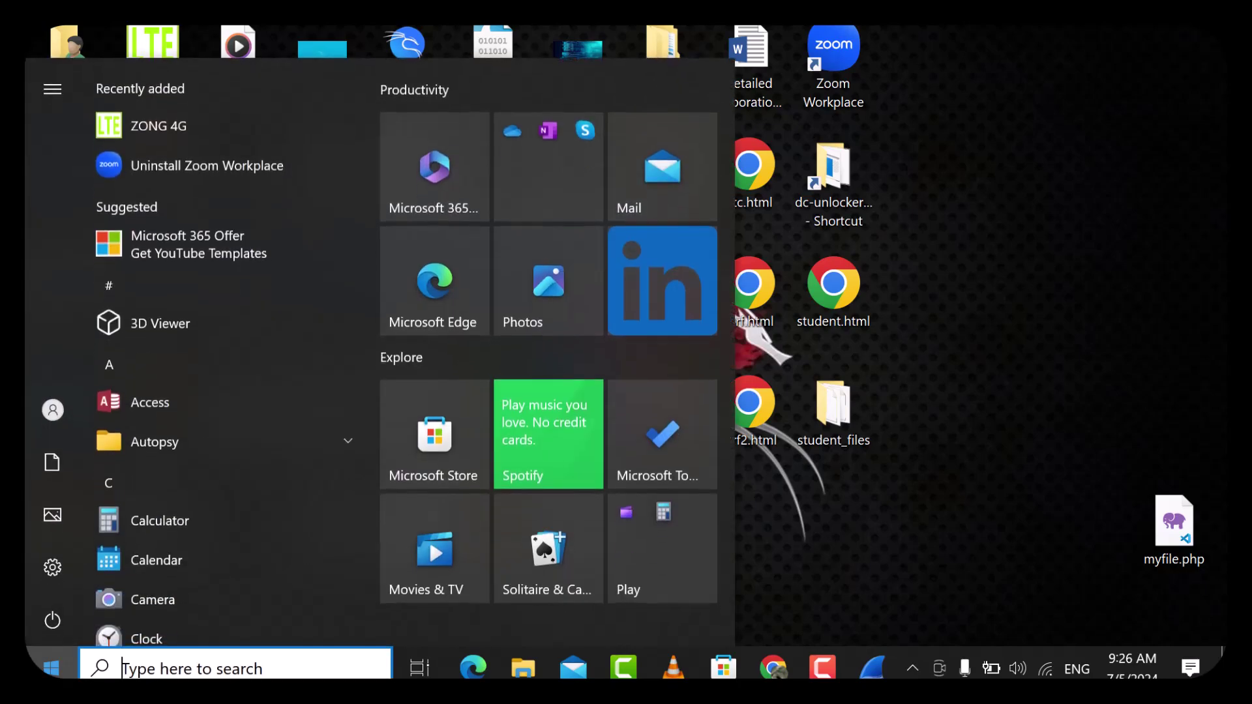
text(devi)
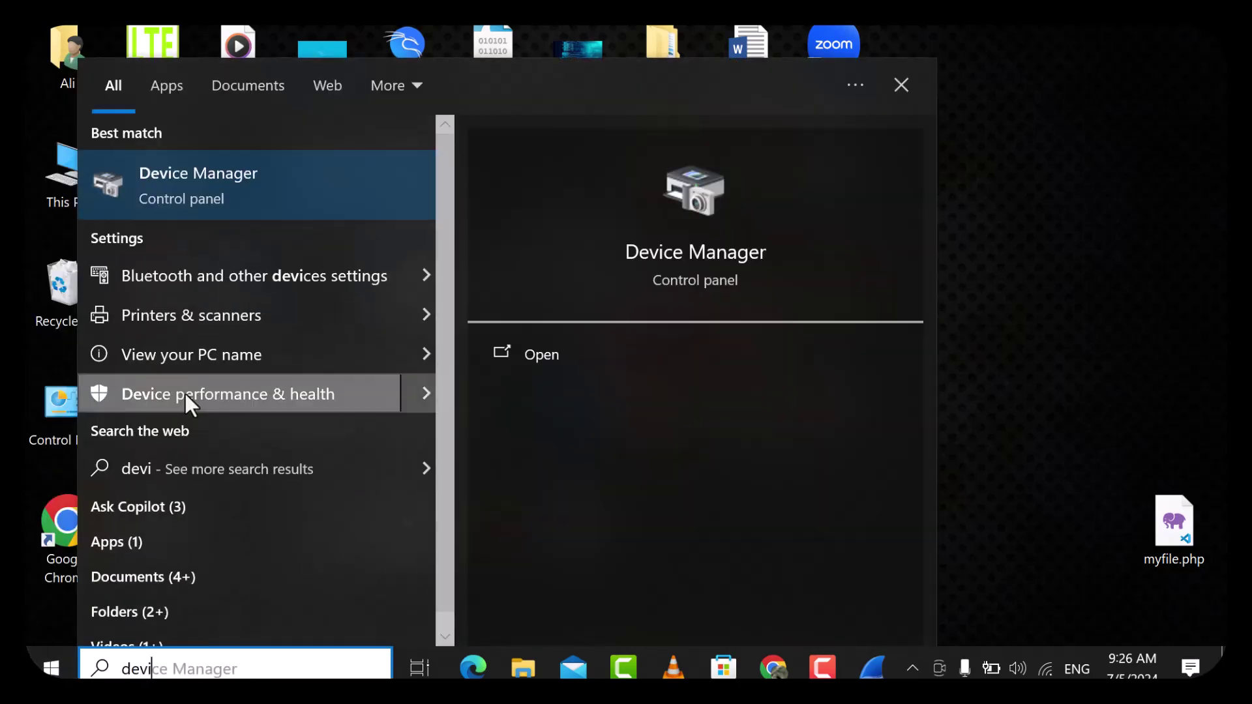
click(224, 163)
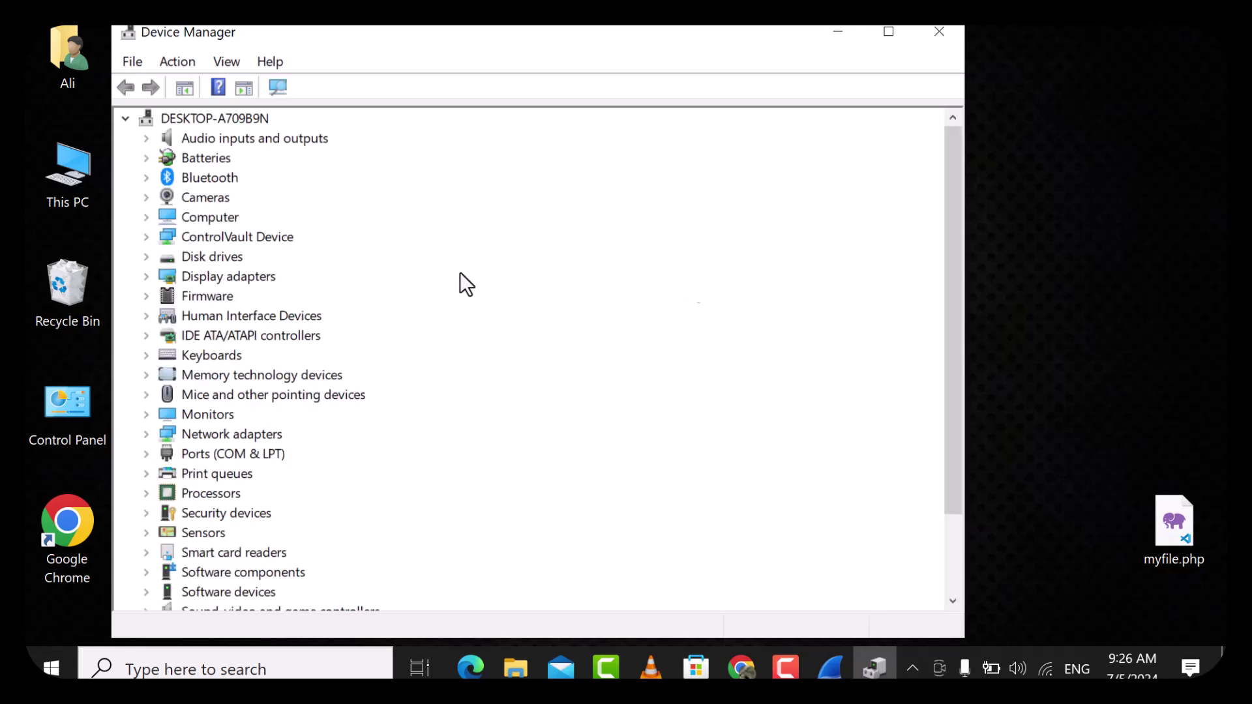
Expand the network adapters and examine the Snapdragon LTE, Bluetooth, Intel wireless and Intel Ethernet entries
double_click(262, 433)
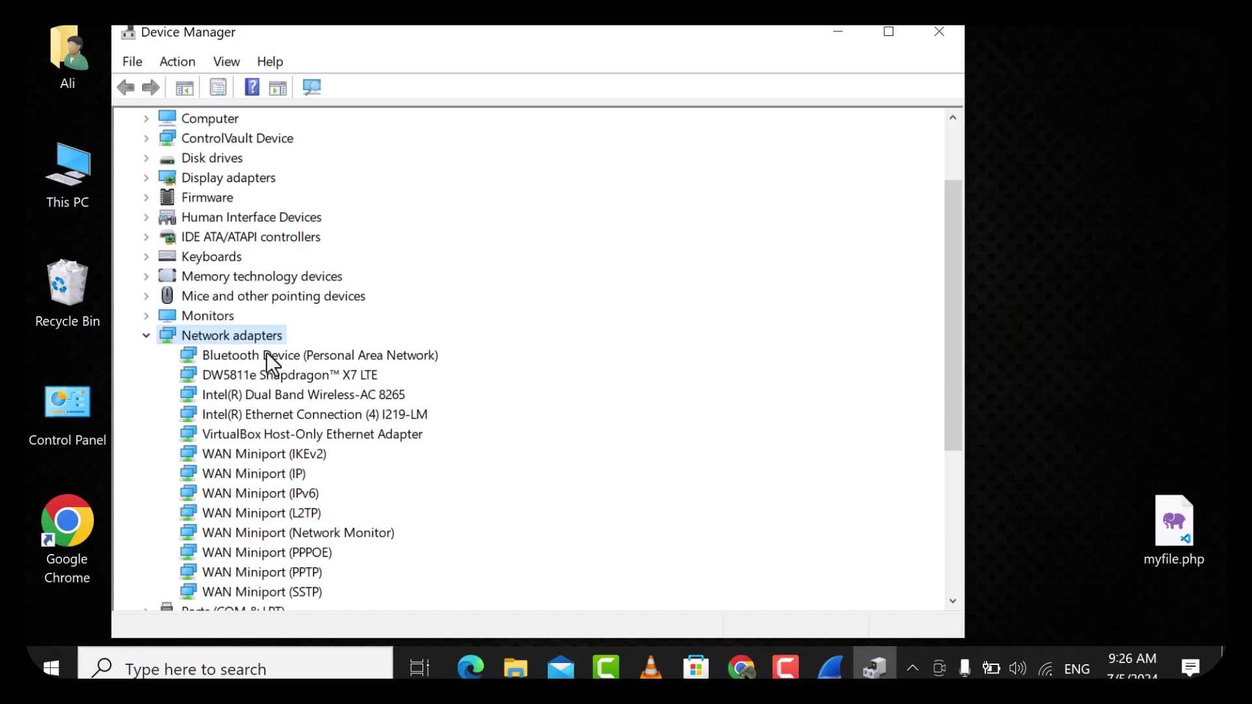
click(289, 372)
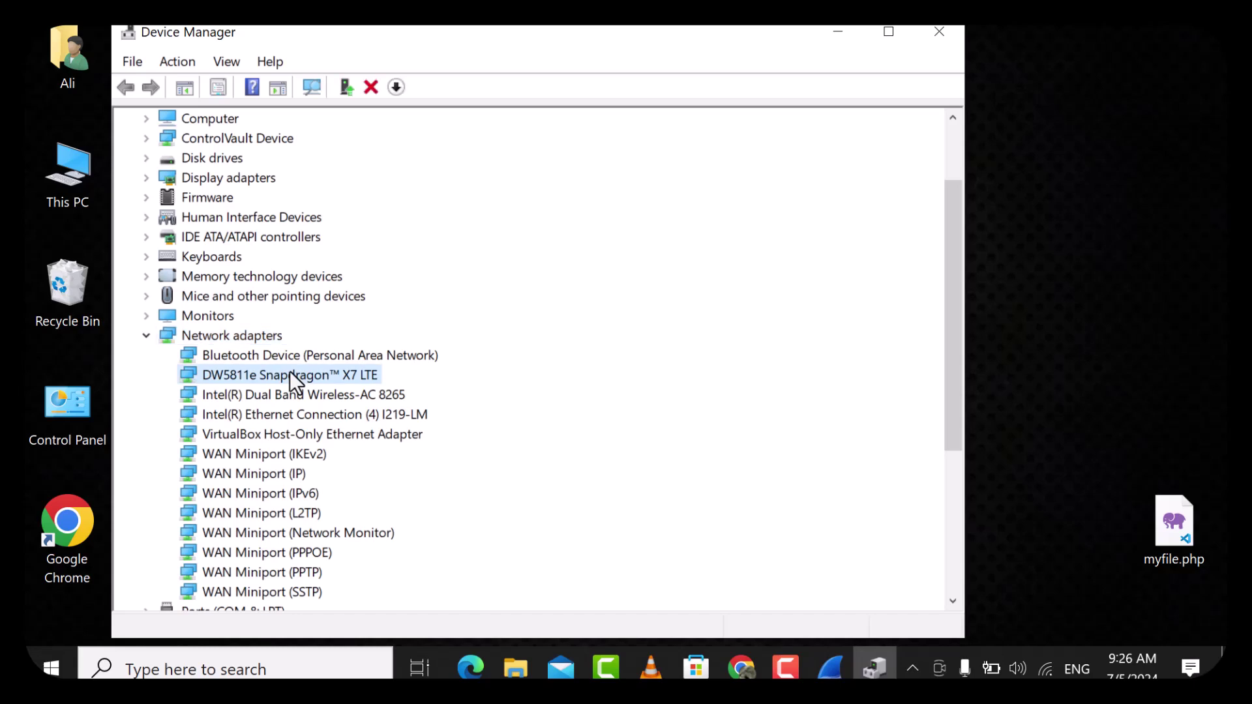
click(342, 355)
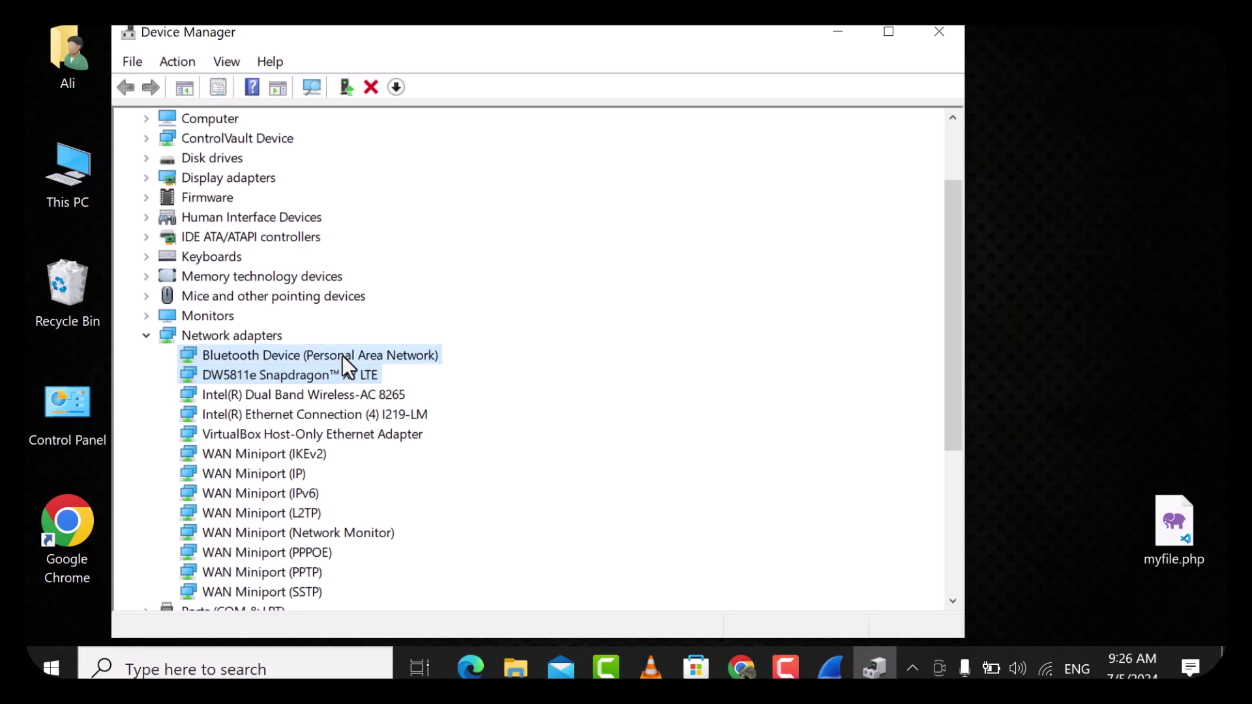
click(350, 396)
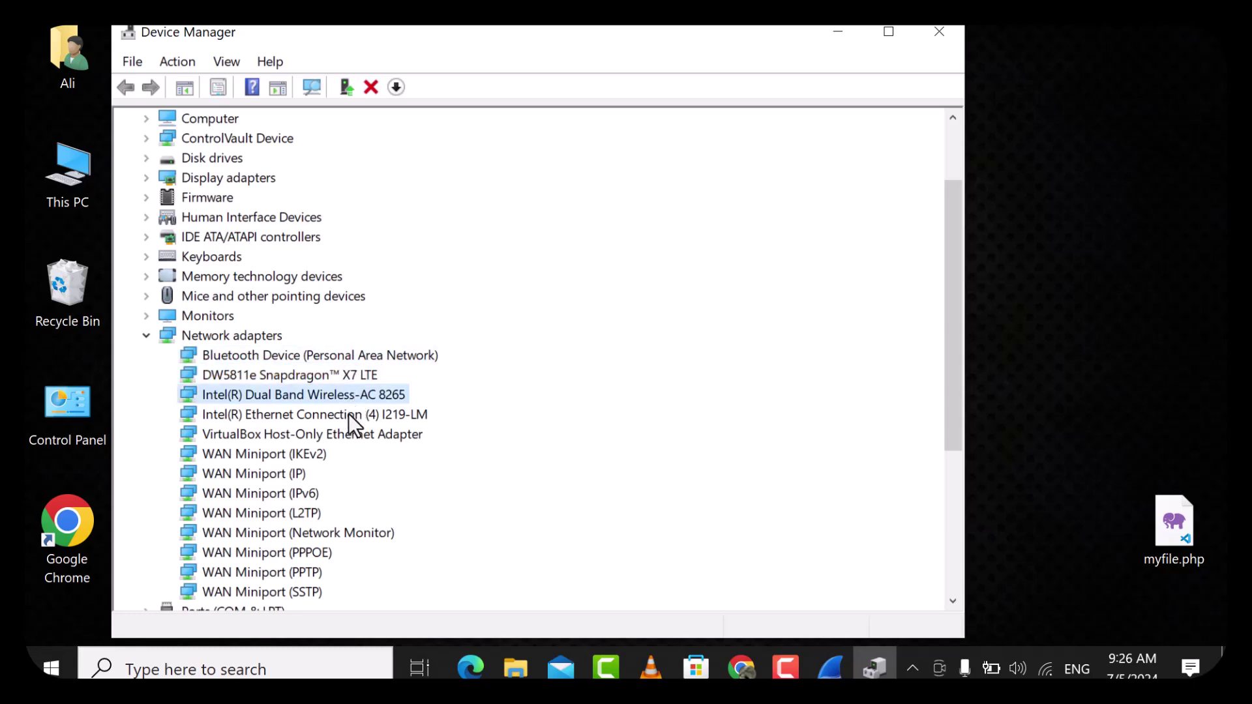
click(348, 414)
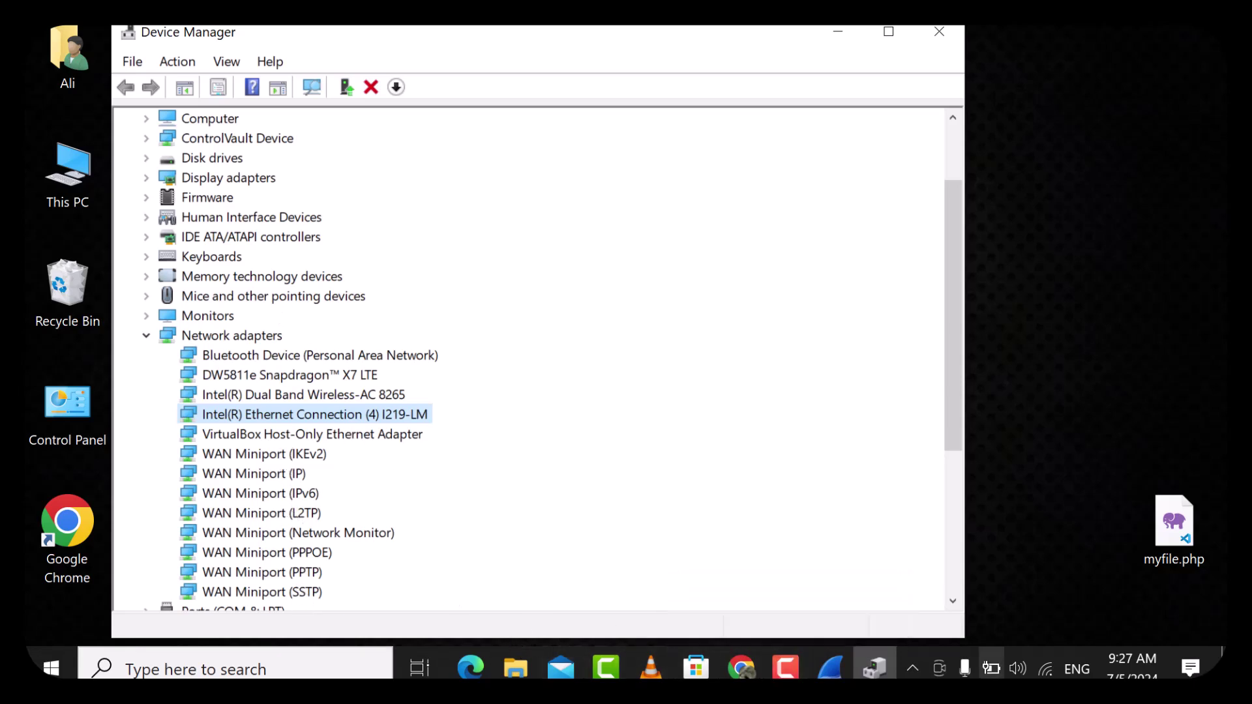
Switch back to Wireshark and select the WiFi capture interface
click(830, 667)
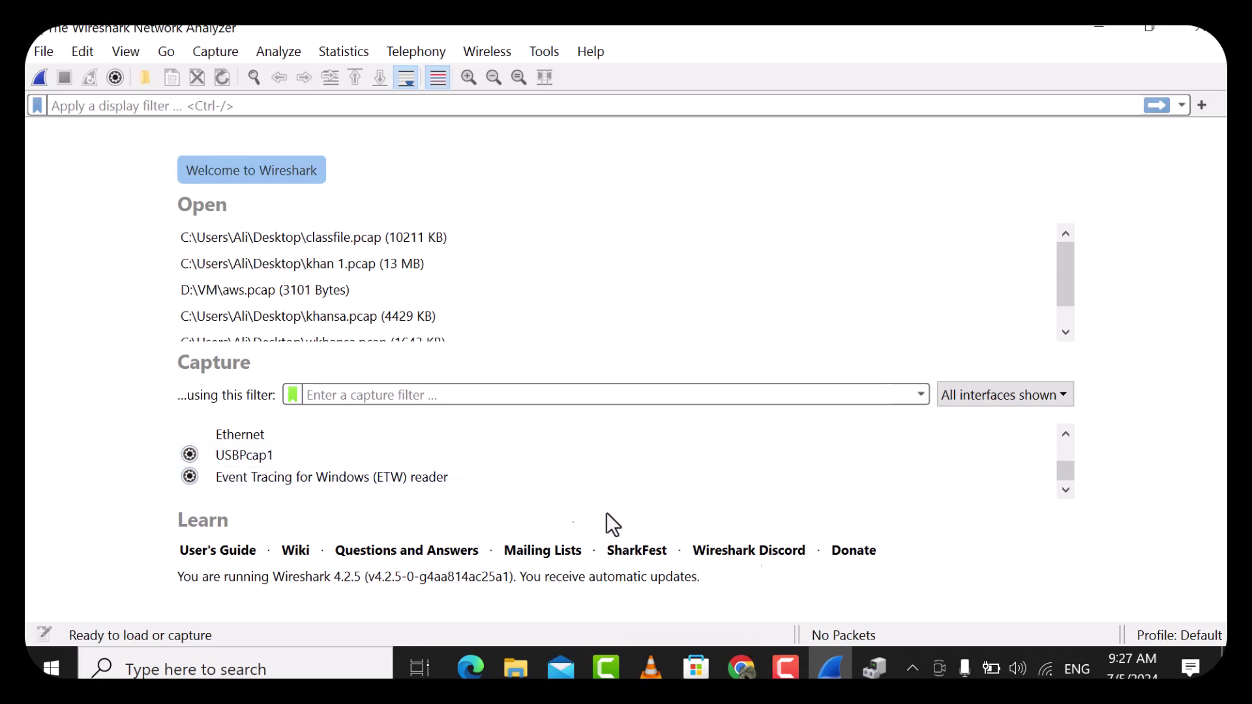
scroll(1012, 479, up, 5)
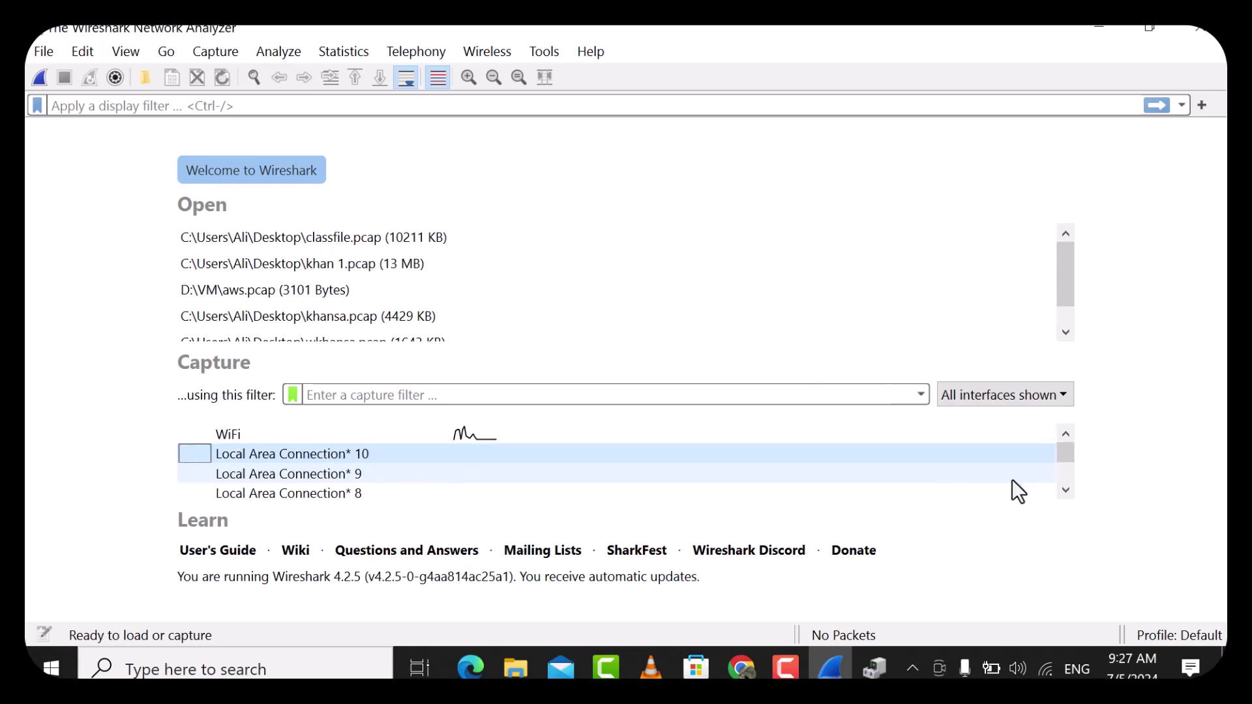
scroll(702, 457, down, 5)
scroll(698, 454, up, 2)
click(699, 454)
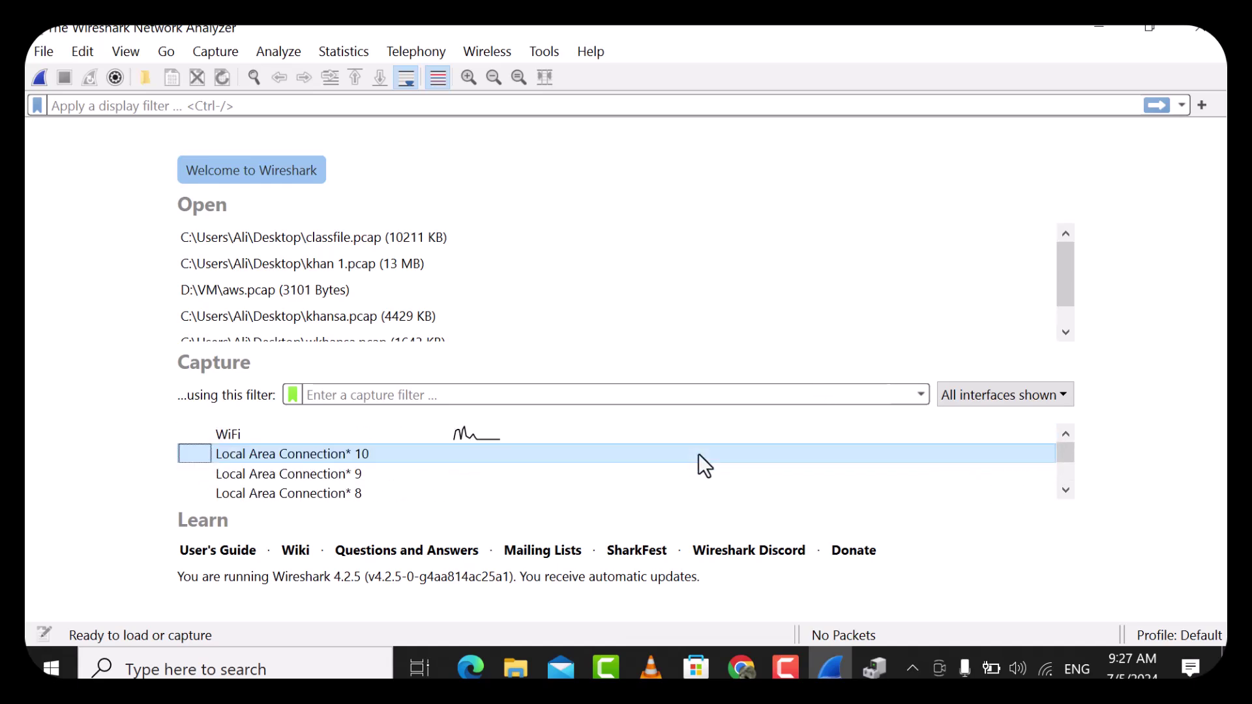
click(499, 441)
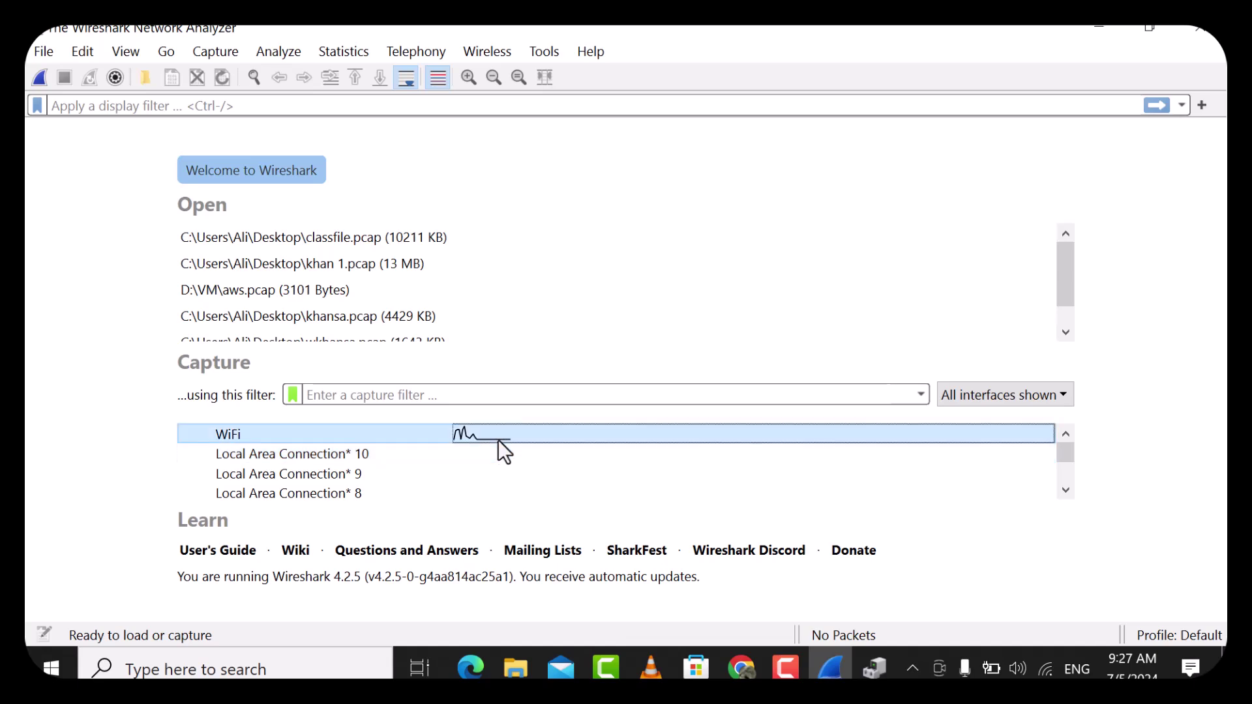
Examine the remaining capture interfaces down to USBPcap1 and return to the WiFi entry
scroll(498, 439, down, 1)
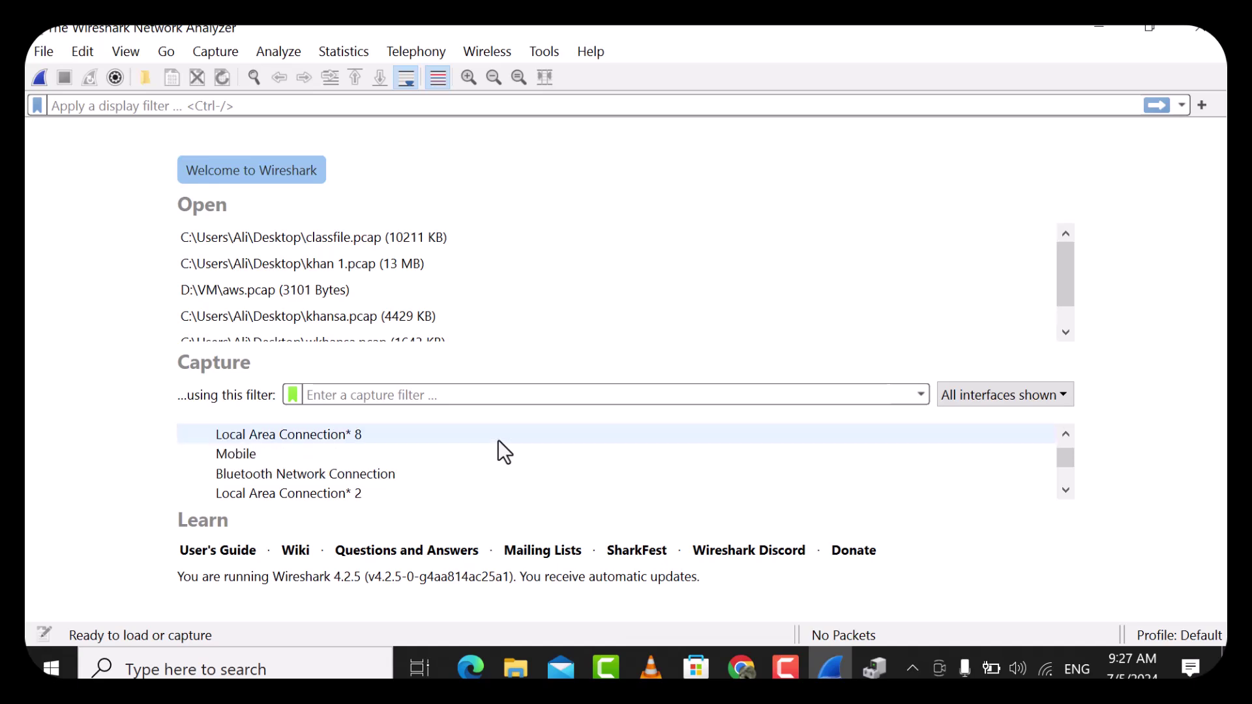
scroll(498, 439, down, 1)
scroll(498, 439, down, 2)
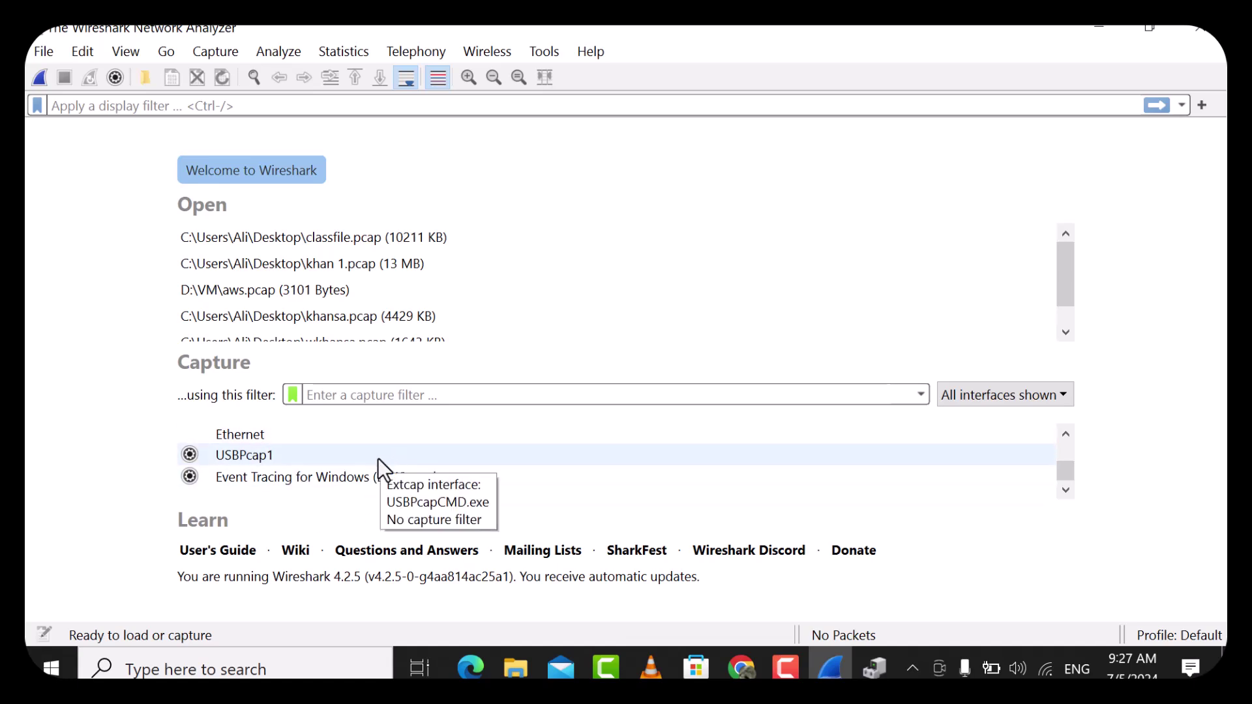
scroll(378, 457, up, 5)
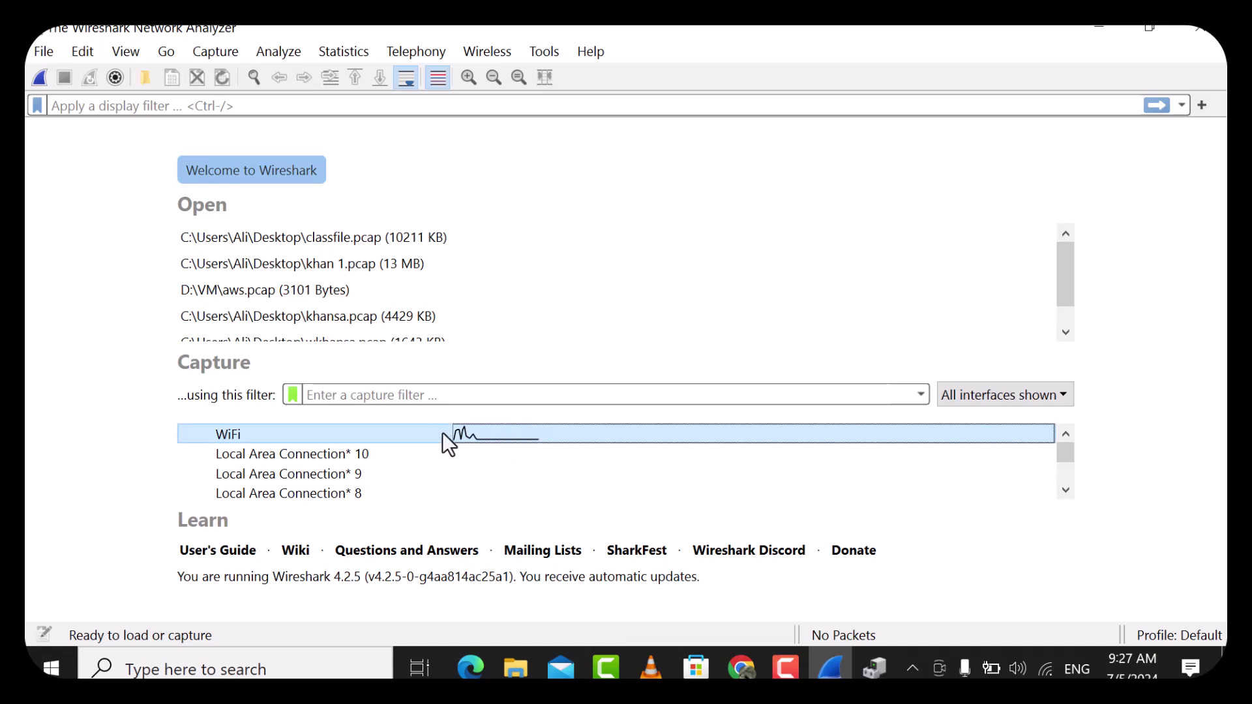
click(312, 432)
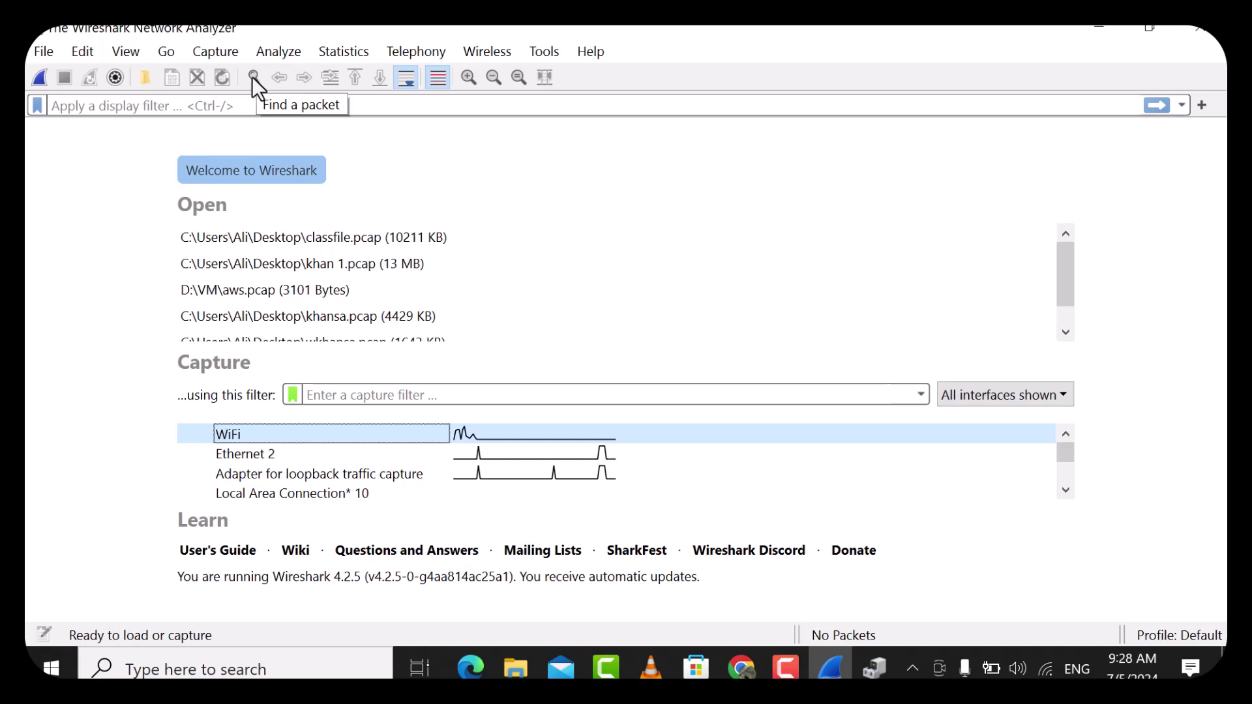
click(52, 57)
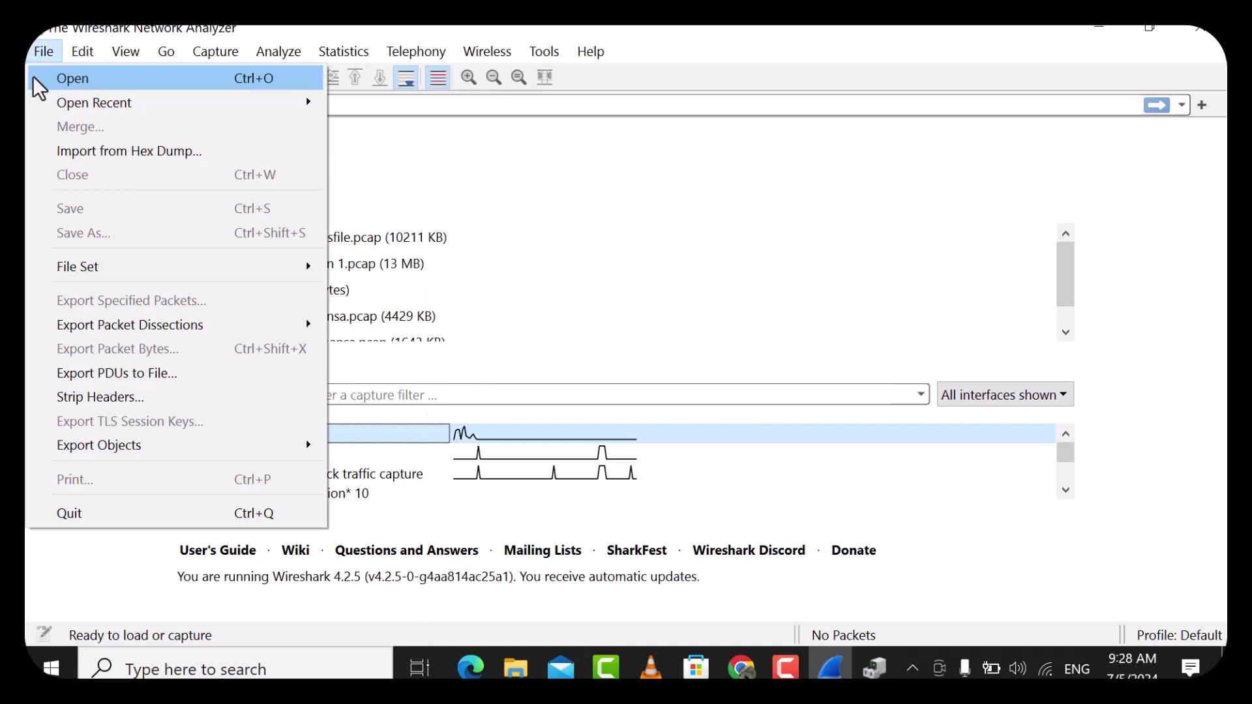
mouse_move(67, 53)
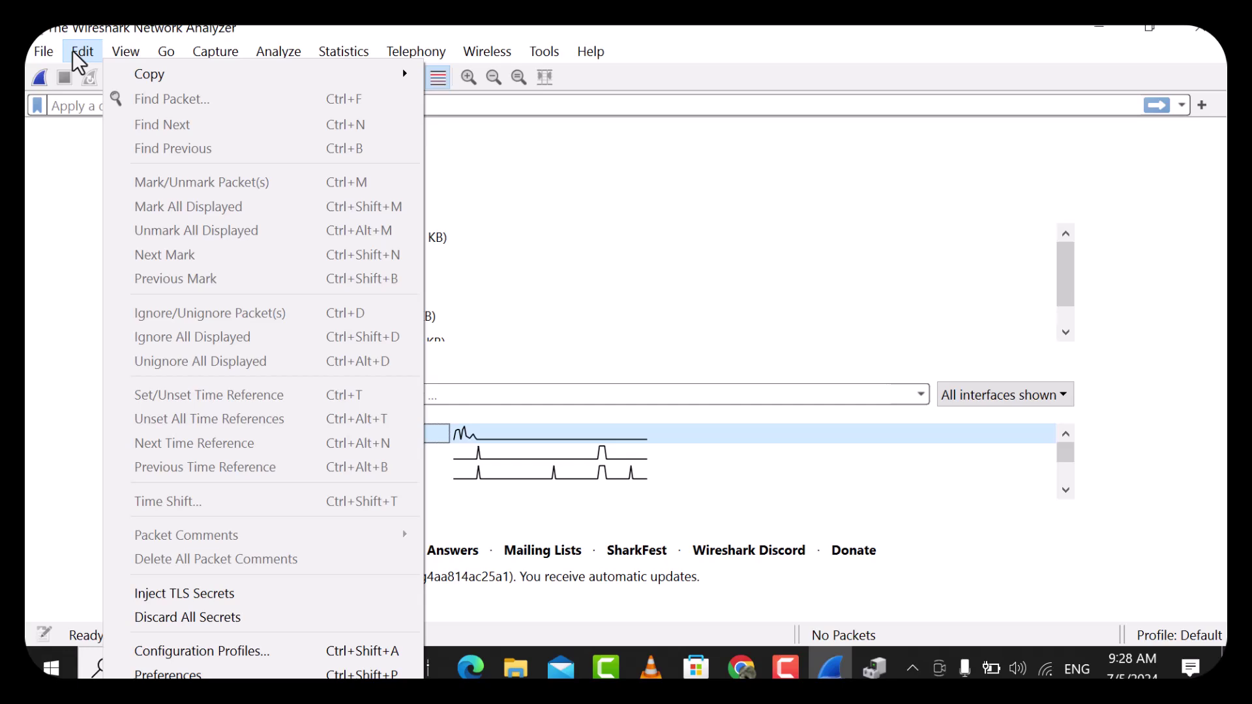
click(72, 50)
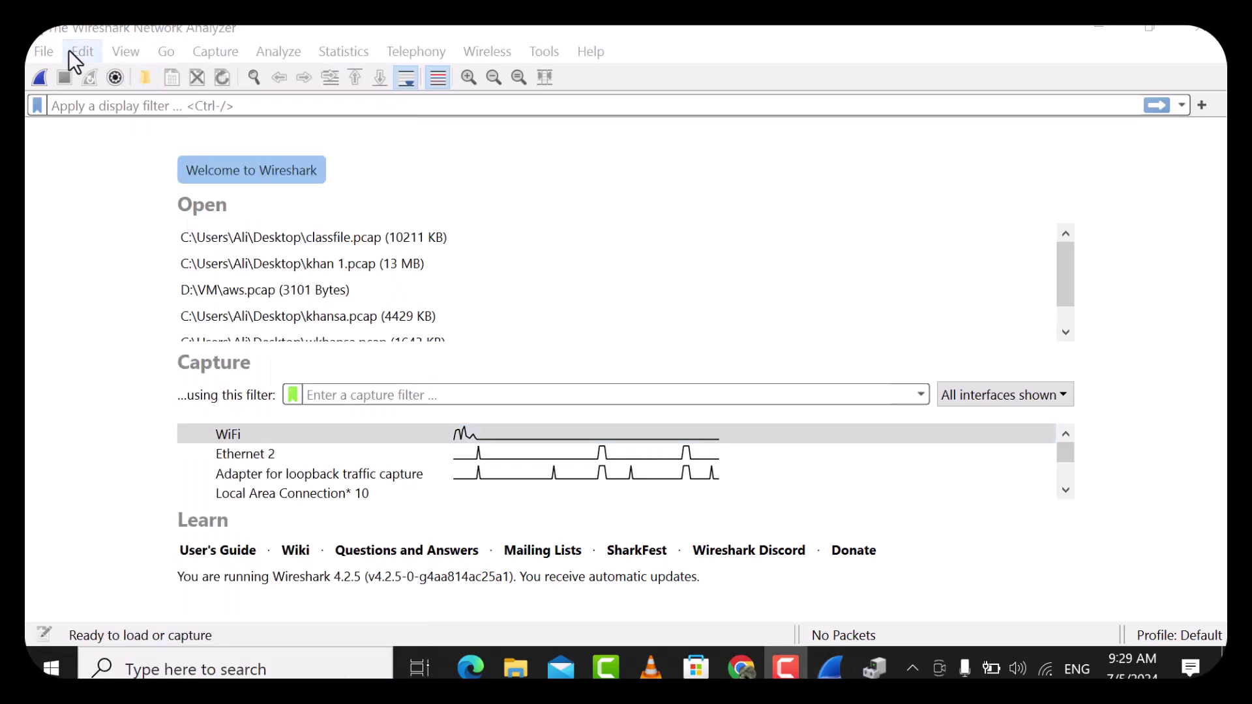
click(69, 51)
click(385, 259)
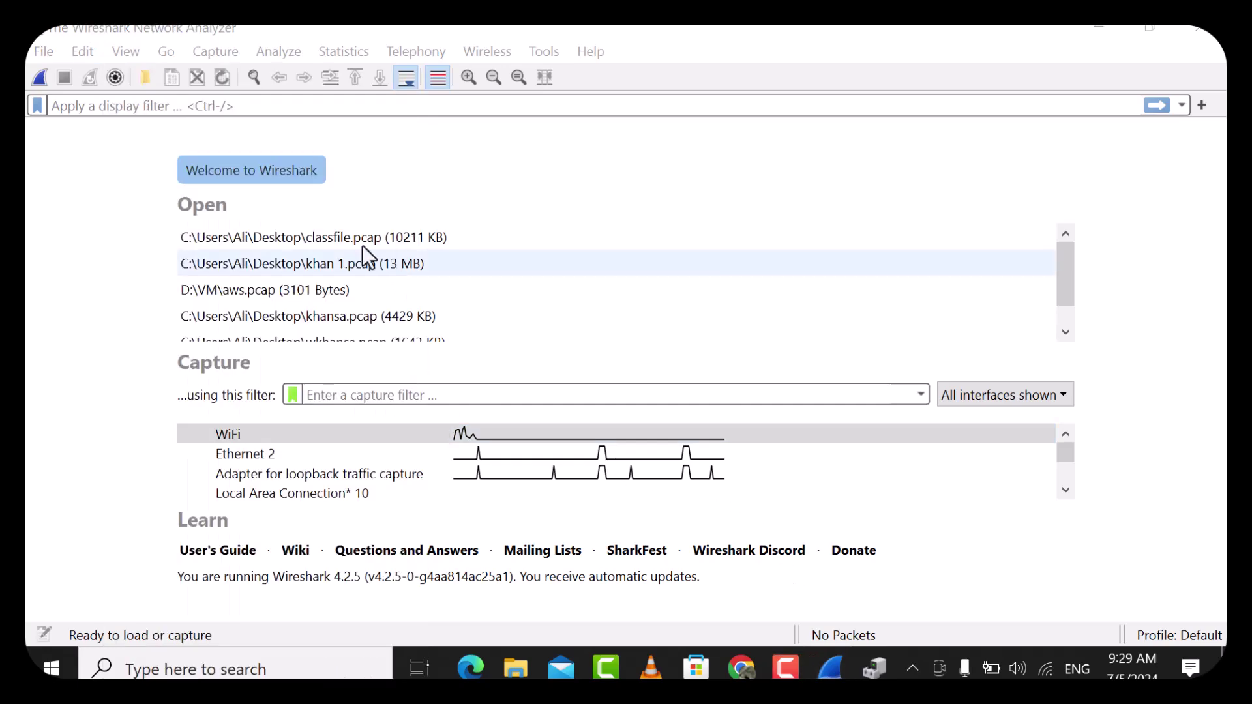
Look through the Edit and View commands, including the Name Resolution options
click(72, 49)
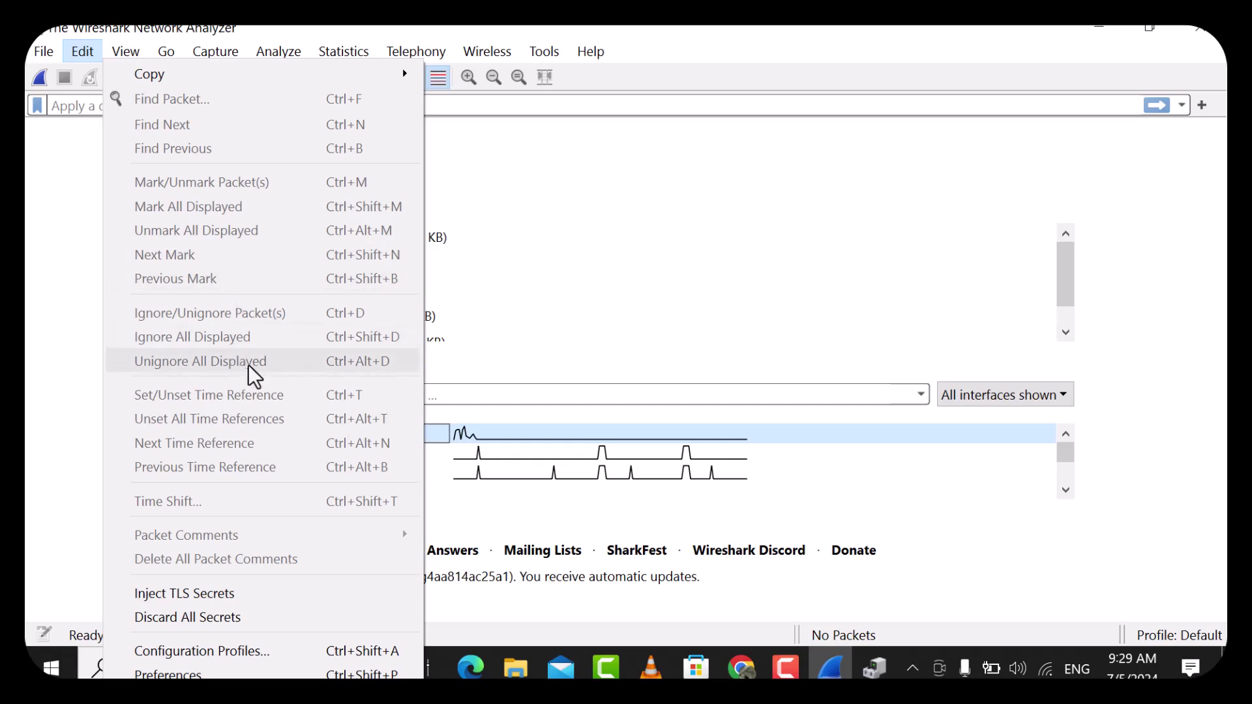
mouse_move(120, 49)
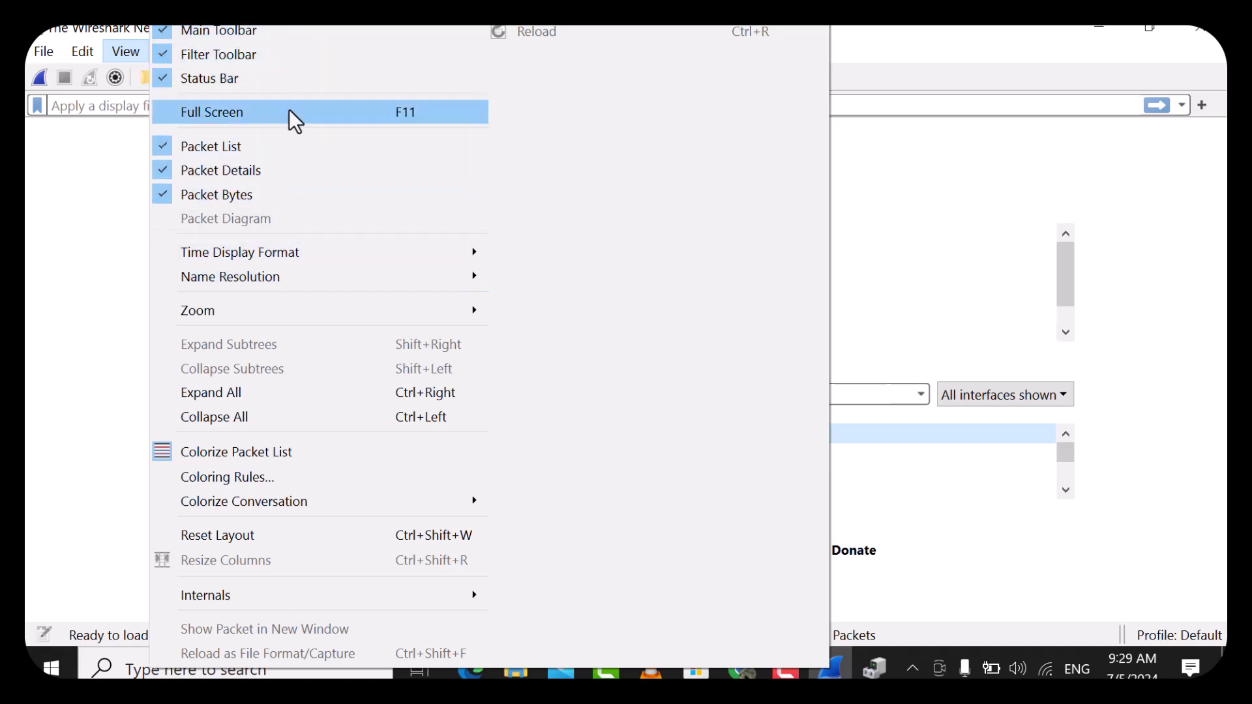
mouse_move(432, 276)
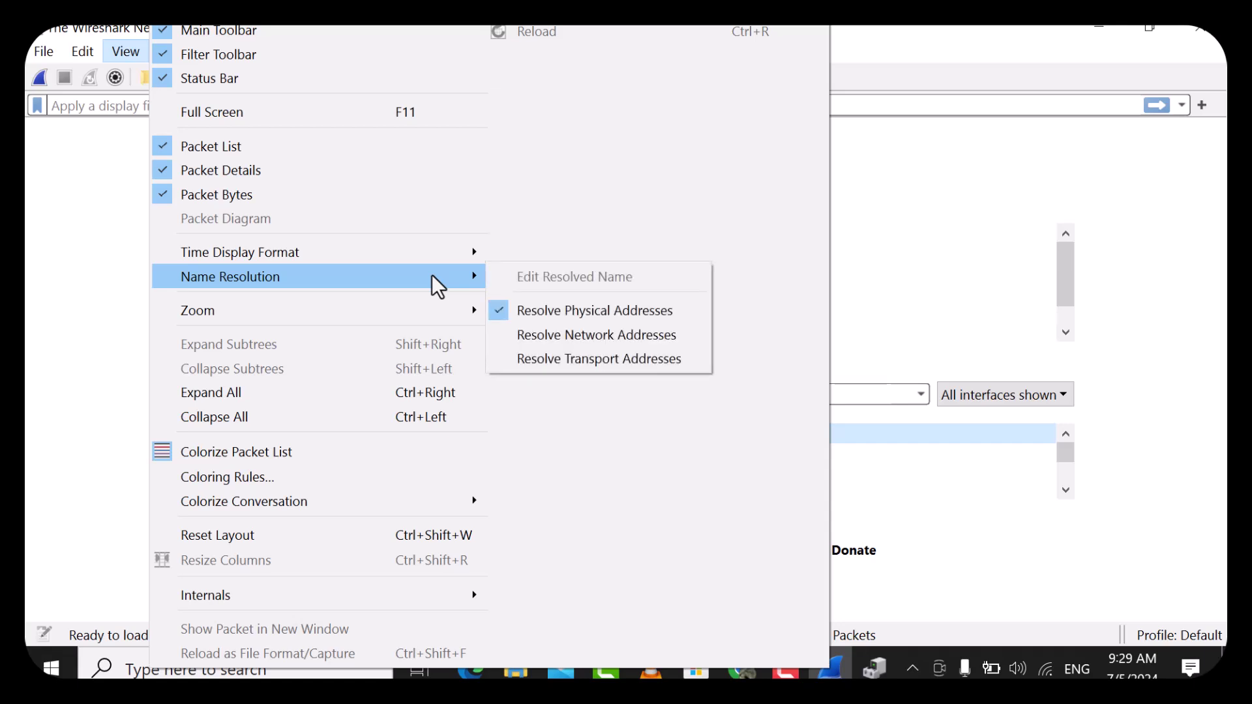
mouse_move(404, 307)
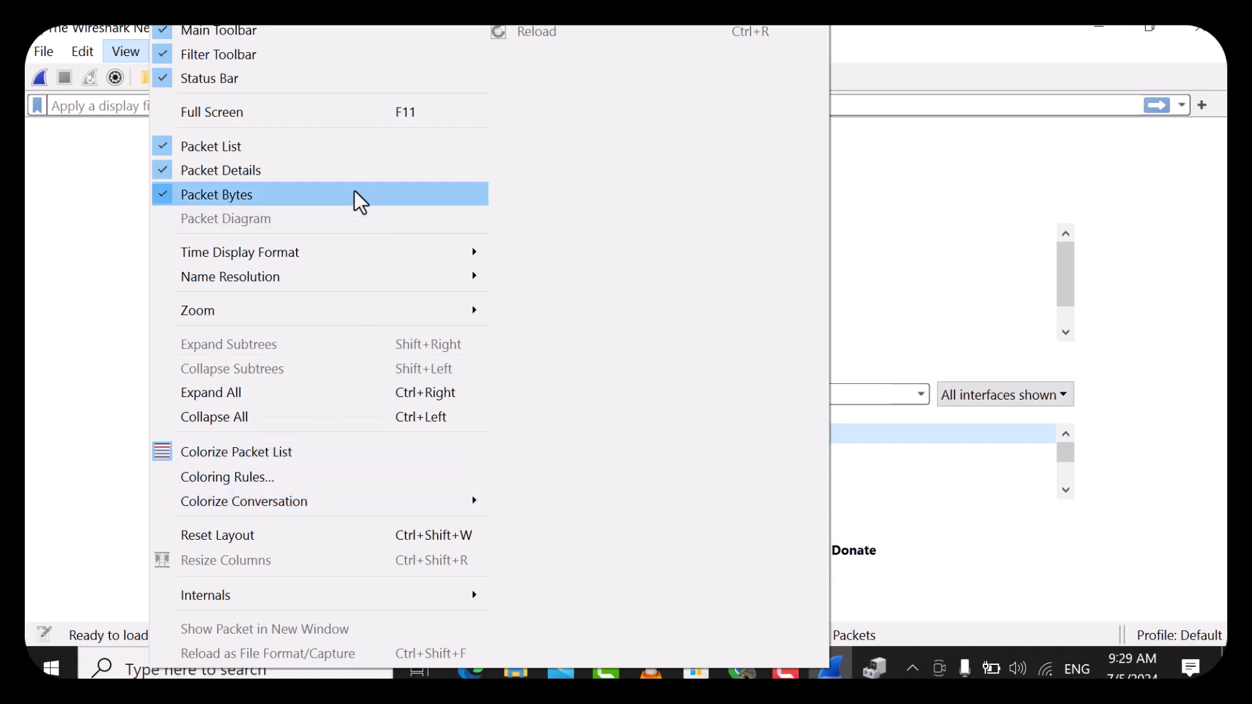
click(46, 235)
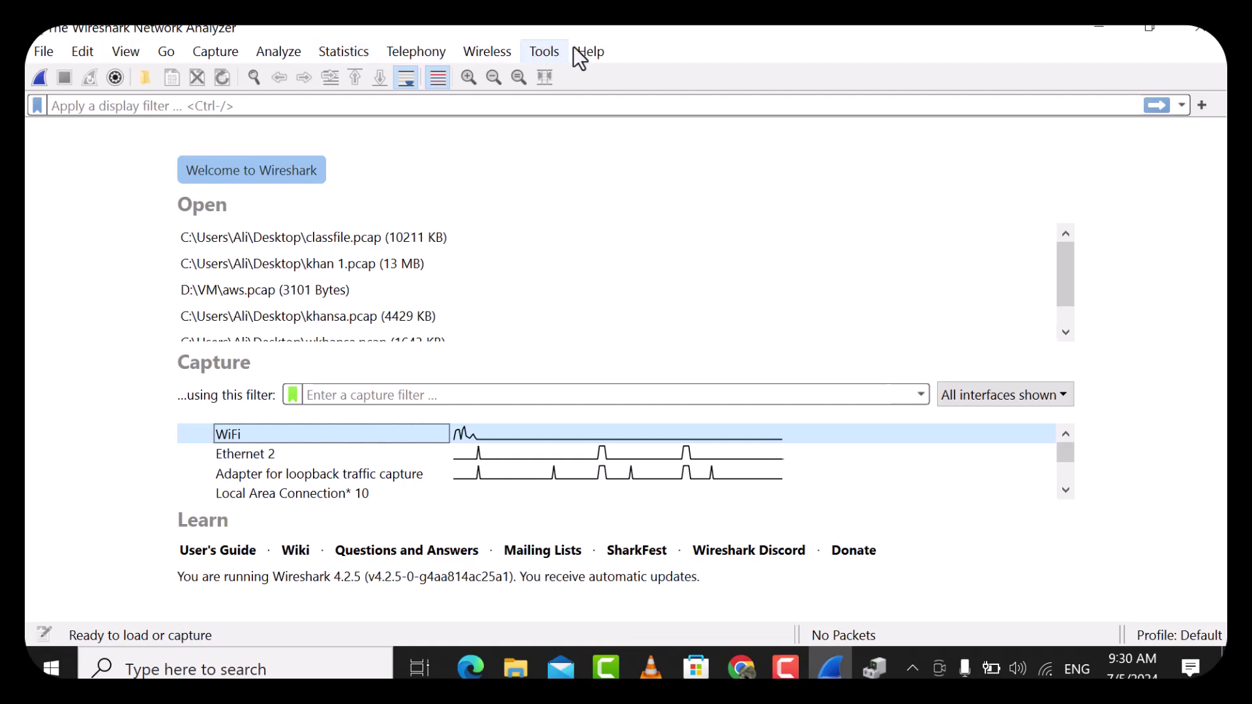
Capture packets briefly on the WiFi interface, stop the capture, and quit Wireshark without saving
click(41, 75)
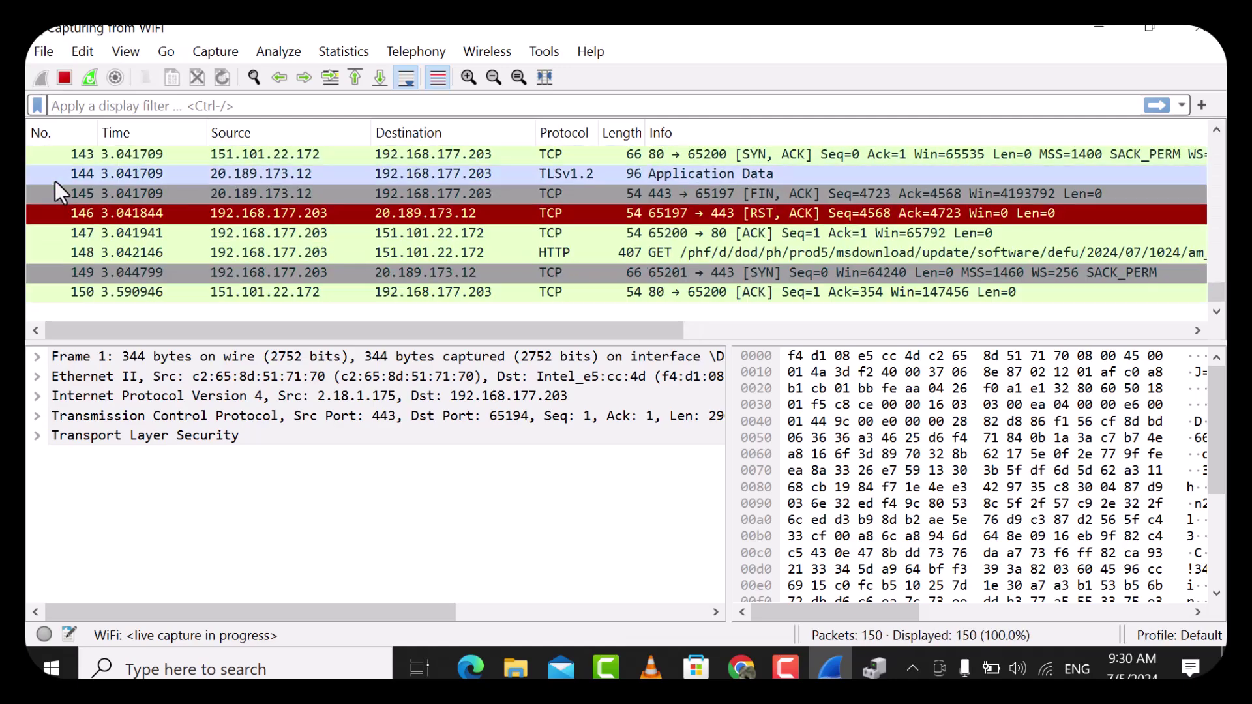
click(65, 78)
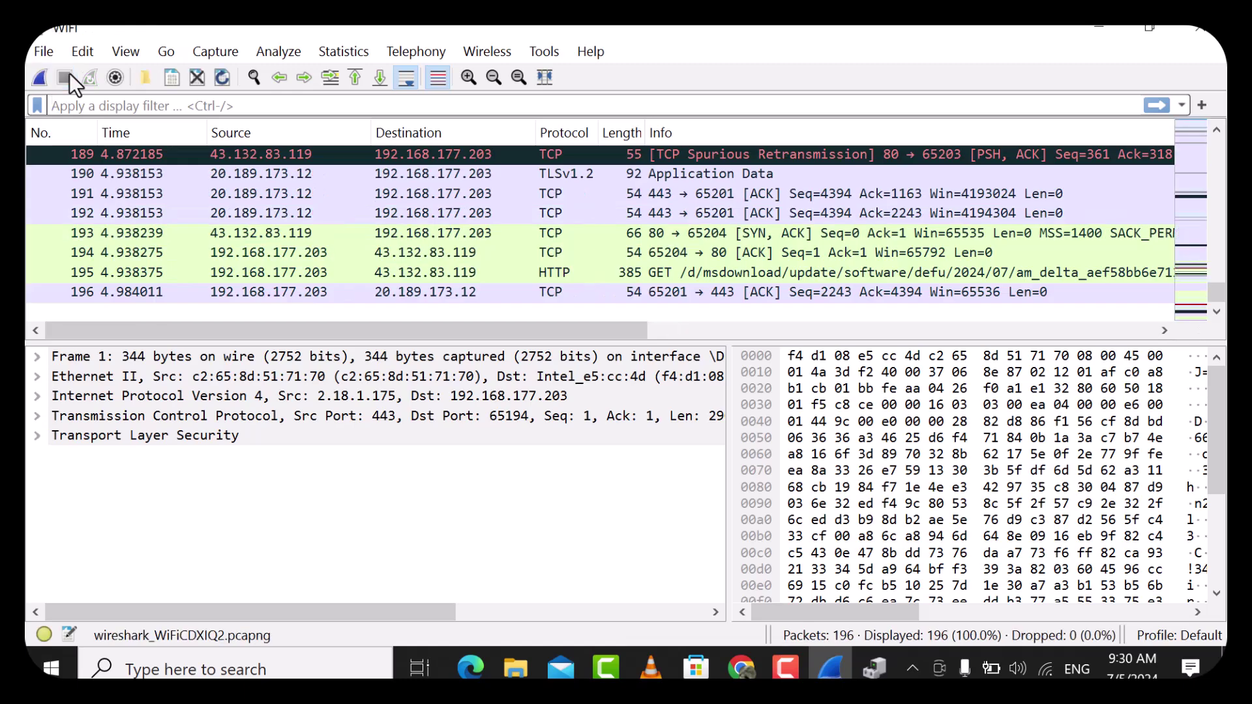
click(1199, 29)
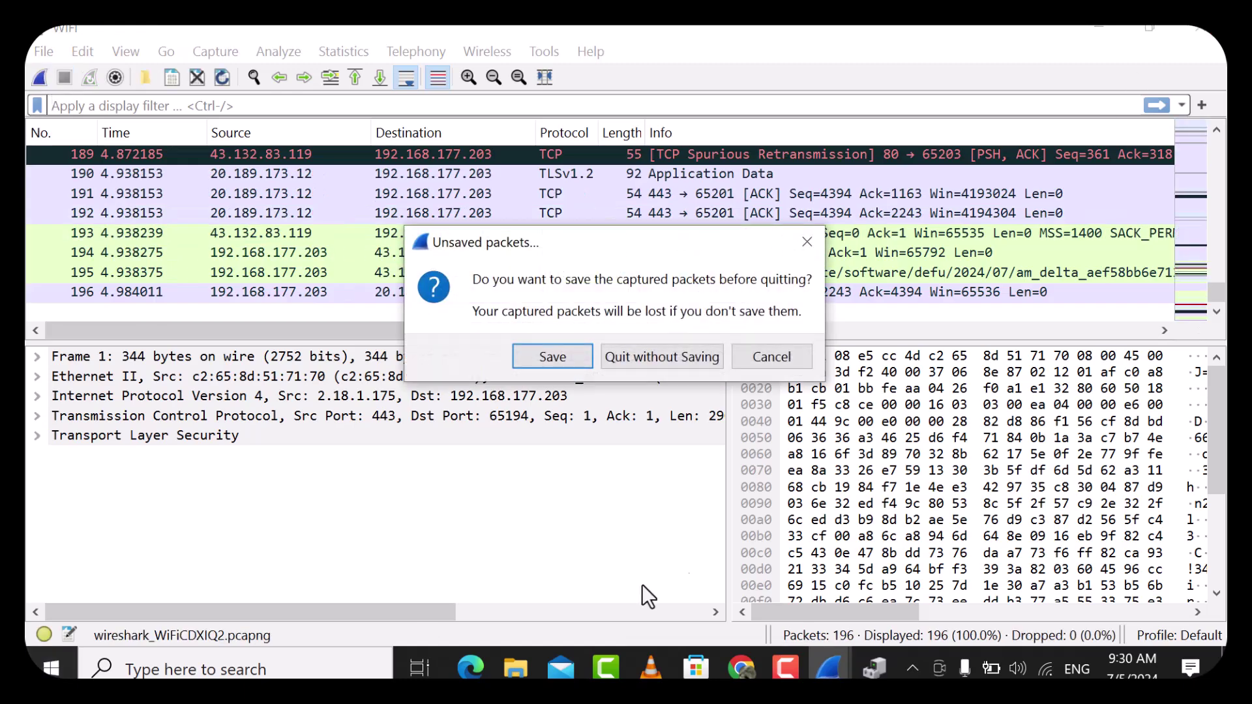
click(627, 352)
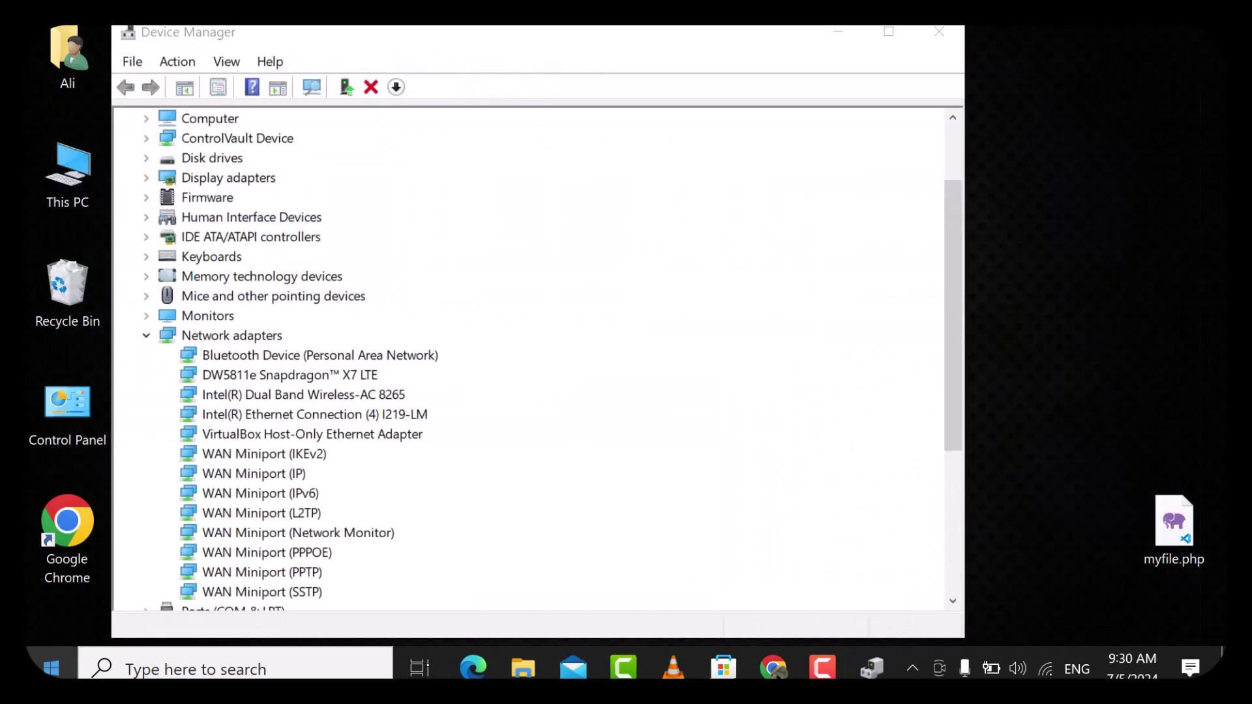
Launch Wireshark again and start a live capture on the WiFi interface
key(super)
text(wire)
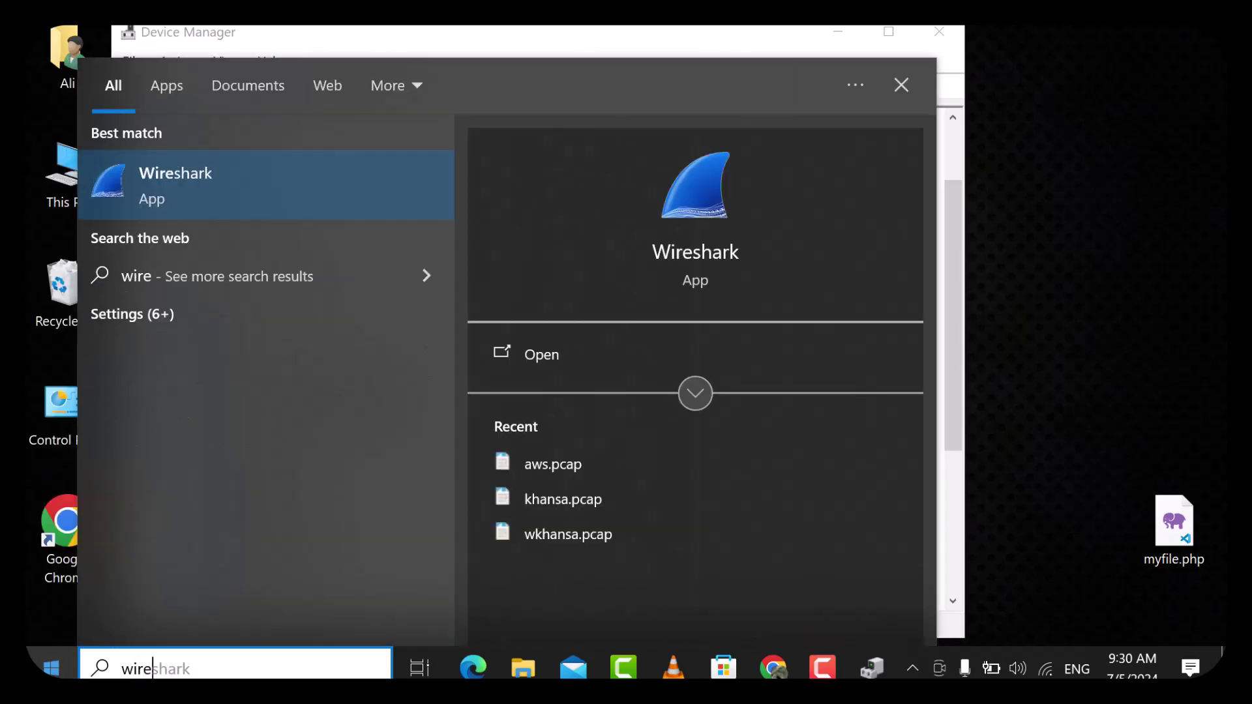
click(221, 160)
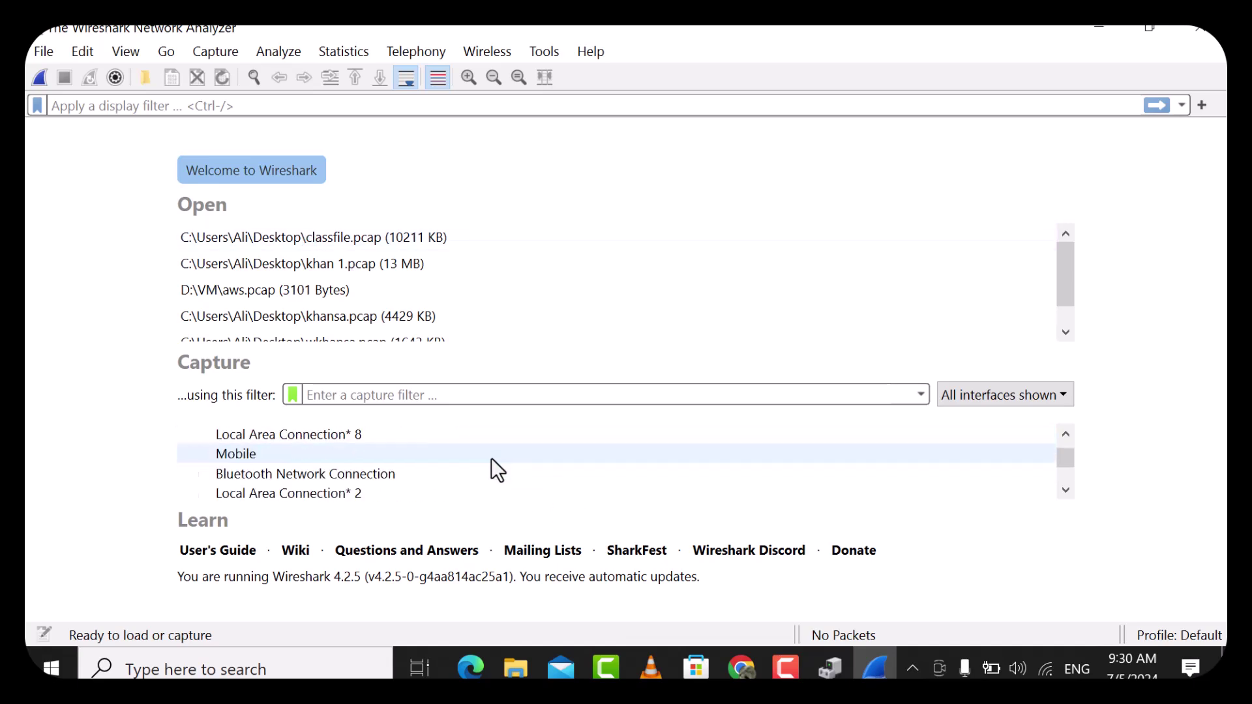
mouse_move(497, 445)
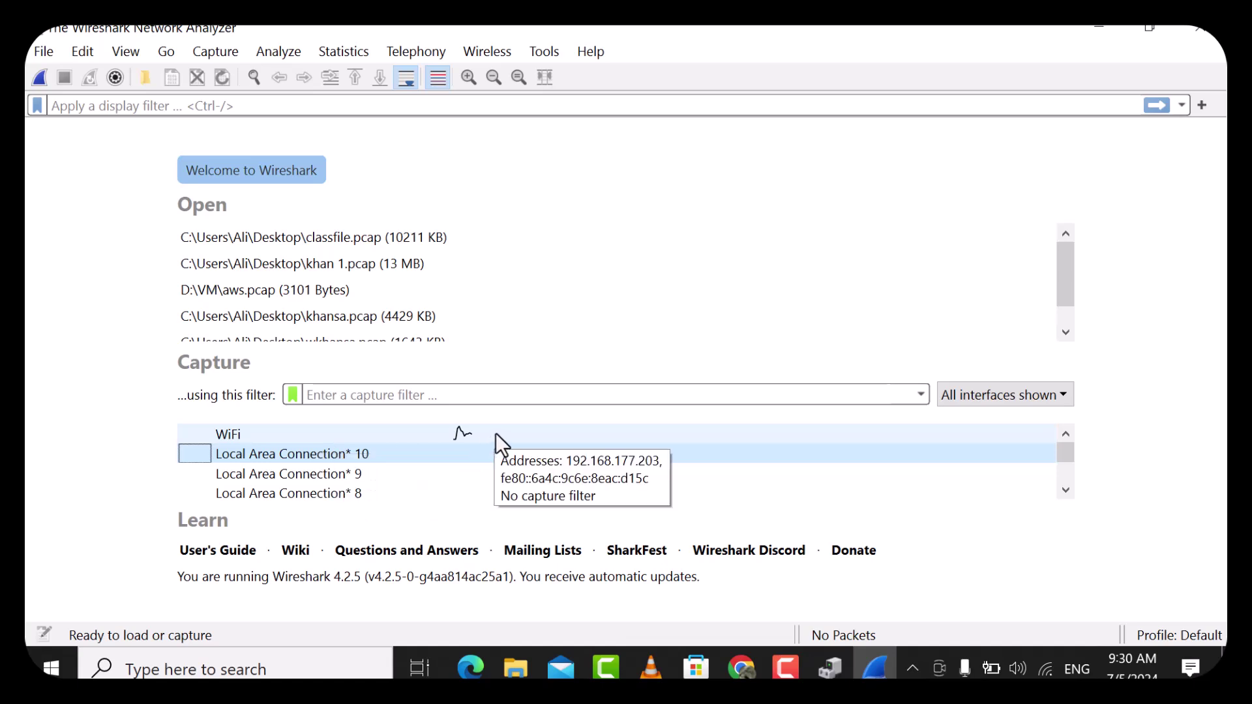
click(487, 432)
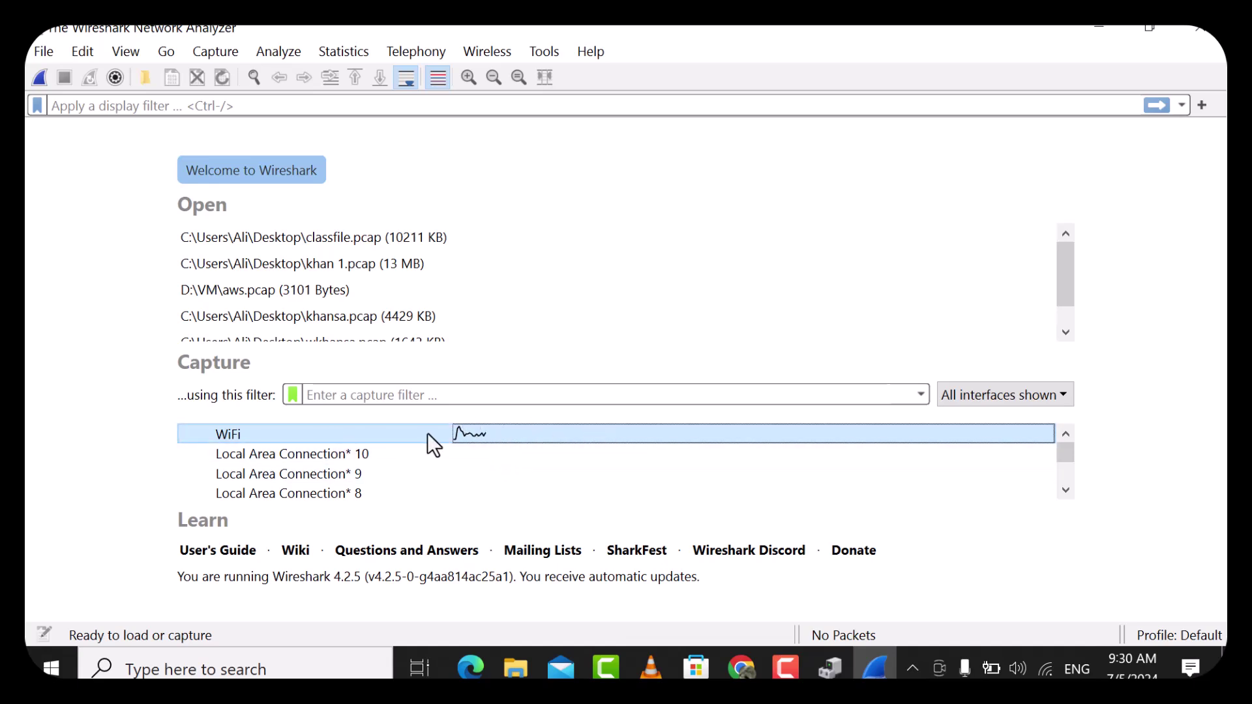
click(44, 80)
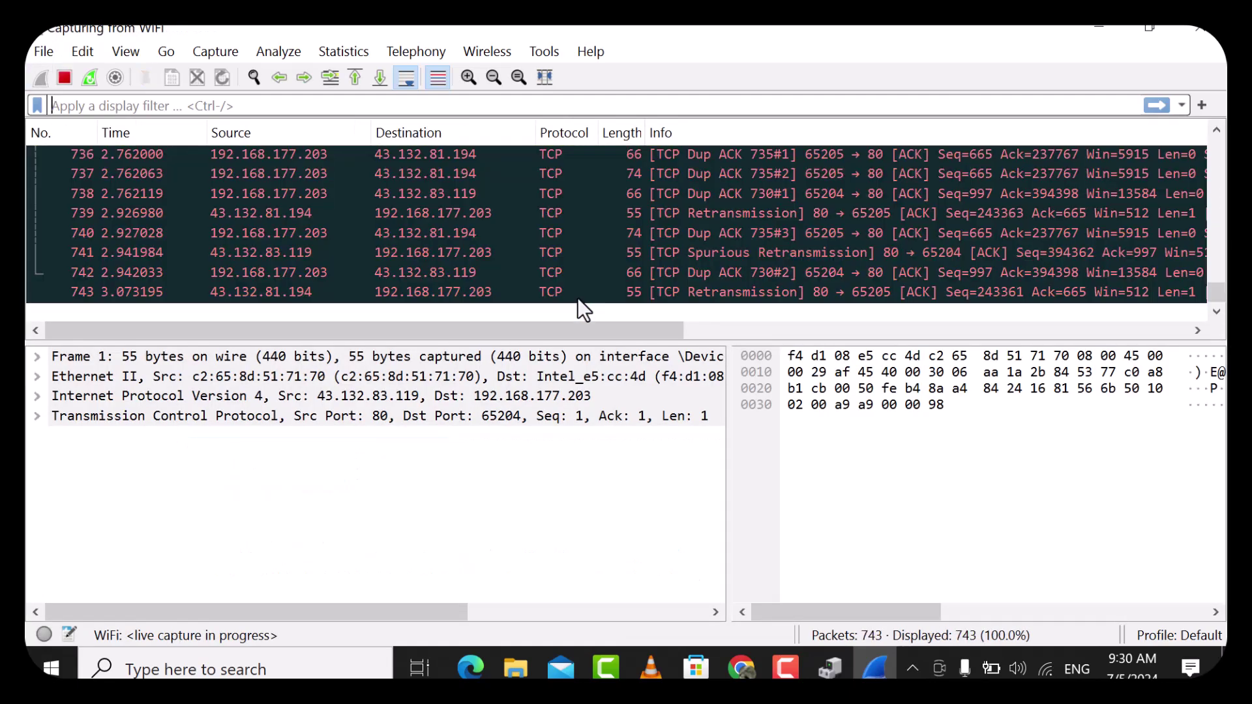
Switch to Chrome and open google.com in a new tab
mouse_move(742, 668)
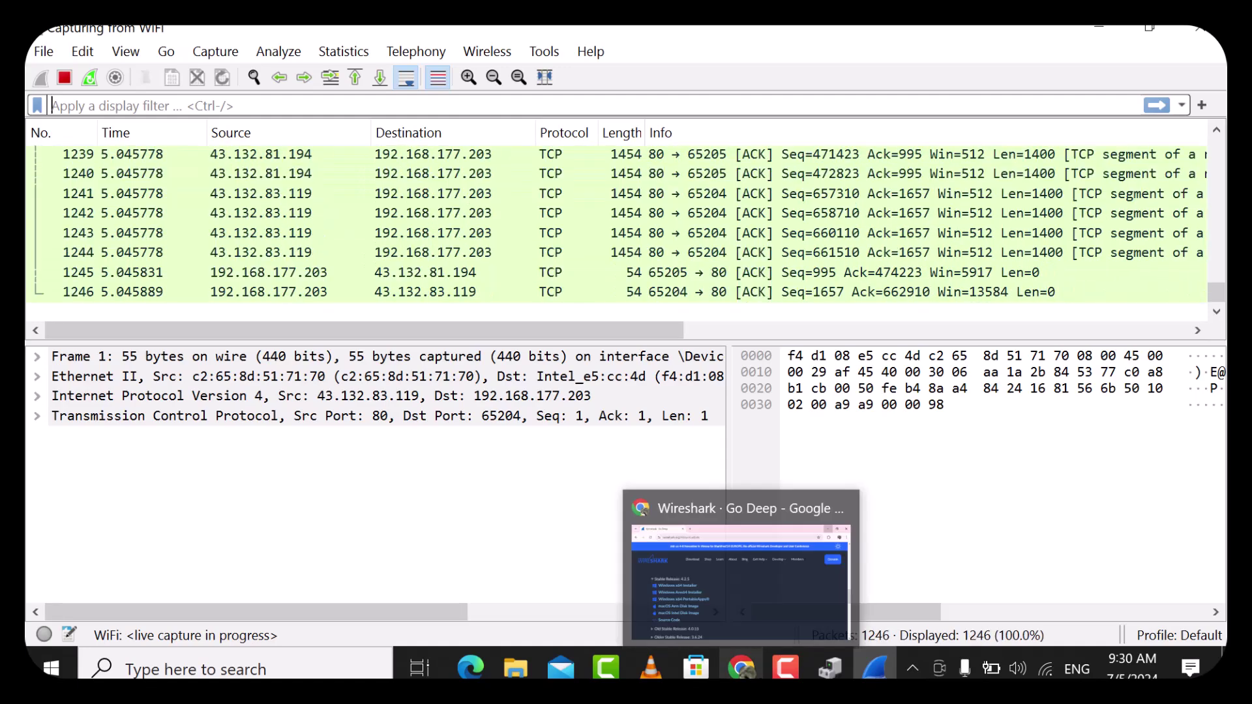
click(741, 573)
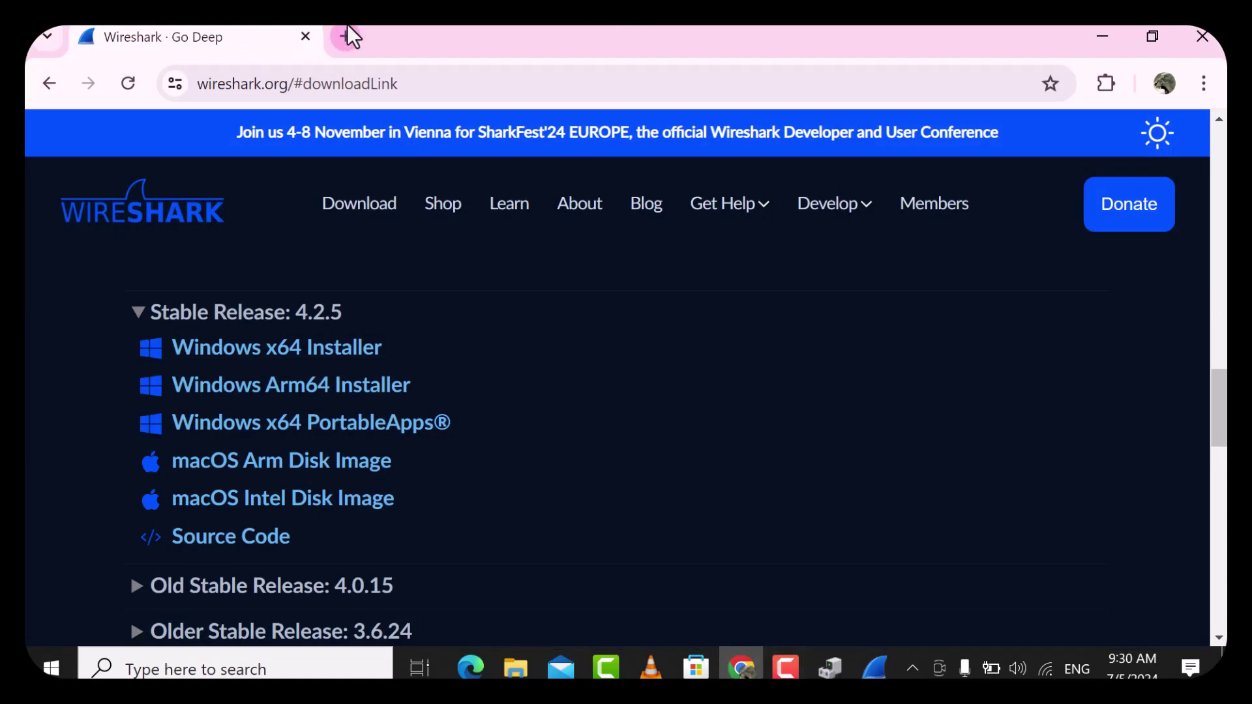
click(346, 36)
text(google.co)
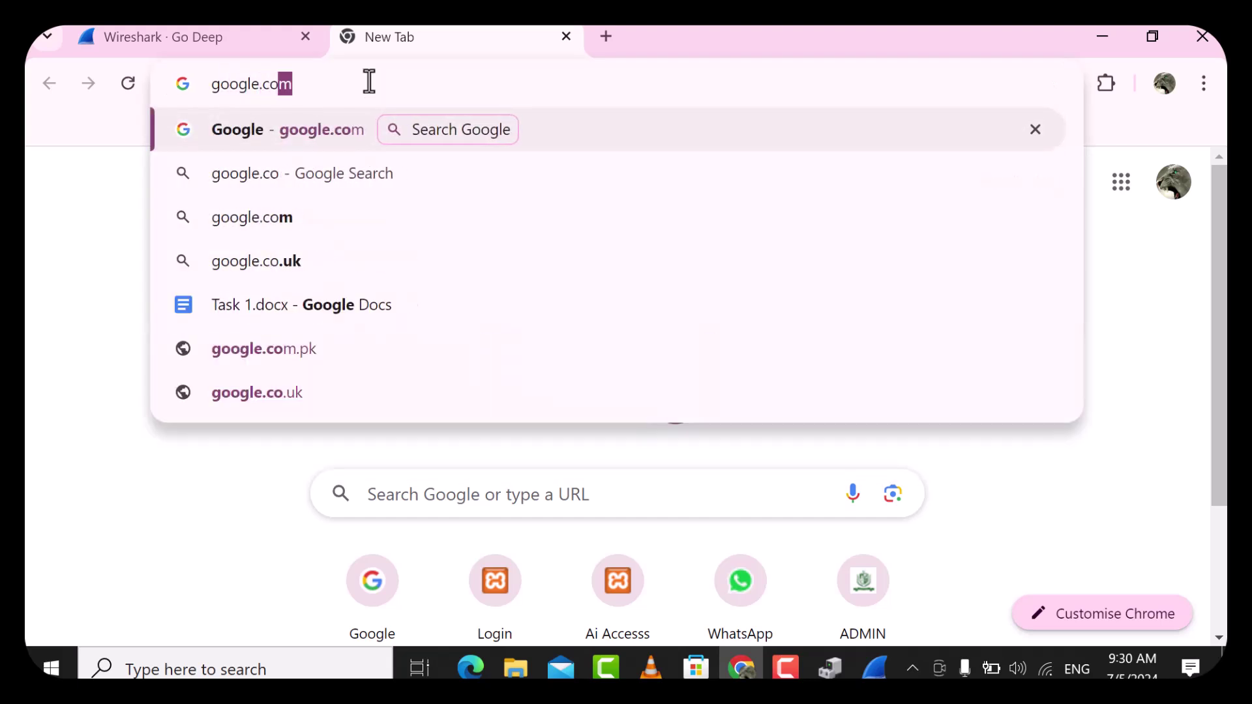
text(m)
key(Return)
Search Google for "http login" and view the Vulnweb login page result in a new tab
text(http lo)
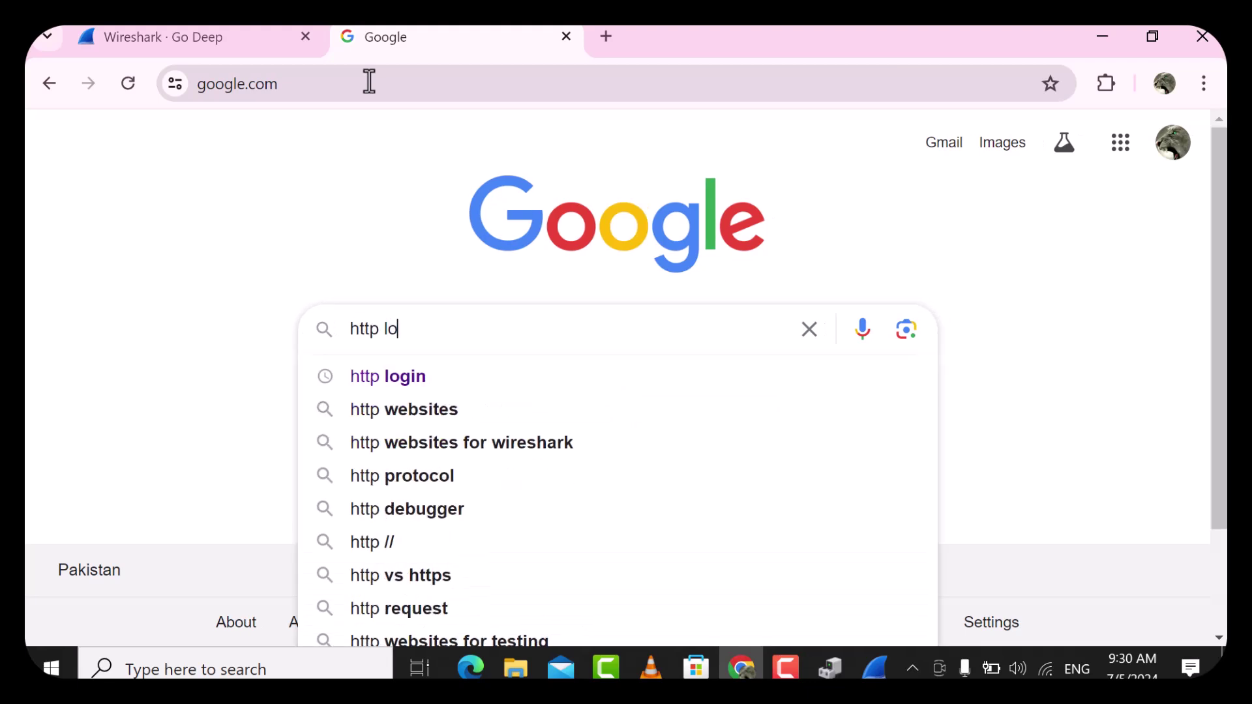
text(gin)
key(Return)
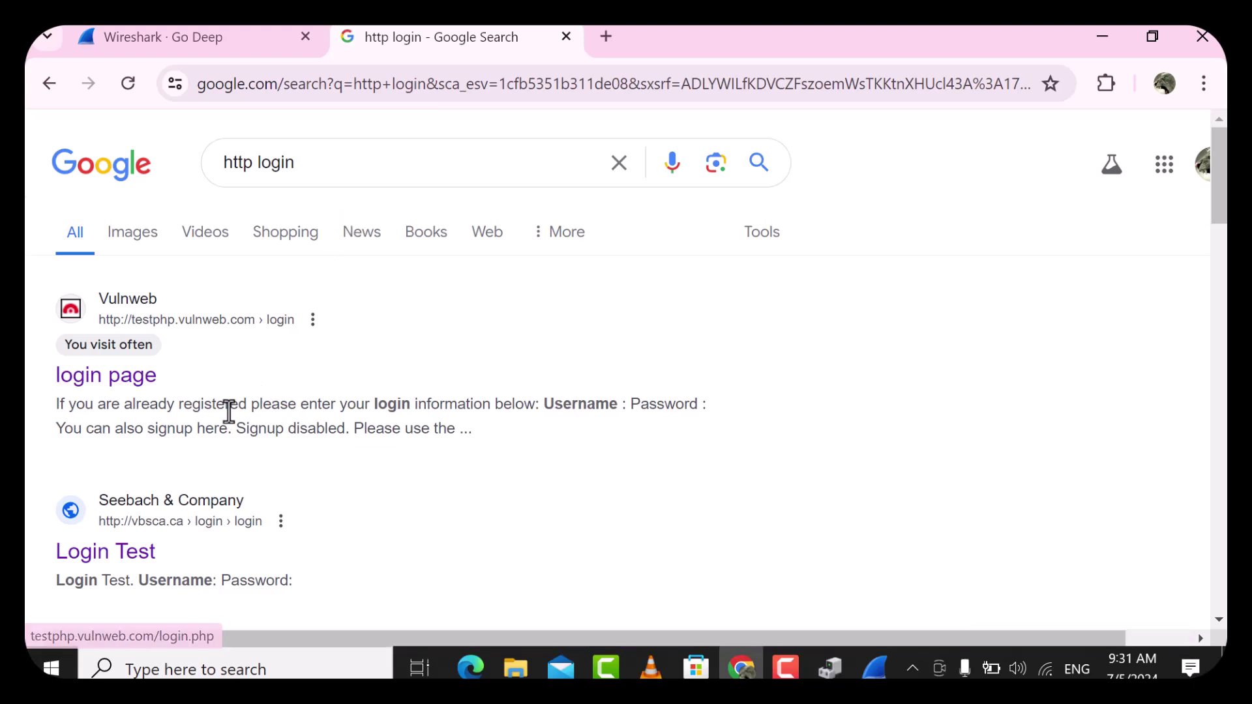
right_click(111, 382)
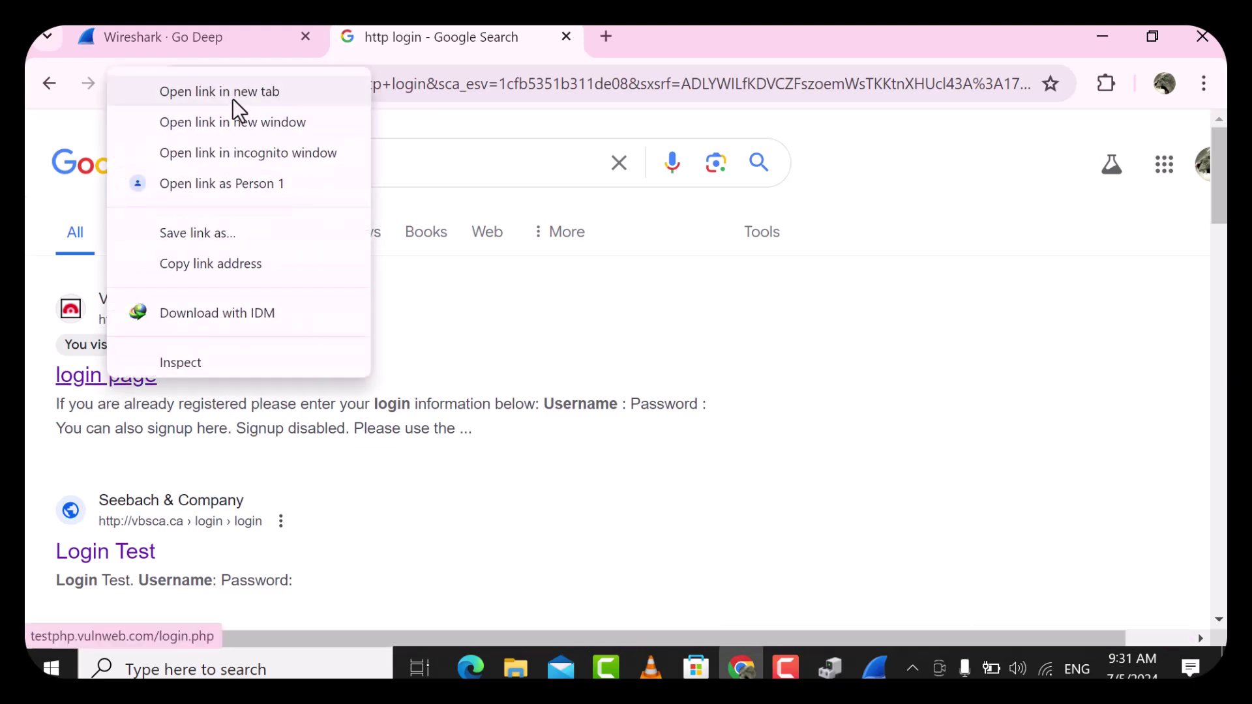
click(233, 101)
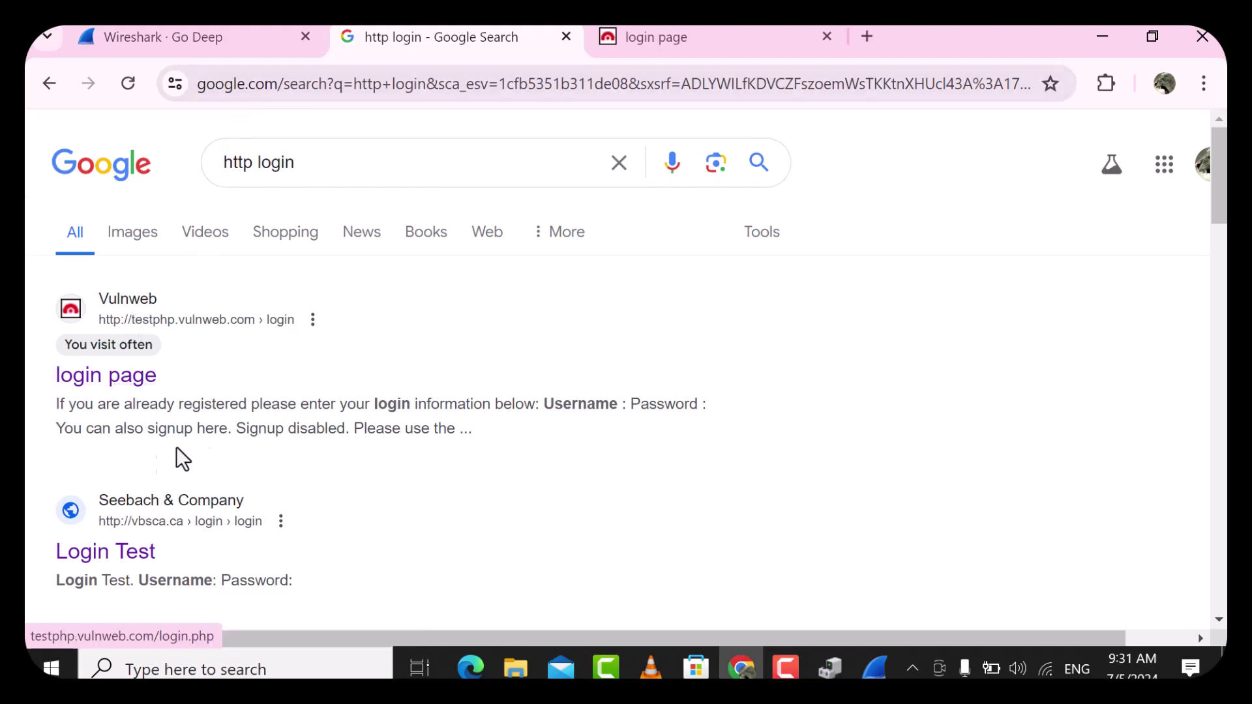
click(682, 33)
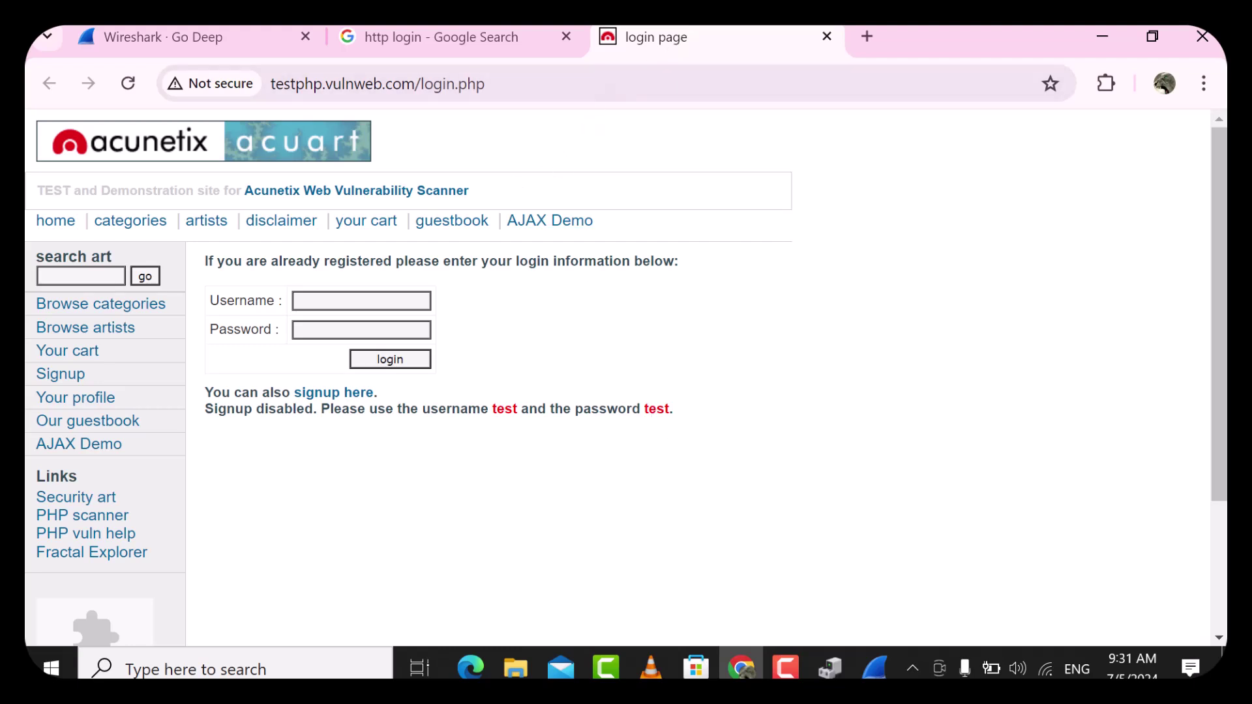
Try to log in to the test site with the username admin and a password
click(404, 303)
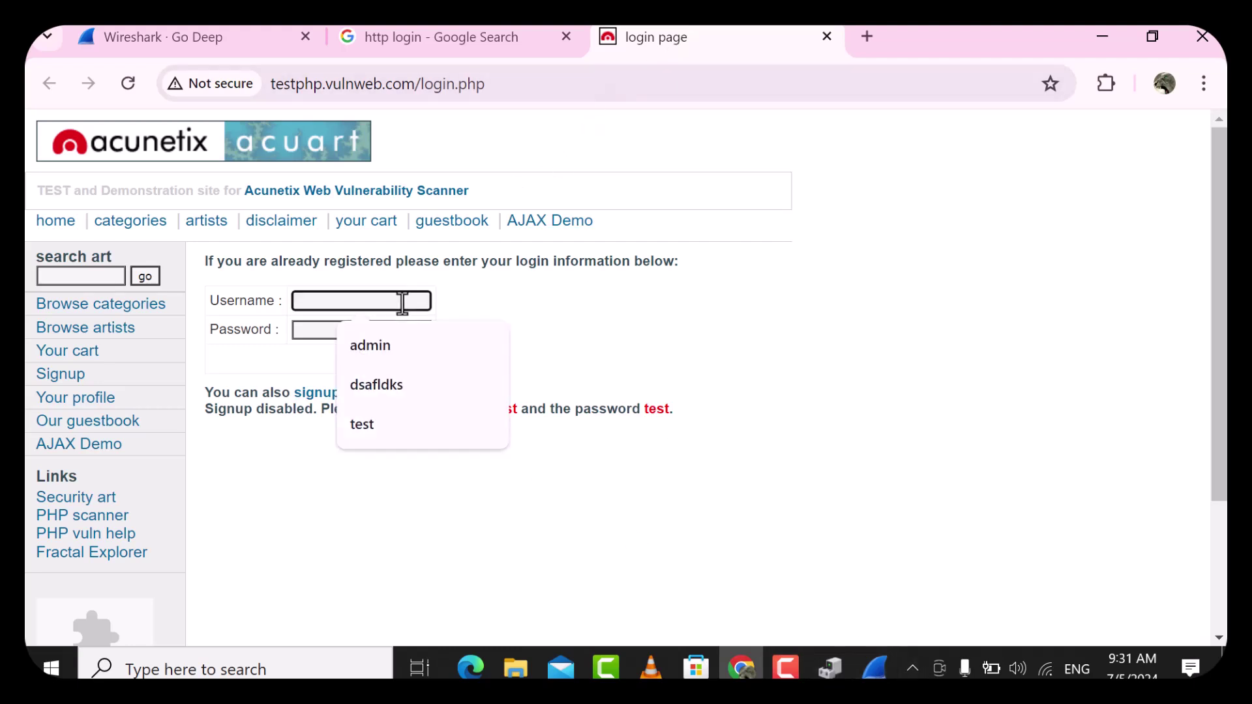
click(400, 352)
click(370, 335)
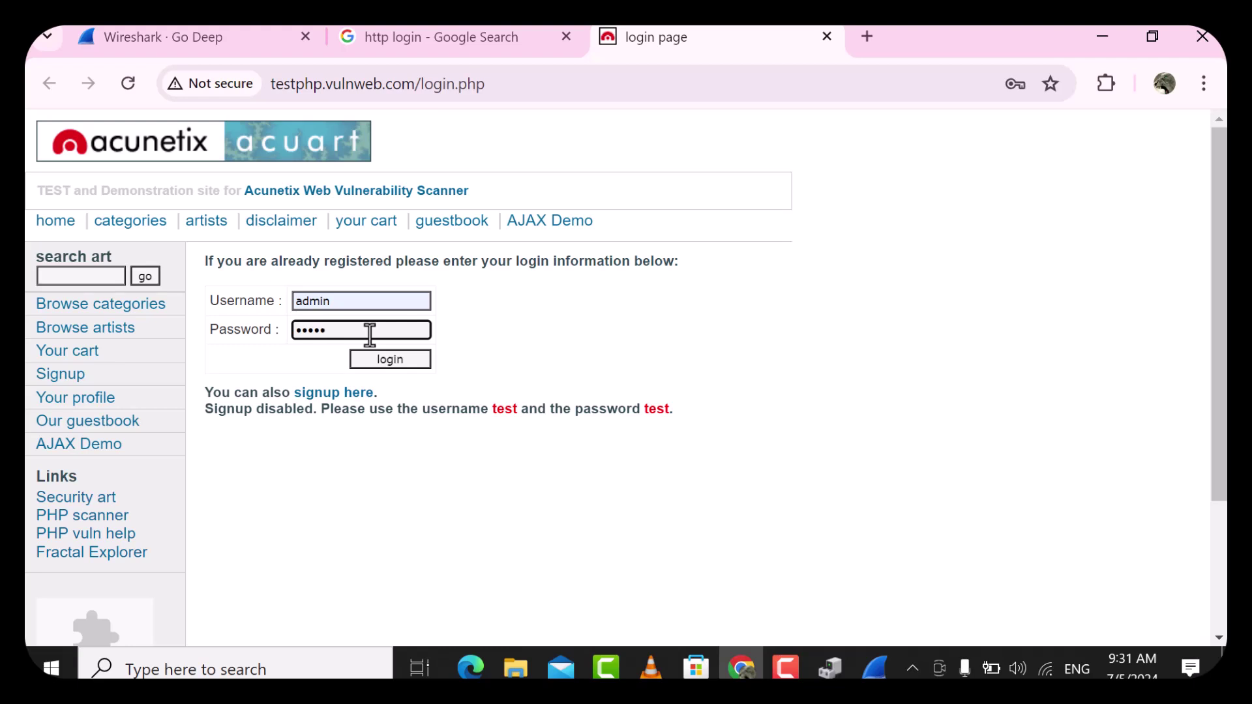
click(419, 362)
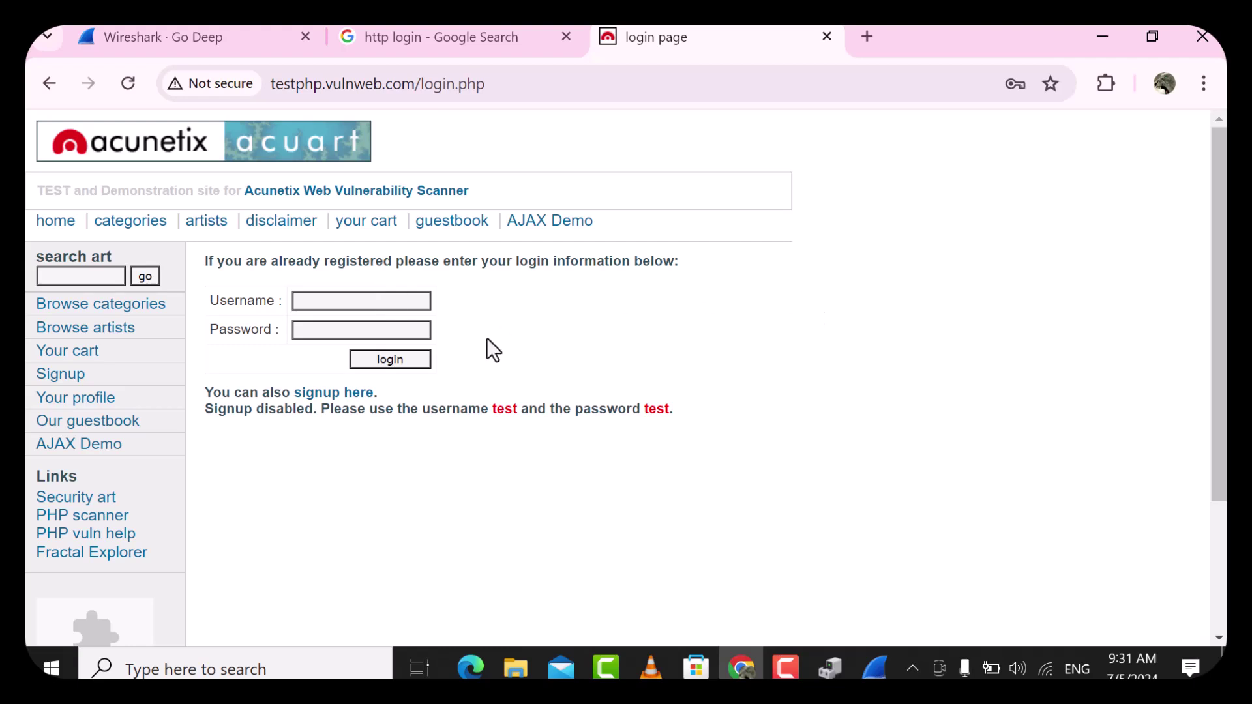
Submit the login form with the username test and the account password, and return to the login page
click(389, 301)
click(471, 294)
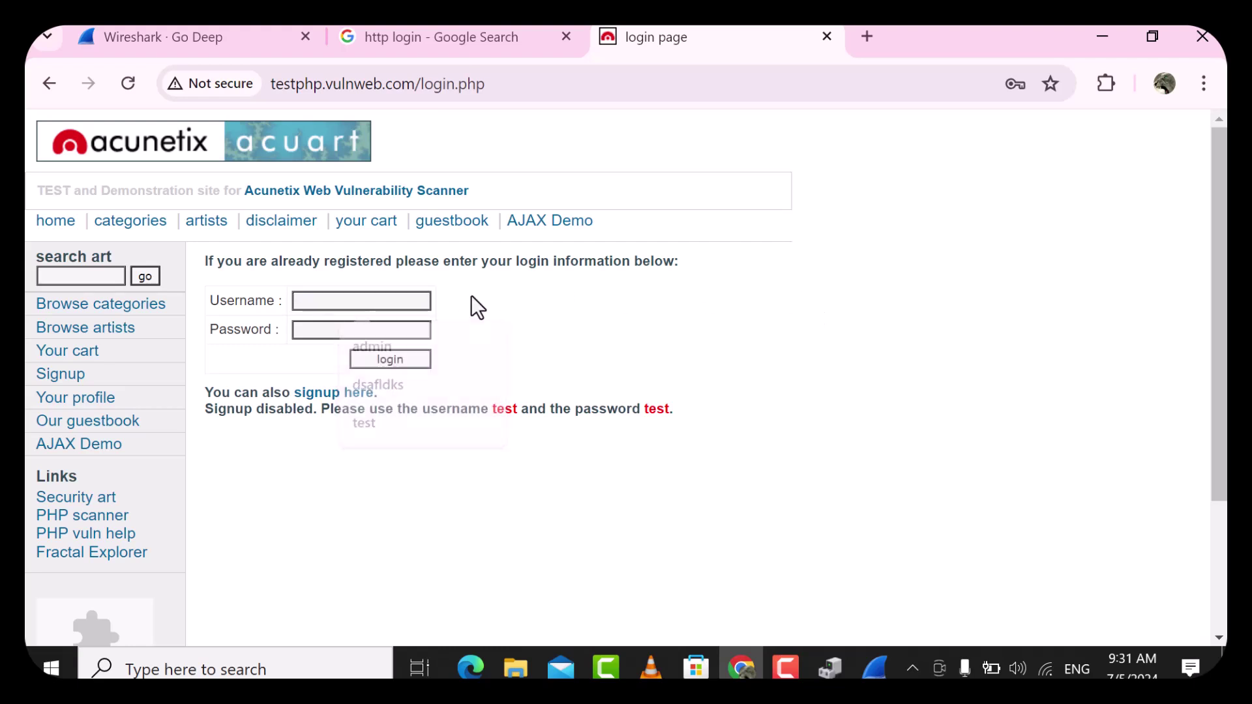
click(401, 299)
text(te)
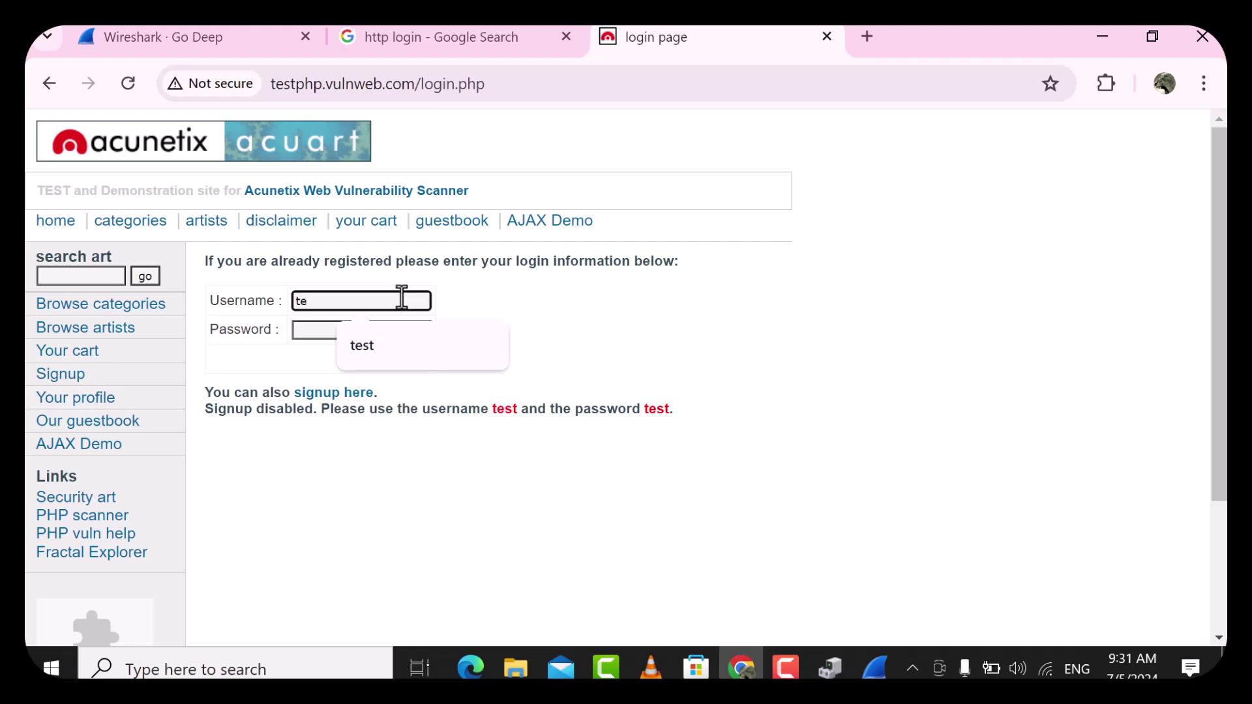
text(st)
click(406, 331)
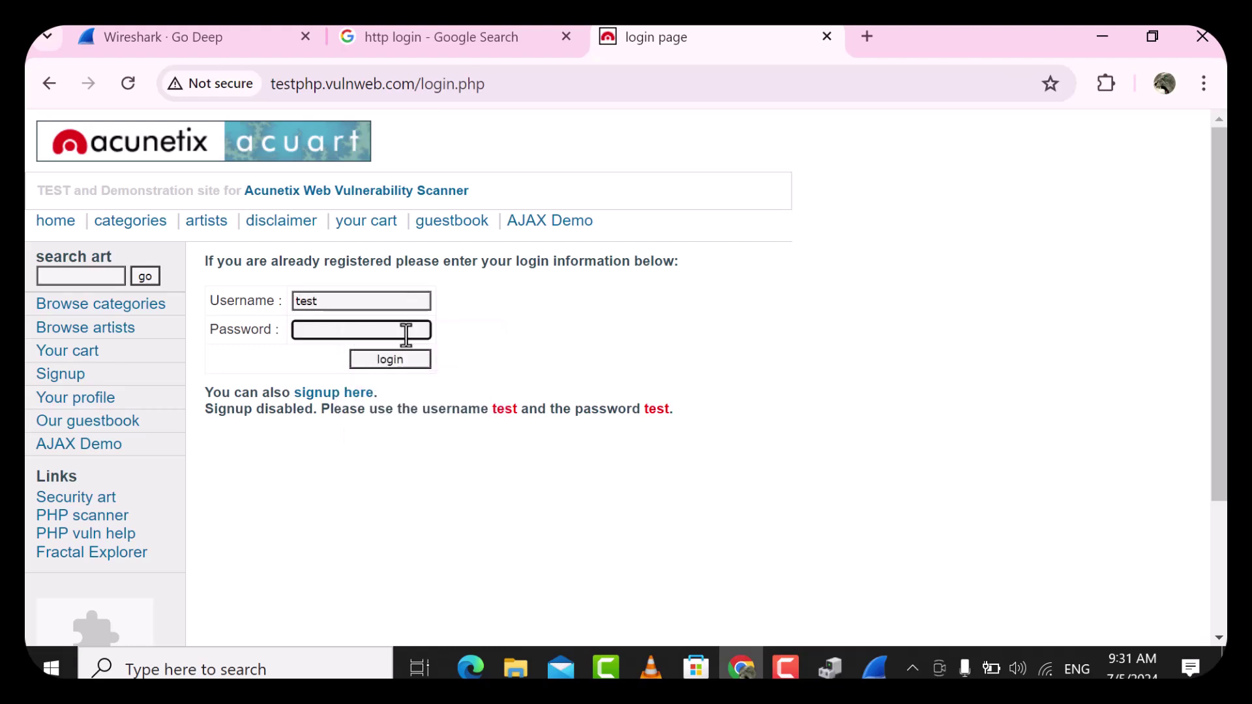
text(tes)
click(413, 357)
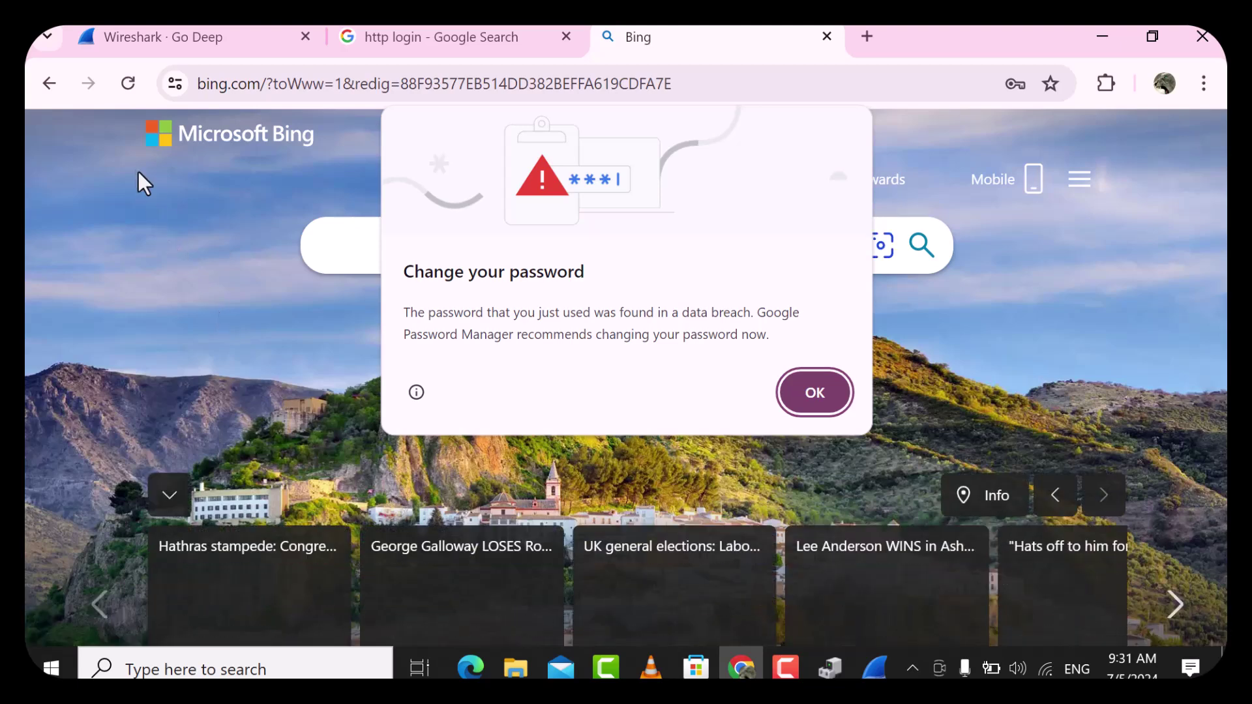
click(49, 84)
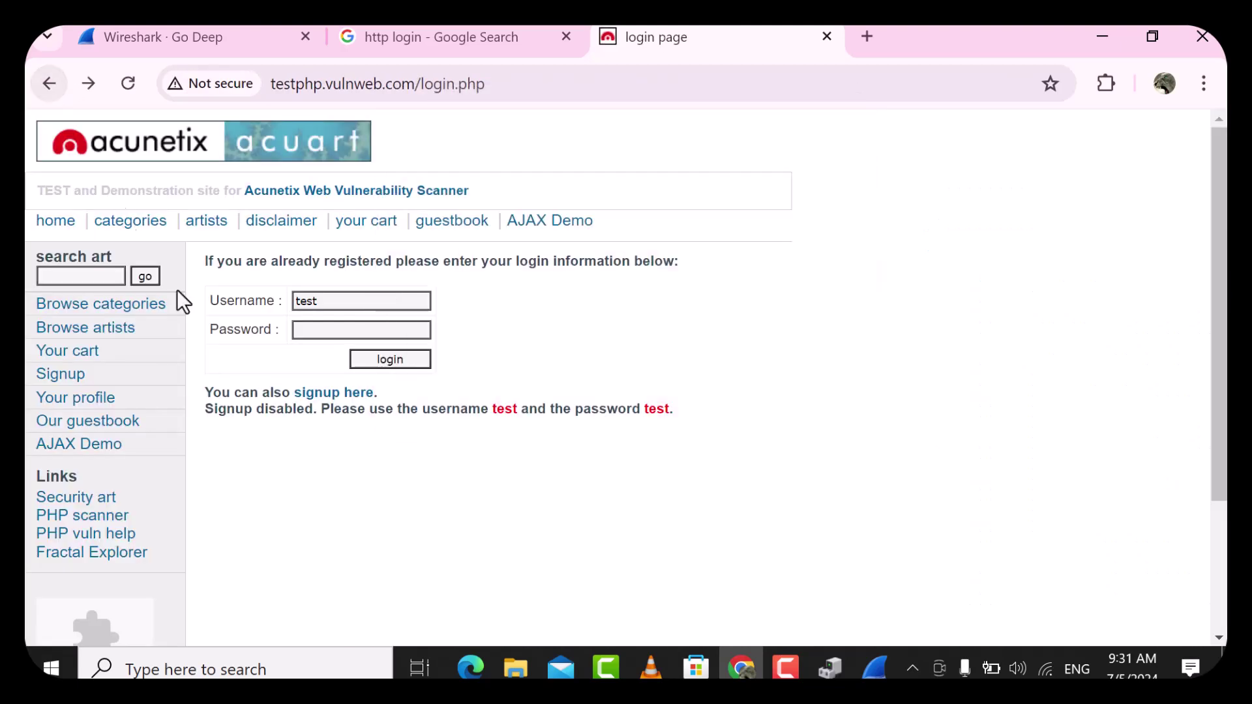
Open the login page's source code and examine the HTML of its login form, navigation links and footer
right_click(956, 343)
scroll(803, 300, down, 5)
scroll(801, 296, down, 1)
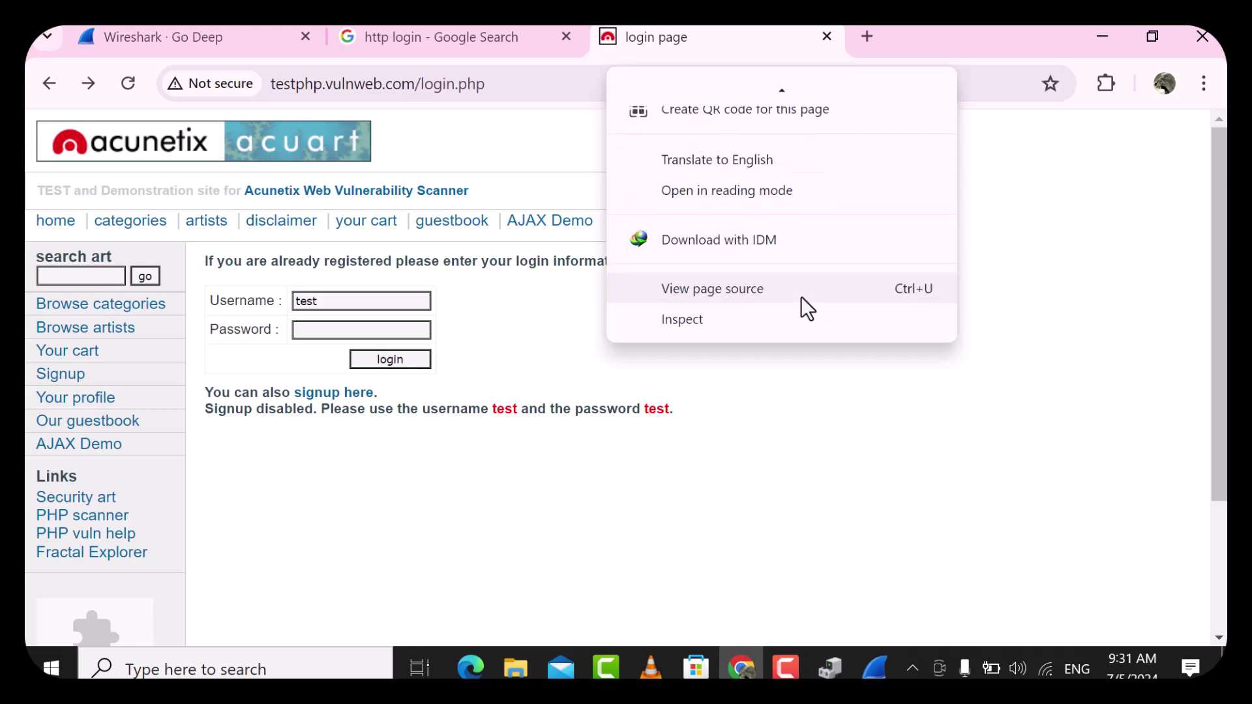
click(797, 295)
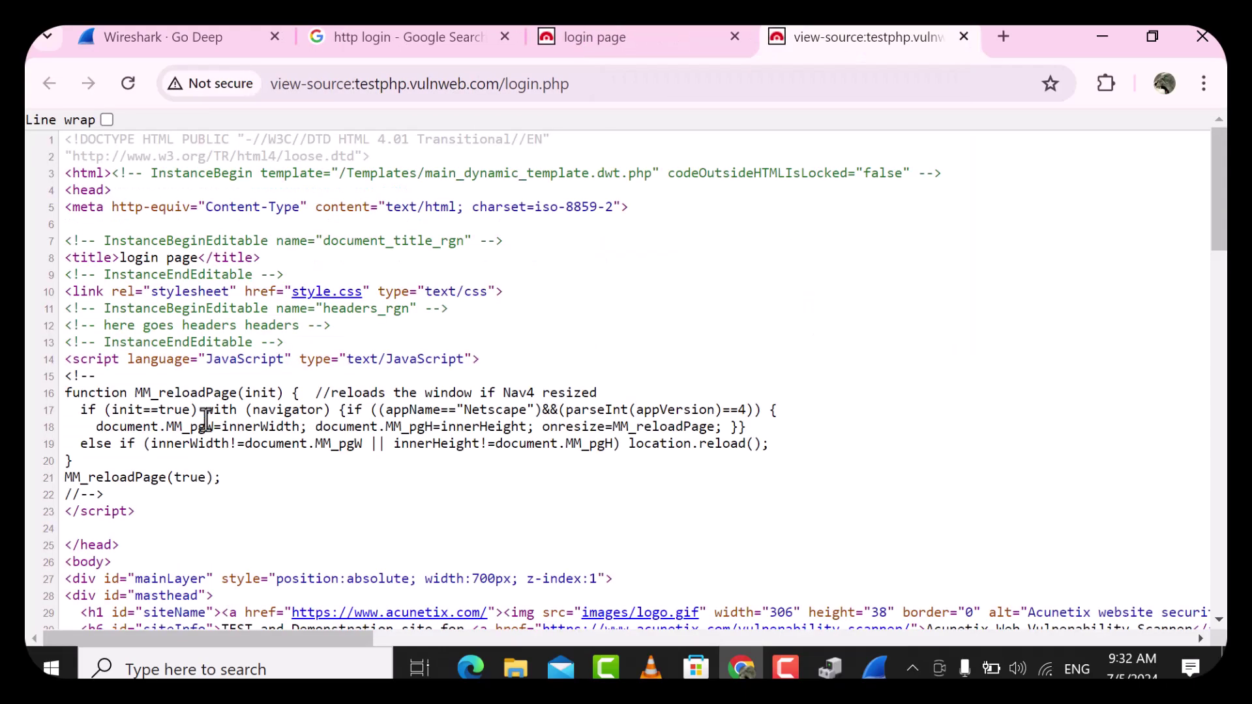
scroll(206, 419, down, 15)
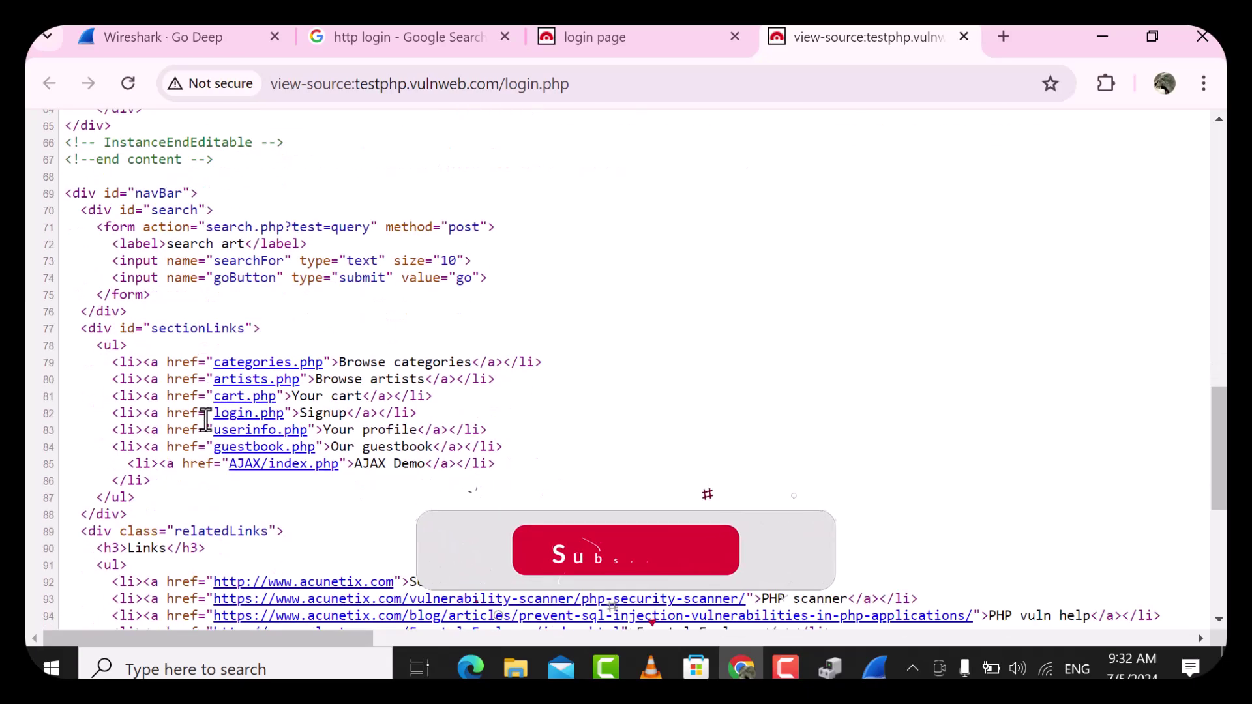
scroll(205, 419, down, 7)
scroll(207, 424, up, 2)
scroll(209, 429, up, 10)
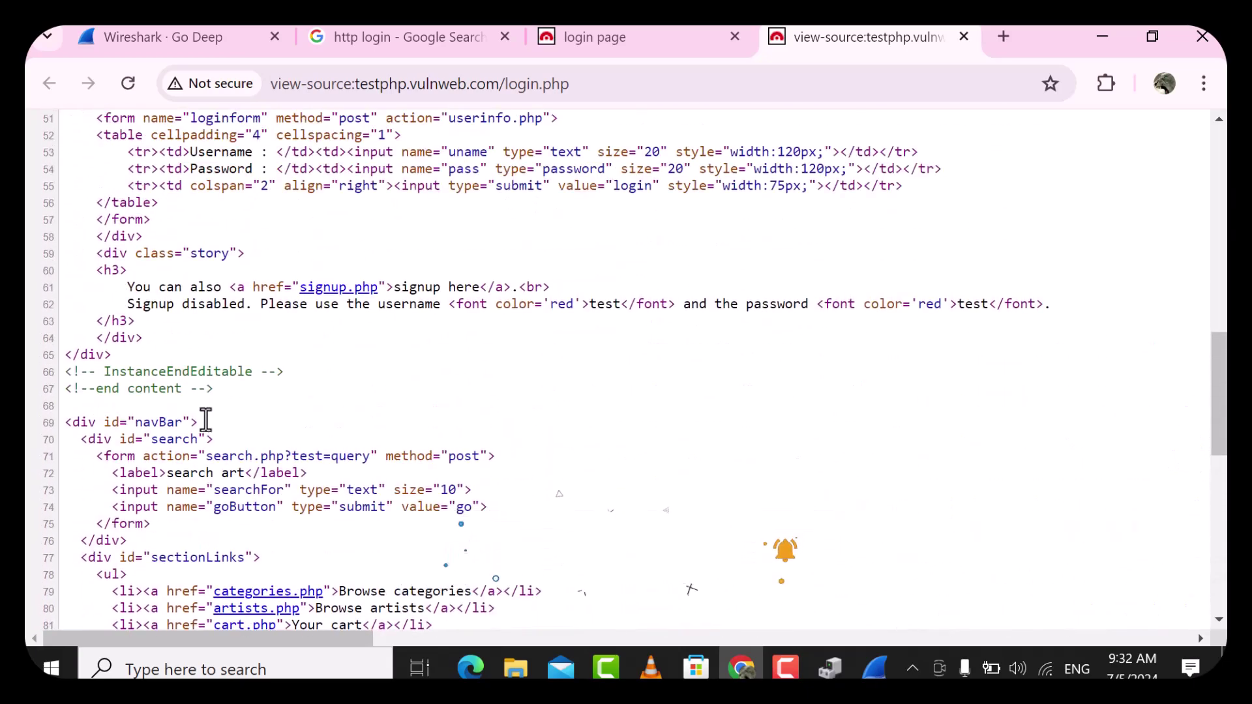
scroll(205, 419, down, 10)
scroll(212, 430, up, 15)
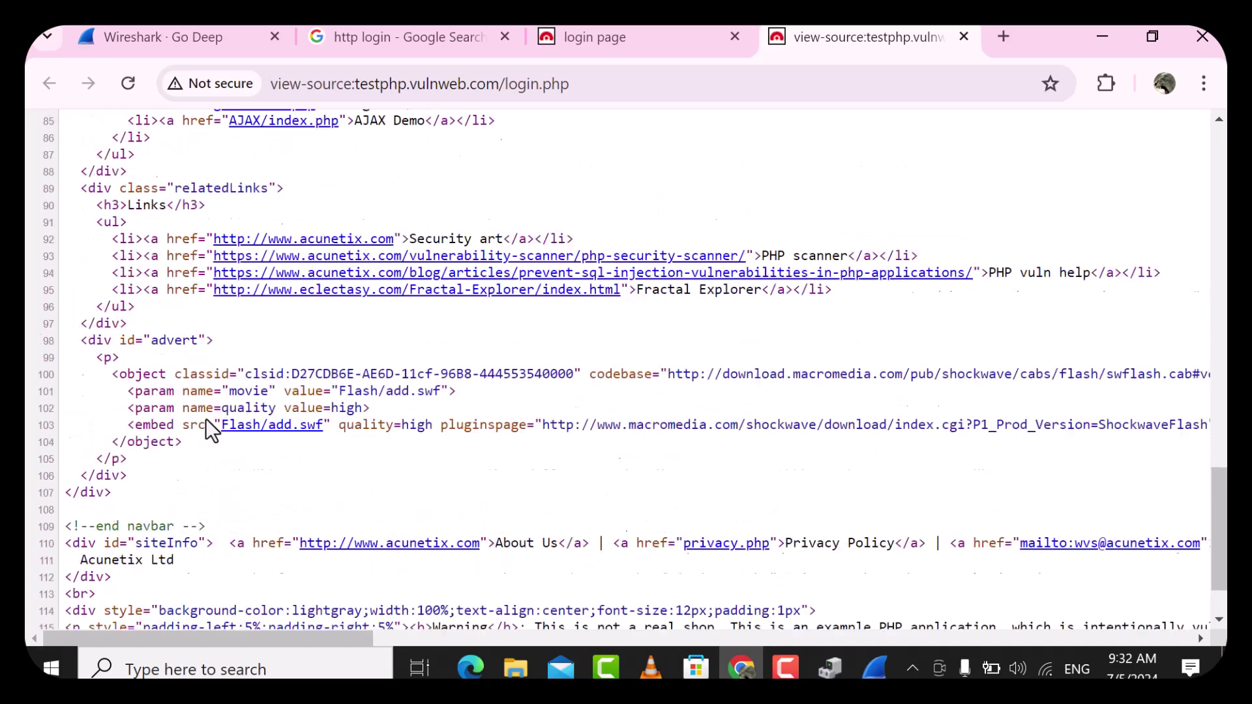
Search the login page's source code for "form"
scroll(208, 429, up, 8)
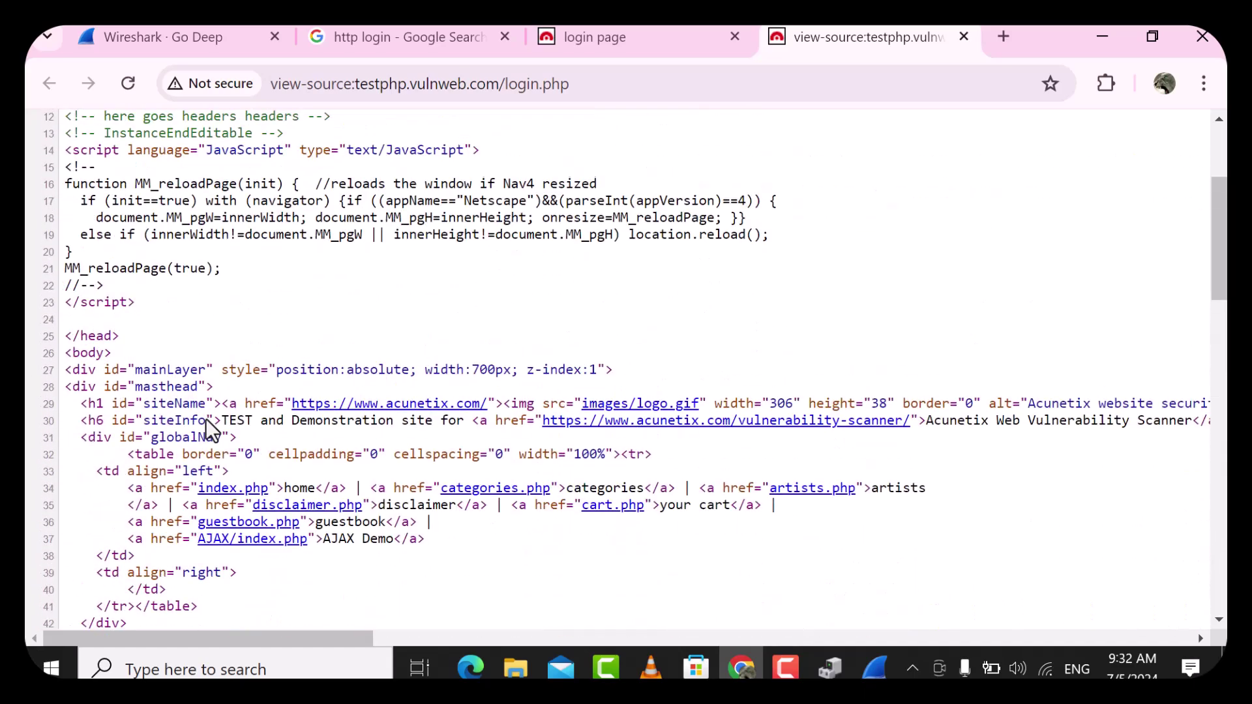
scroll(206, 419, down, 2)
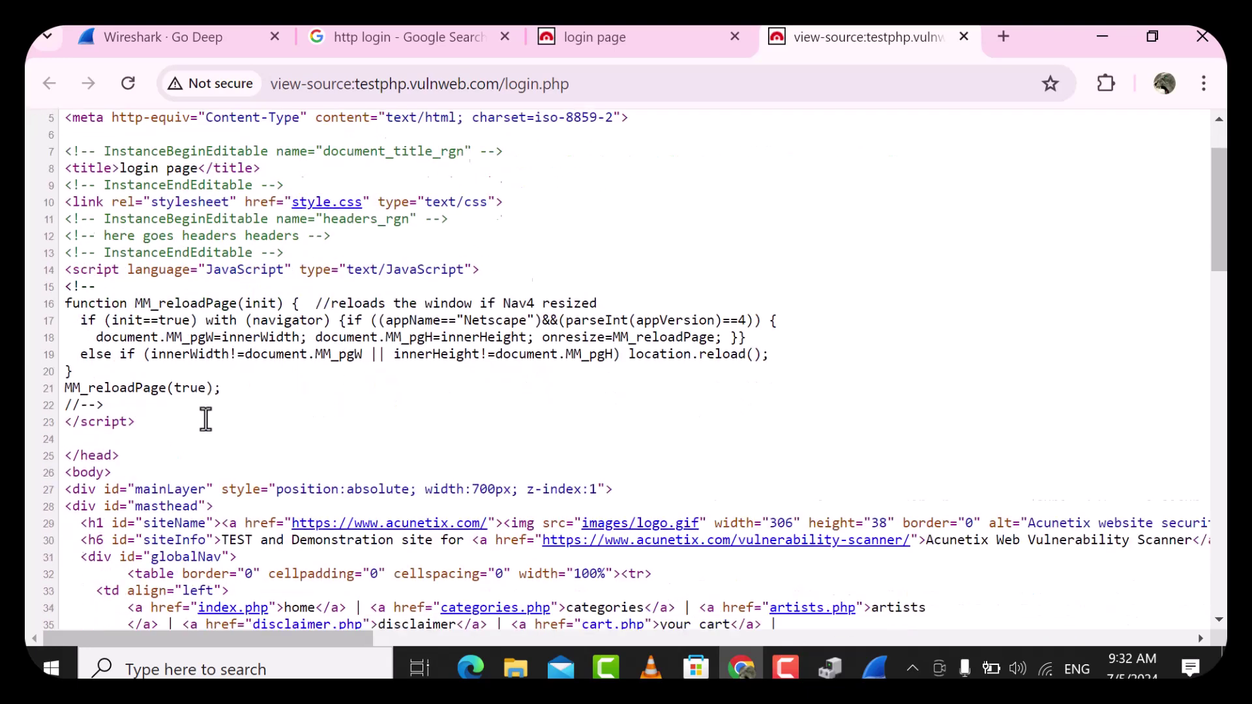
scroll(210, 428, up, 2)
key(ctrl+f)
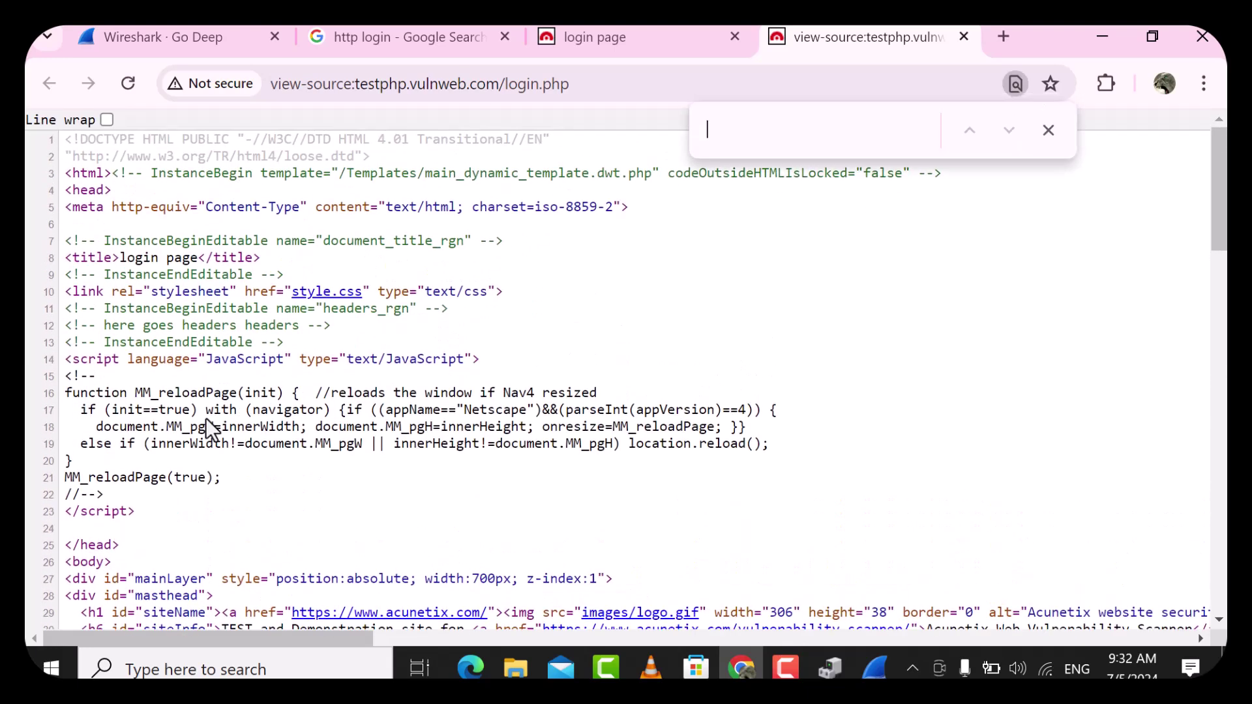
text(for)
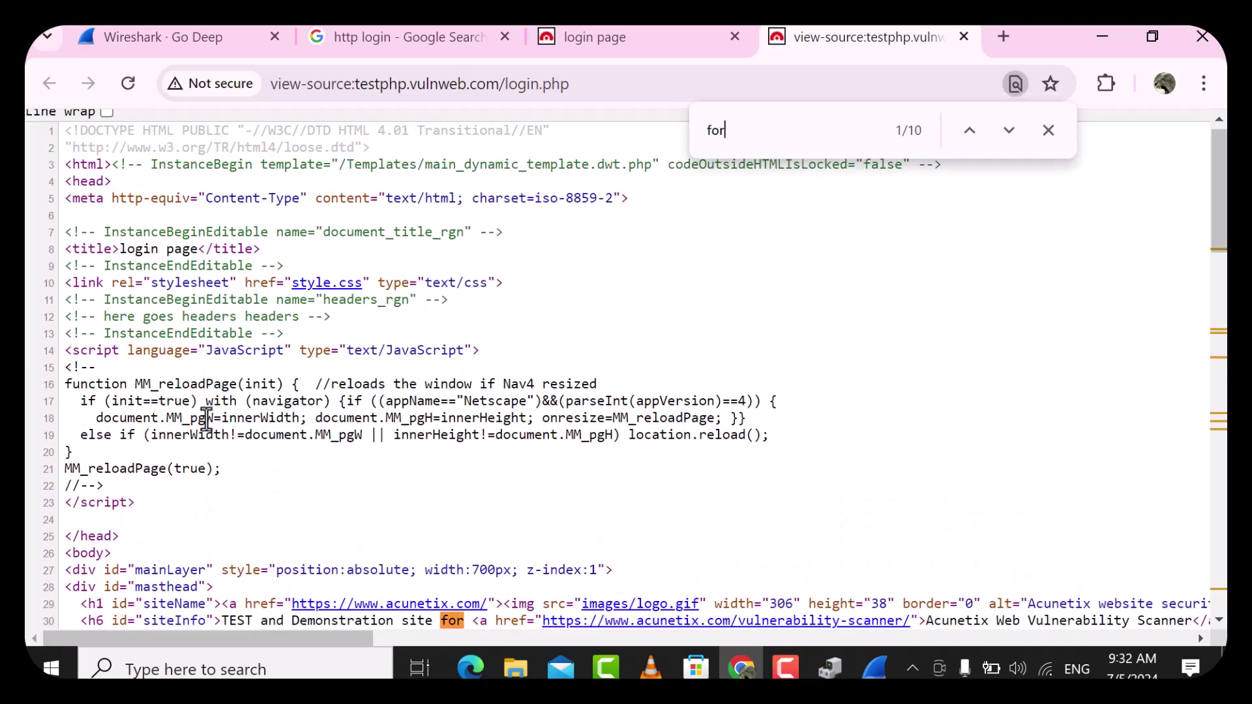
text(m)
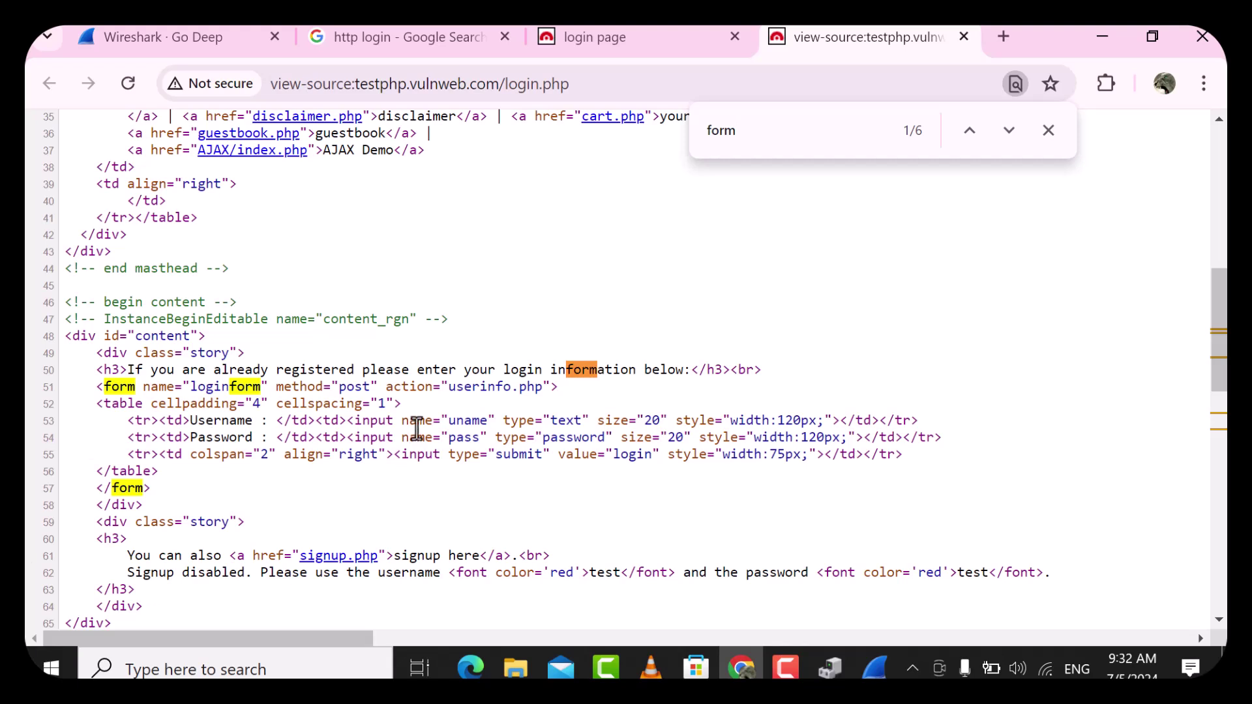
Examine the login form's HTML, highlighting the whole form block and the userinfo.php target of its action attribute
drag(352, 387, 341, 387)
drag(238, 419, 298, 421)
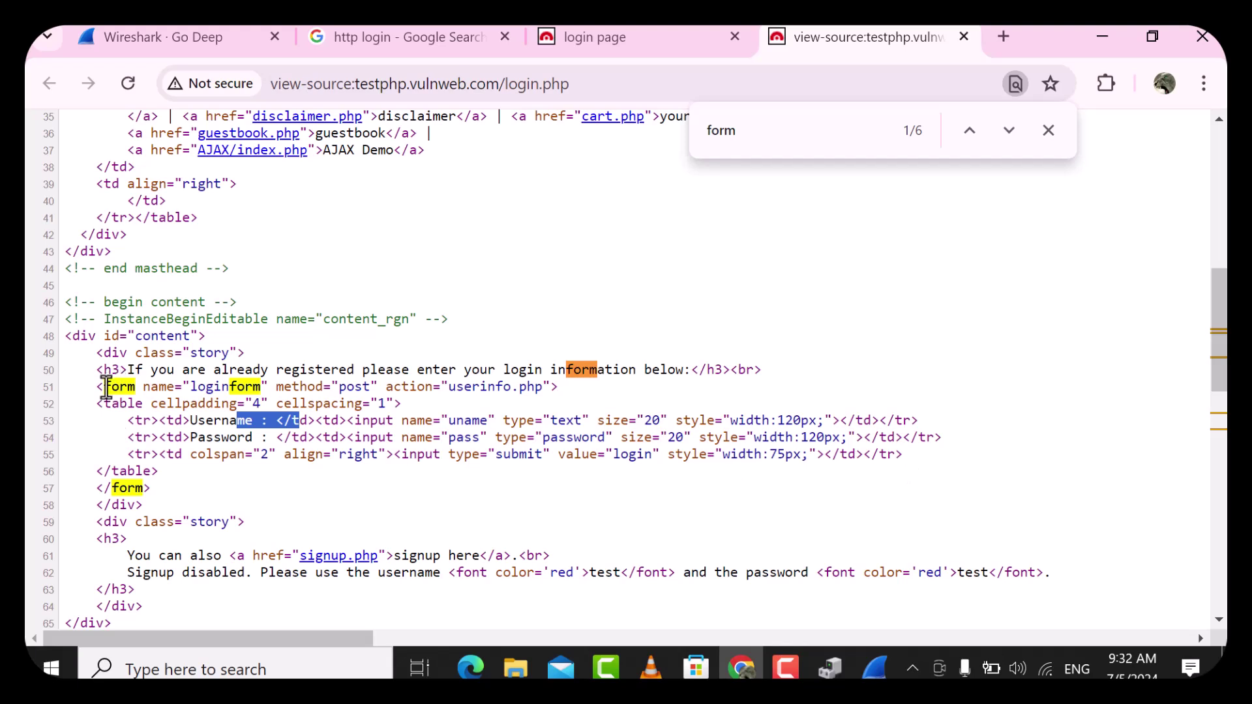
drag(95, 387, 363, 488)
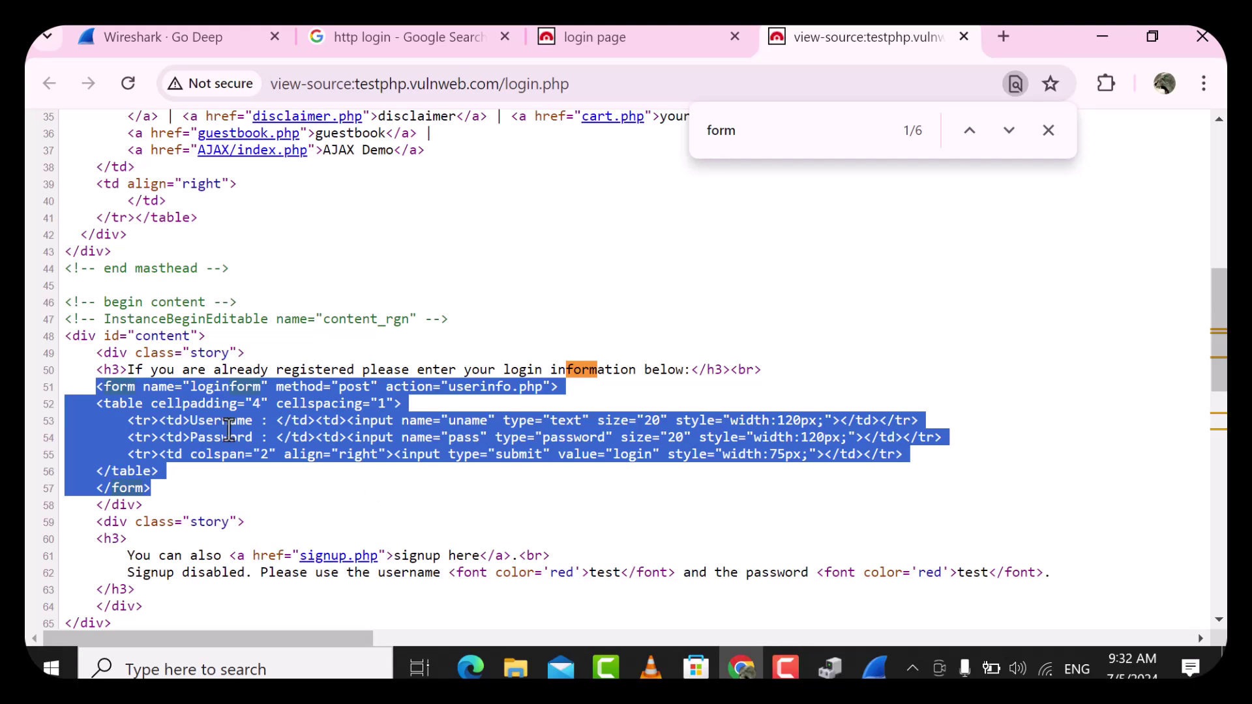
click(372, 387)
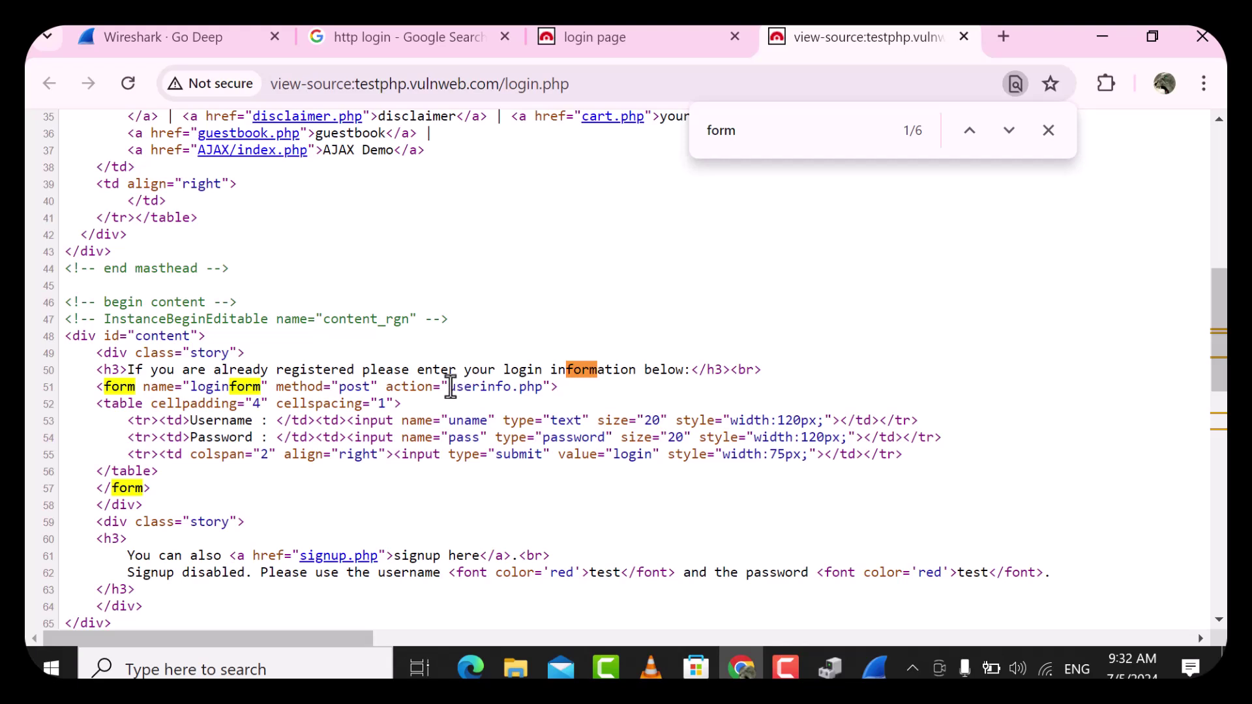
drag(455, 388, 540, 390)
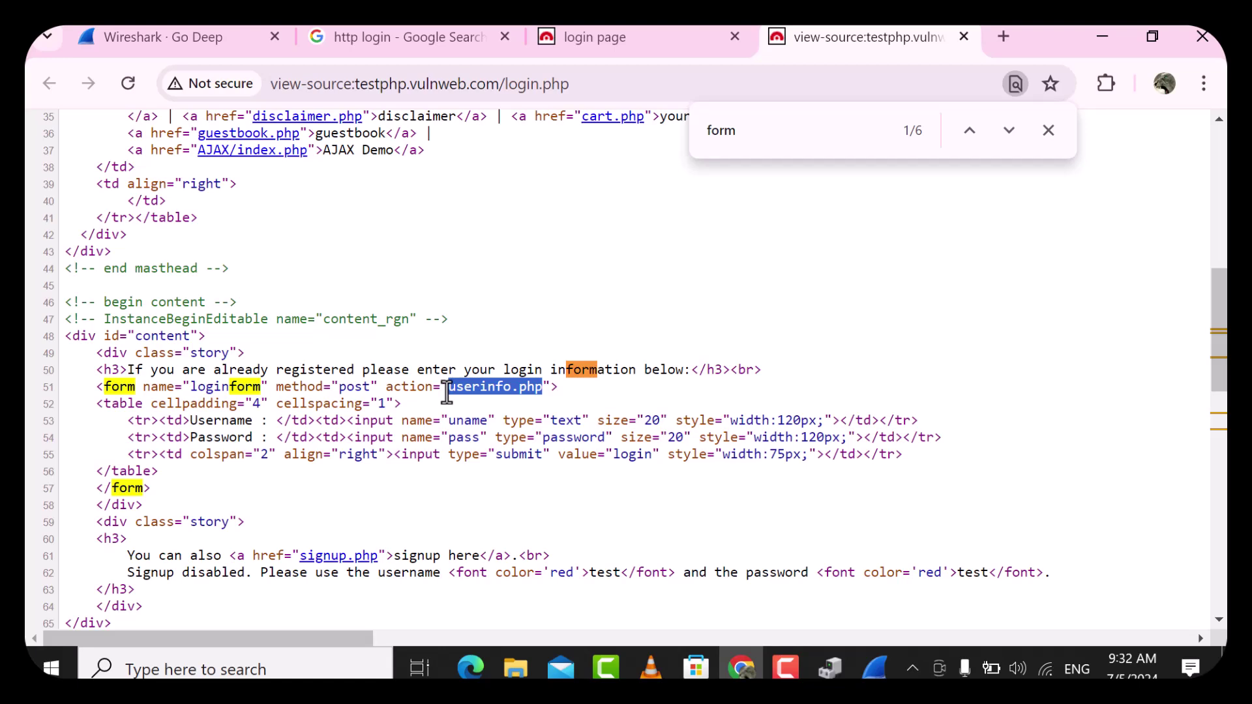
Return to the login page and log in with the username test and the account password
click(626, 38)
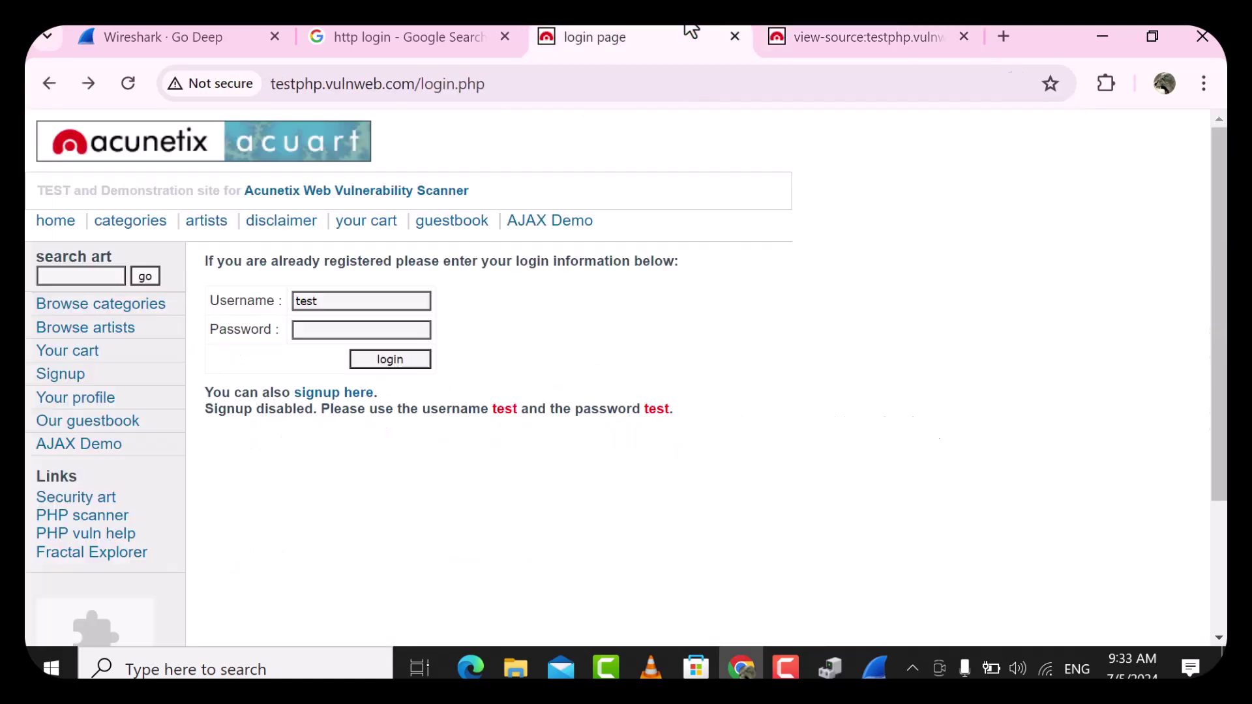
click(396, 328)
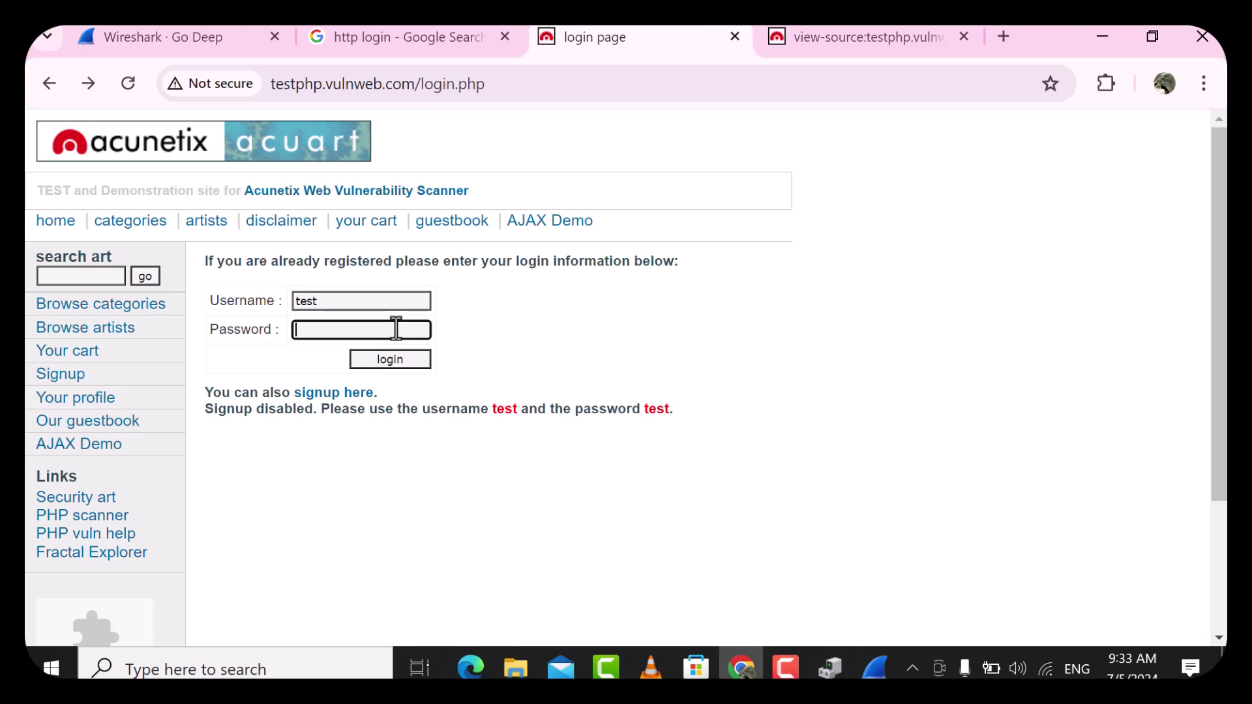
click(414, 365)
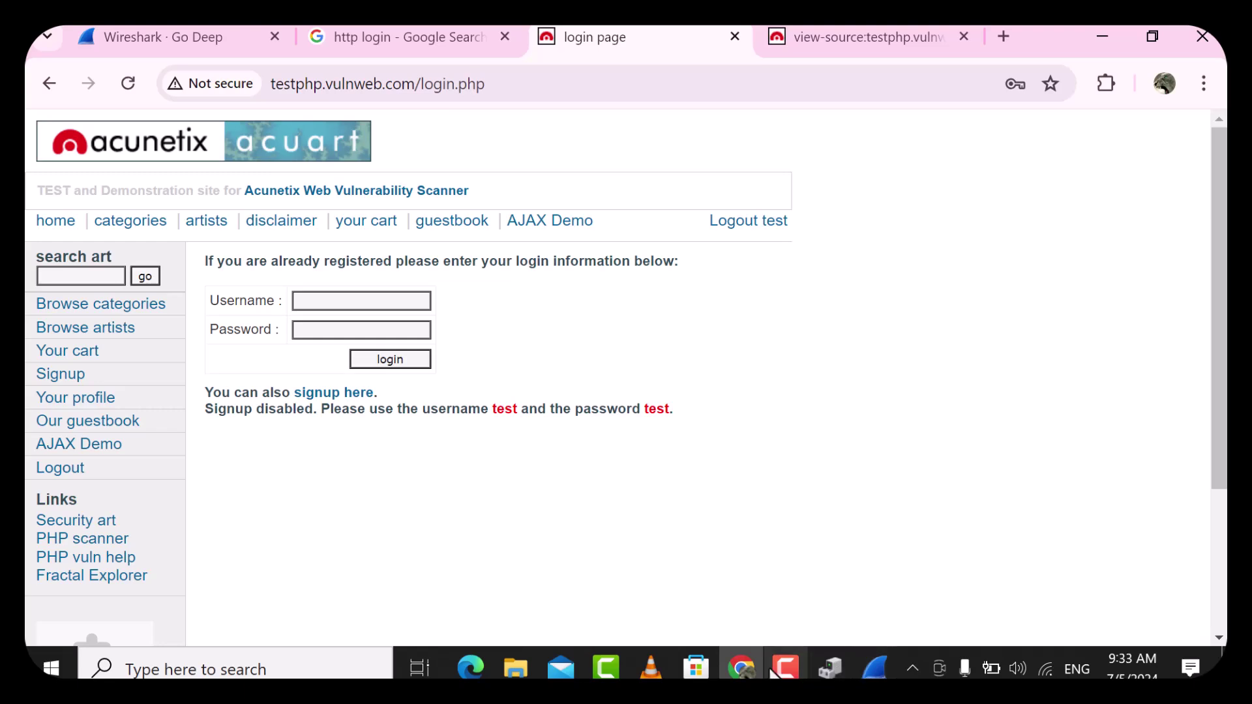
Switch to Wireshark, stop the WiFi capture and look back through the most recent packets
click(874, 668)
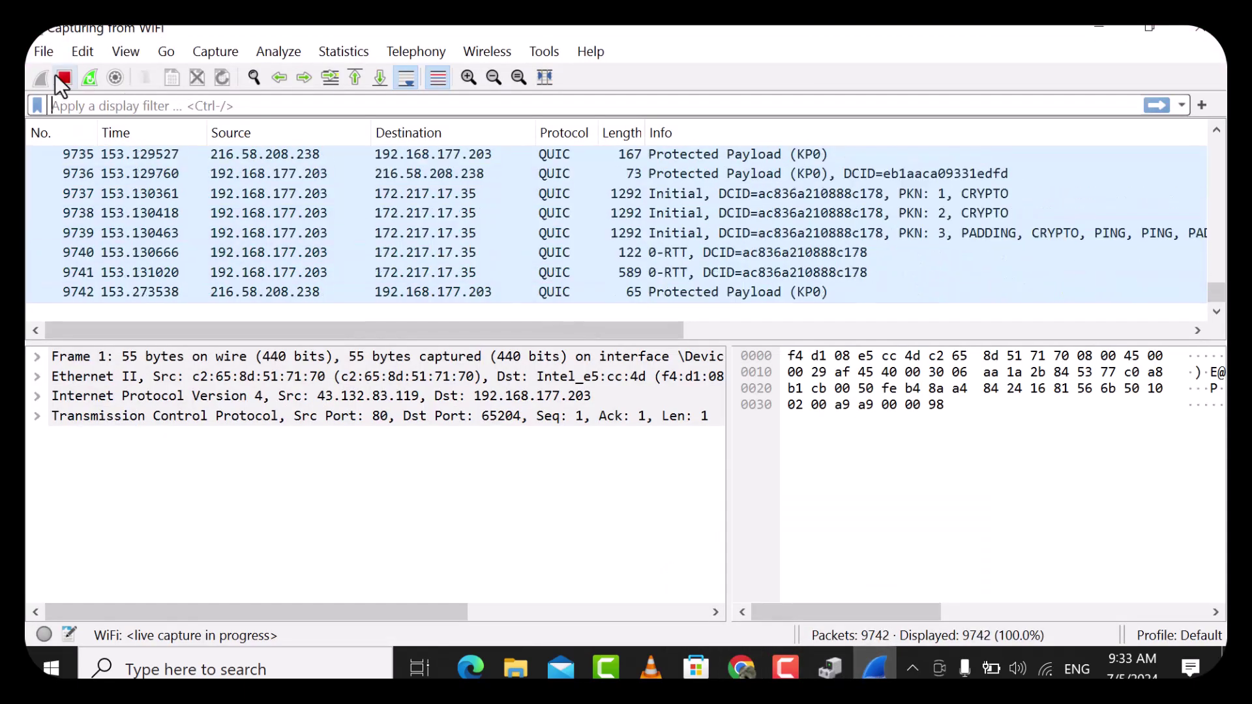
click(63, 79)
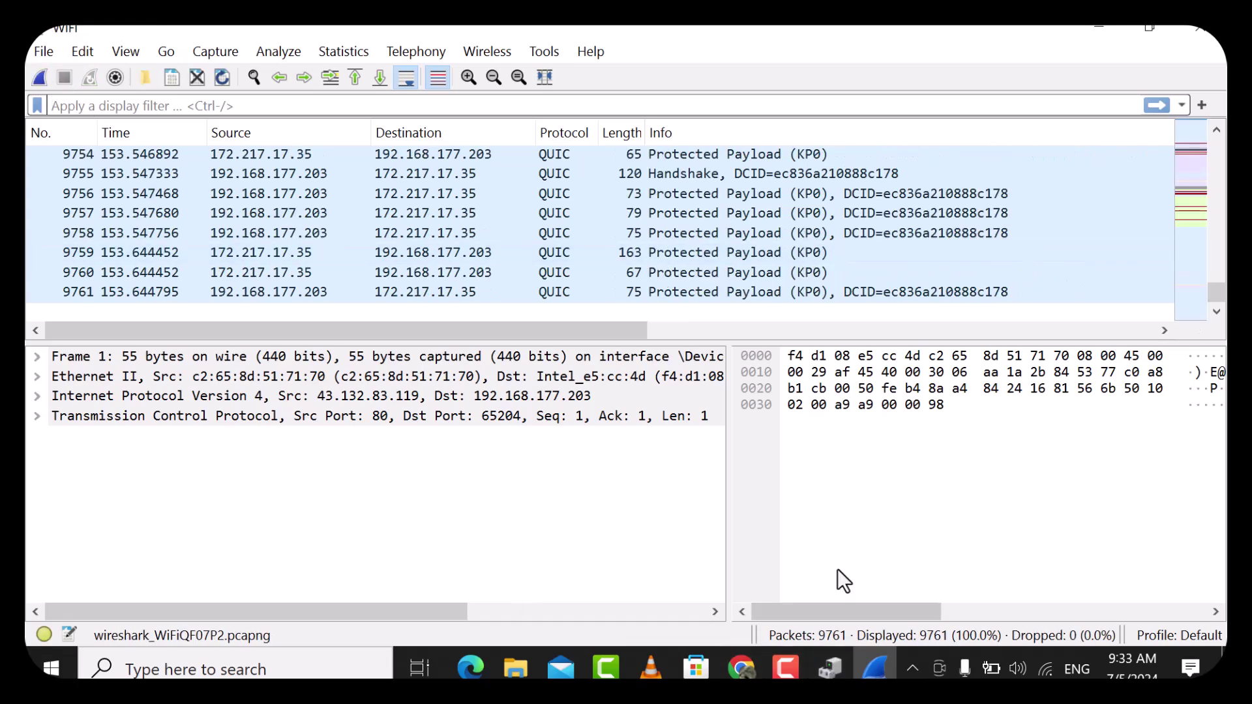
click(785, 668)
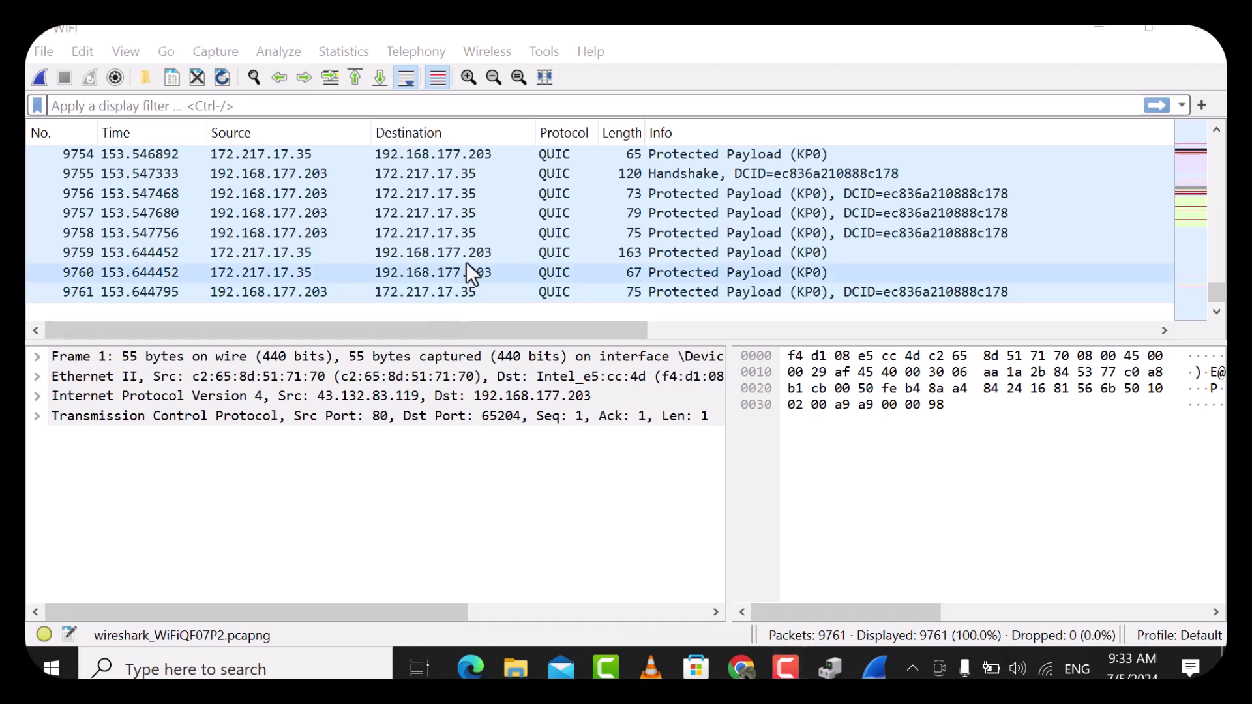
scroll(479, 285, up, 17)
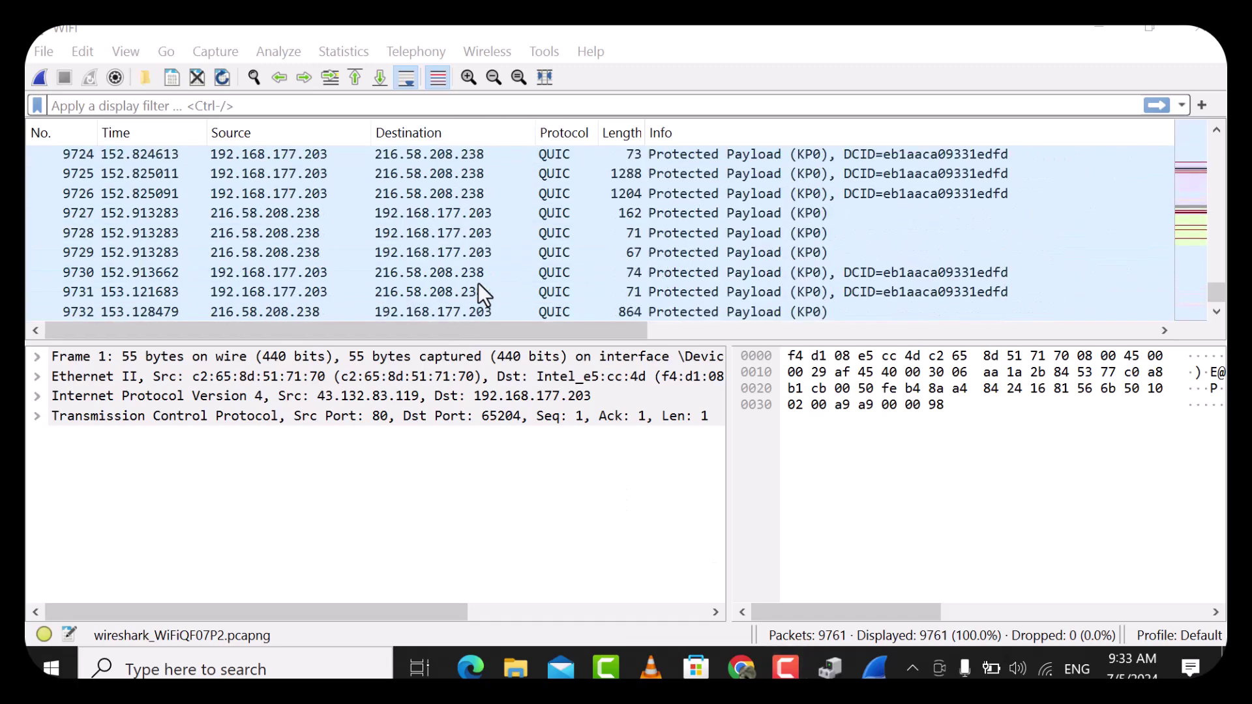
scroll(480, 284, up, 17)
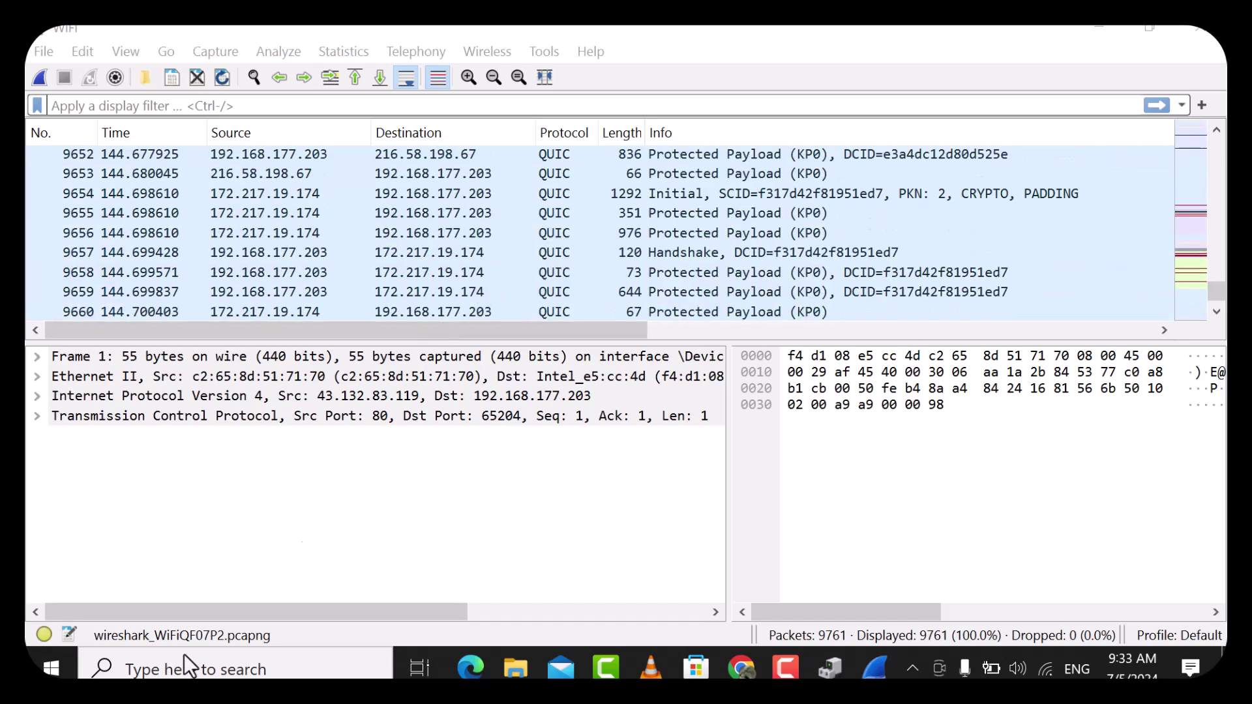
Open Paint and draw two horizontal lines about 600 px long, the upper one black and the lower one red
key(super)
text(paint)
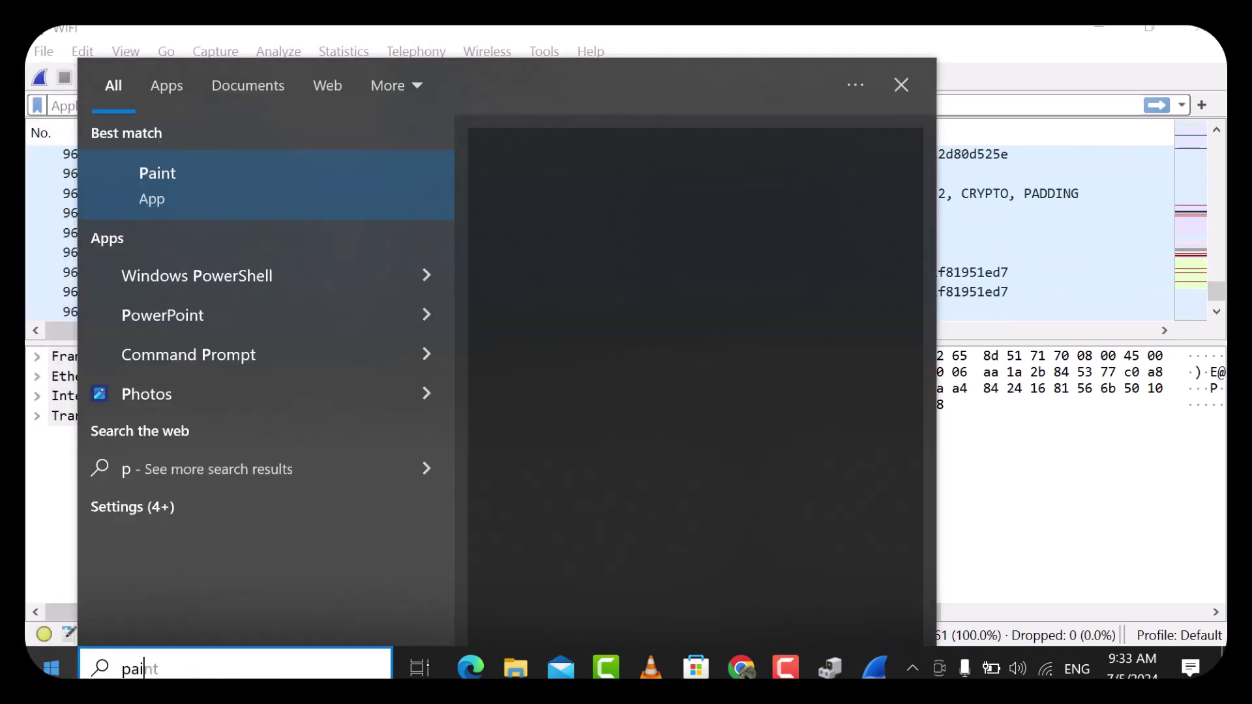
key(Return)
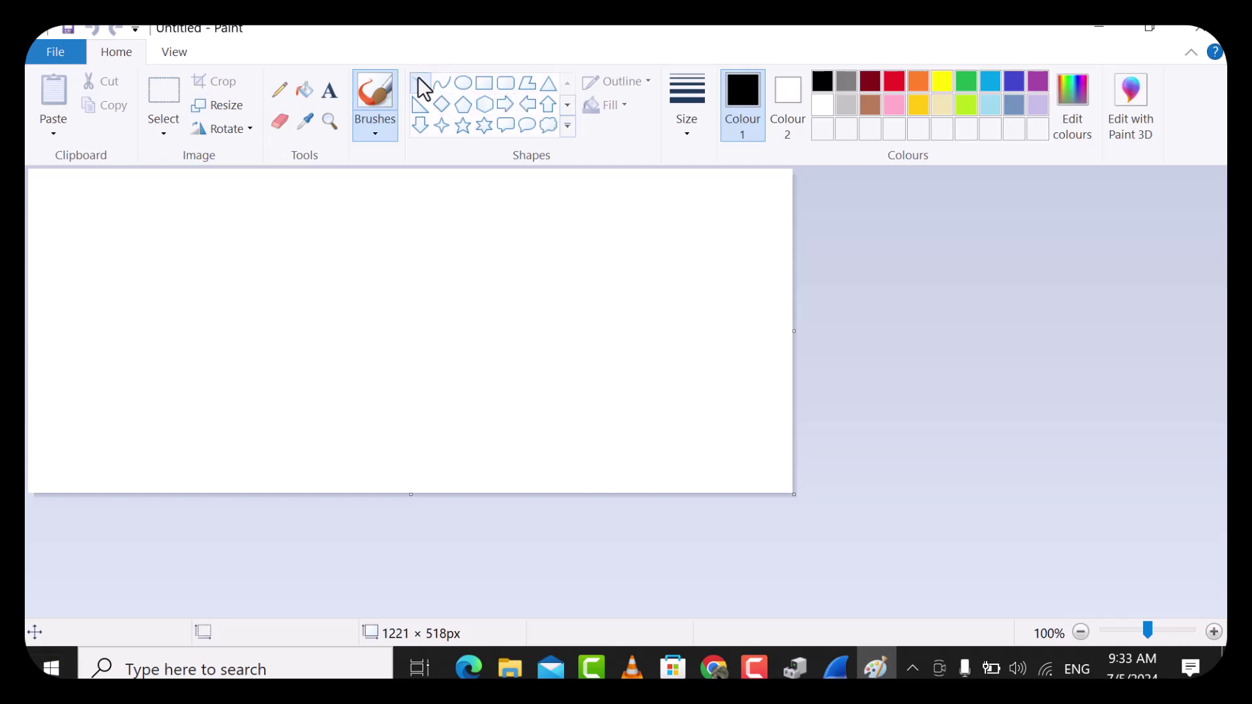
click(421, 85)
mouse_move(203, 223)
mouse_down()
mouse_move(456, 208)
mouse_move(555, 243)
mouse_move(569, 222)
mouse_up()
click(196, 334)
drag(197, 333, 573, 331)
click(896, 85)
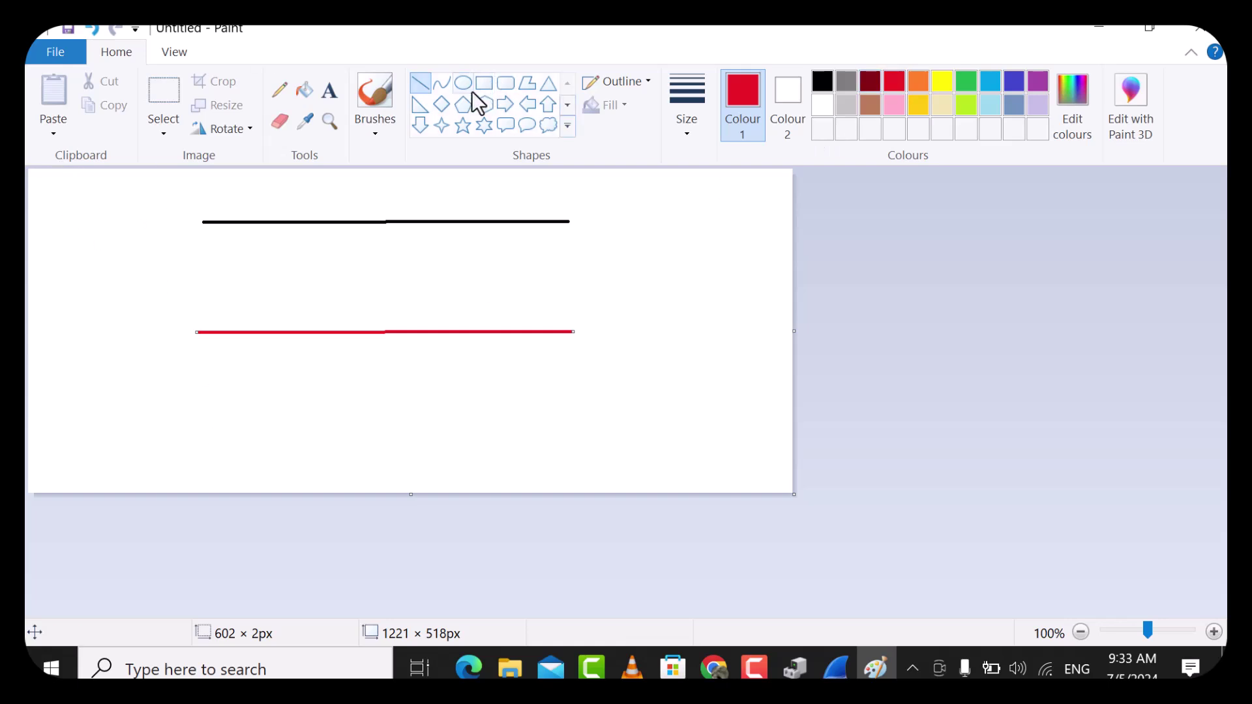
Label the black line "tcp" and the red line "udp" with red text
click(330, 92)
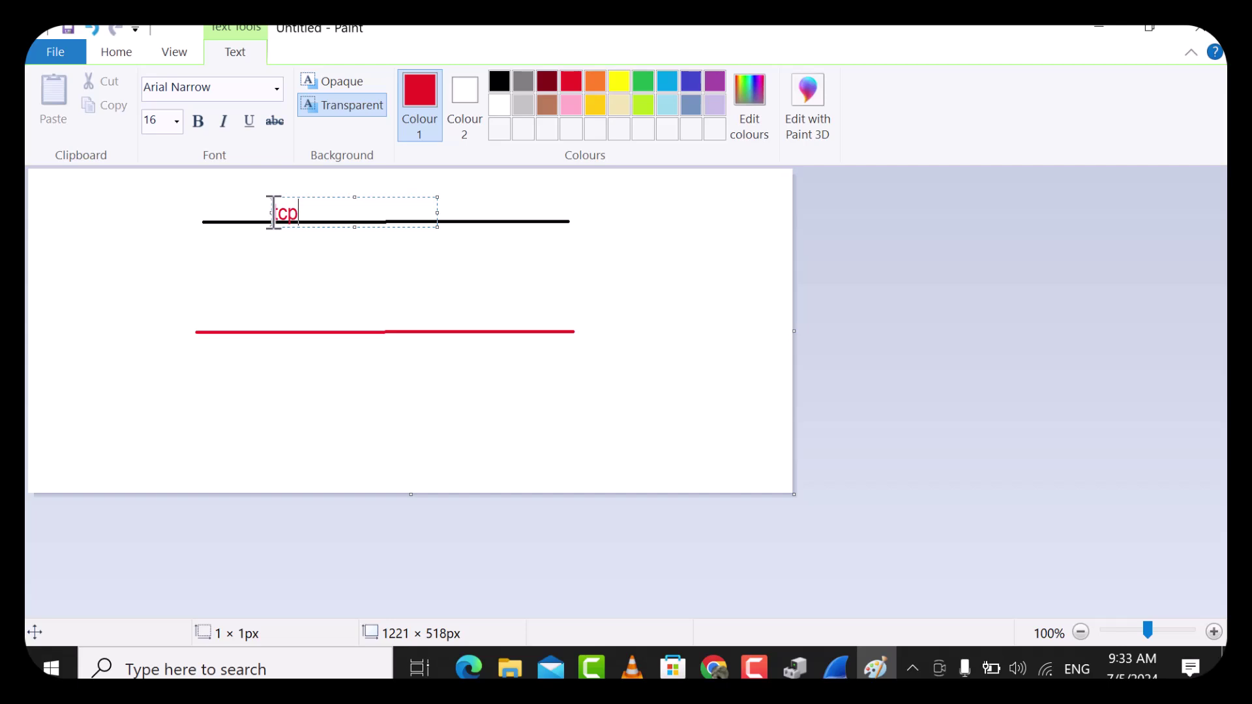
click(277, 324)
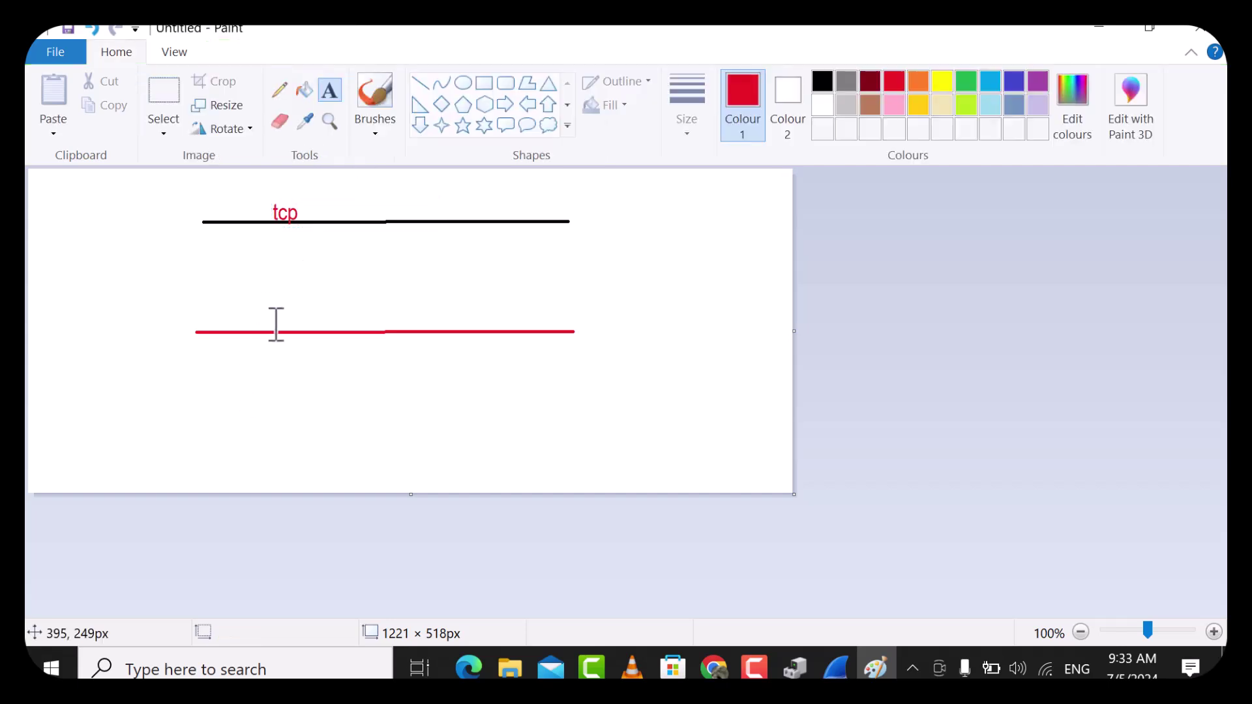
click(280, 321)
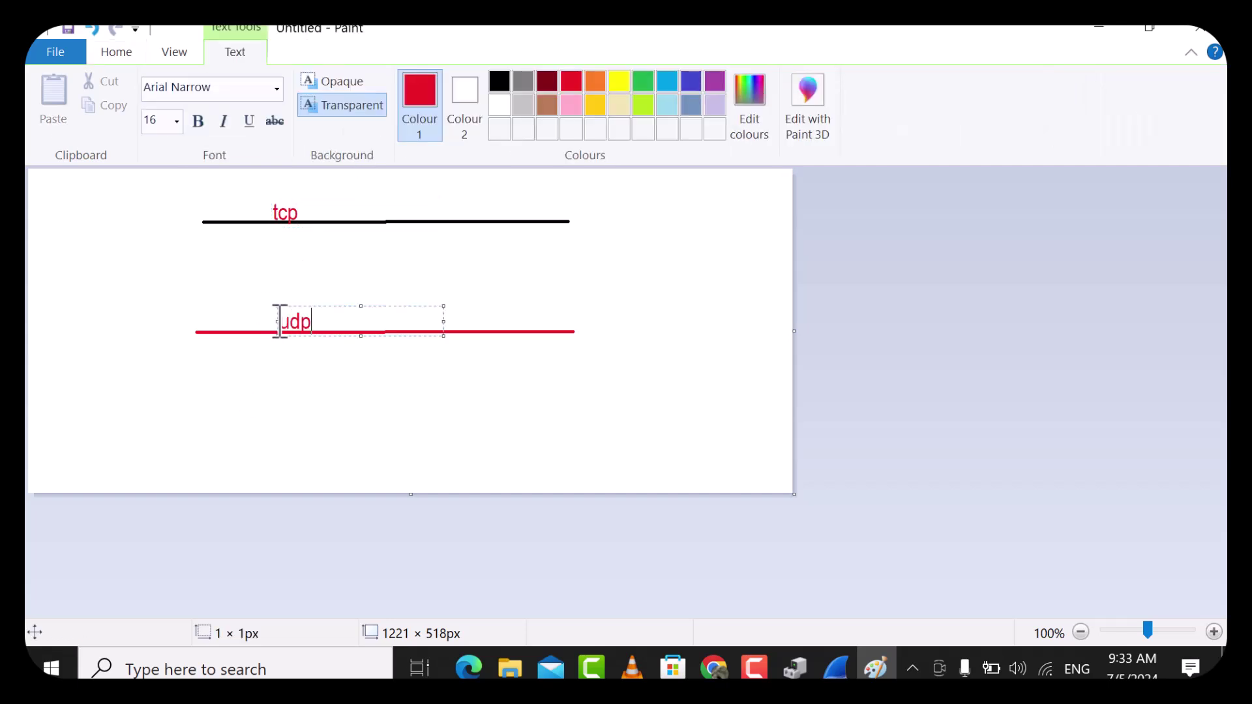
click(714, 267)
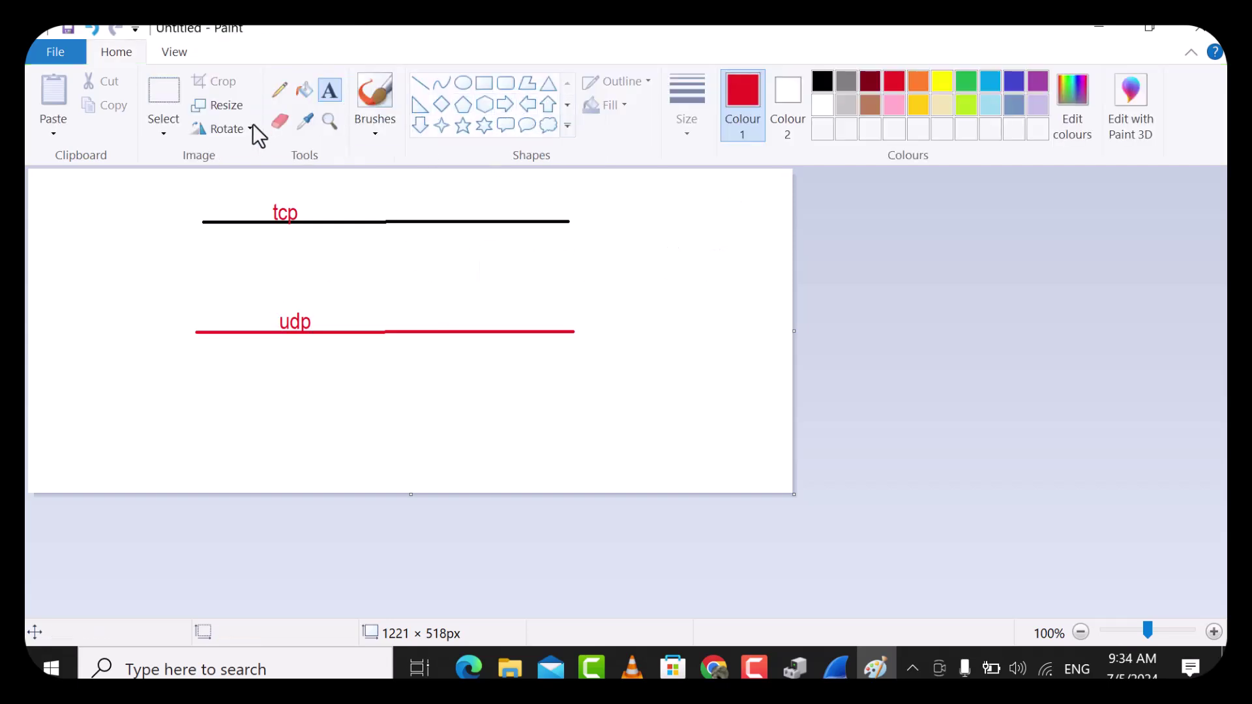
Add the text "(enc)" beside the tcp label and "(unenc)" beside the udp label
click(310, 214)
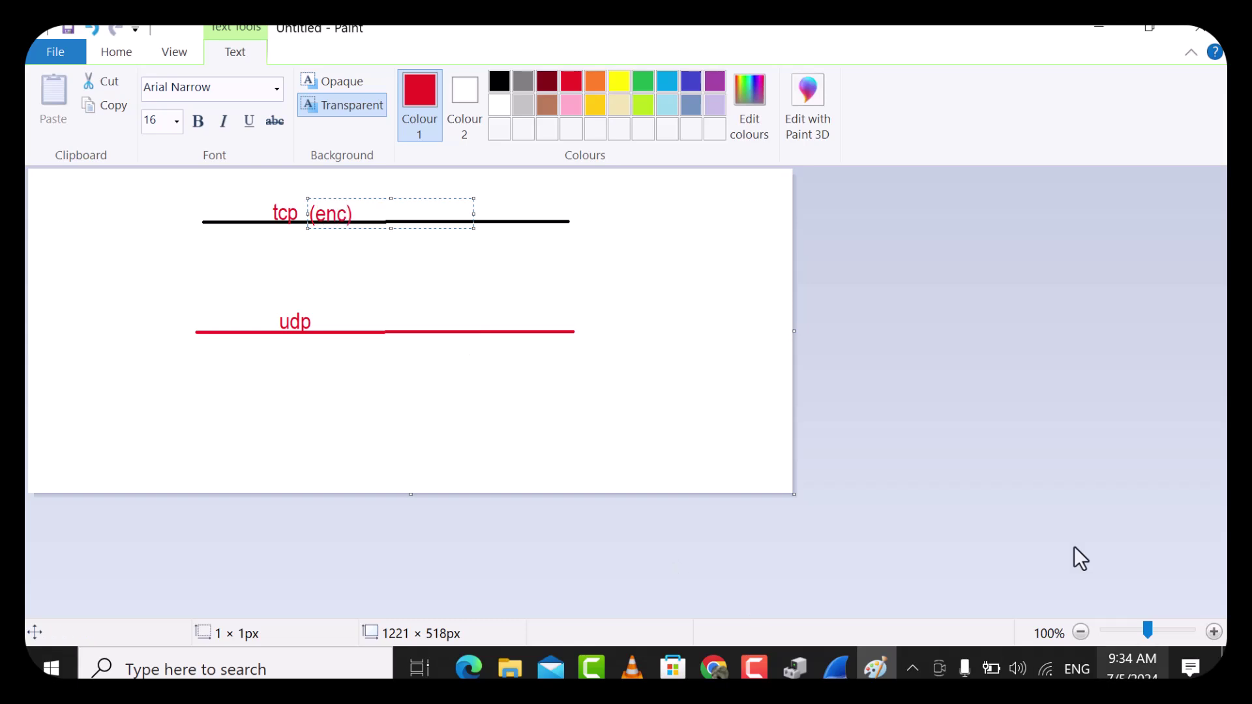
click(332, 321)
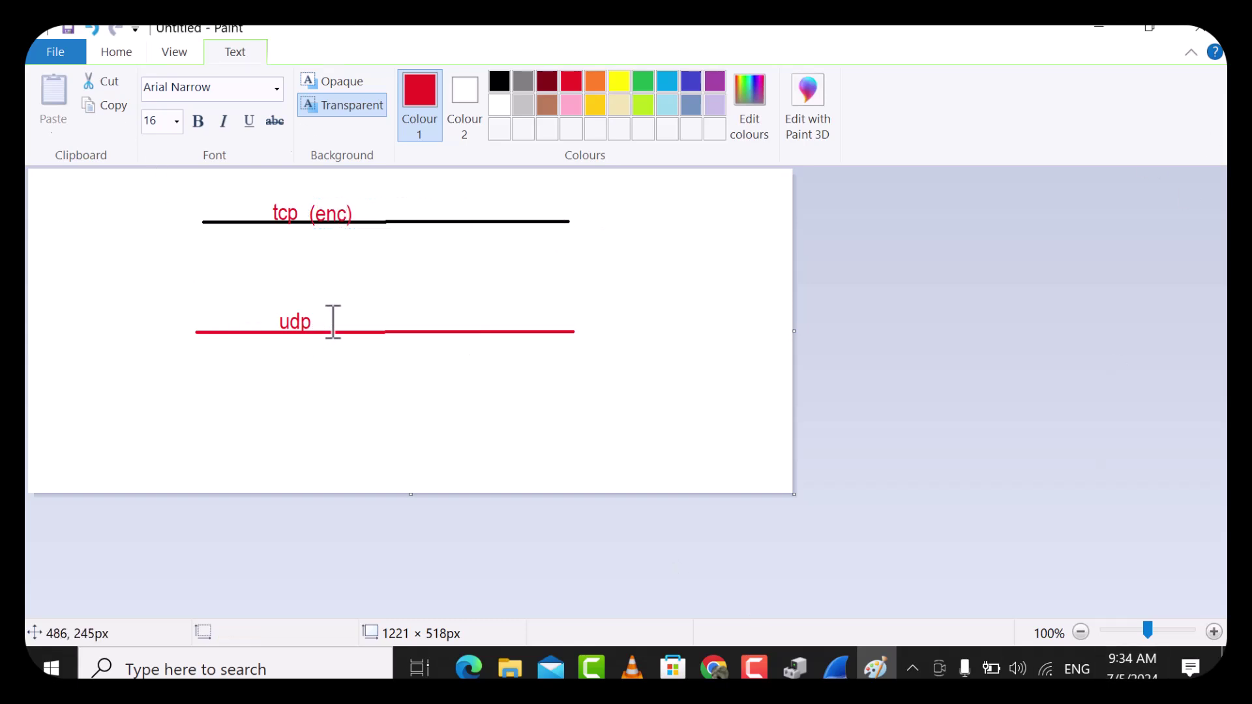
click(333, 321)
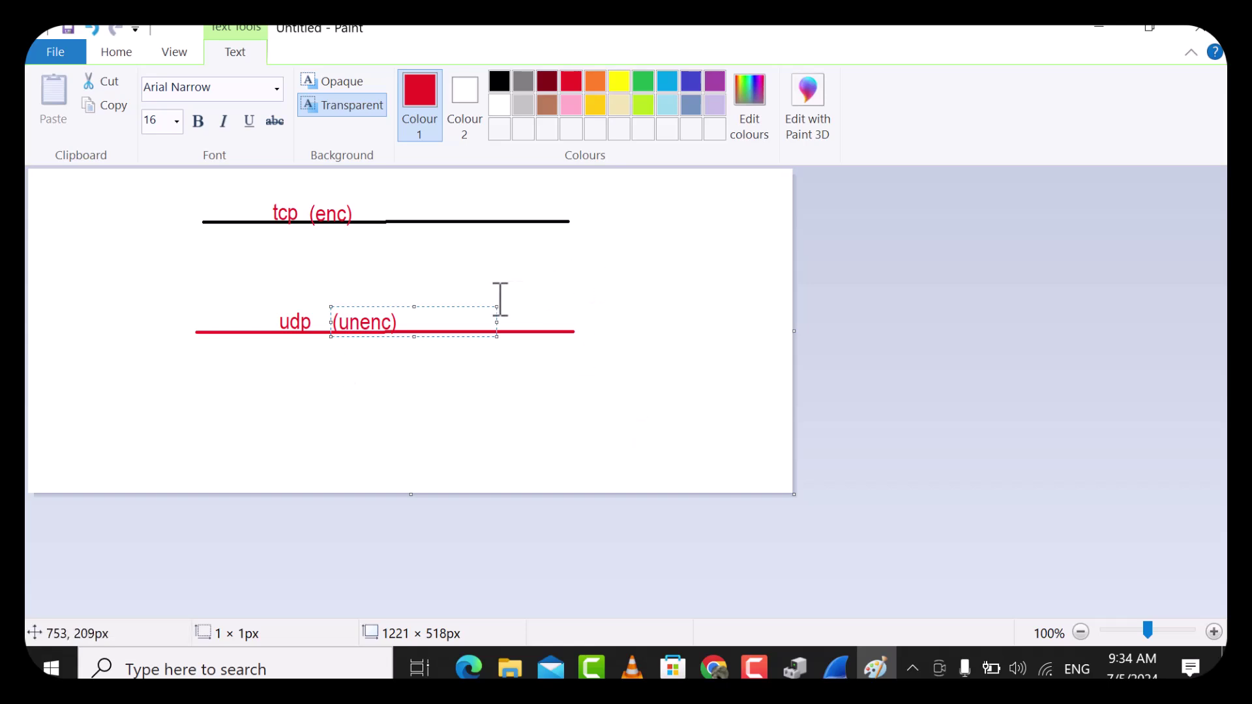
click(451, 391)
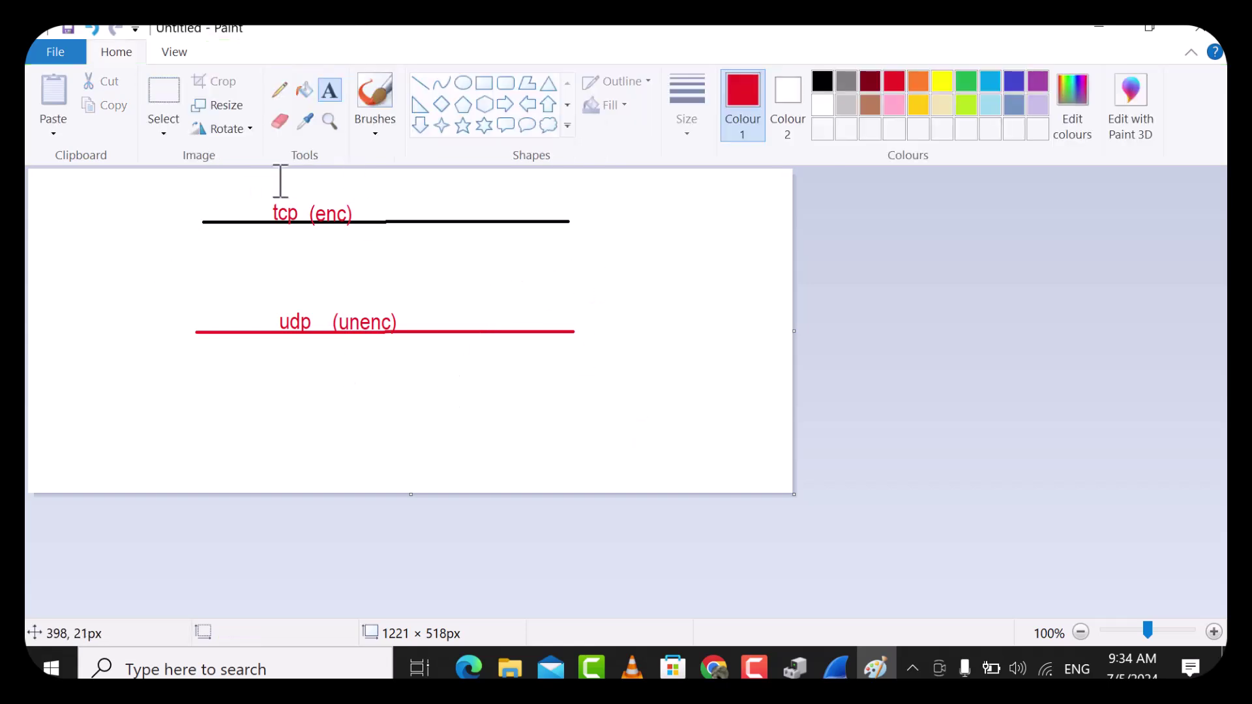
Move the "tcp (enc)" and "udp (unenc)" labels slightly upward, together with the line segments beneath them
click(163, 104)
drag(262, 187, 324, 197)
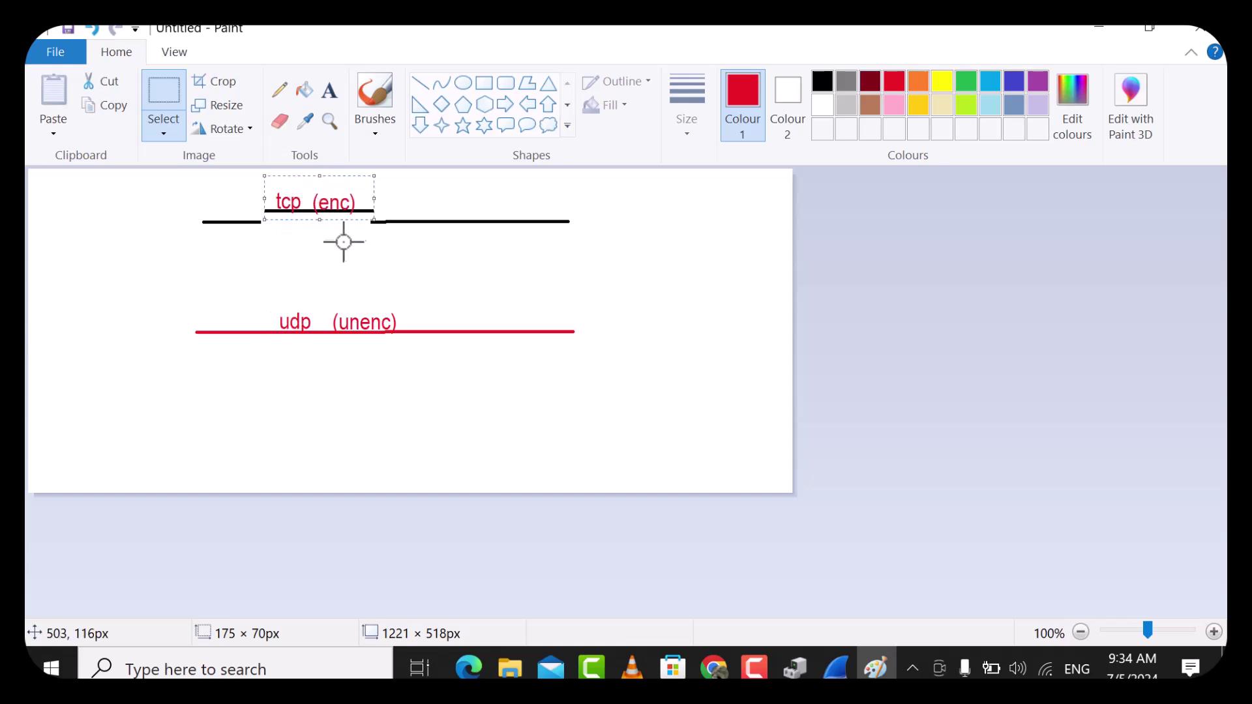
drag(276, 299, 371, 312)
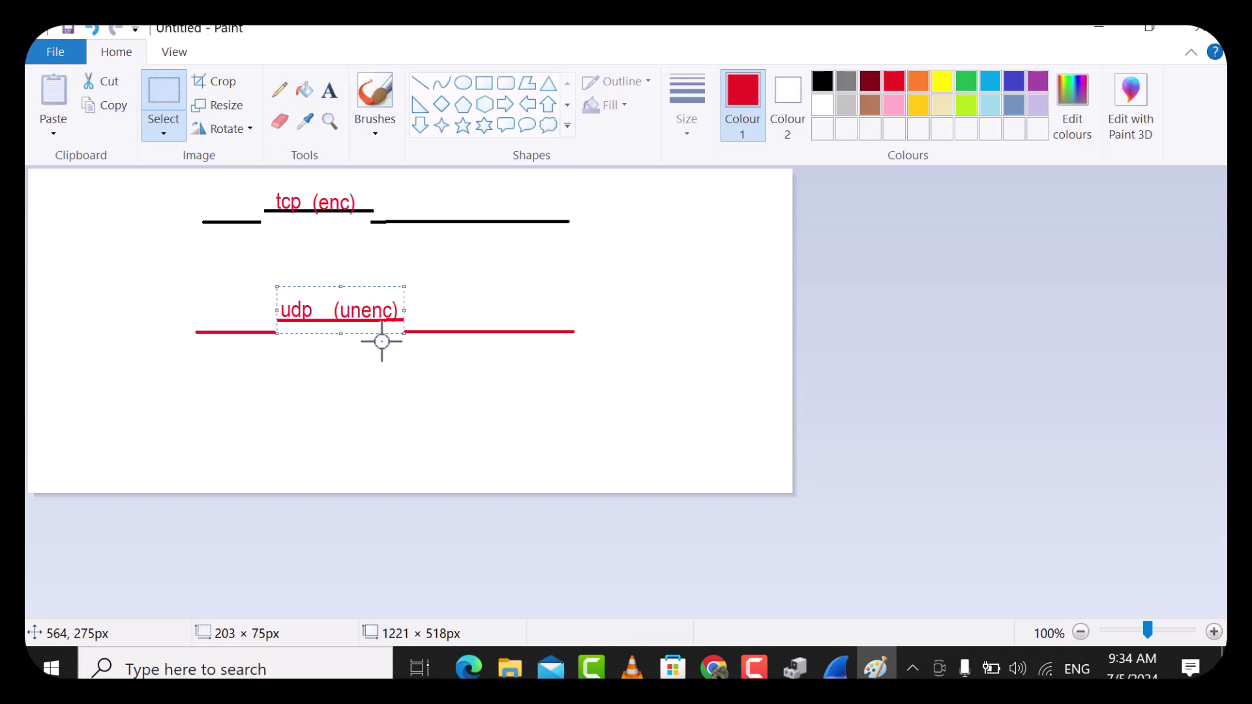
click(483, 382)
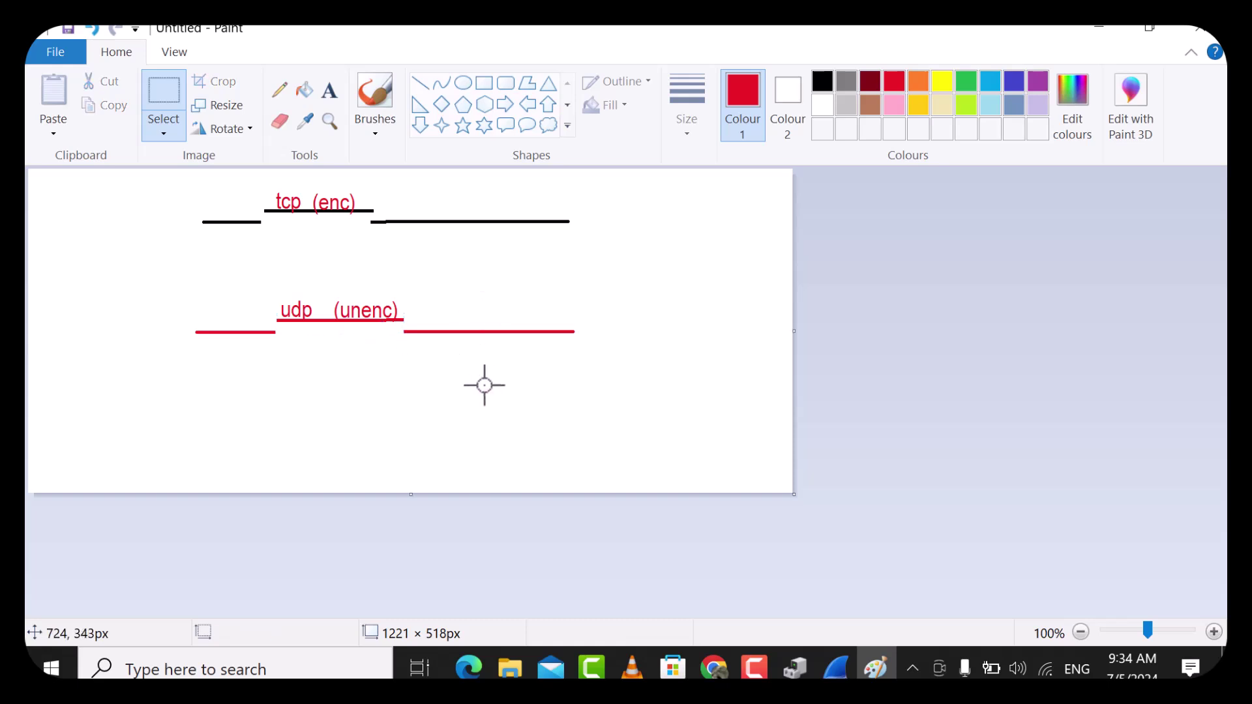
Switch to Wireshark and examine the protocols of the captured packets
click(847, 670)
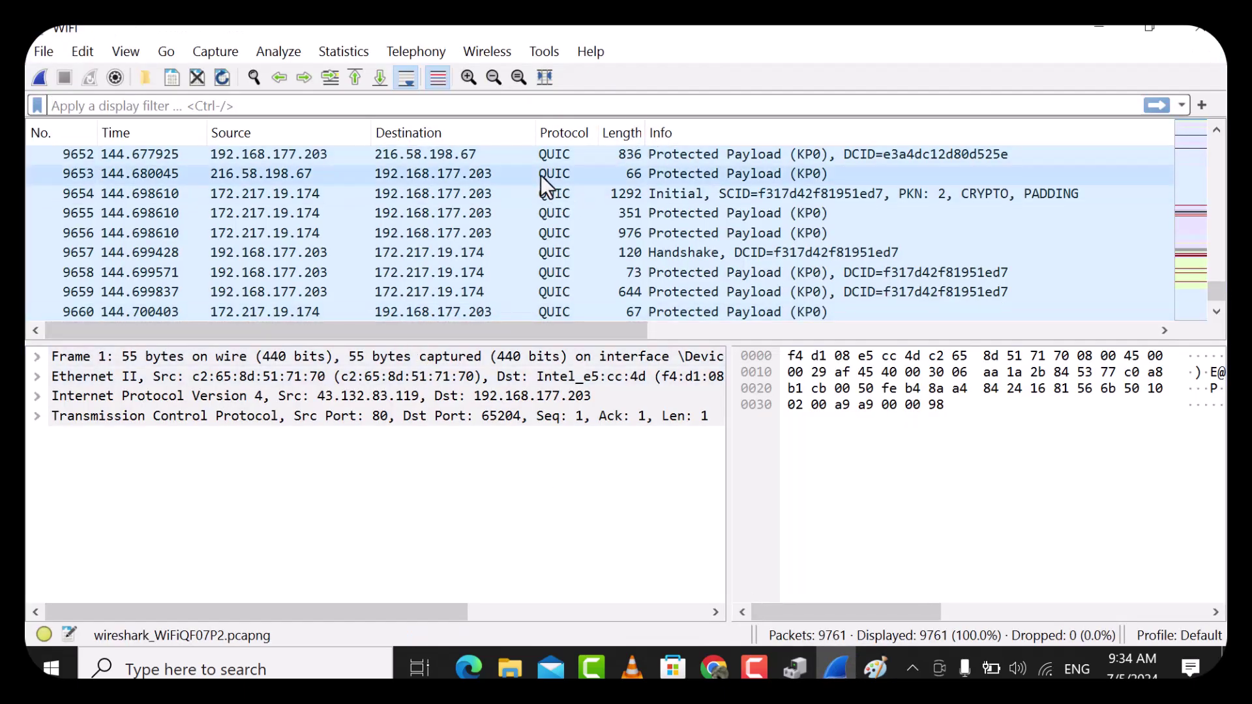
scroll(537, 166, down, 19)
scroll(537, 166, down, 15)
scroll(538, 165, up, 3)
scroll(538, 165, up, 20)
scroll(538, 166, up, 20)
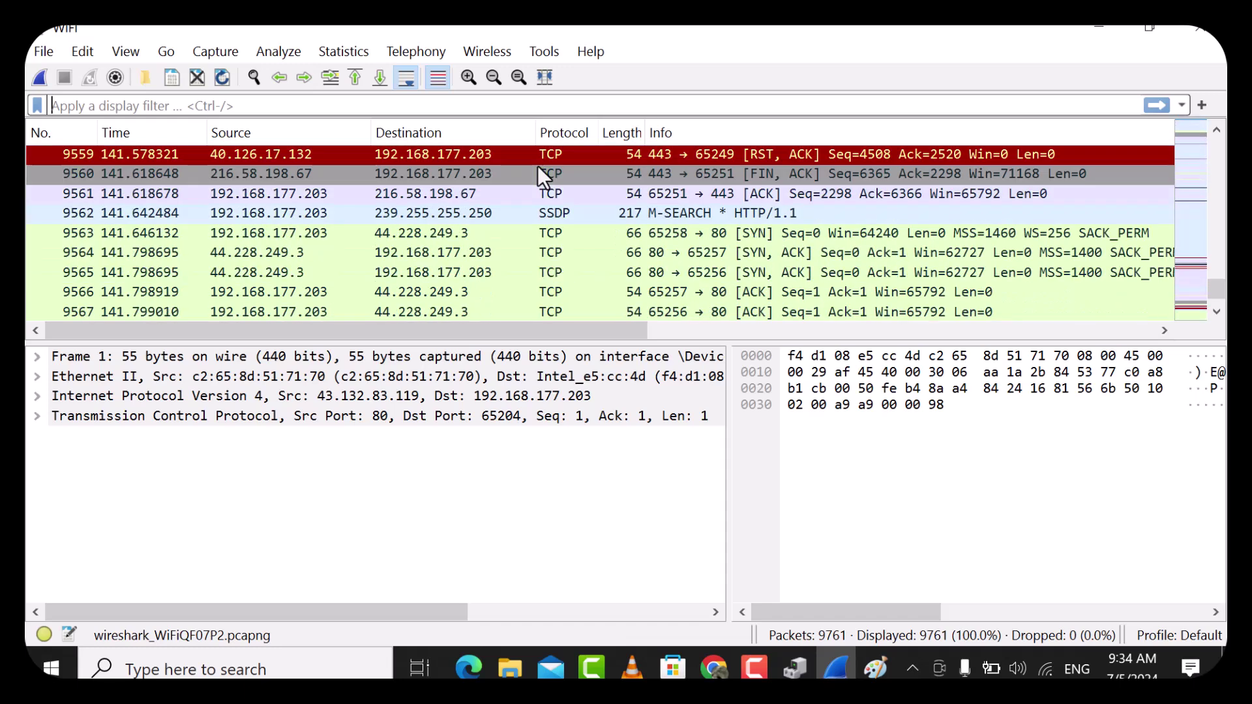
scroll(544, 176, up, 15)
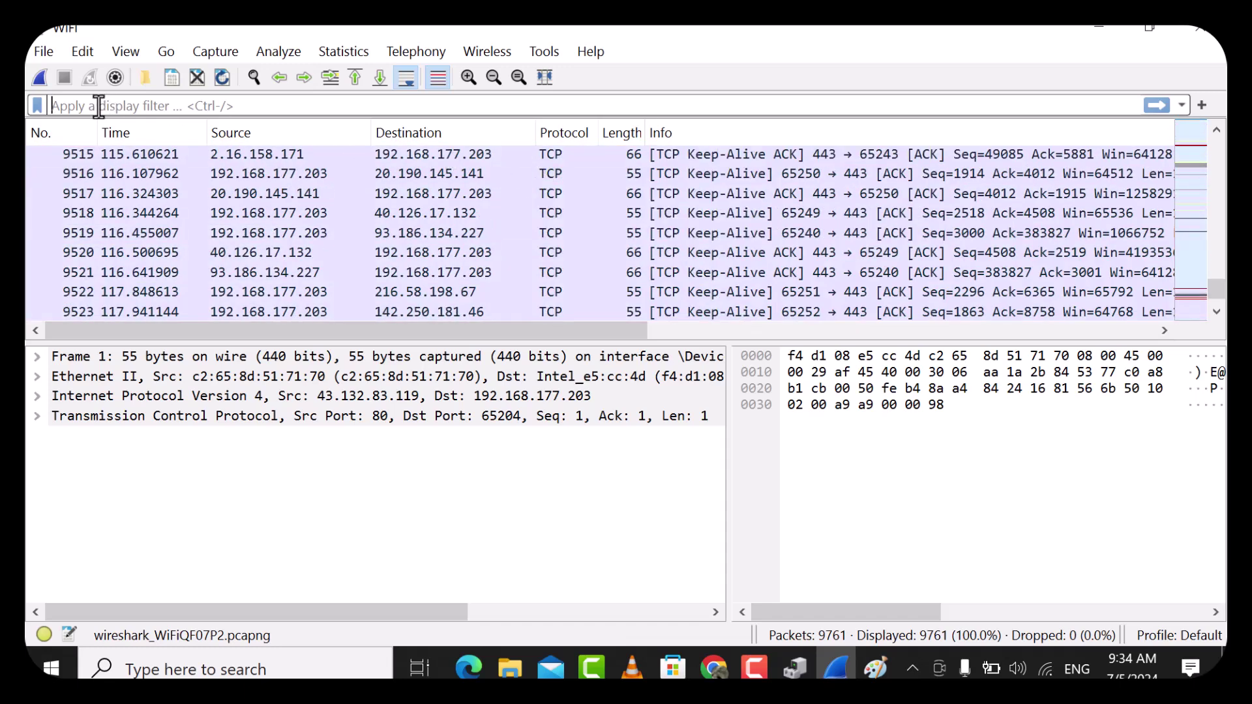
Apply the display filter "http" to the capture and look through the first matching packets
text(http)
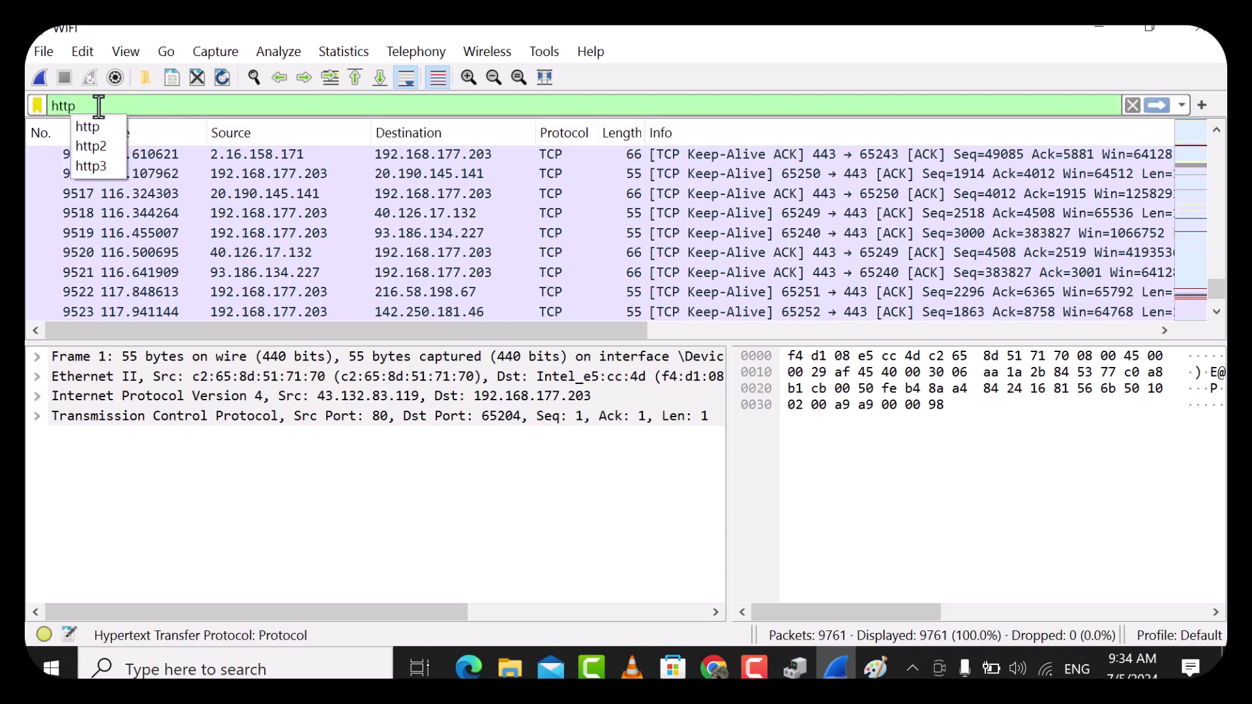
key(Return)
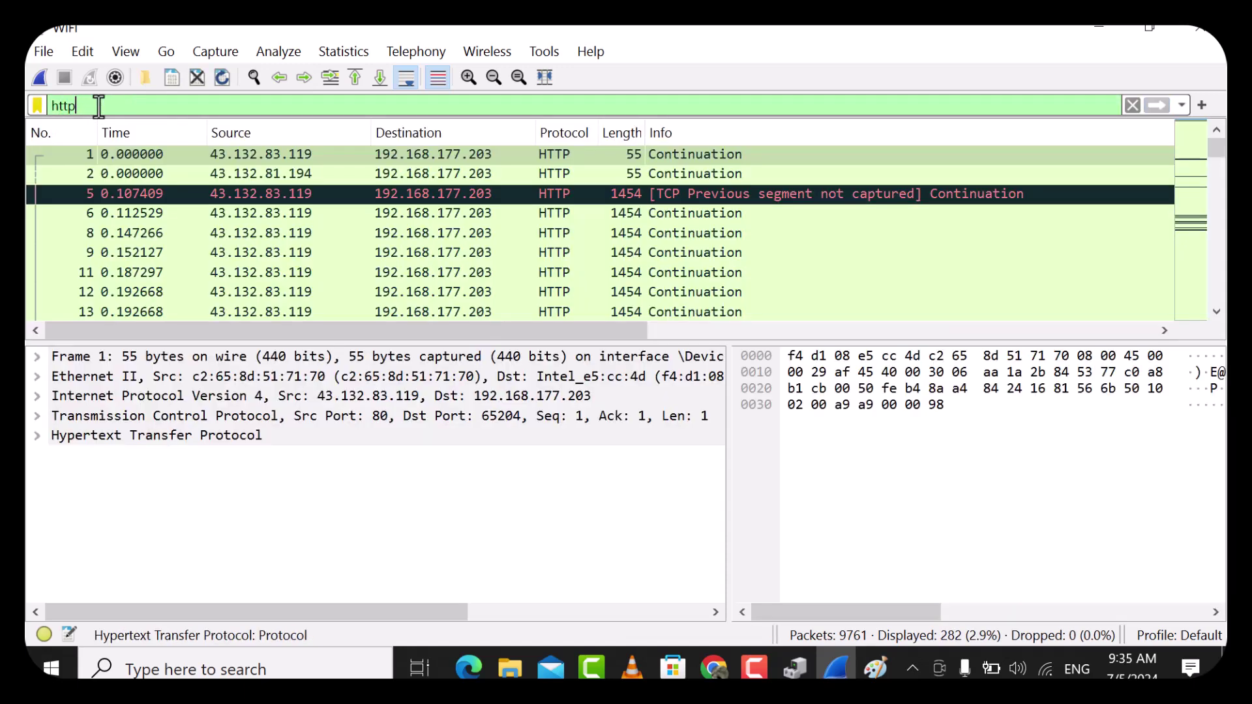
scroll(554, 192, down, 12)
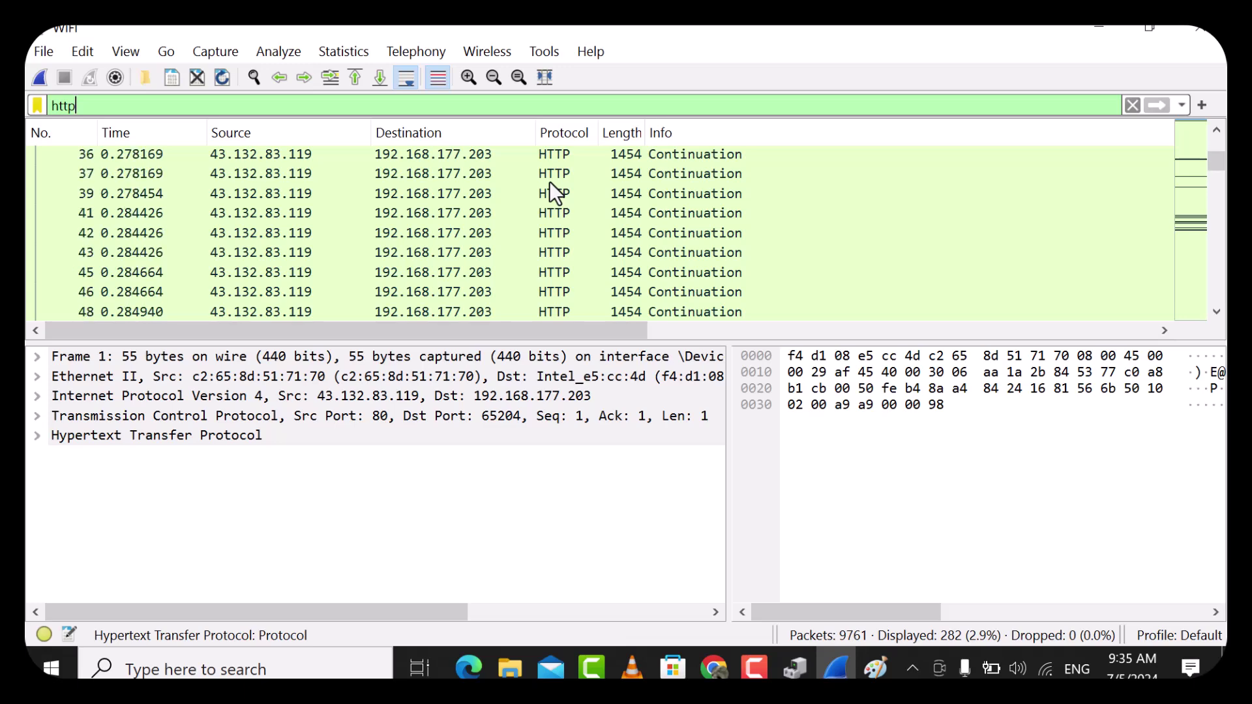
scroll(554, 192, down, 20)
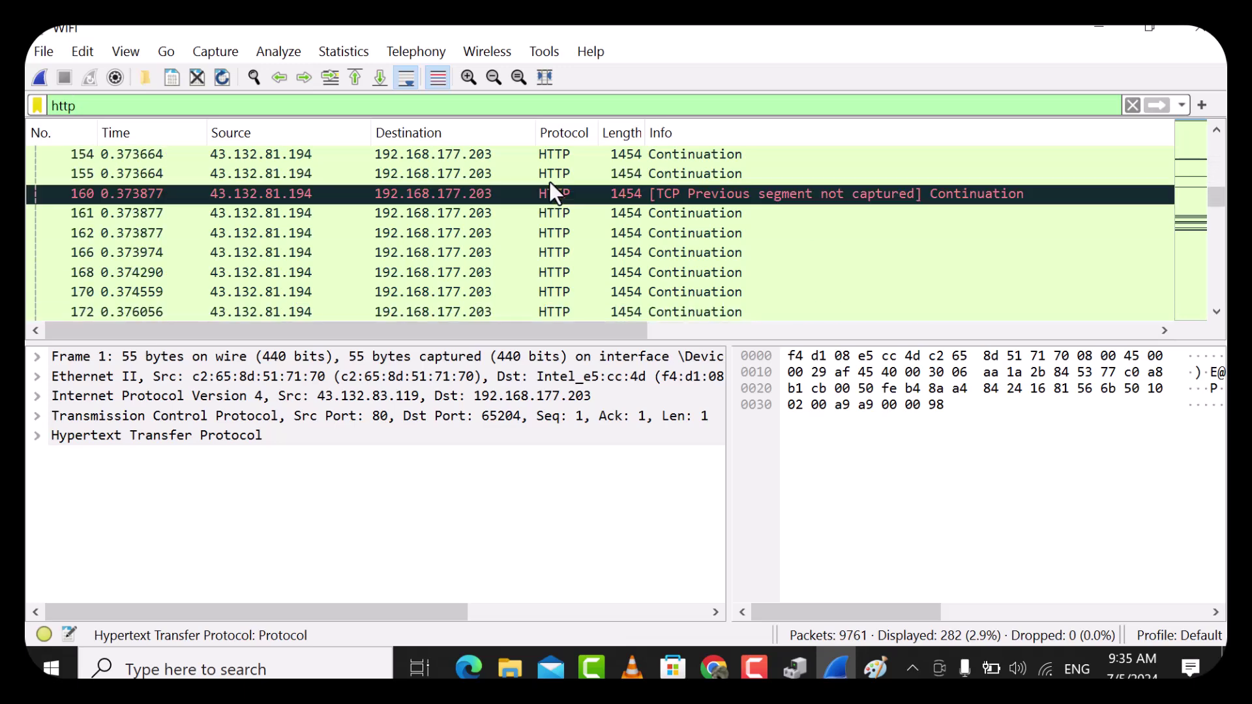
scroll(555, 193, down, 8)
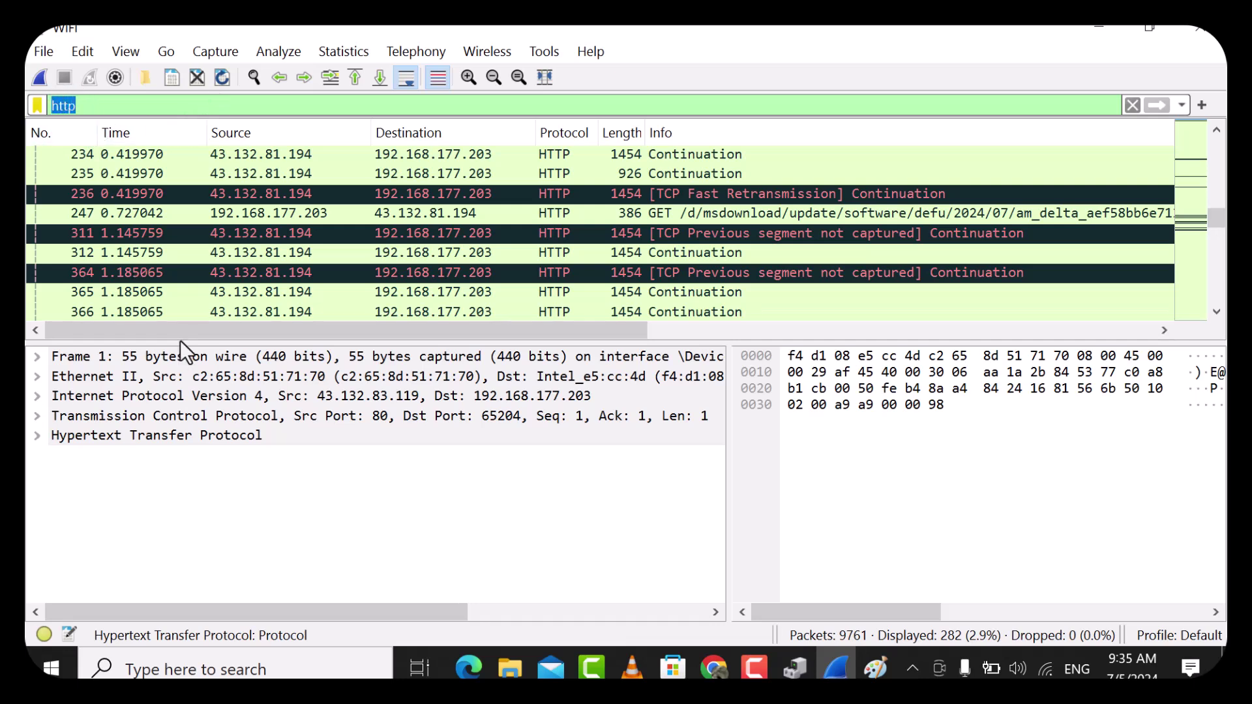
Look through the remaining HTTP packets as far as the login.php and userinfo.php requests, and clear the display filter
key(BackSpace)
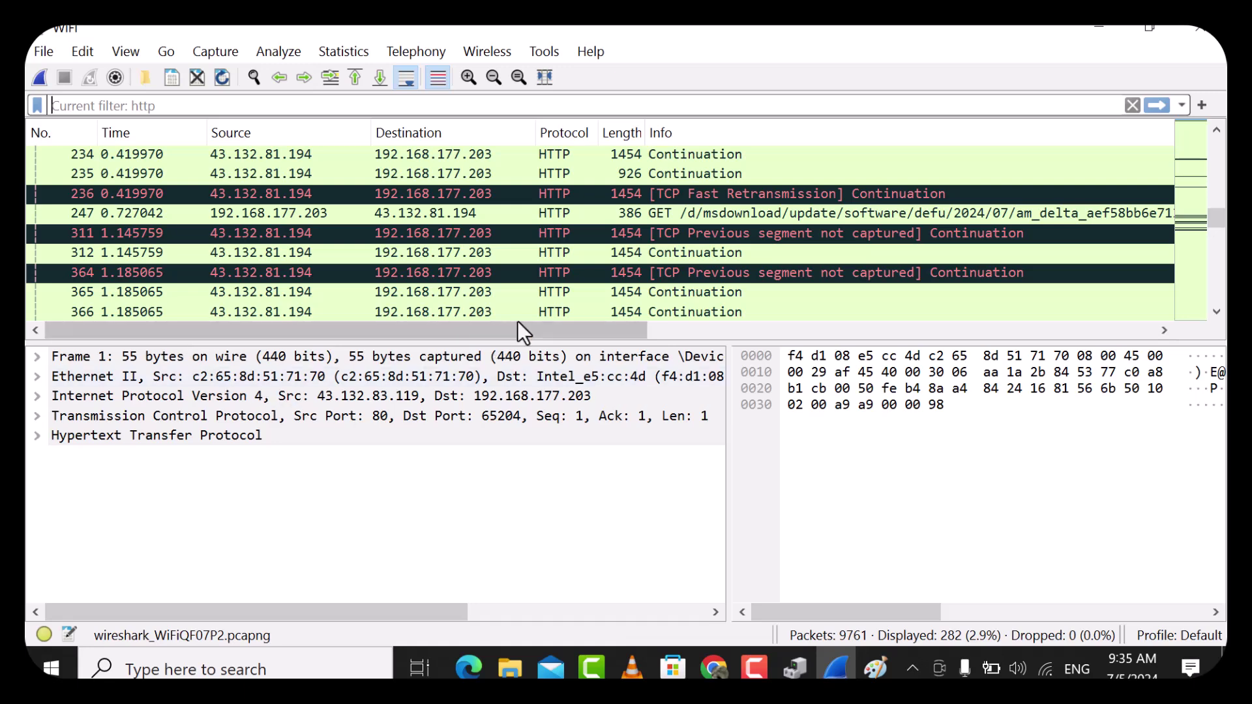
scroll(356, 187, down, 5)
scroll(356, 189, down, 5)
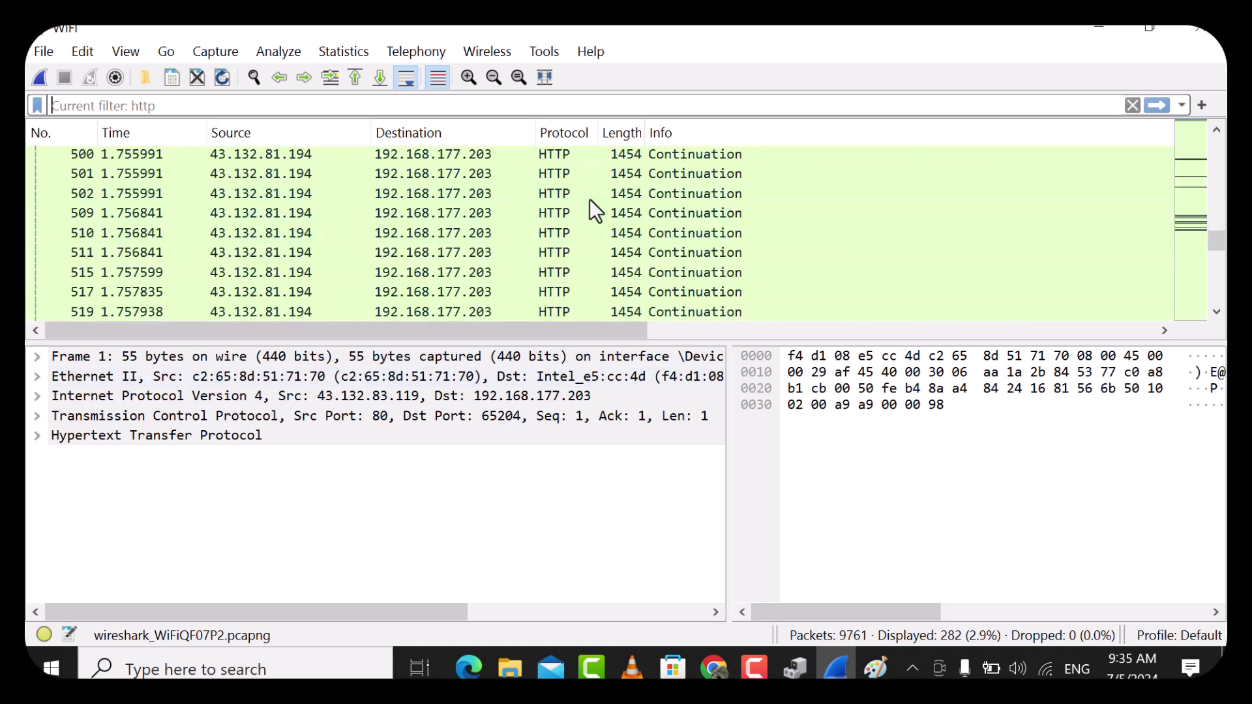
scroll(554, 287, down, 5)
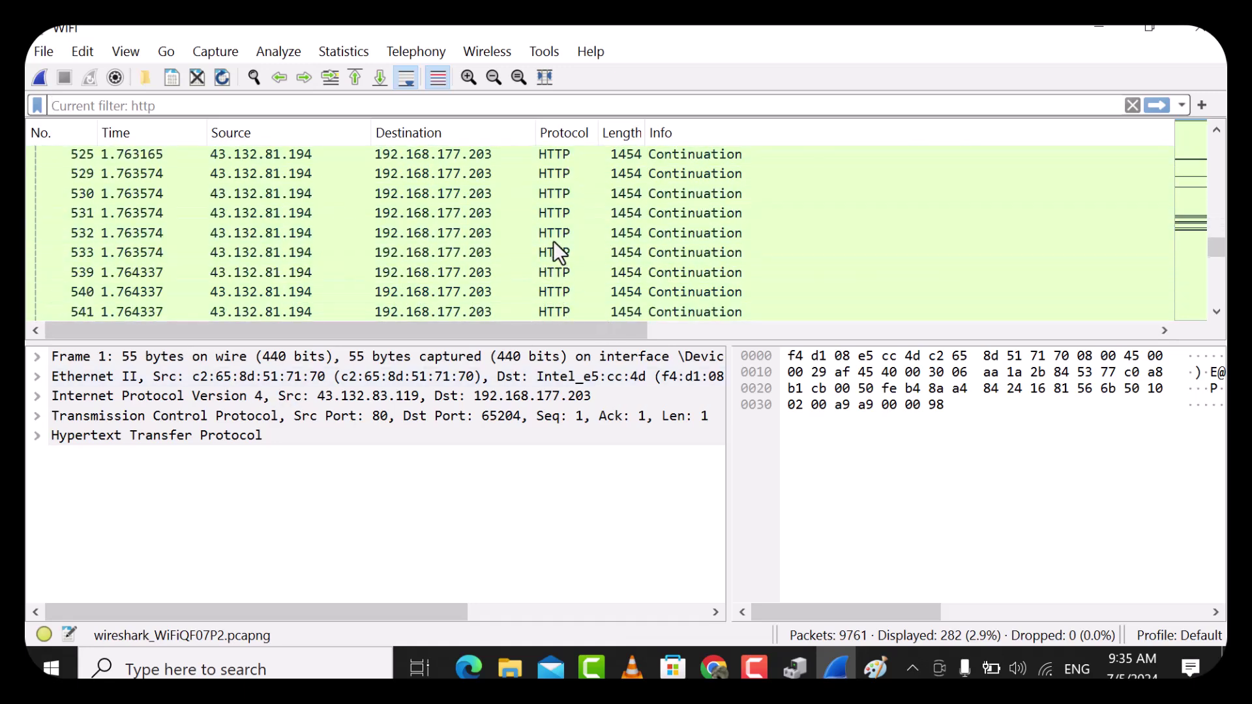
scroll(554, 246, down, 20)
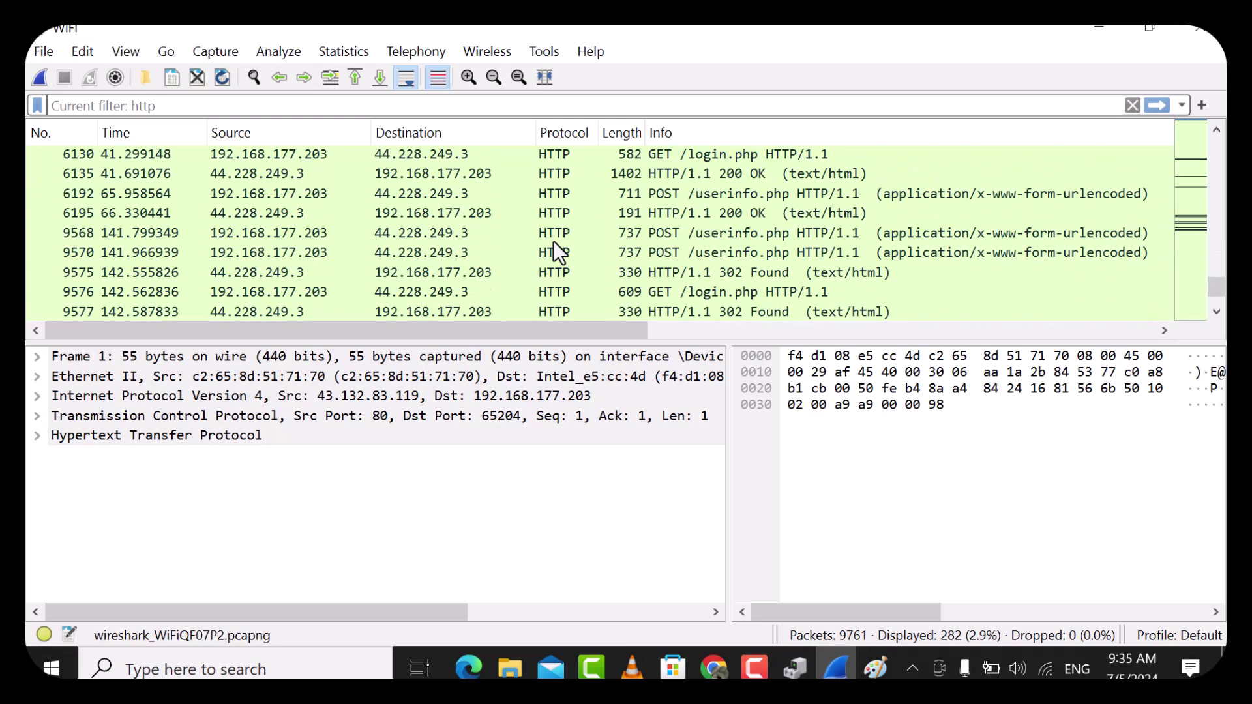
click(1135, 105)
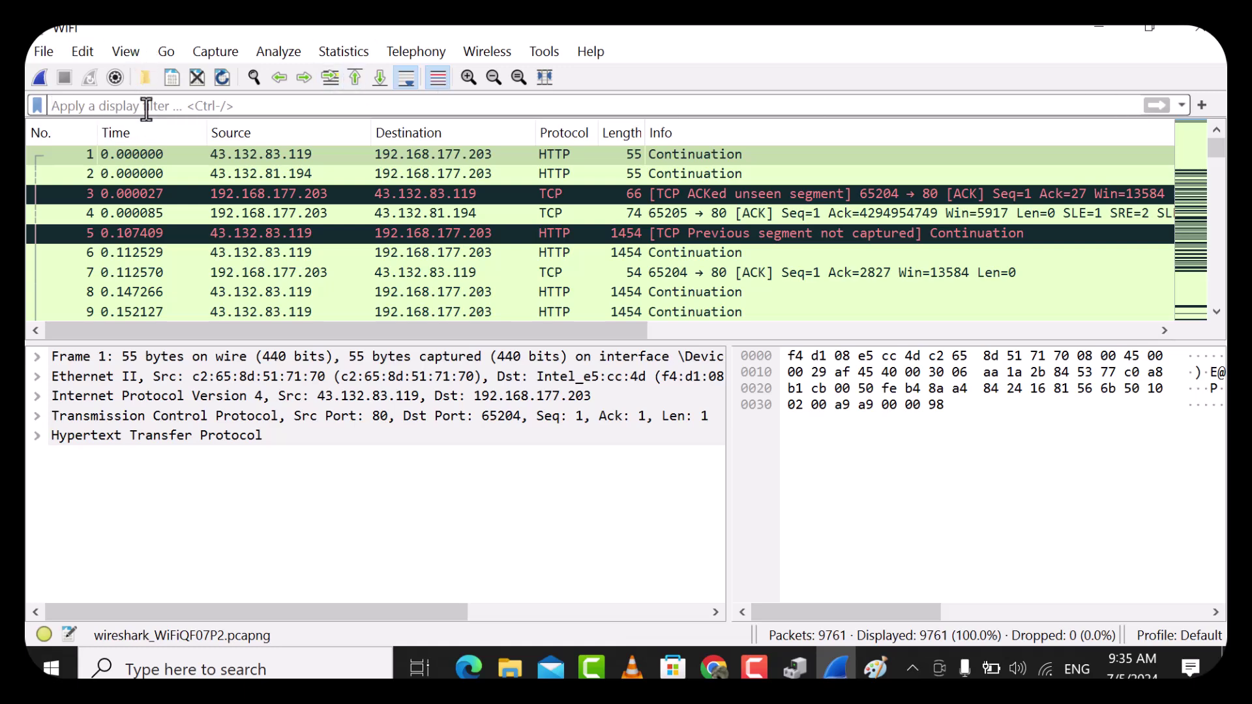
Filter the full capture by "http" again and review the HTTP packets, returning to the start of the list
text(http)
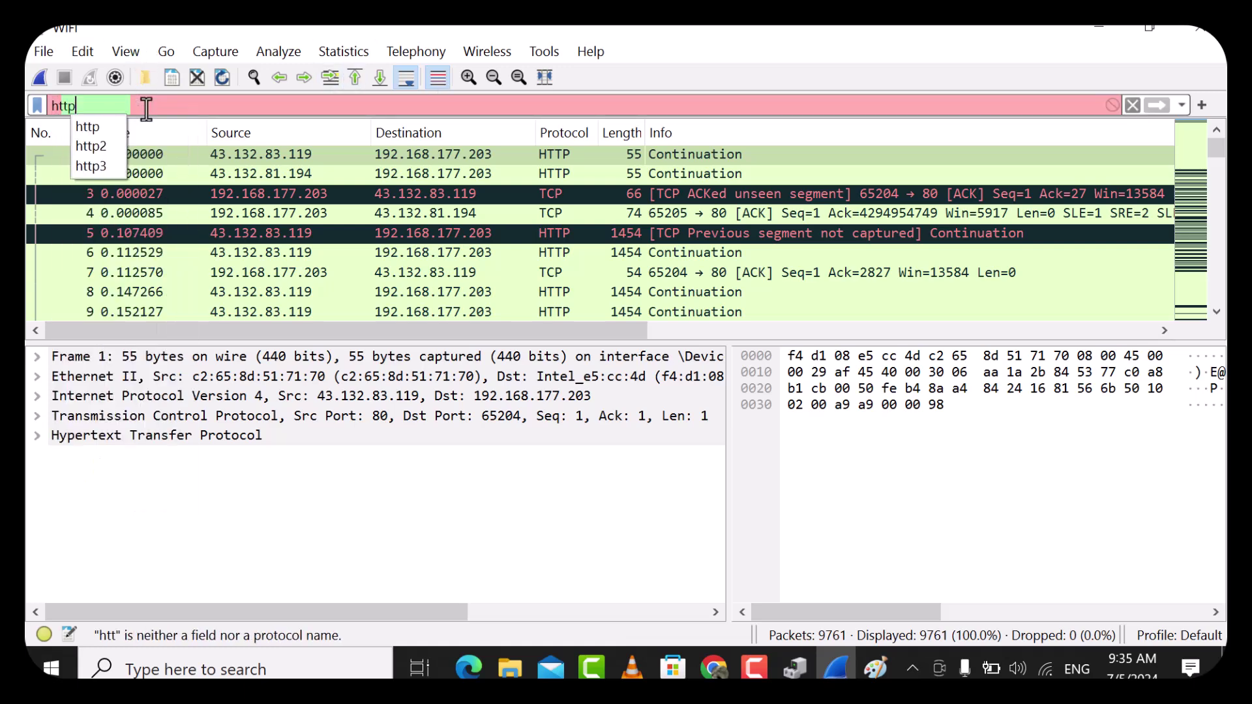
key(Return)
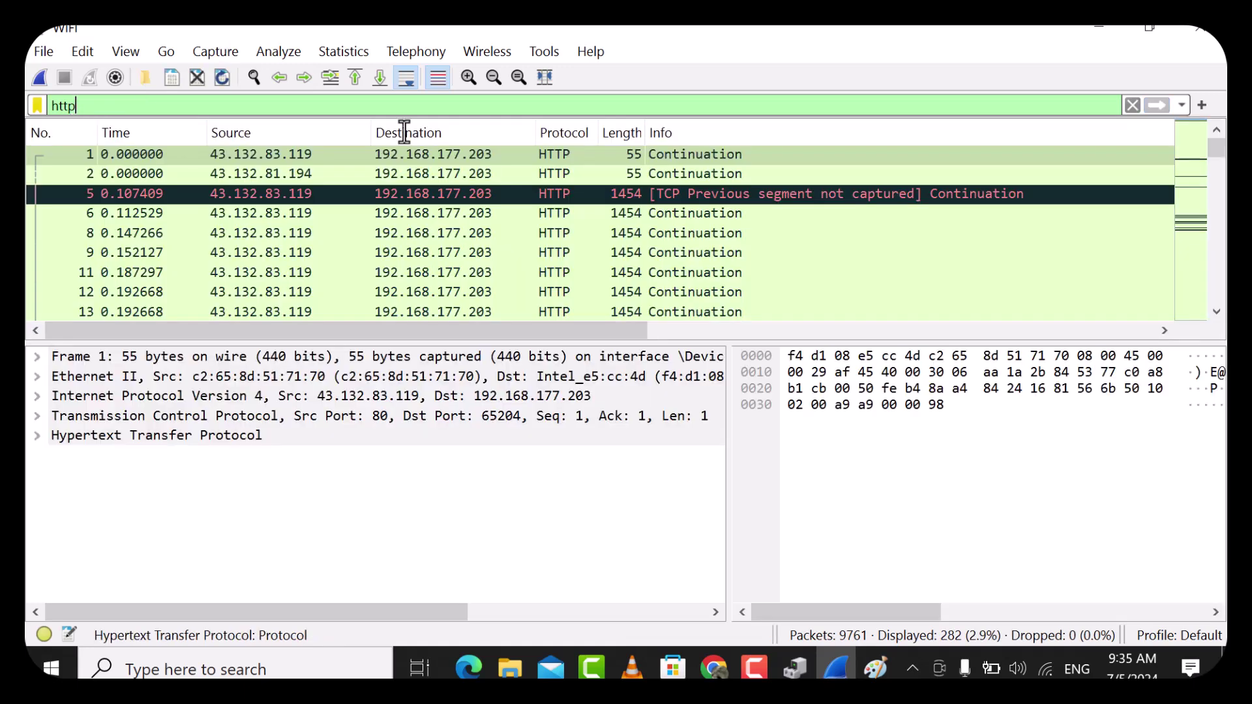
scroll(560, 174, down, 8)
scroll(558, 176, down, 20)
scroll(557, 180, down, 20)
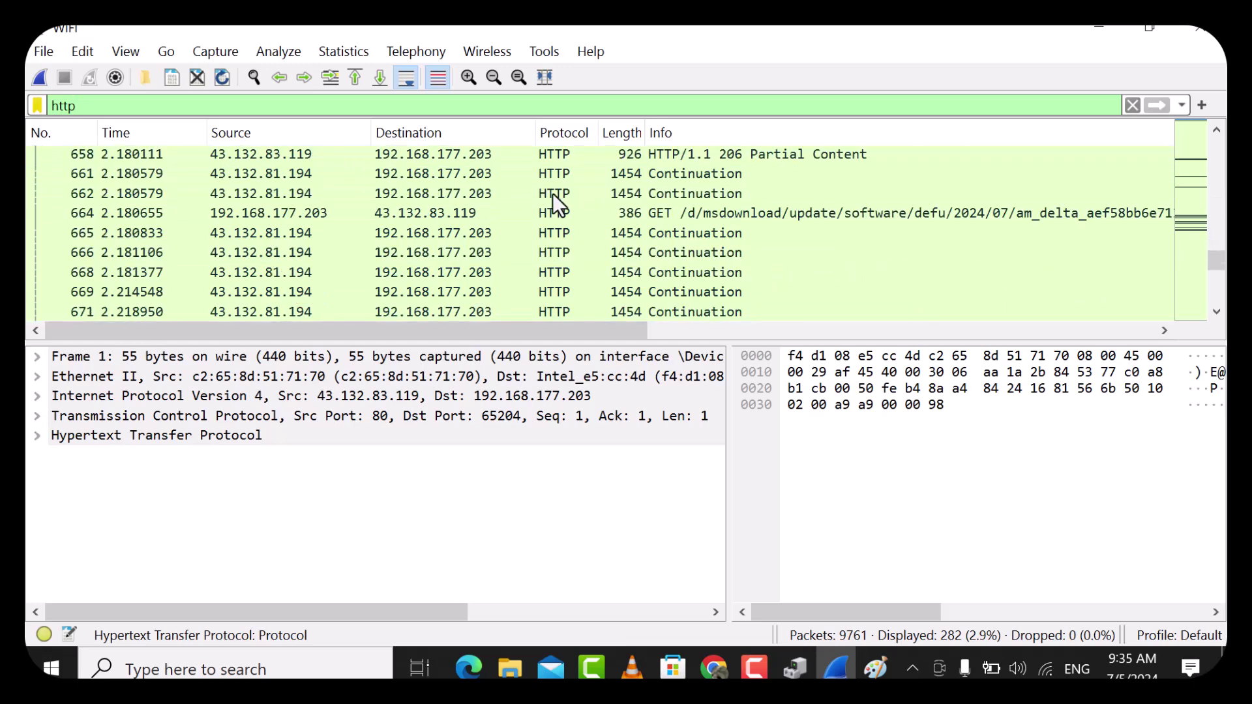
scroll(553, 193, down, 20)
scroll(552, 193, up, 20)
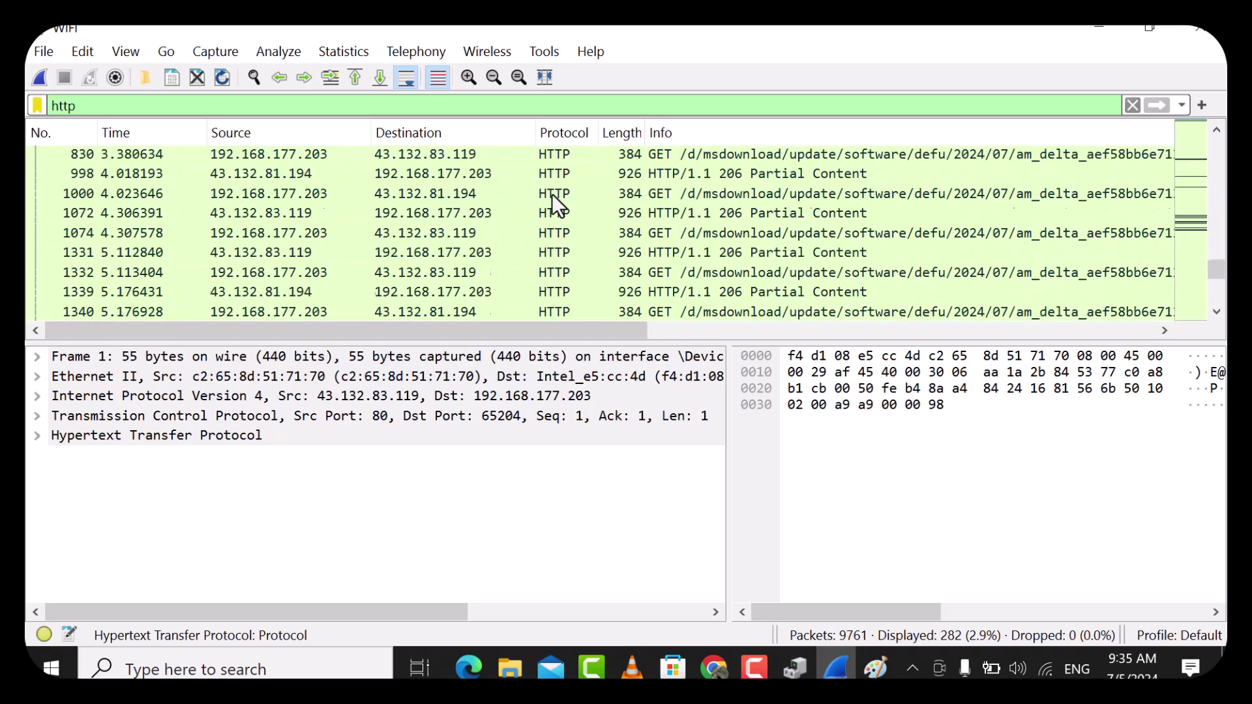
scroll(552, 194, up, 15)
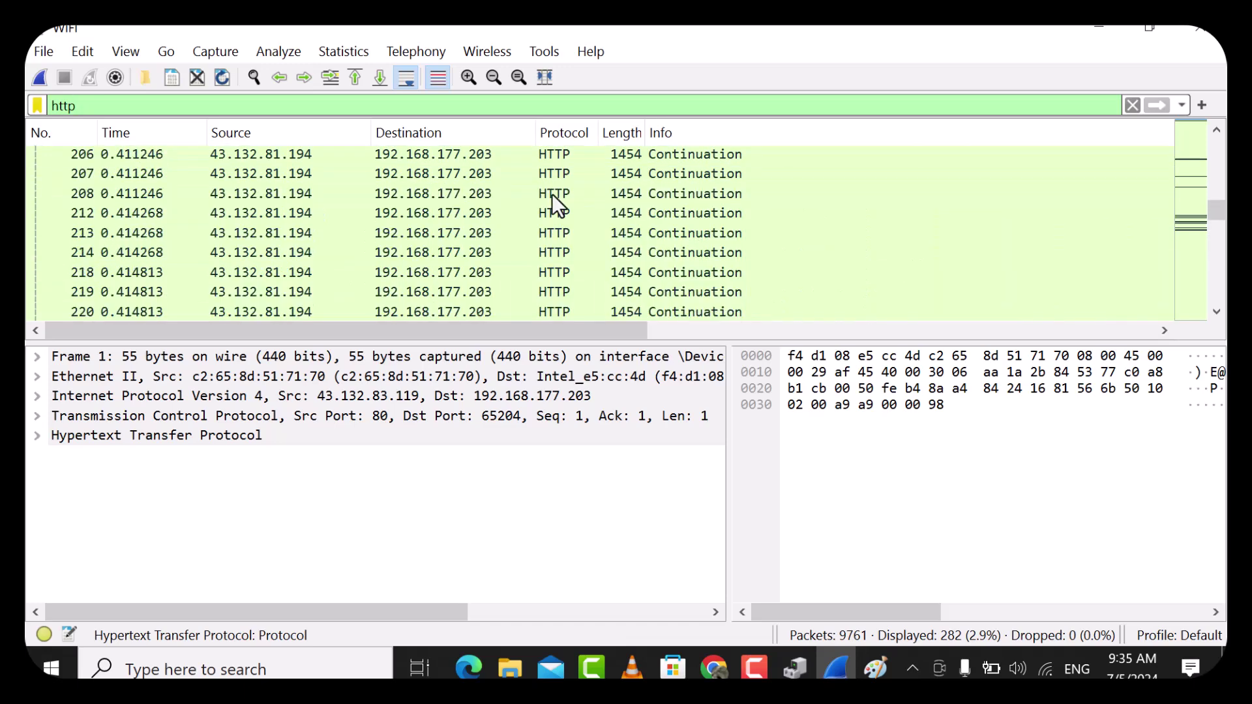
scroll(552, 194, up, 15)
scroll(551, 193, up, 7)
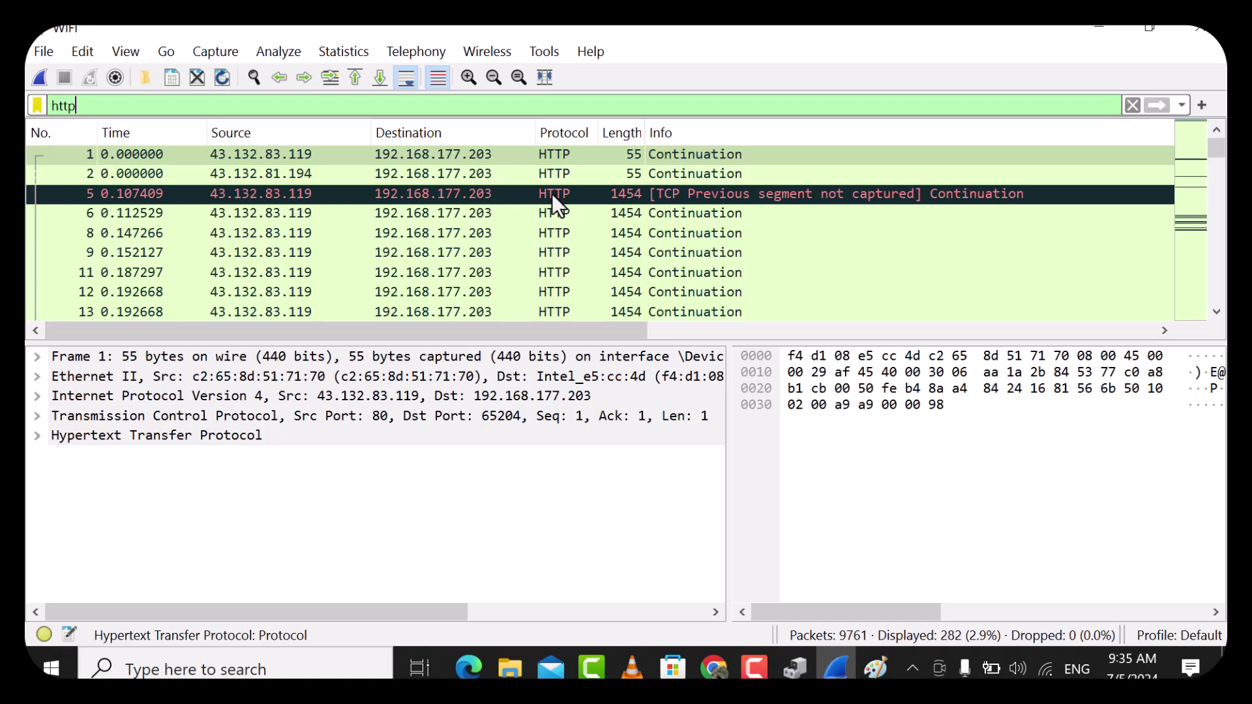
scroll(551, 193, down, 4)
scroll(551, 194, up, 4)
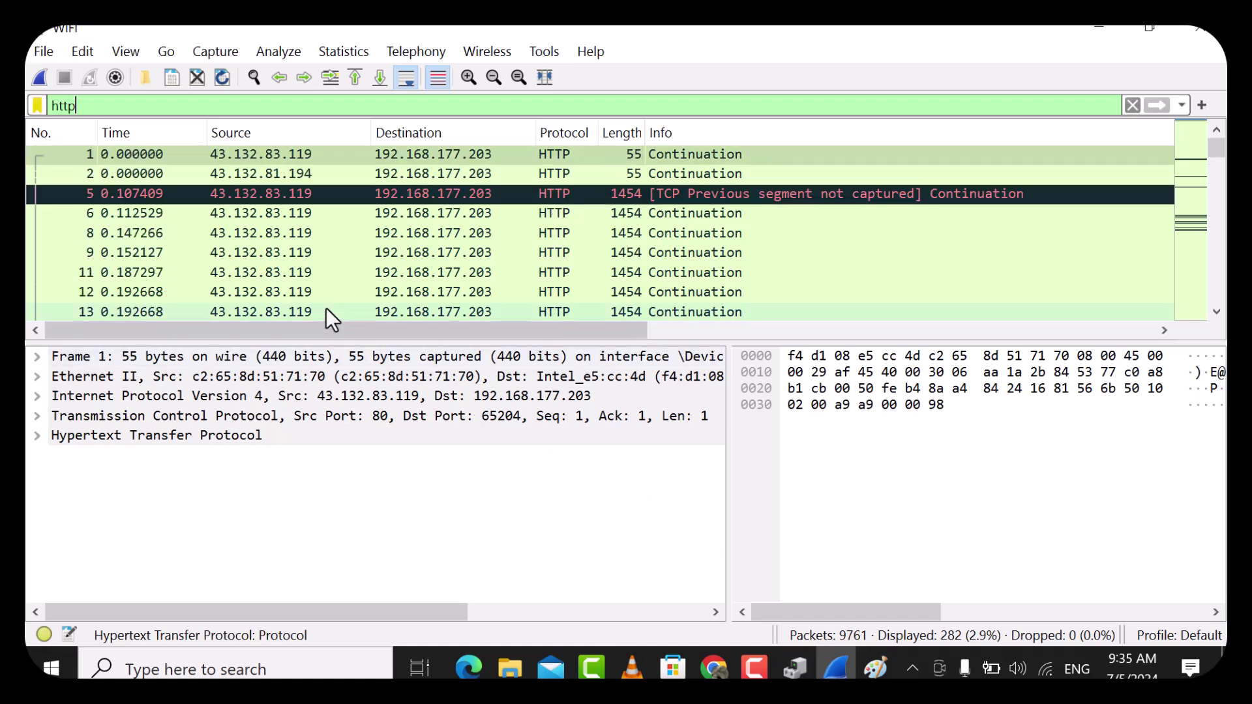
Sort the filtered packets alternately by source and destination, finishing with ascending destination order
click(292, 126)
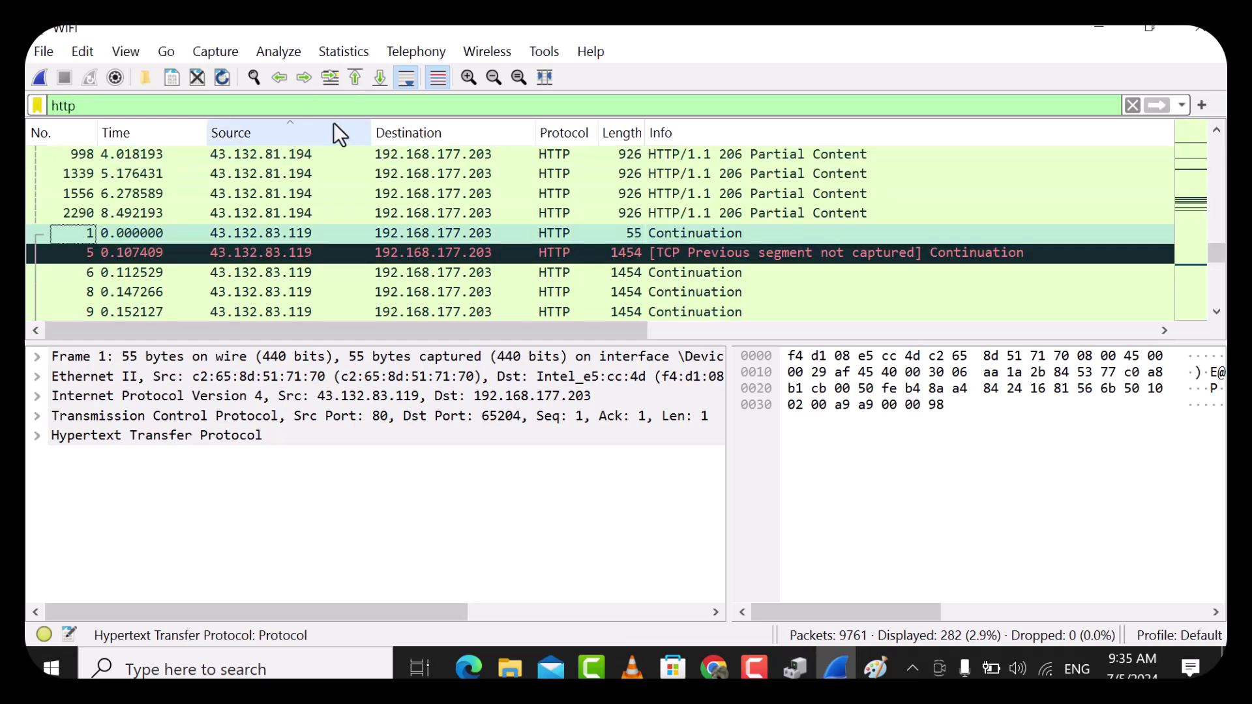
click(433, 132)
click(303, 133)
click(513, 135)
click(287, 135)
click(456, 127)
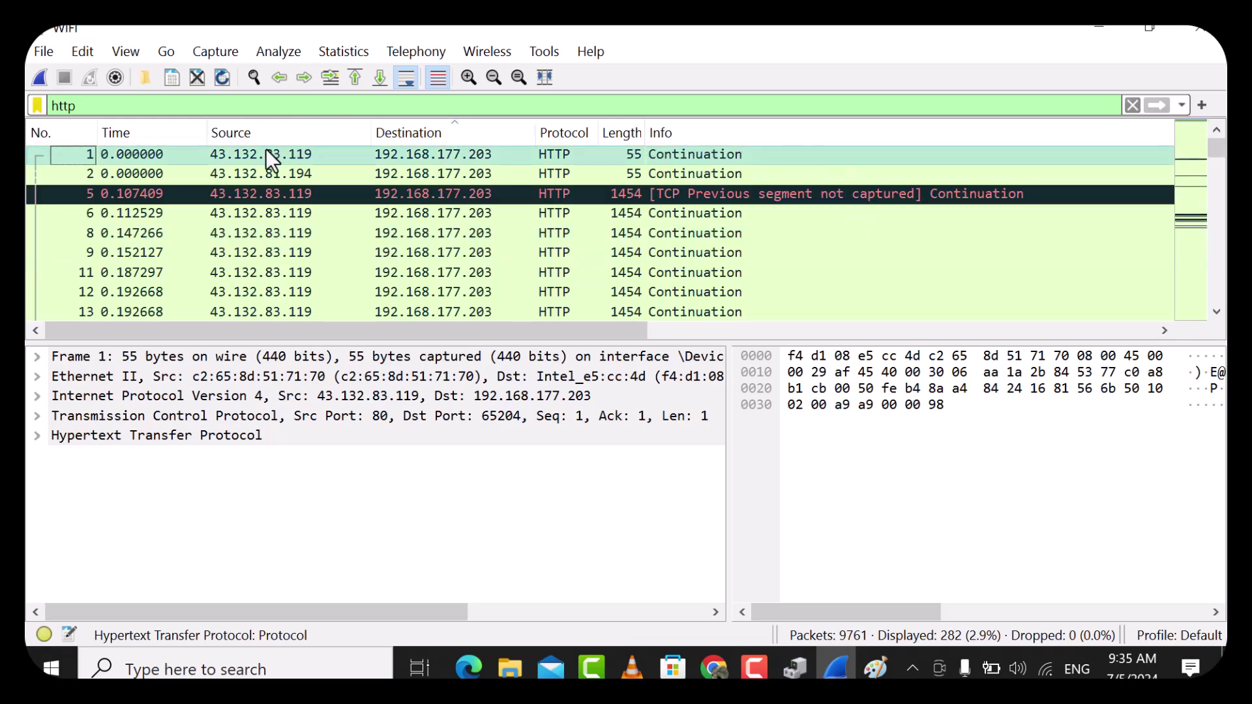
Switch to Paint and draw a rectangle beside the right-hand ends of the tcp and udp lines
click(877, 669)
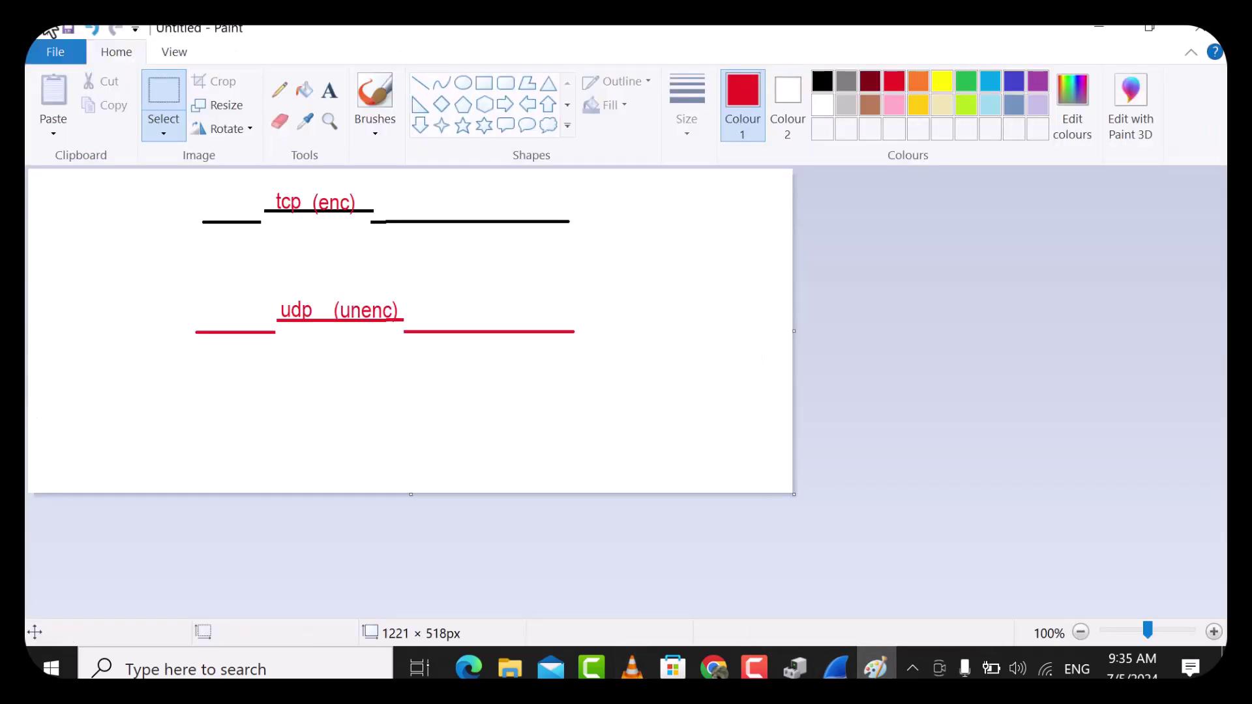
click(484, 84)
drag(613, 199, 772, 311)
click(727, 669)
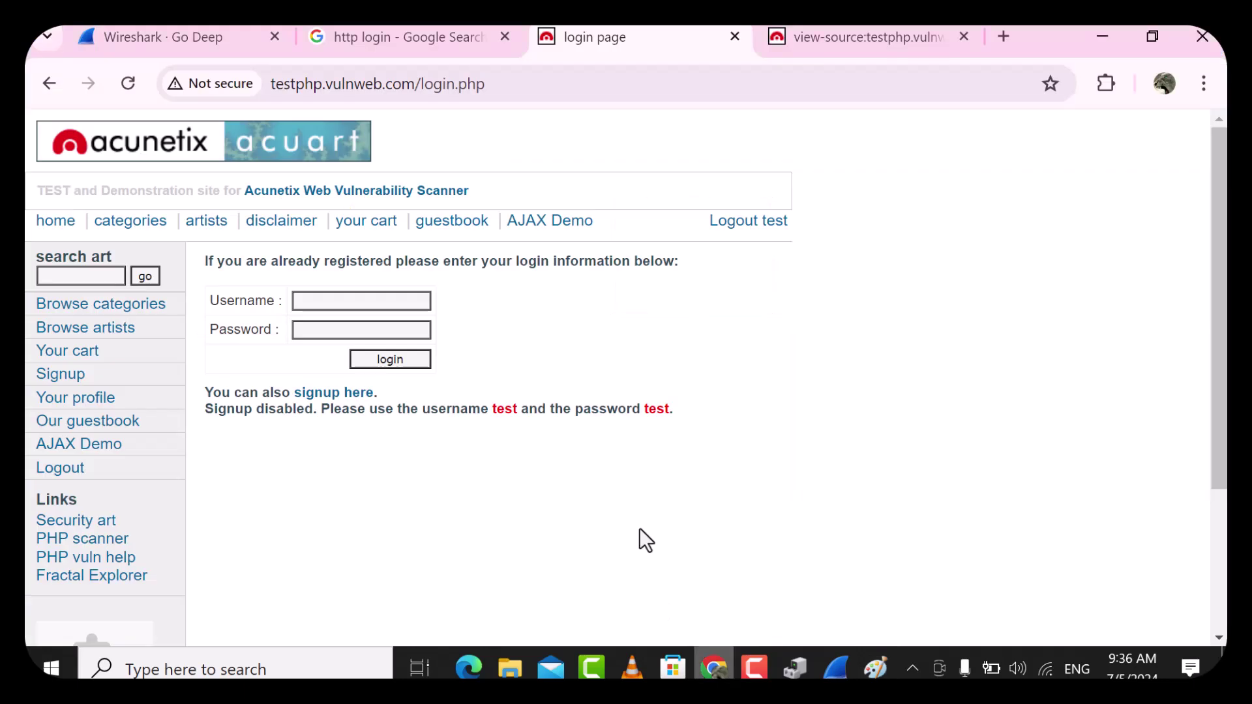
click(838, 50)
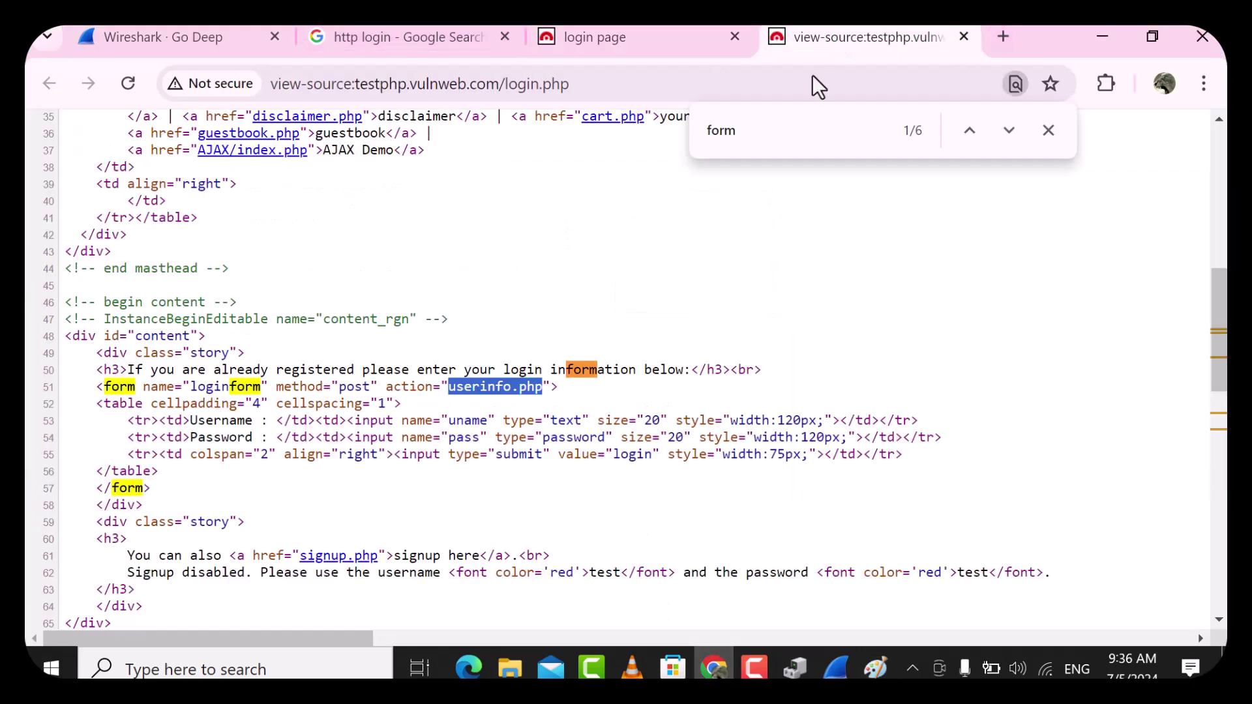
click(770, 79)
text(www.gpp)
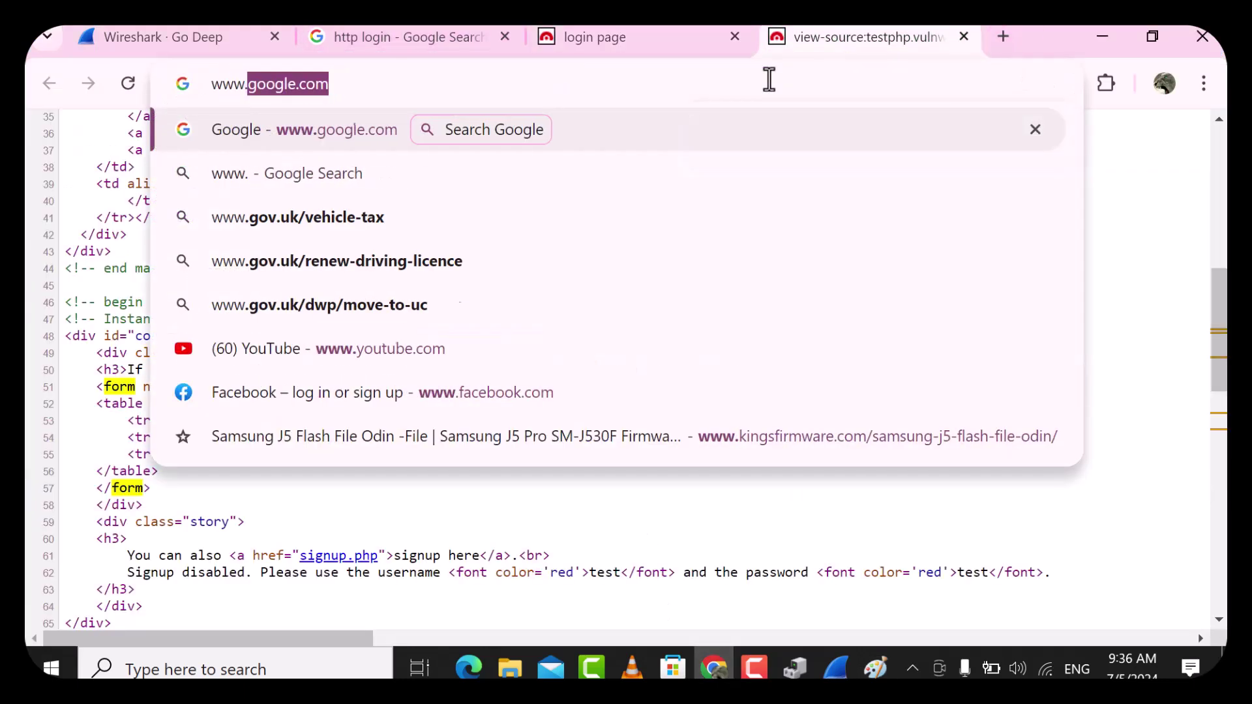
key(BackSpace)
key(BackSpace)
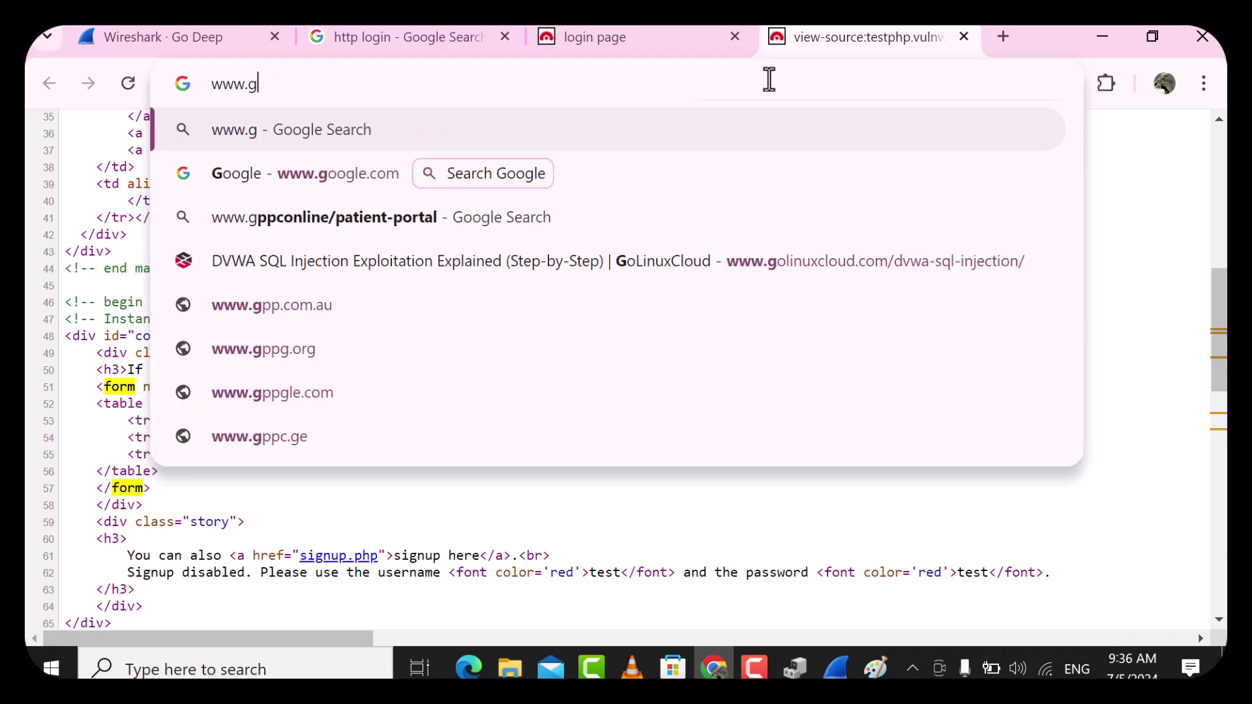
text(oogle.com)
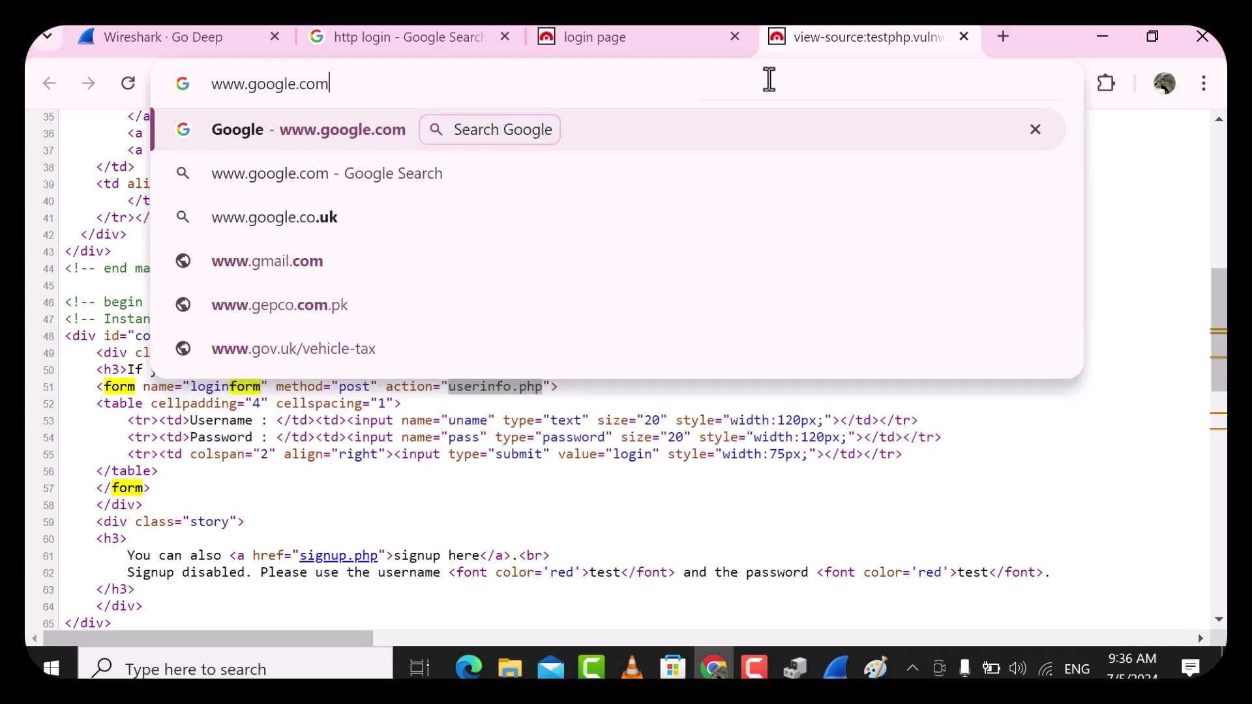
key(Return)
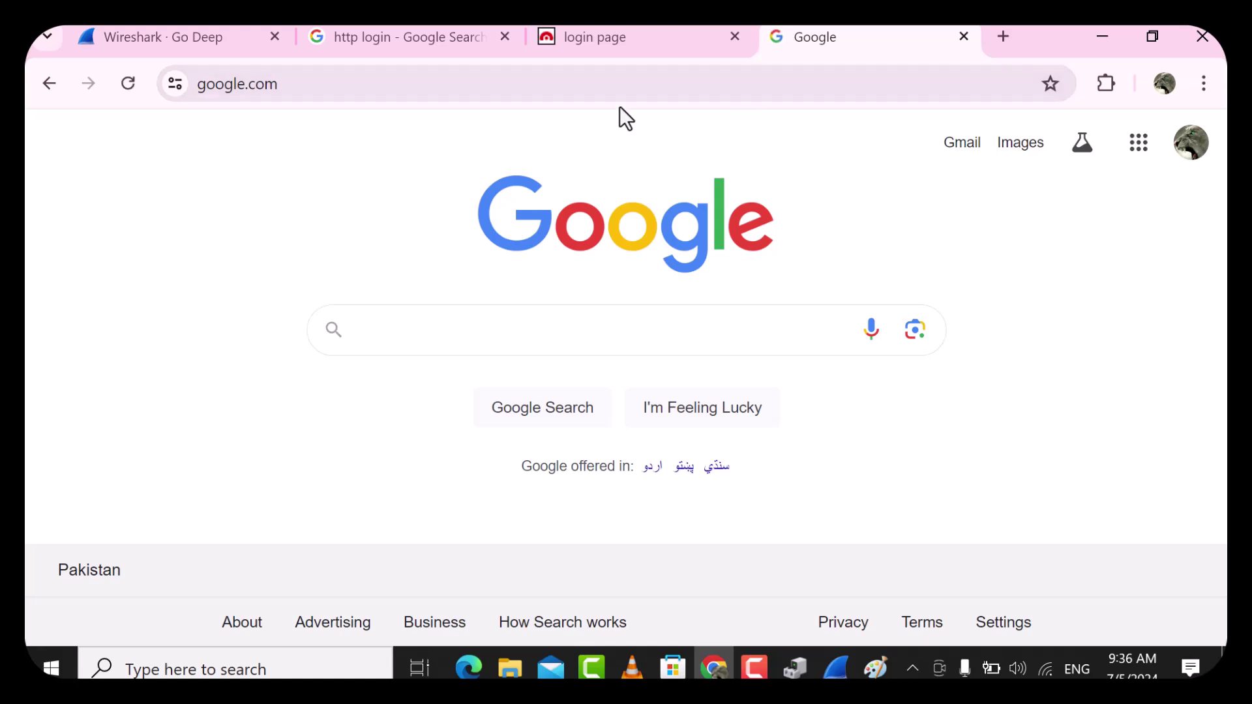
Copy the Google page's full address and open Notepad++
click(271, 84)
right_click(269, 83)
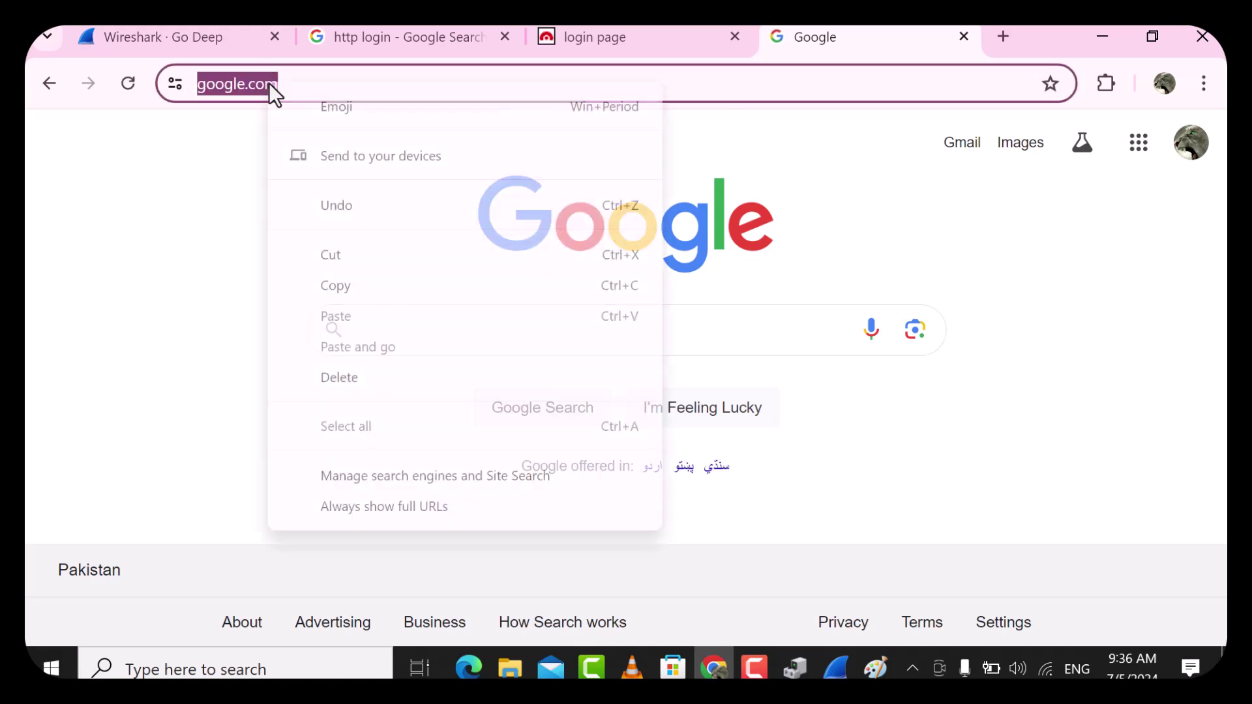
click(352, 290)
click(51, 667)
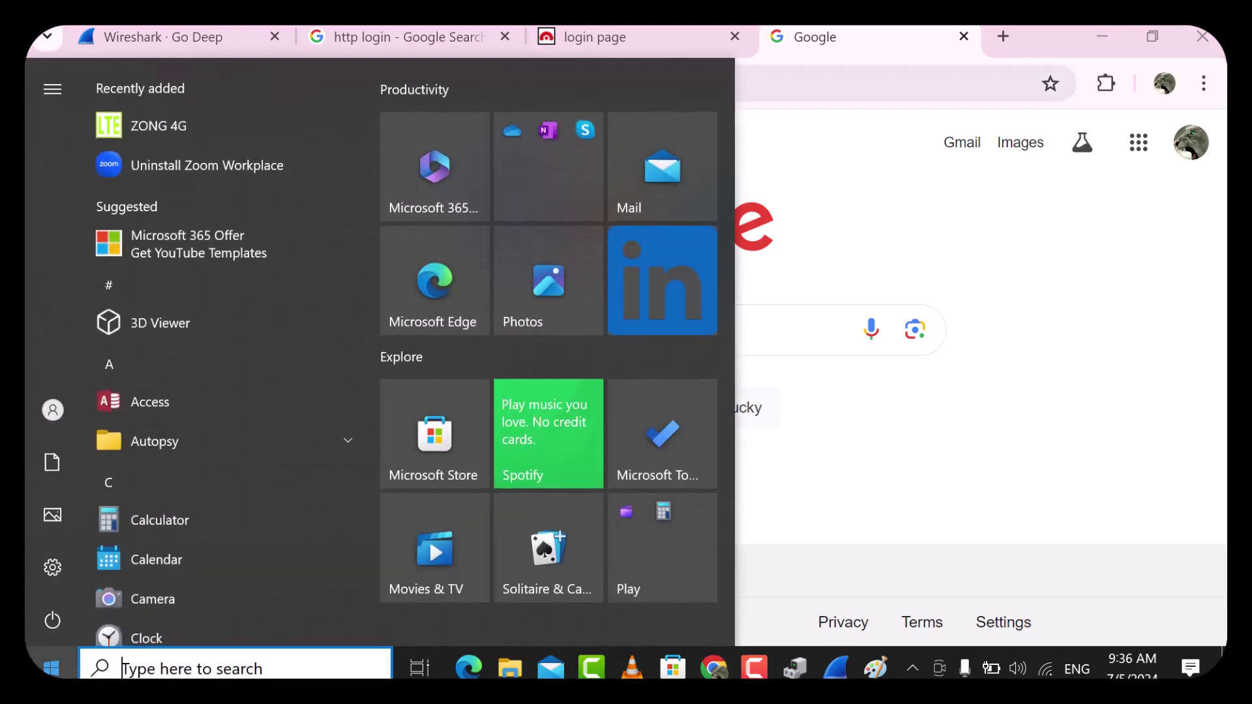
text(pa)
key(BackSpace)
key(BackSpace)
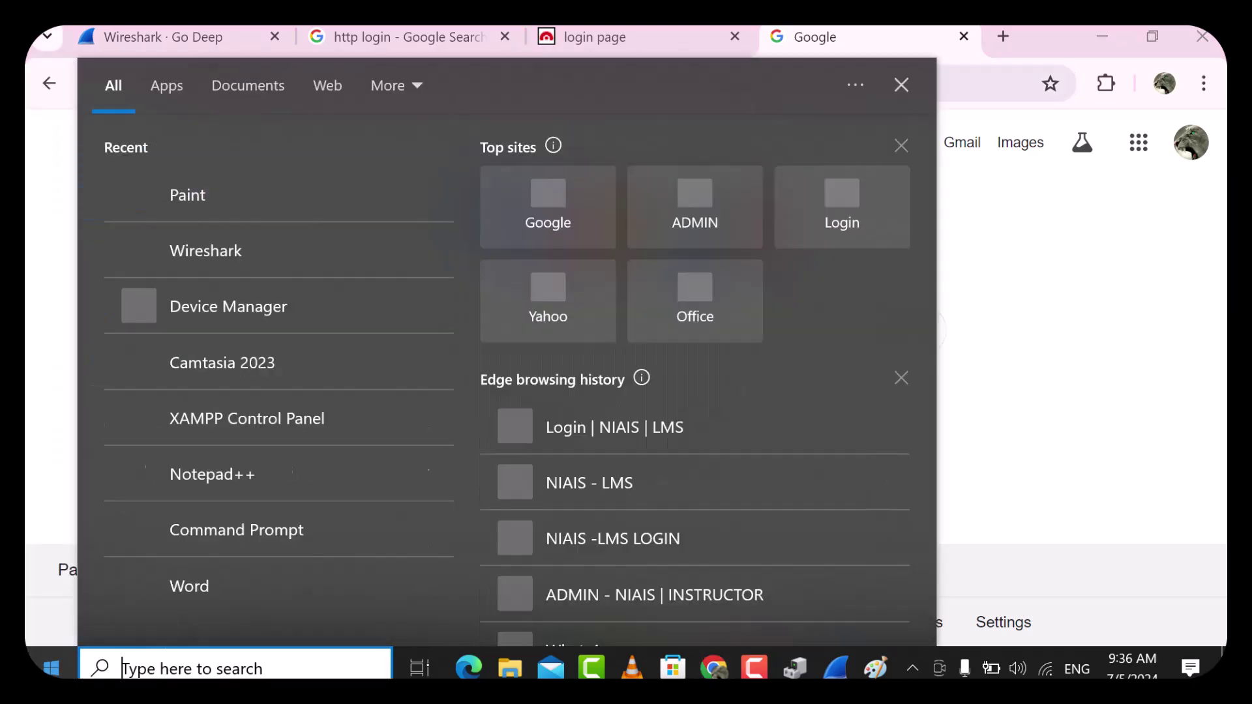
text(note)
key(Return)
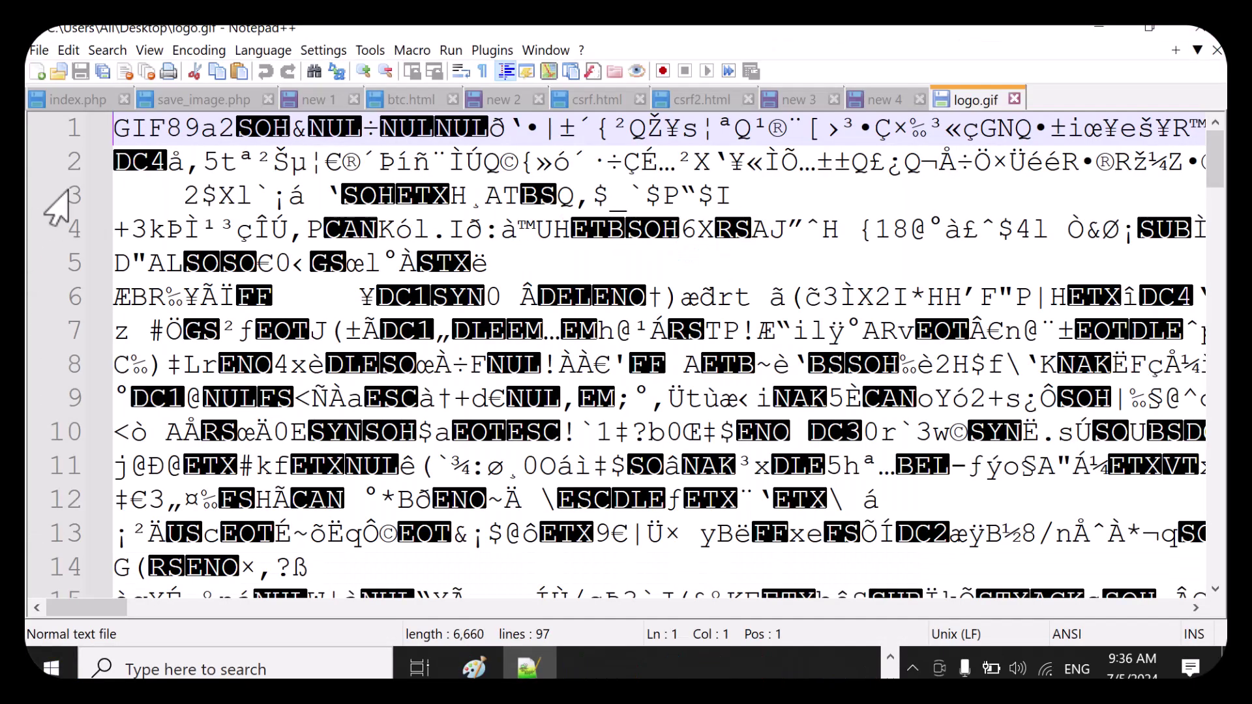
Paste the copied address into a new document and replace its trailing slash with ":443"
click(37, 72)
right_click(205, 189)
click(326, 250)
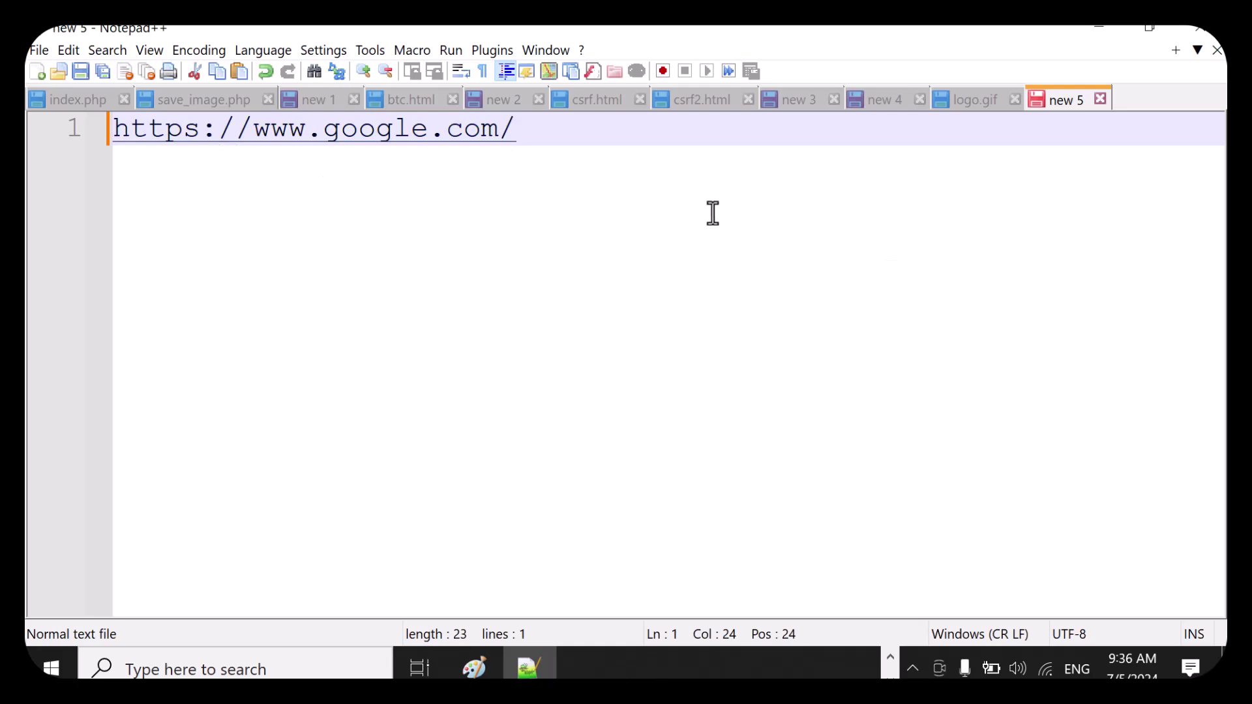
key(BackSpace)
text(:443)
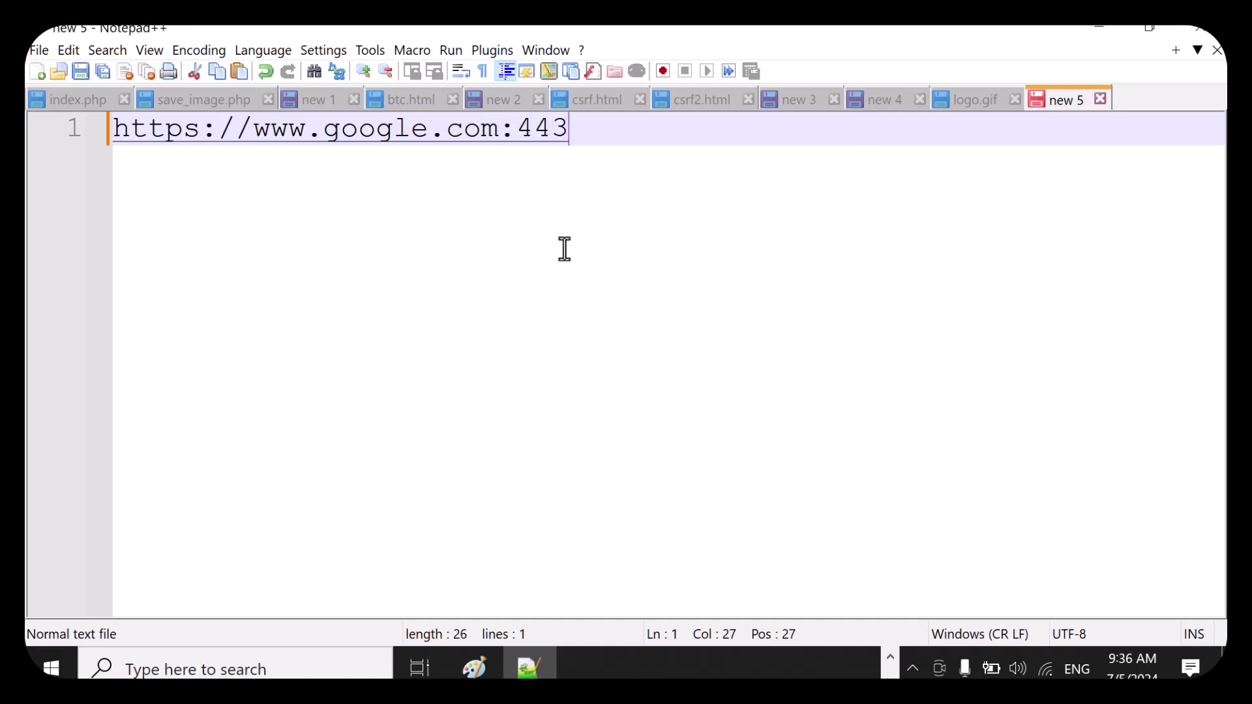
drag(596, 120, 520, 127)
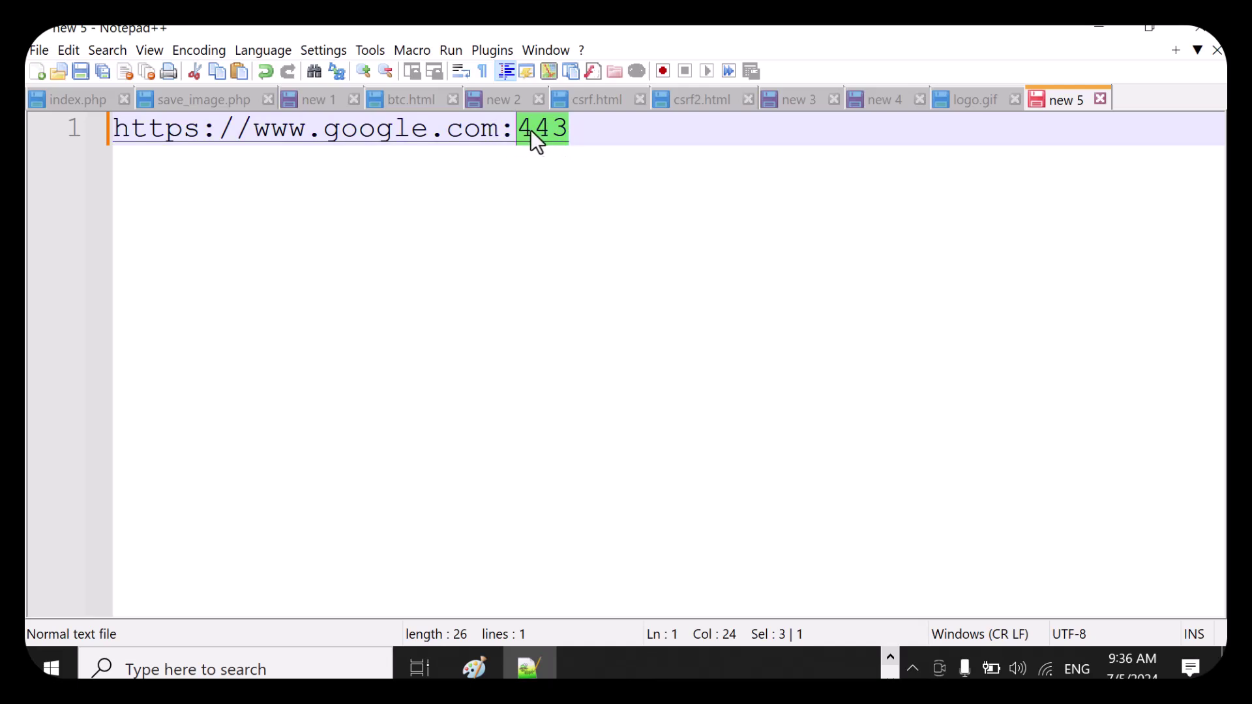
click(888, 657)
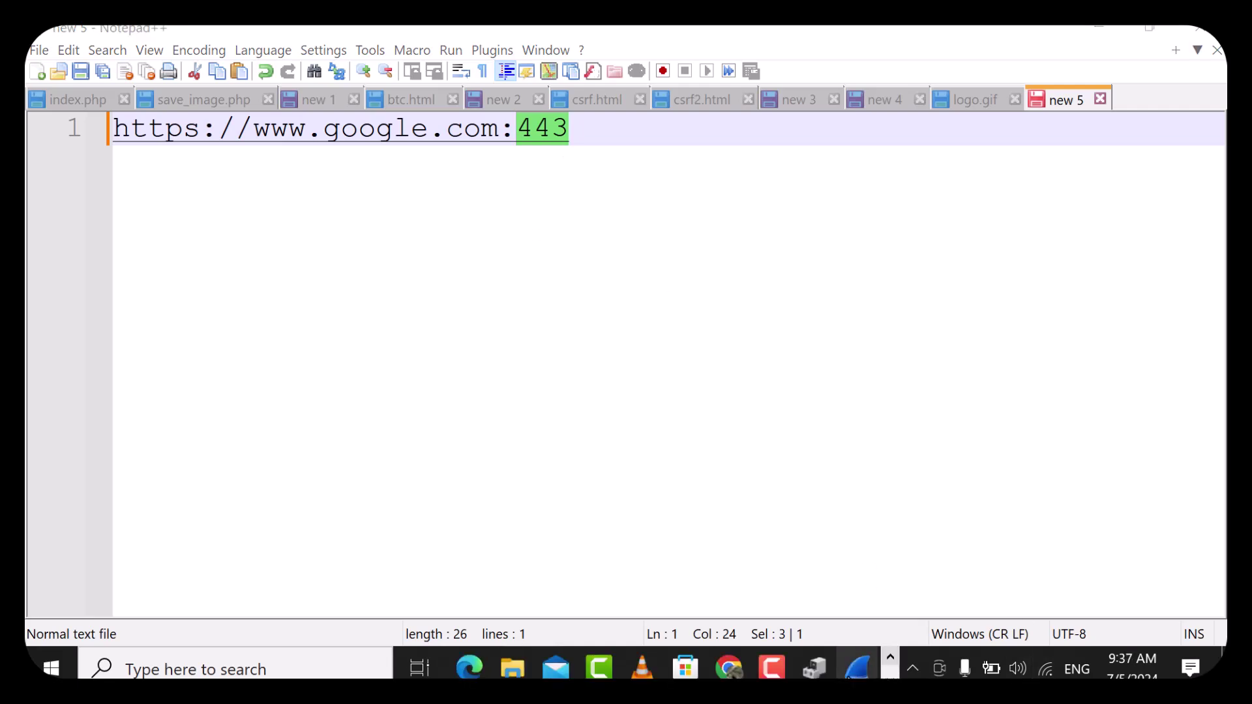
click(728, 666)
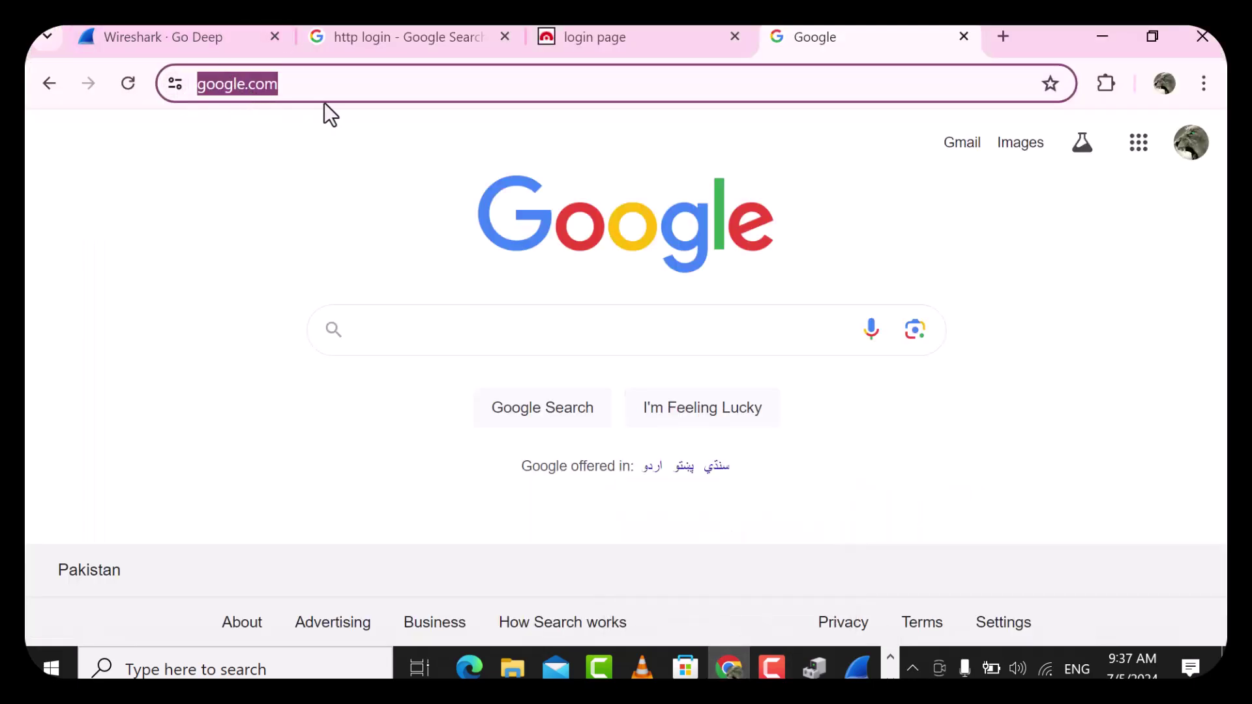
click(282, 87)
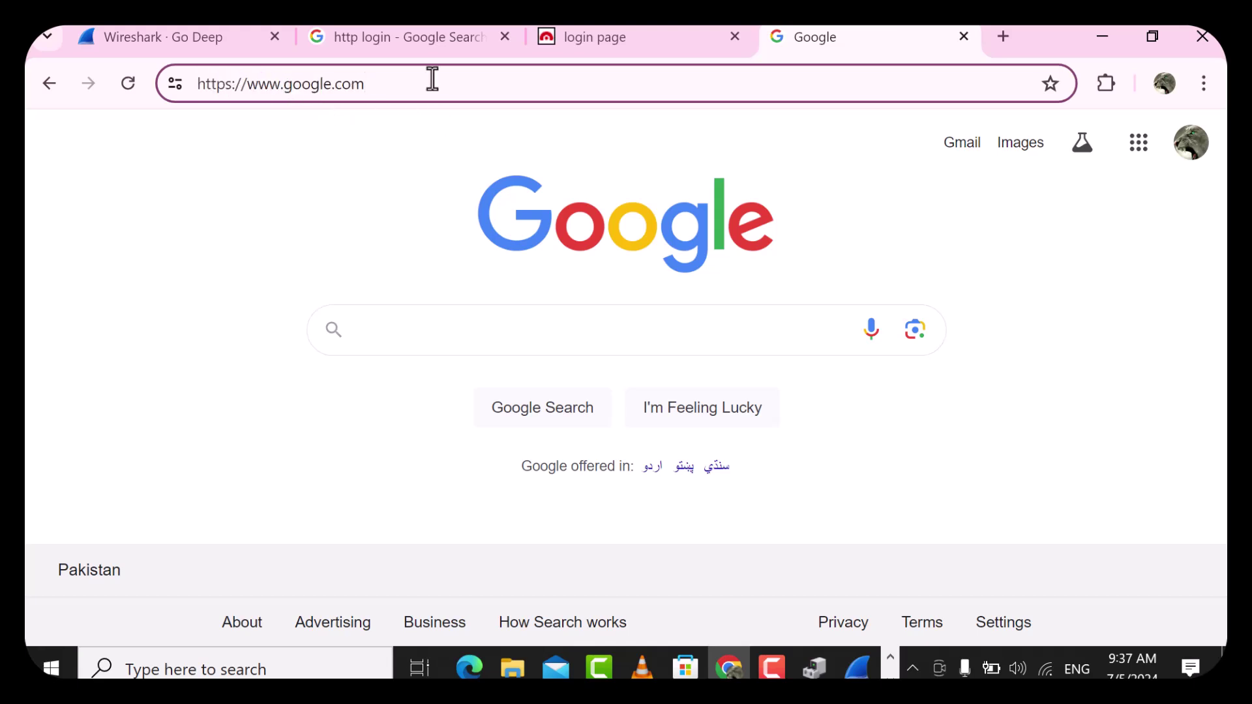
text(:)
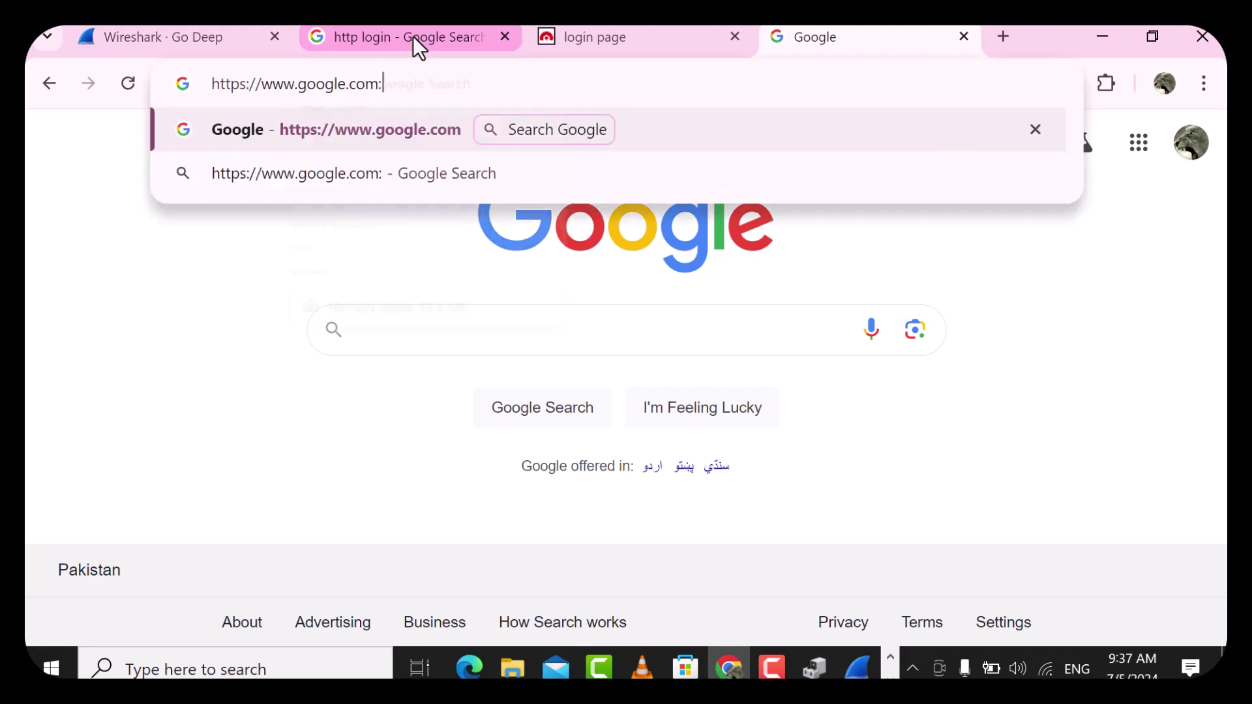
text(443)
key(Return)
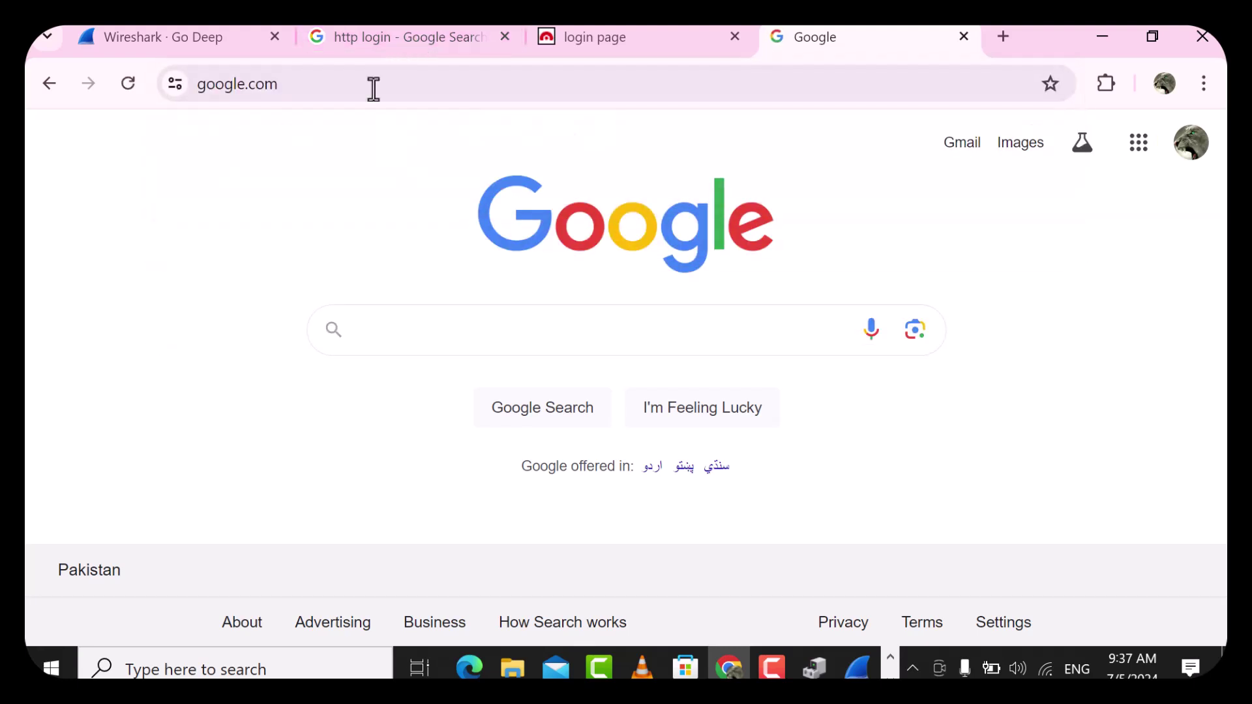
click(363, 70)
double_click(365, 75)
click(404, 79)
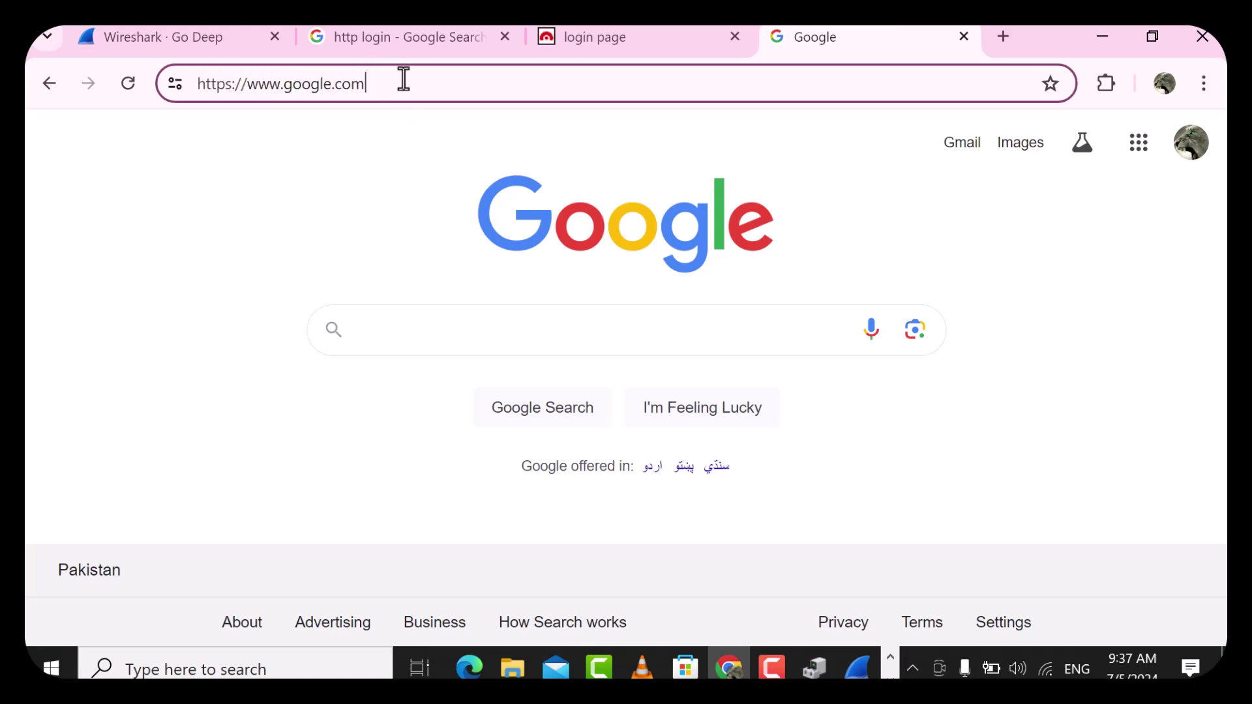
text(:444)
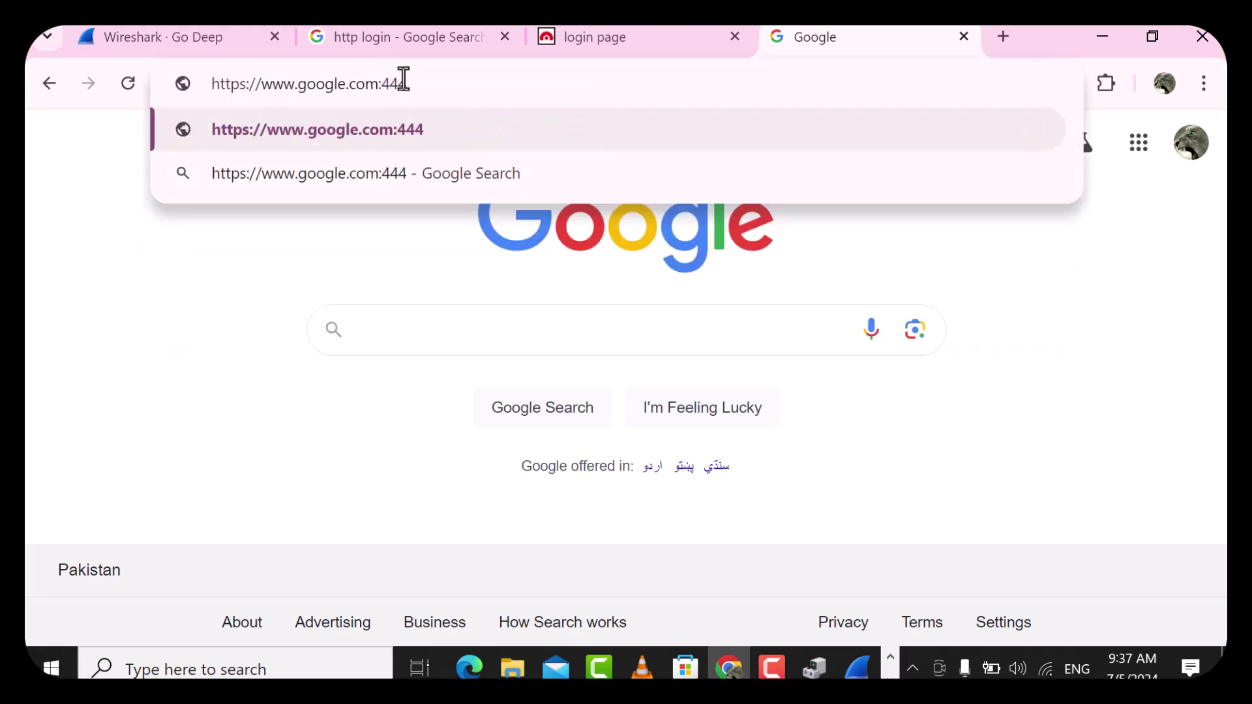
key(Return)
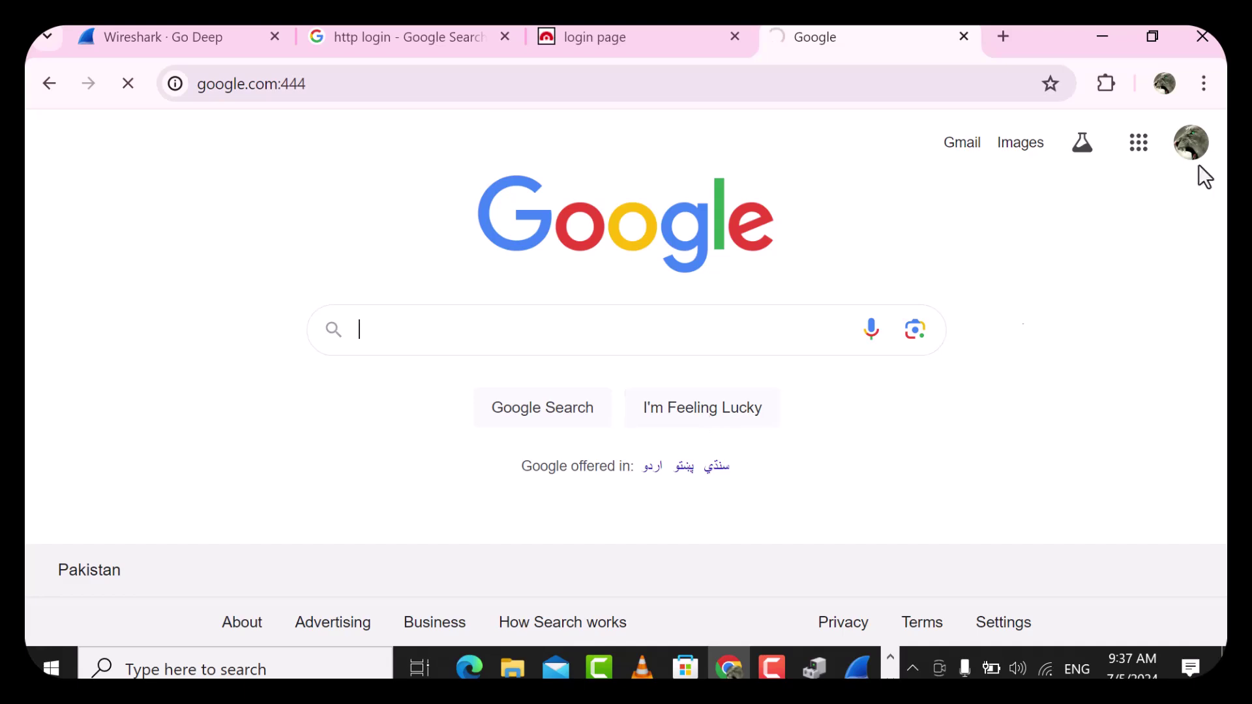
Return to the Paint sketch and add the text "google.com" inside the red rectangle
click(1102, 36)
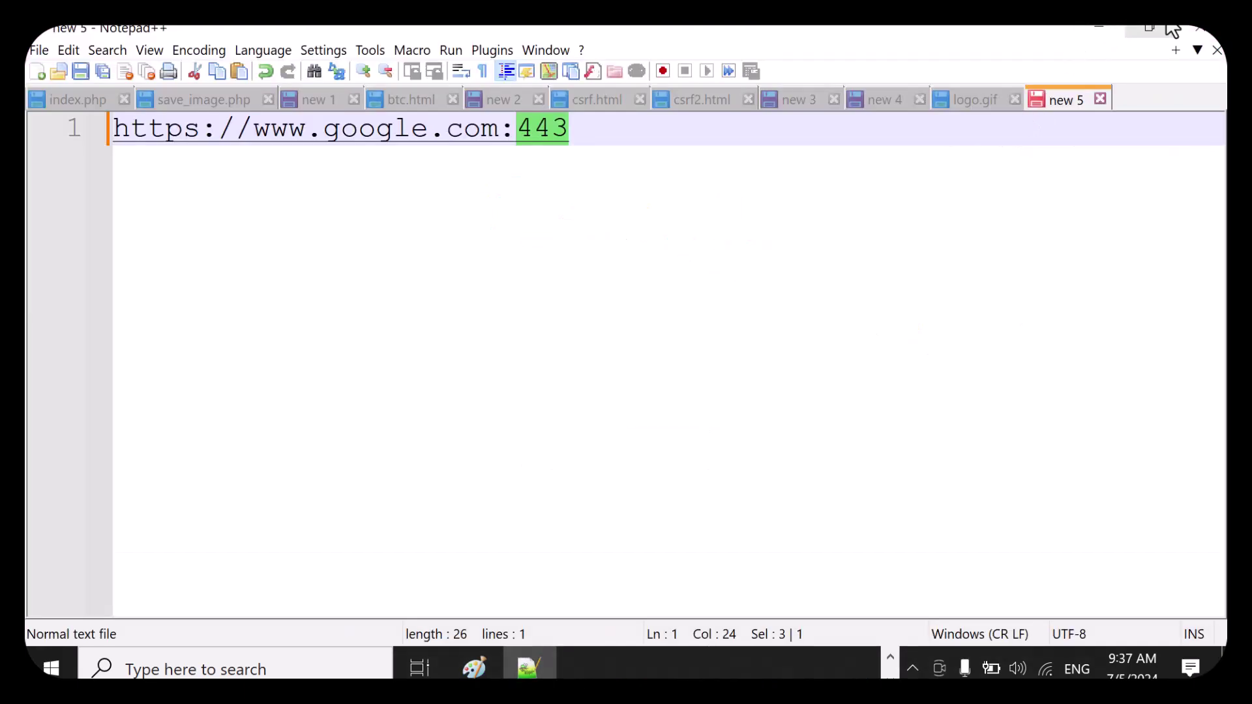
click(1099, 29)
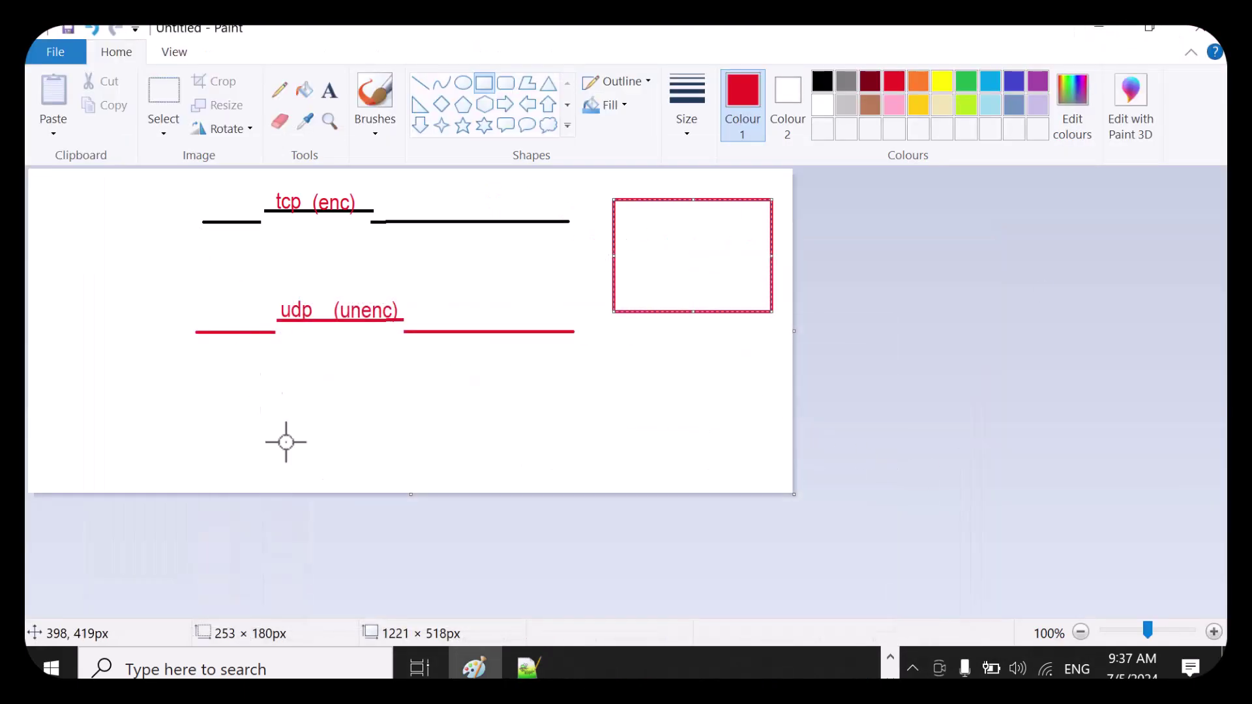
click(330, 90)
click(664, 241)
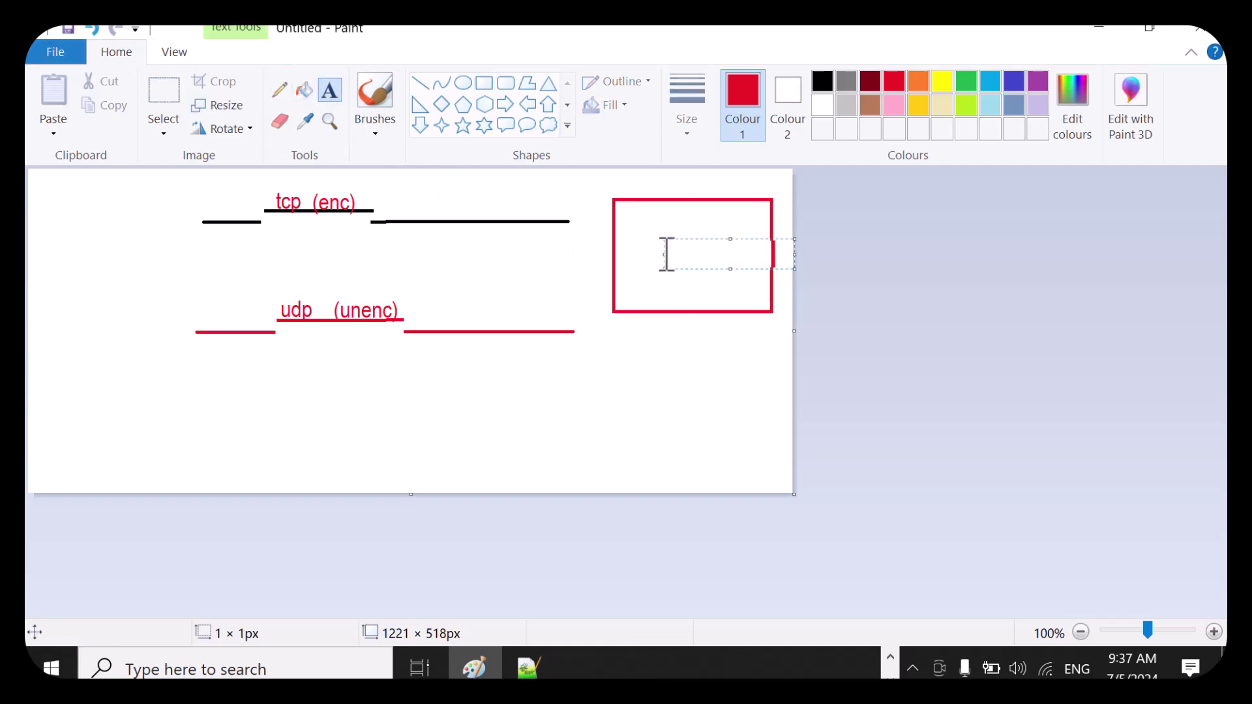
text(google.com)
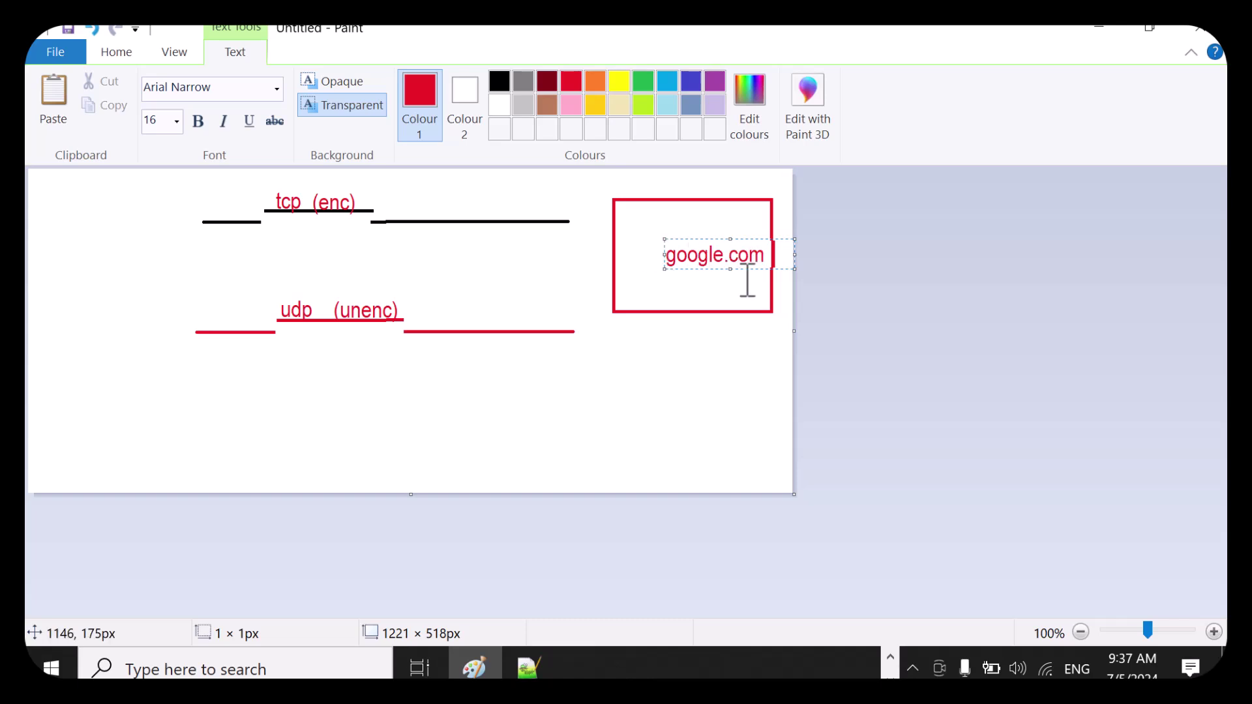
click(733, 415)
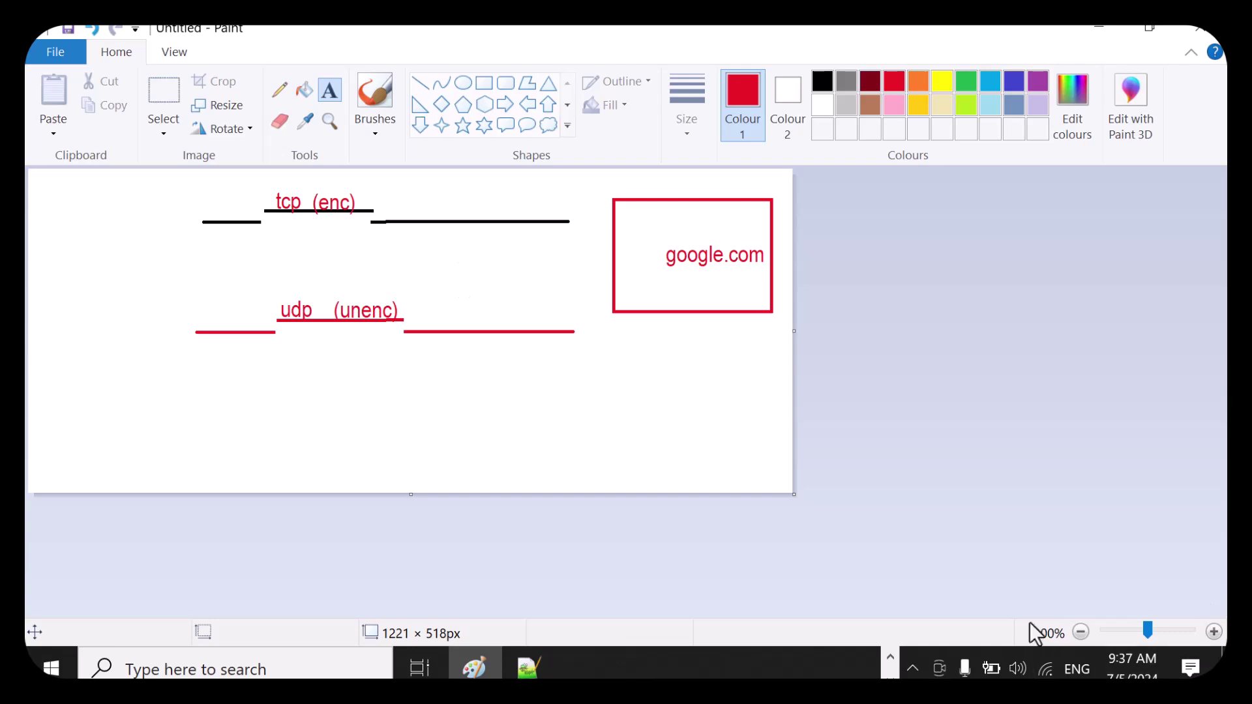
Open Command Prompt through the Windows search and run ipconfig
click(51, 668)
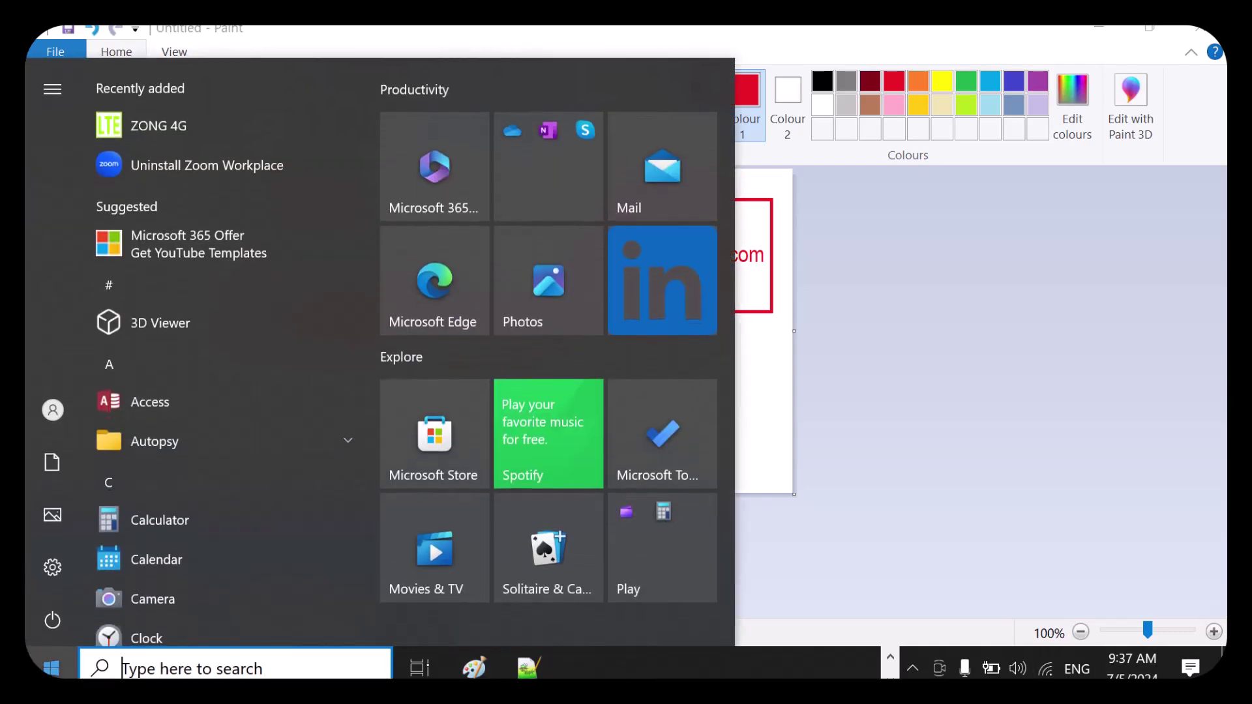
text(ipcom)
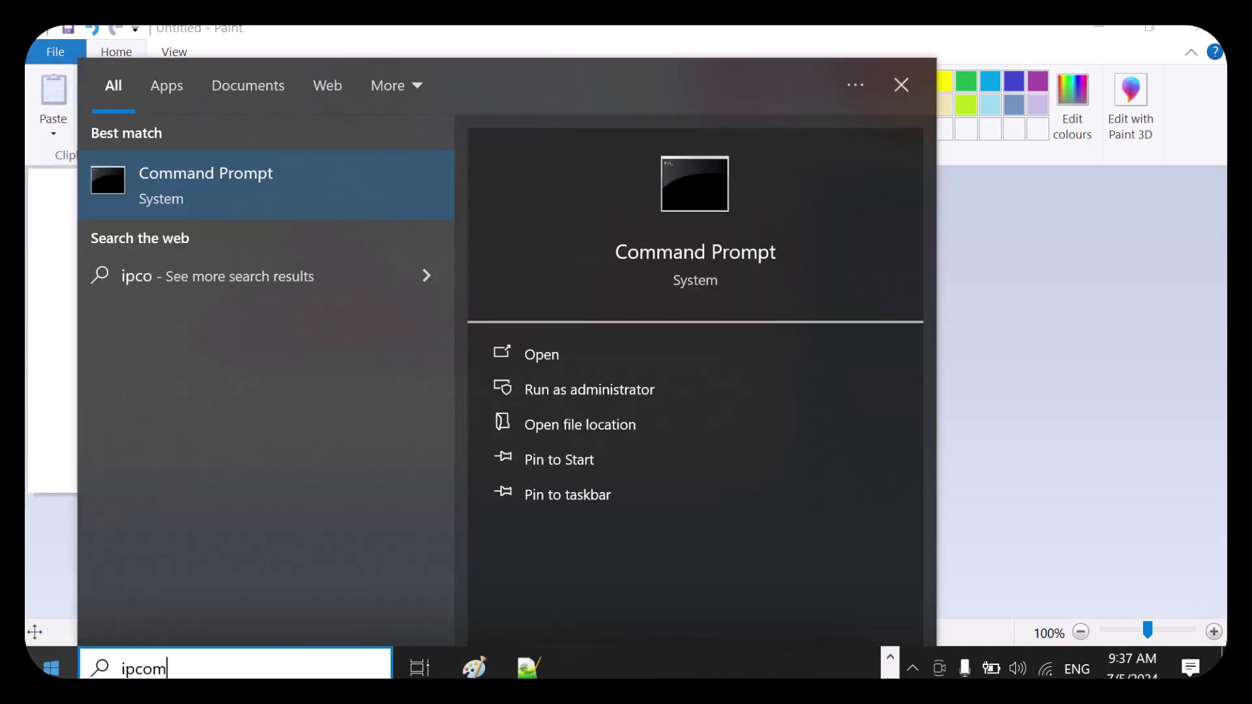
key(BackSpace)
key(BackSpace)
key(BackSpace)
key(BackSpace)
key(BackSpace)
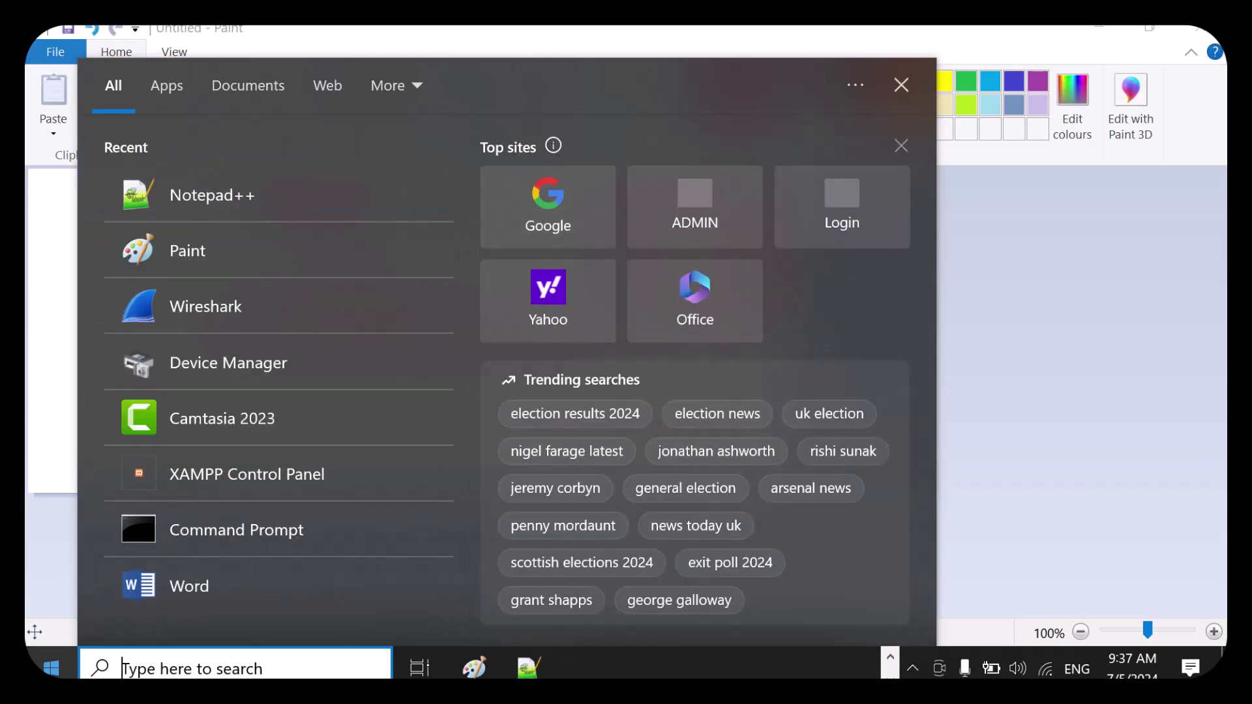
text(cmd)
key(Return)
text(ipconfig)
key(Return)
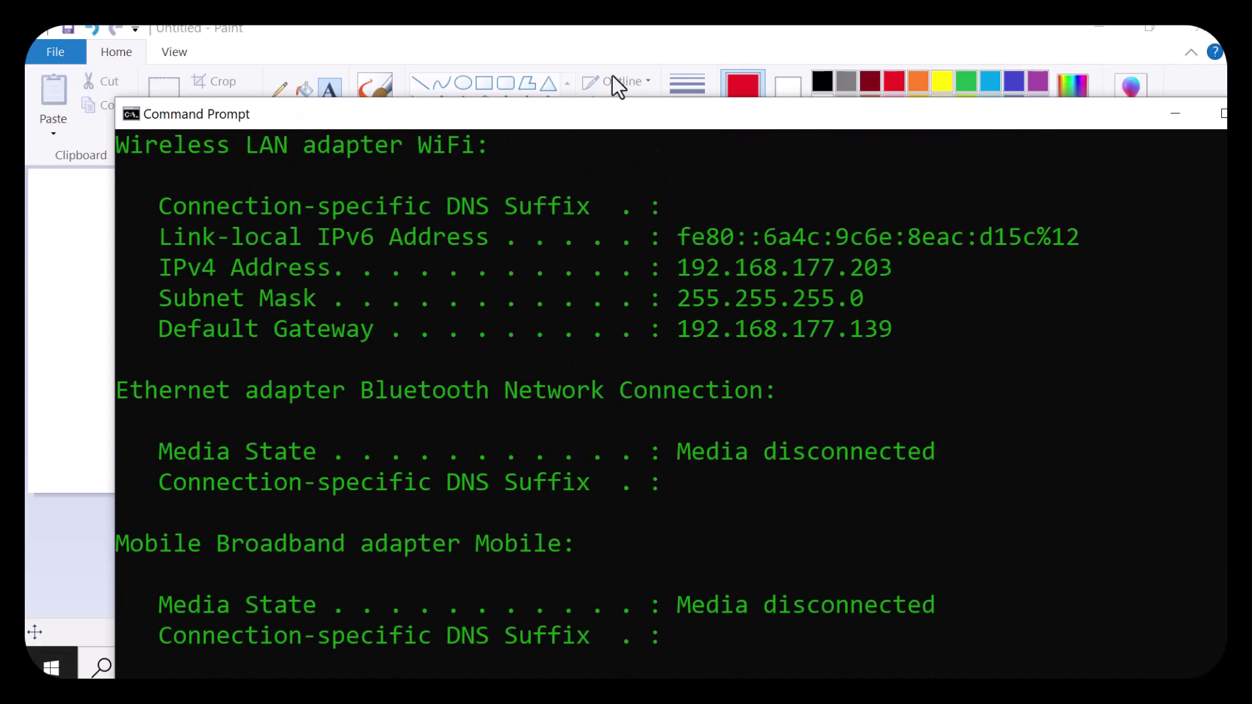
Copy the WiFi adapter's IPv4 address from the ipconfig output and return to Paint
drag(177, 143, 267, 174)
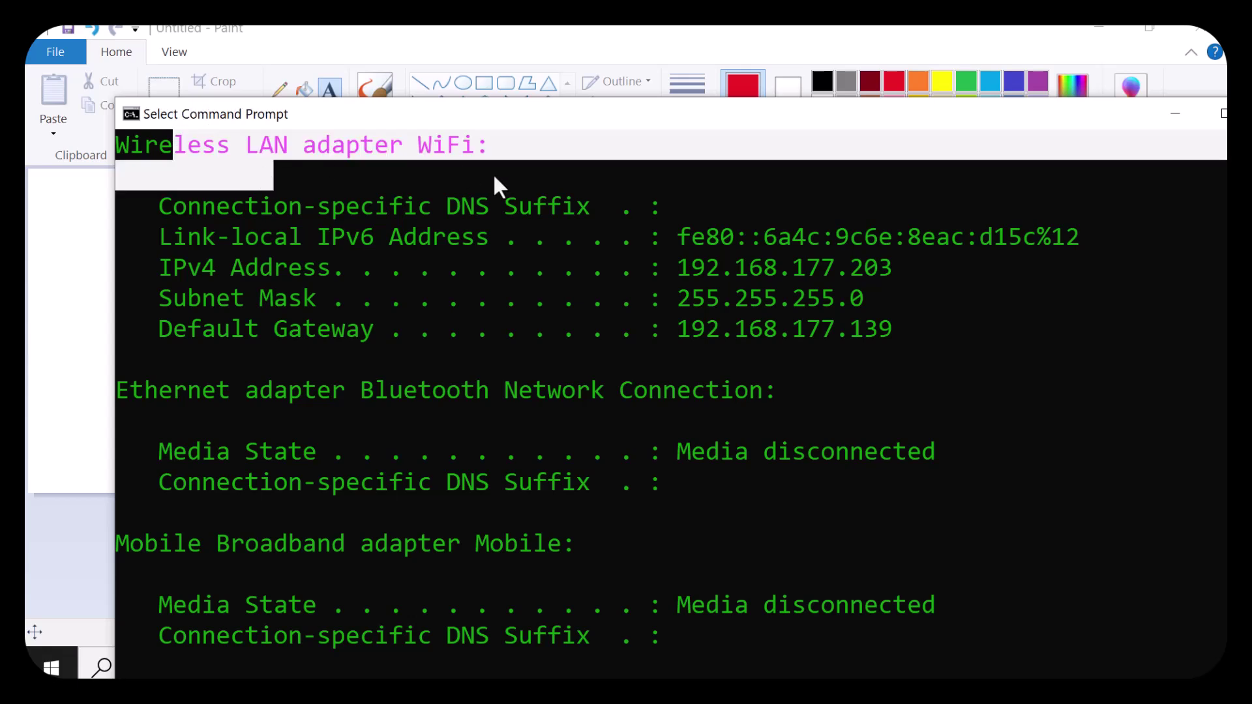
click(497, 147)
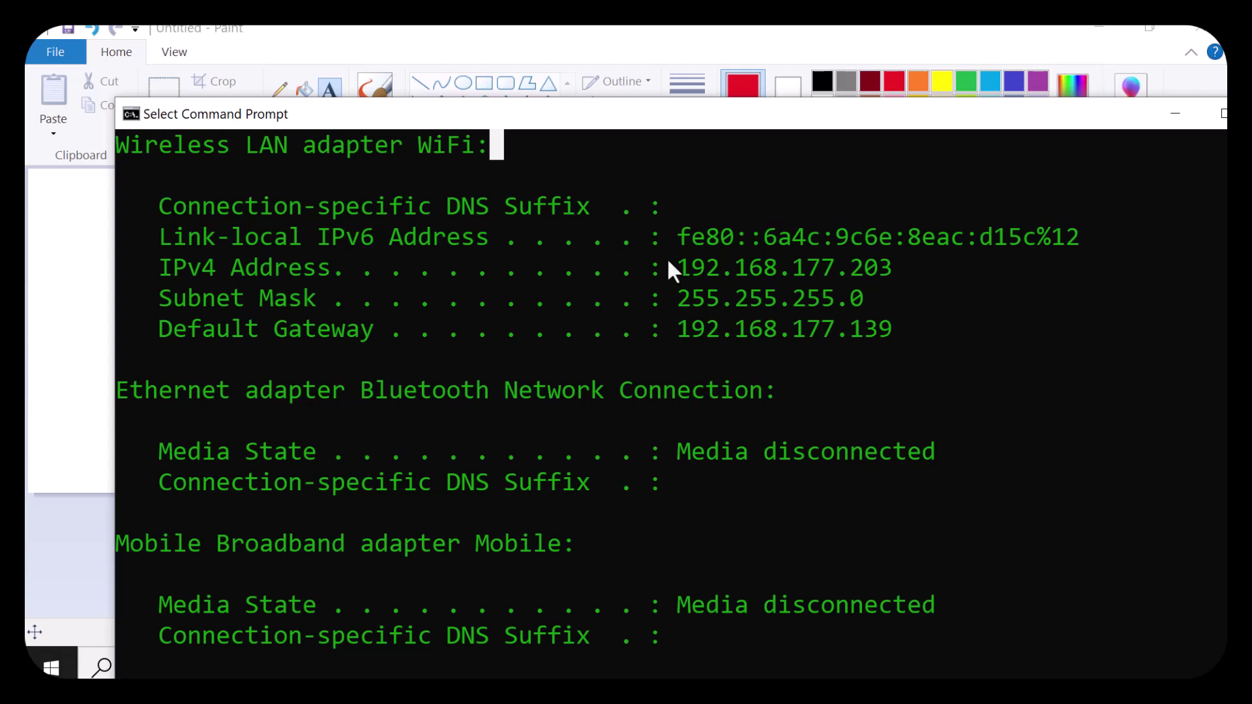
drag(676, 267, 882, 269)
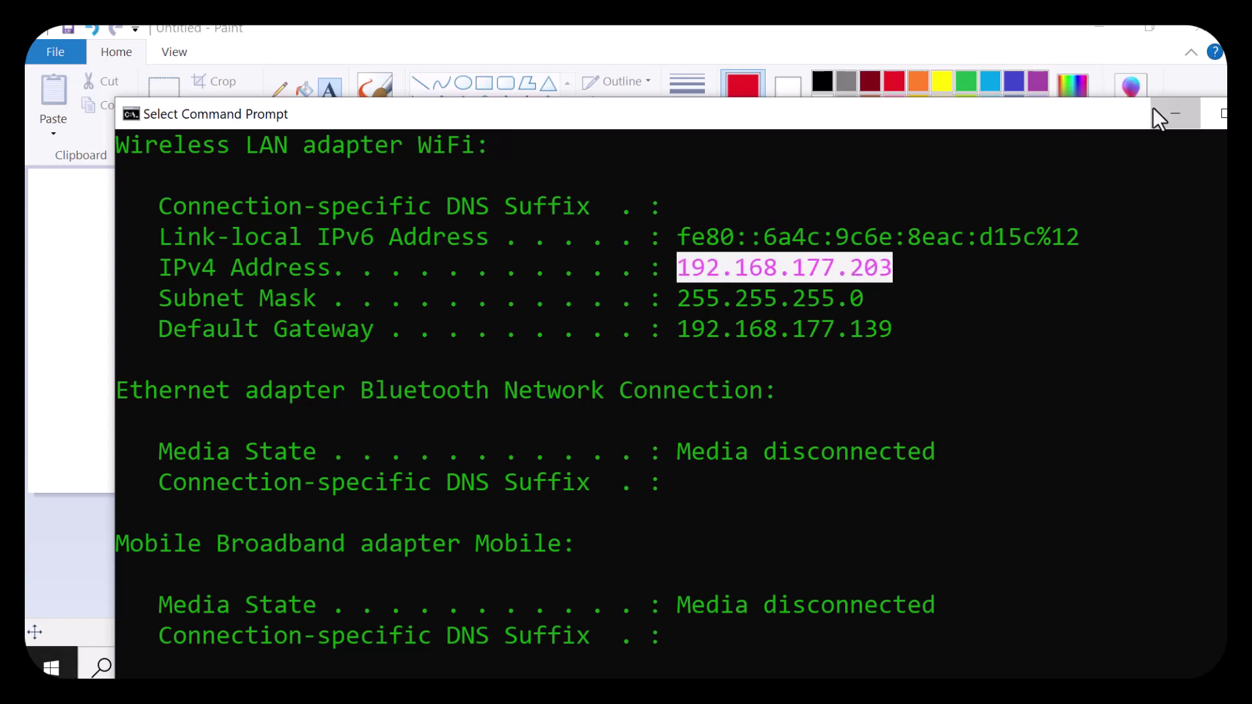
click(1172, 113)
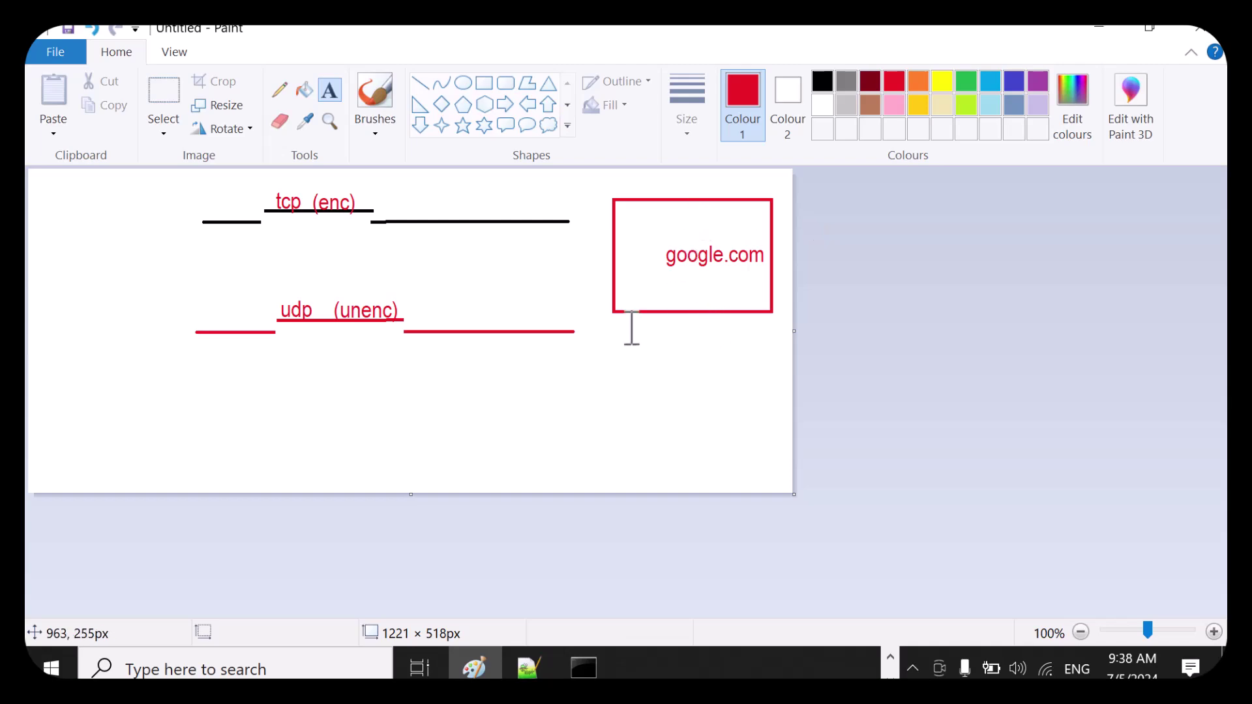
click(584, 666)
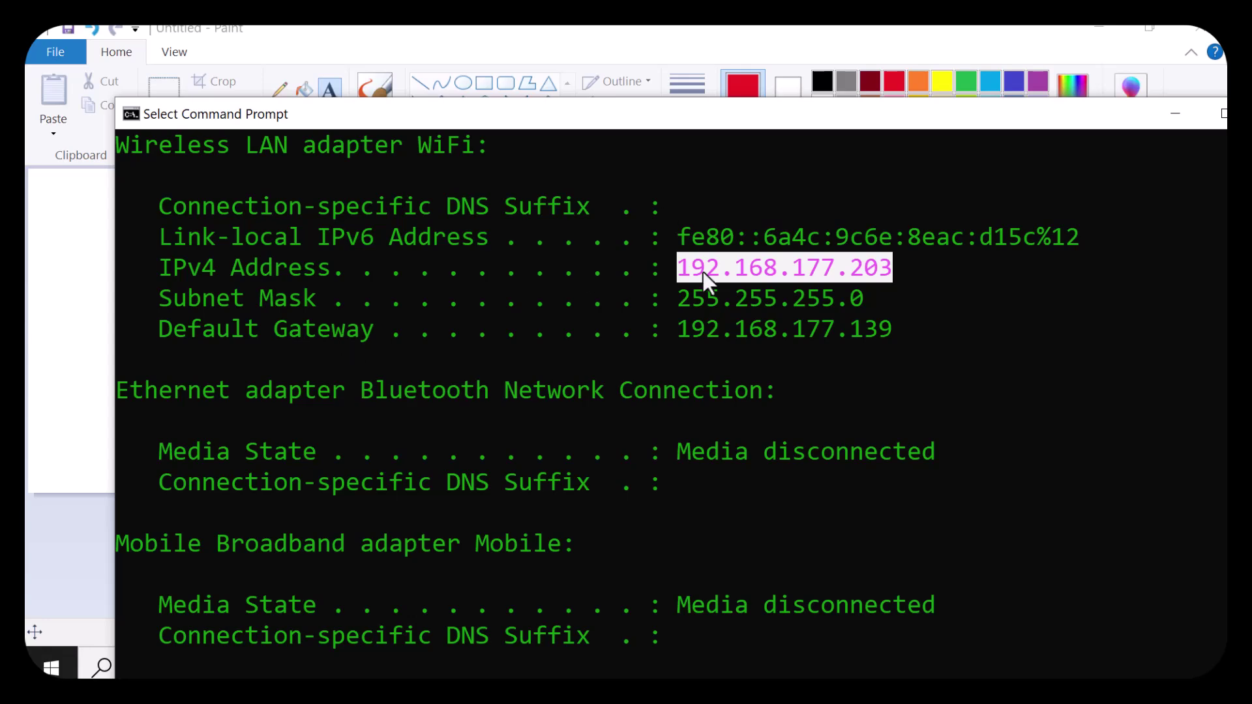
right_click(714, 272)
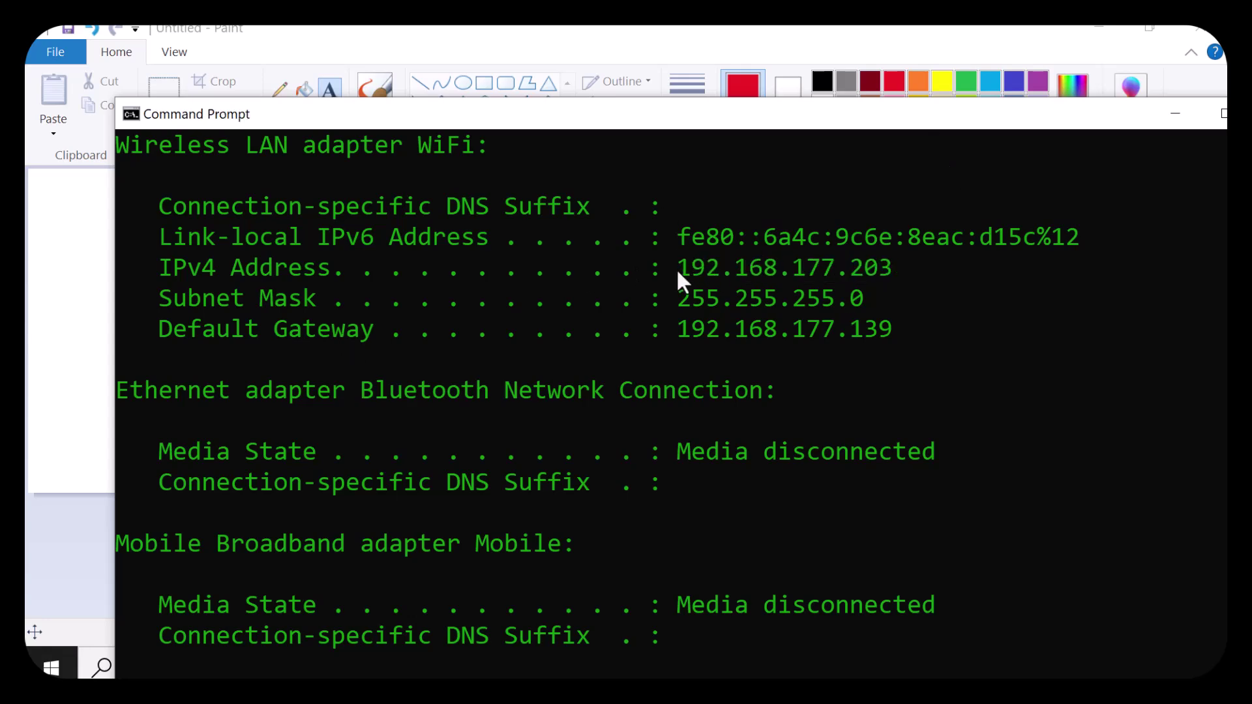
click(1174, 119)
Paste the copied IP address as text just below the google.com rectangle
click(628, 324)
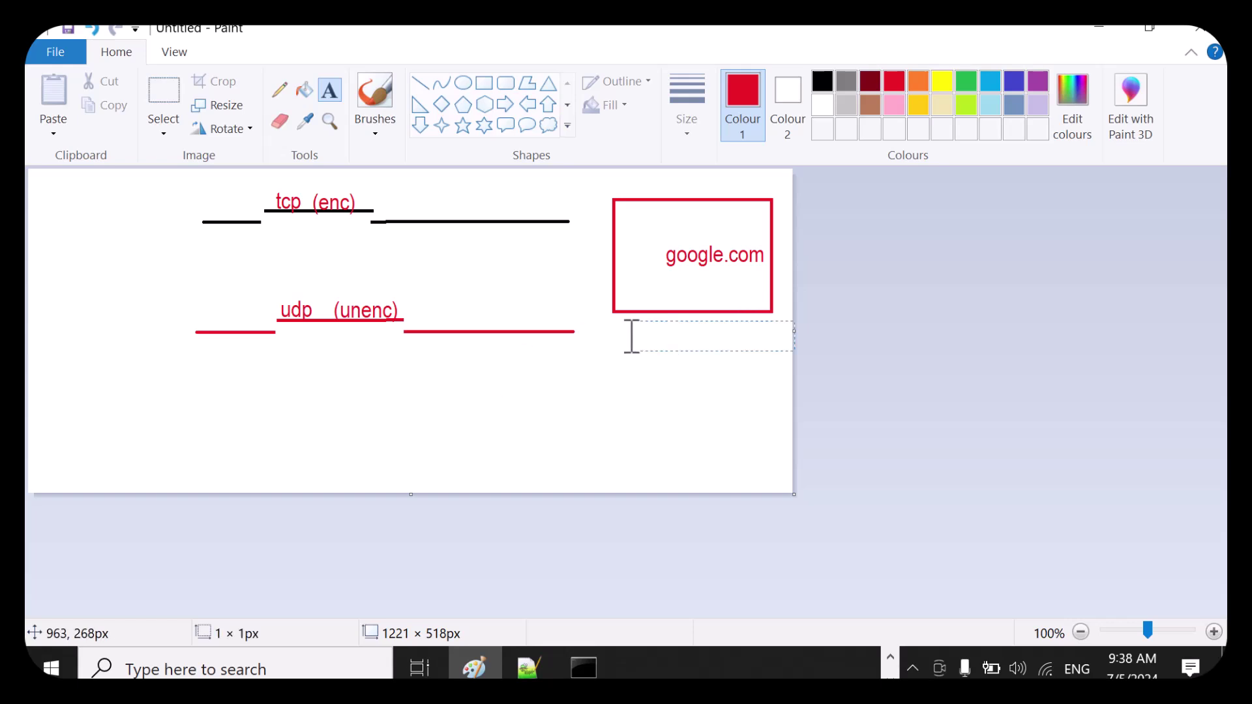
right_click(665, 337)
click(715, 433)
click(626, 398)
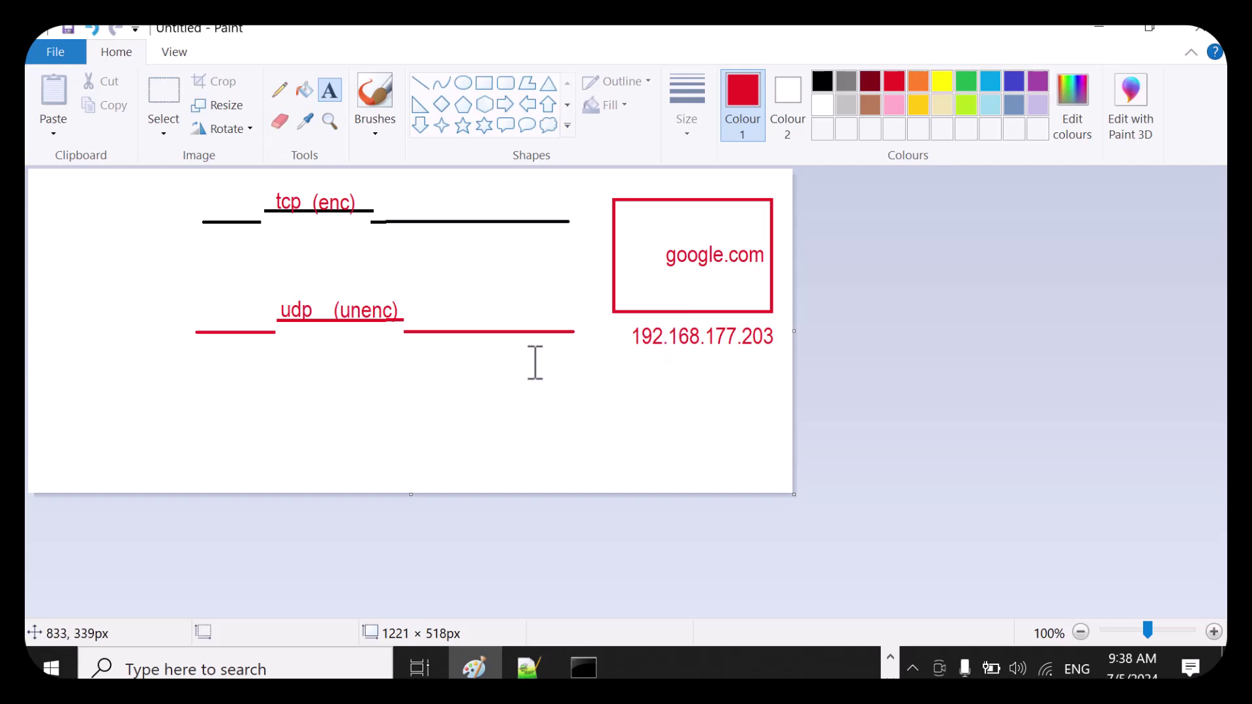
Draw a vertical line about 162 px long beside the google.com rectangle, and undo it together with the pasted IP address text
click(420, 85)
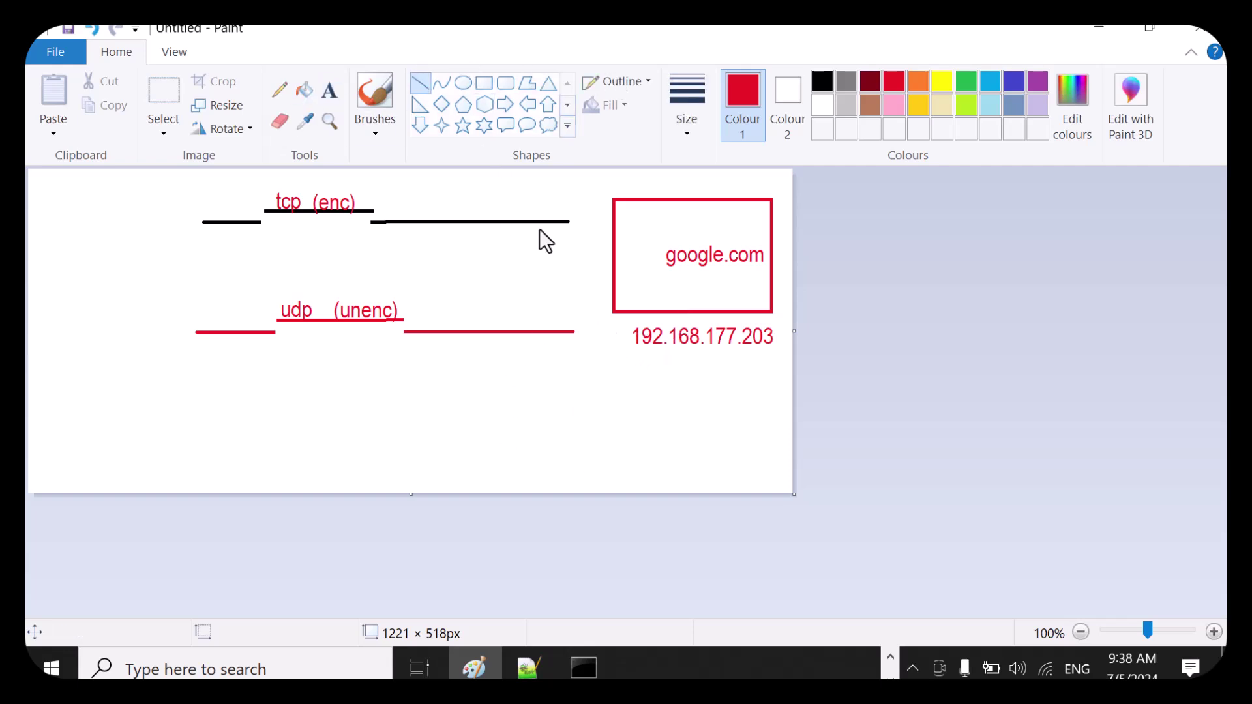
drag(598, 238, 598, 338)
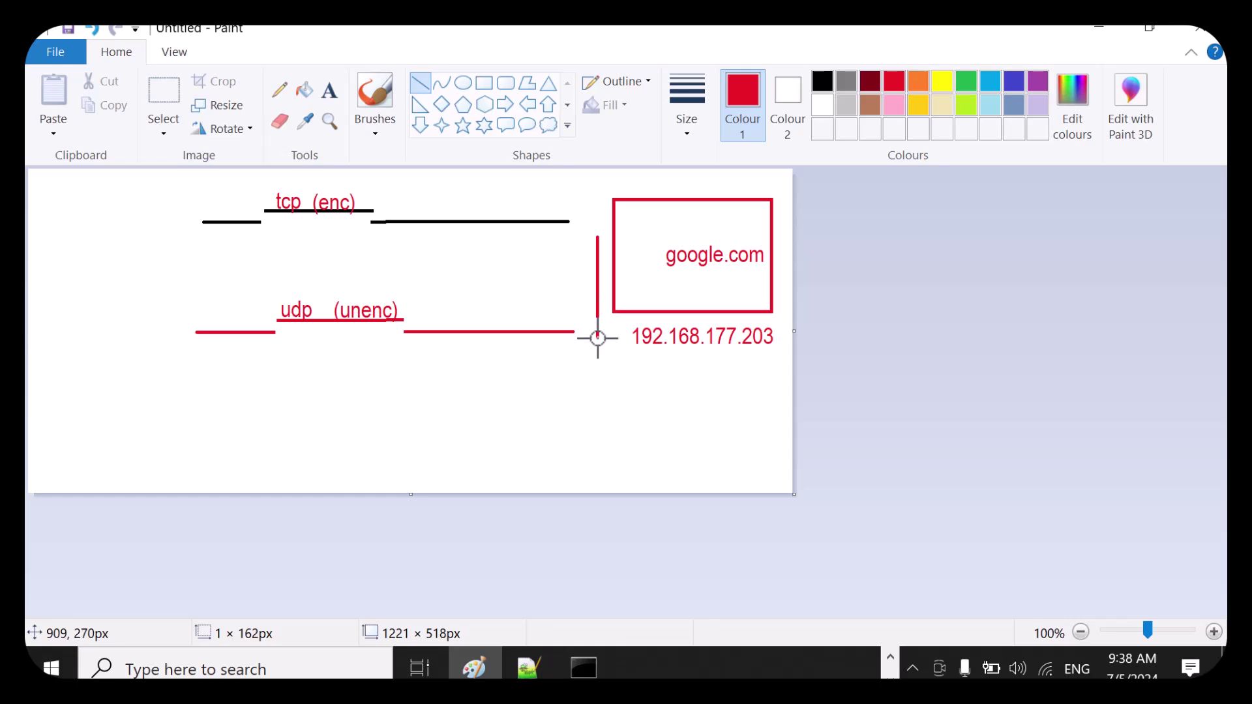
click(614, 368)
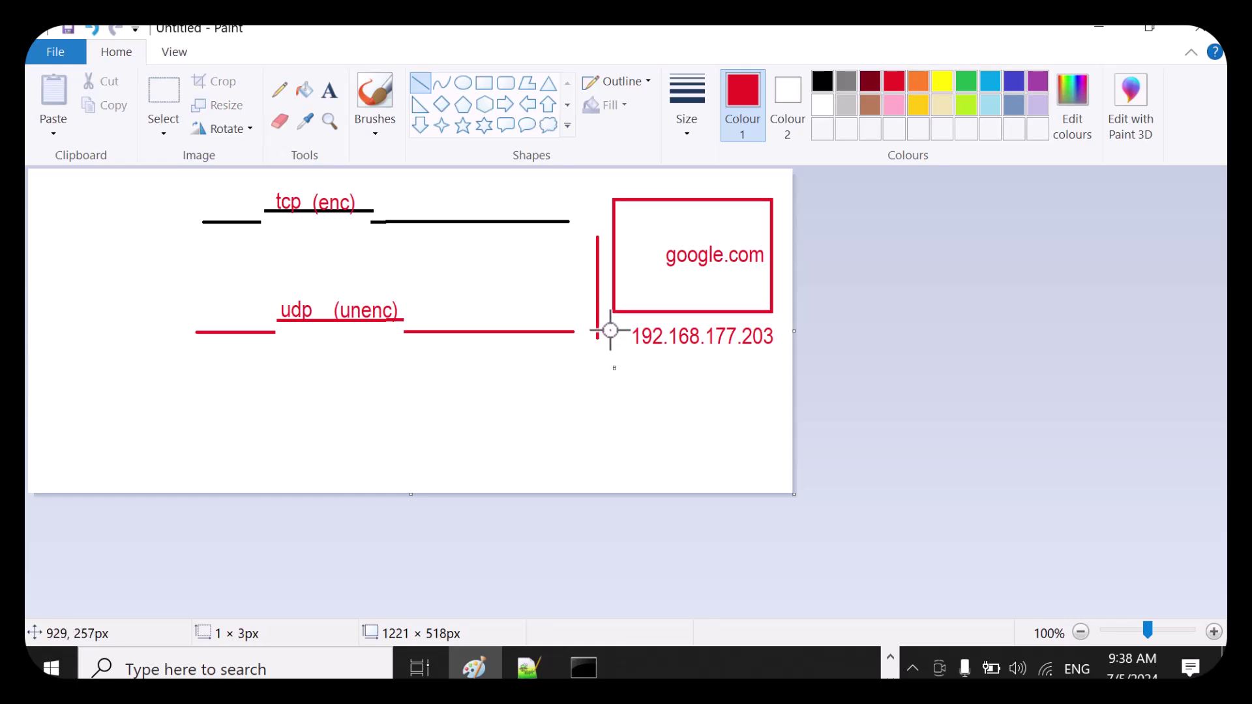
key(ctrl+z)
key(ctrl+z)
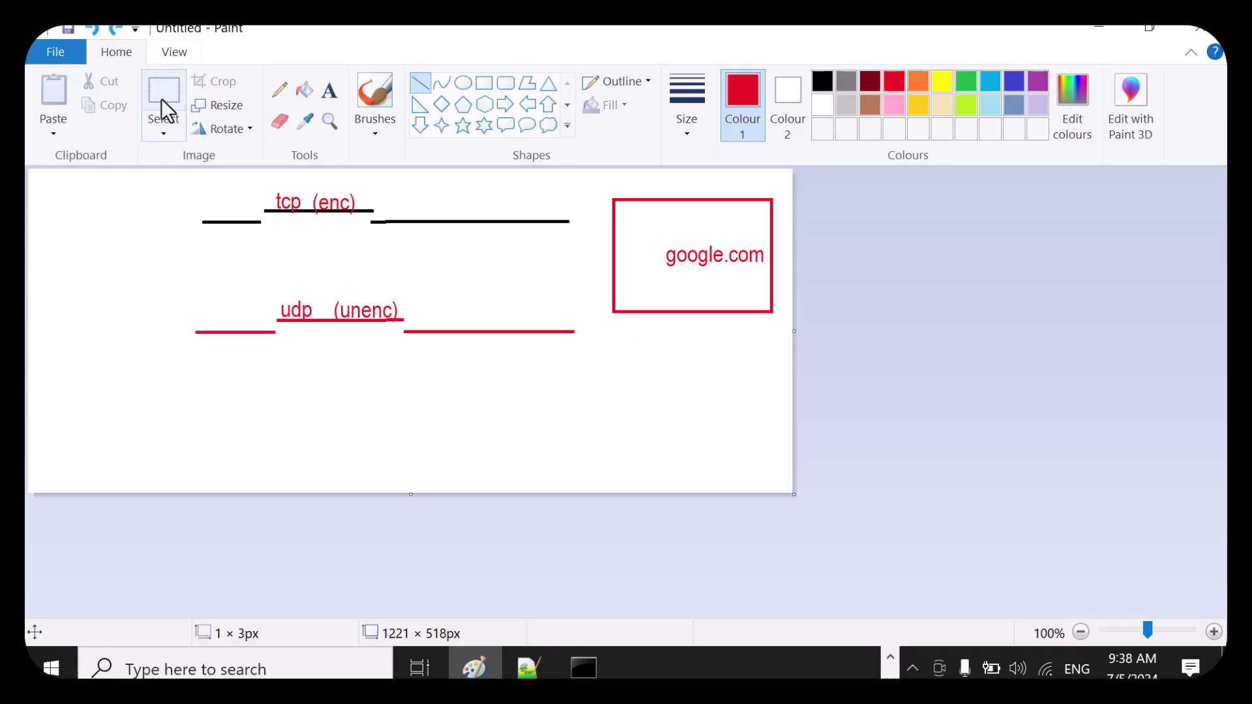
Add the text "192.168.177.203" near the canvas's lower-right corner and place a "source" label directly left of it
click(329, 89)
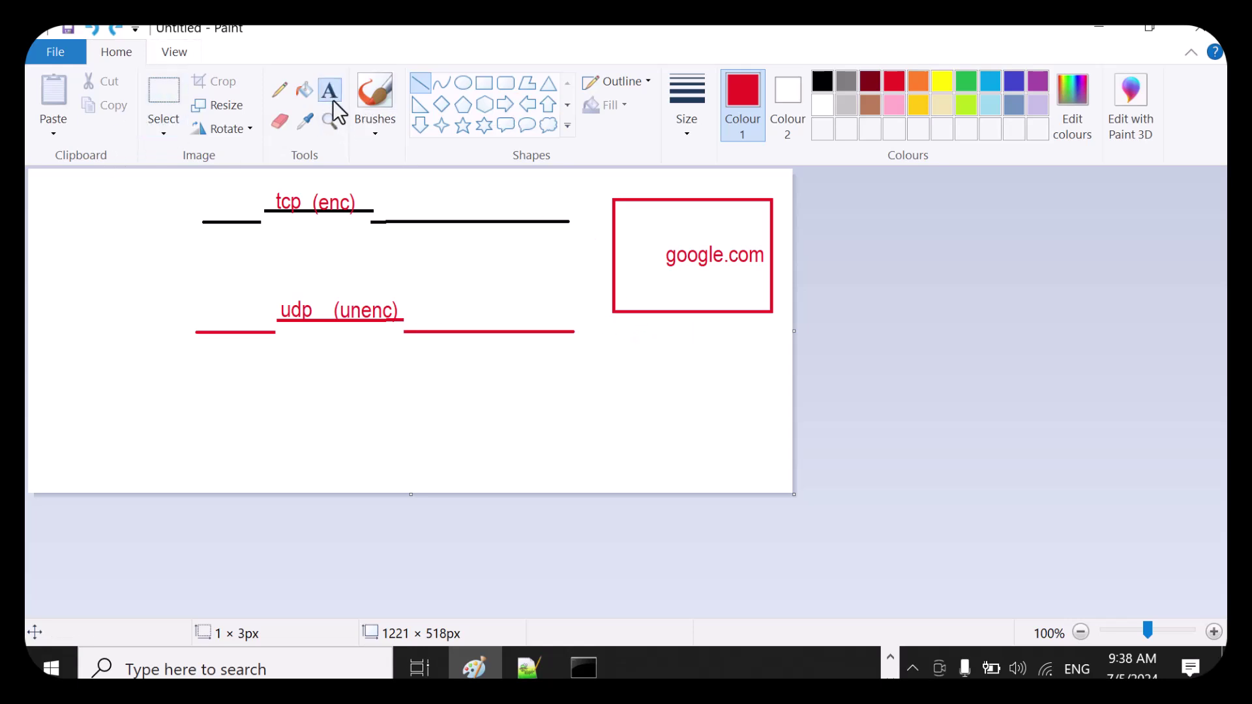
click(628, 435)
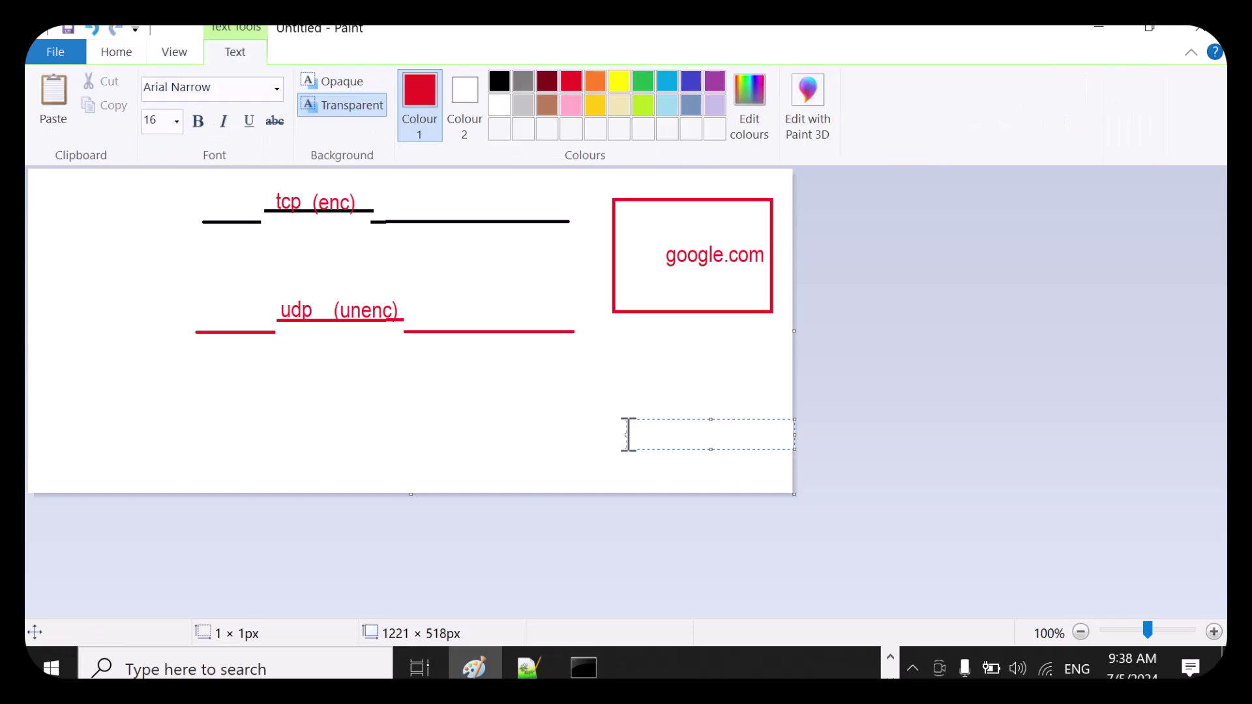
text(192.168.177.203)
click(606, 439)
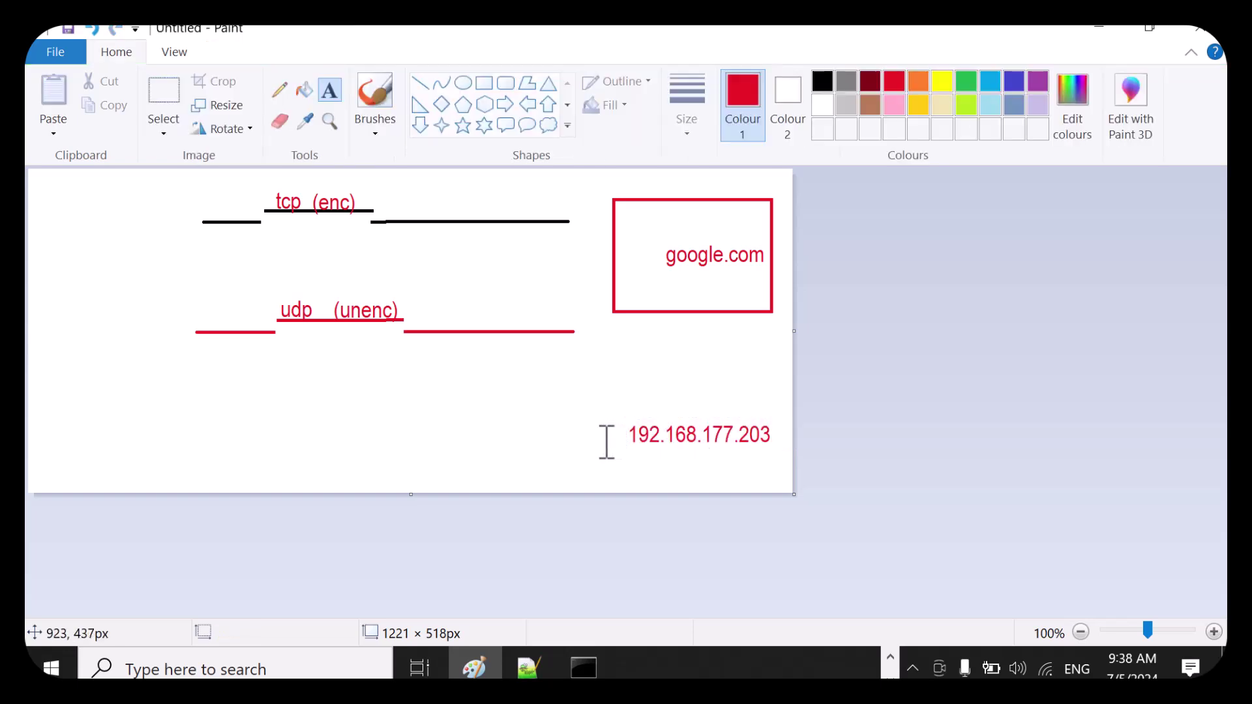
click(588, 431)
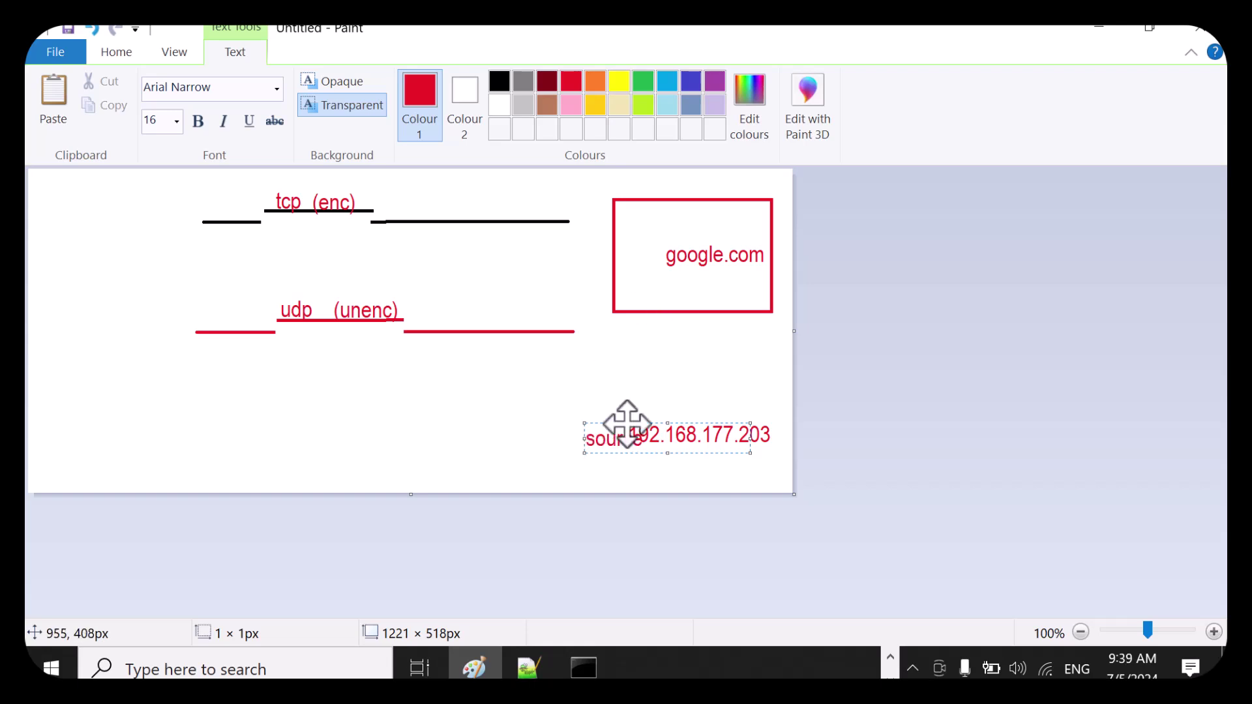
drag(629, 421, 595, 415)
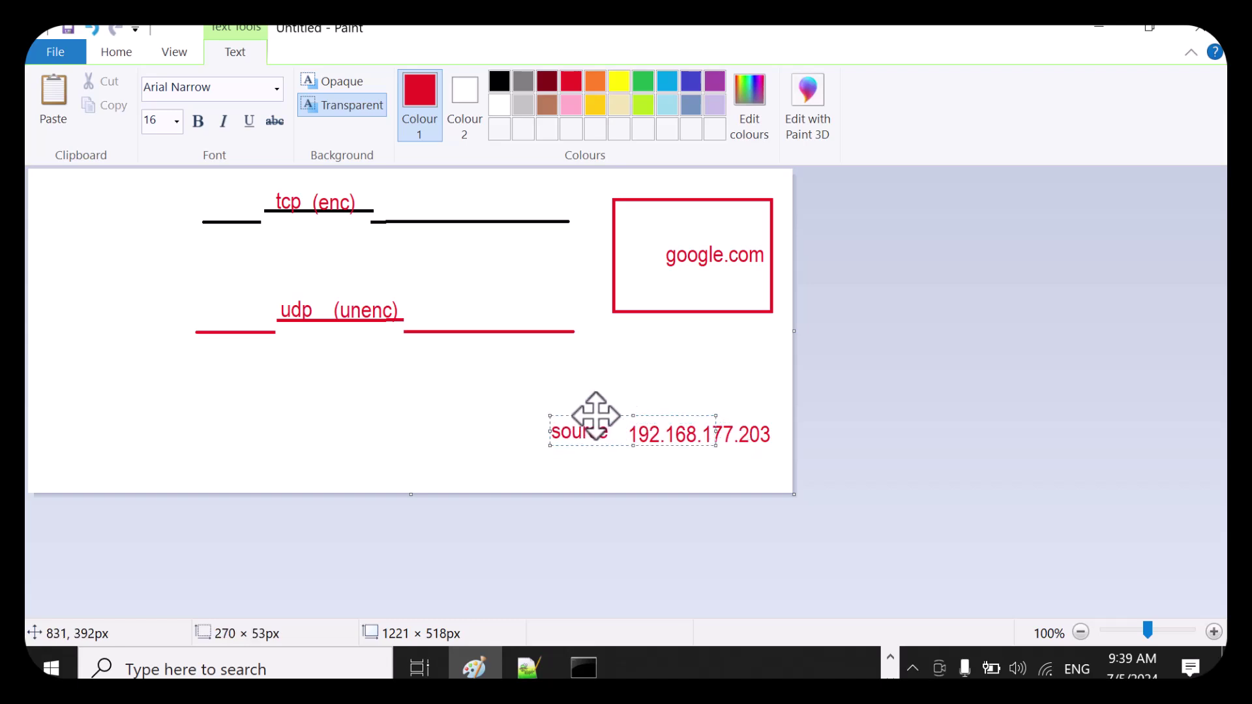
Draw a vertical line from the google.com rectangle down to the 192.168.177.203 text and add the text "request" left of the line
click(620, 386)
click(420, 82)
drag(706, 311, 707, 417)
click(629, 352)
click(329, 90)
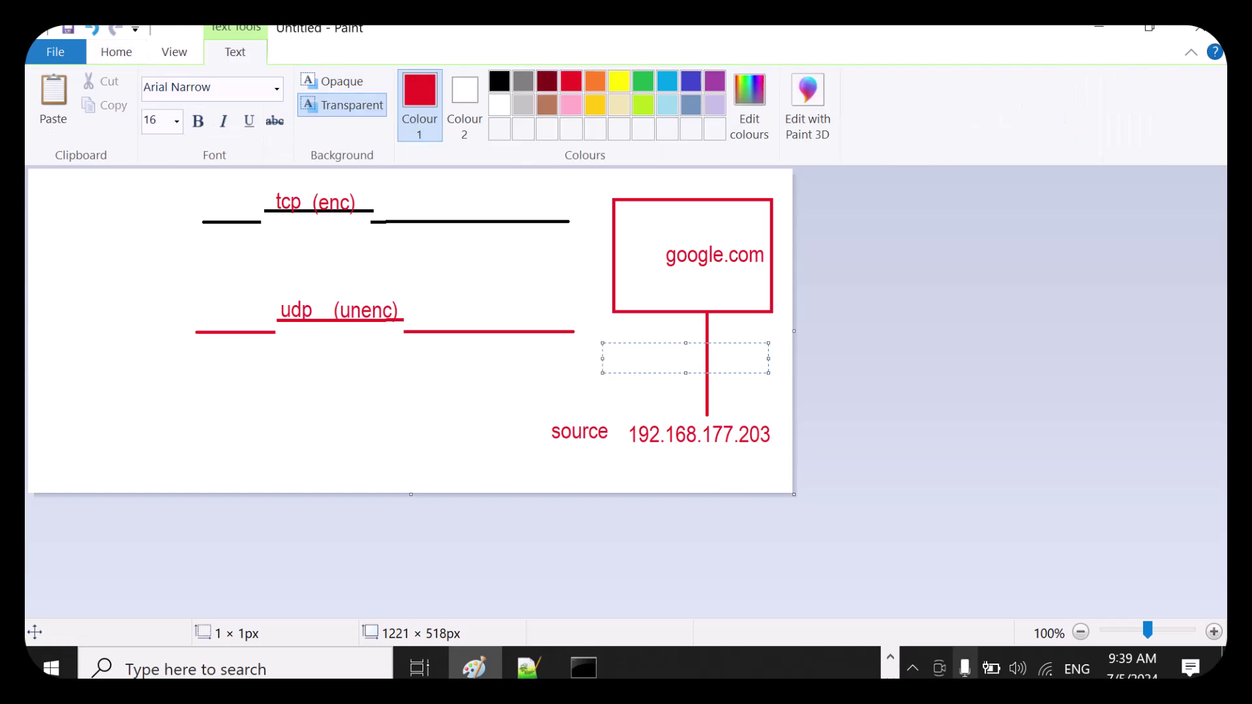
text(request)
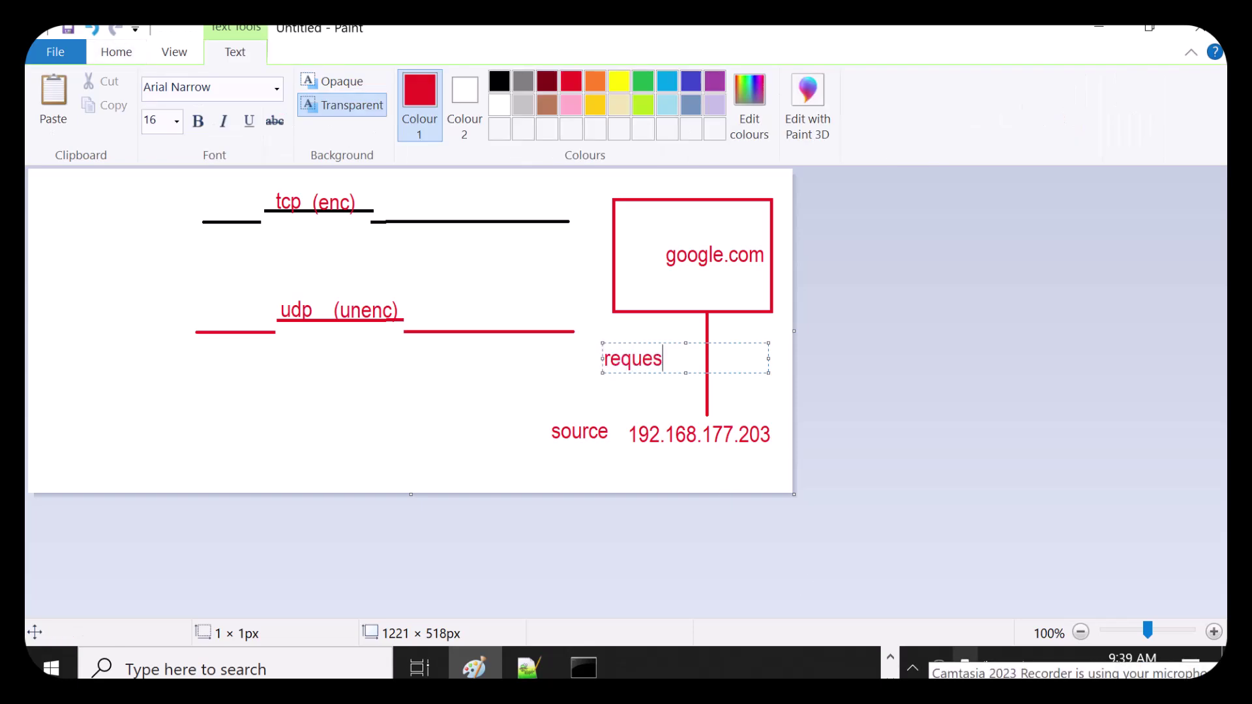
click(611, 409)
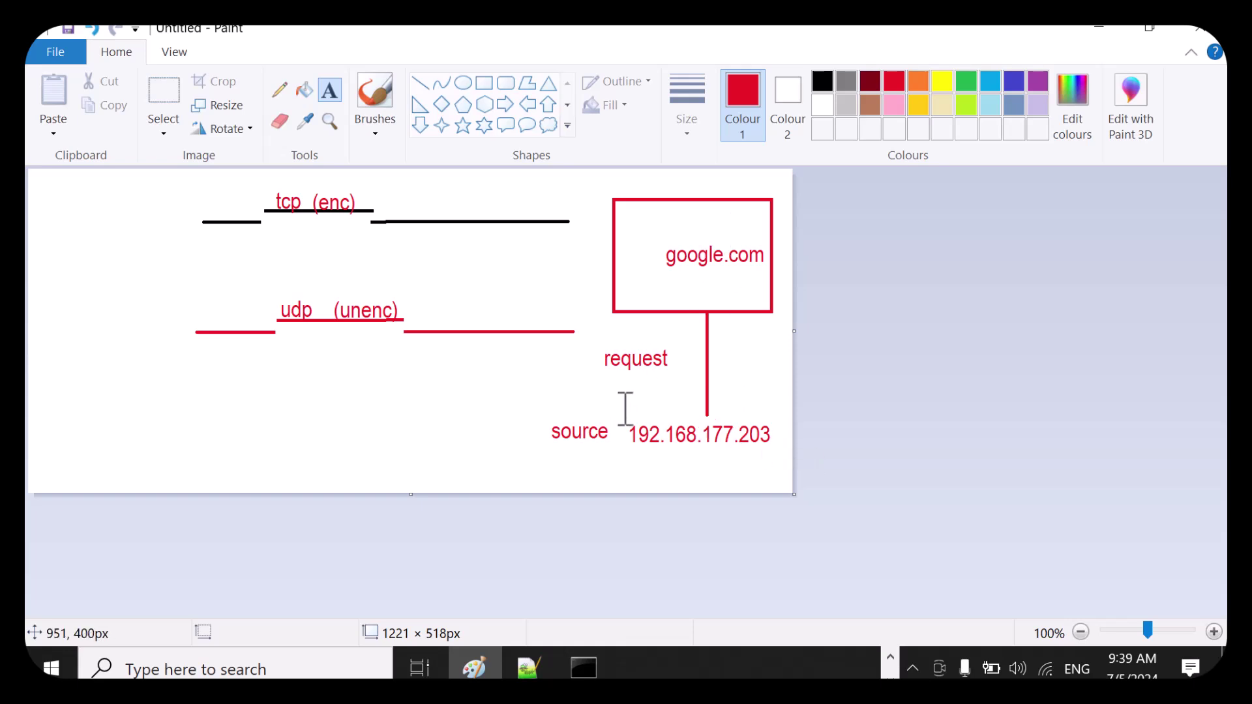
Draw a second, nearly vertical line about 205 px long from inside the google.com rectangle down to the IP address text
click(421, 84)
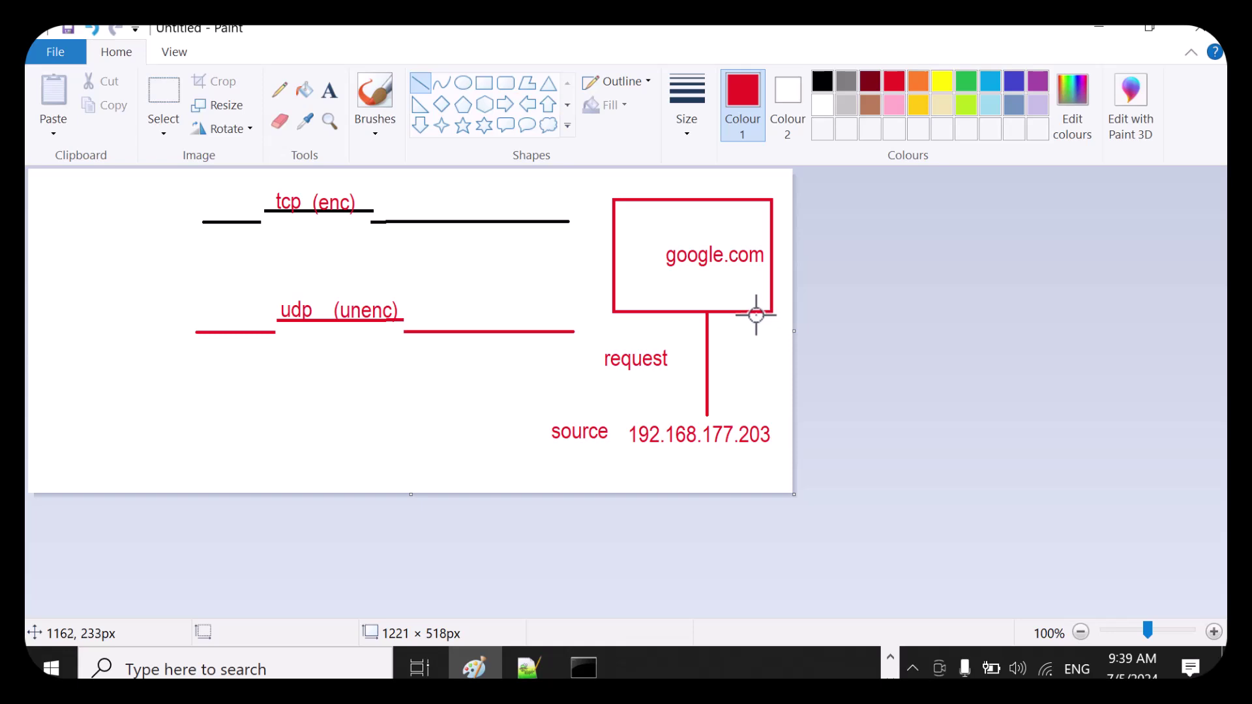
mouse_move(671, 226)
mouse_down()
mouse_move(798, 311)
mouse_move(719, 299)
mouse_up()
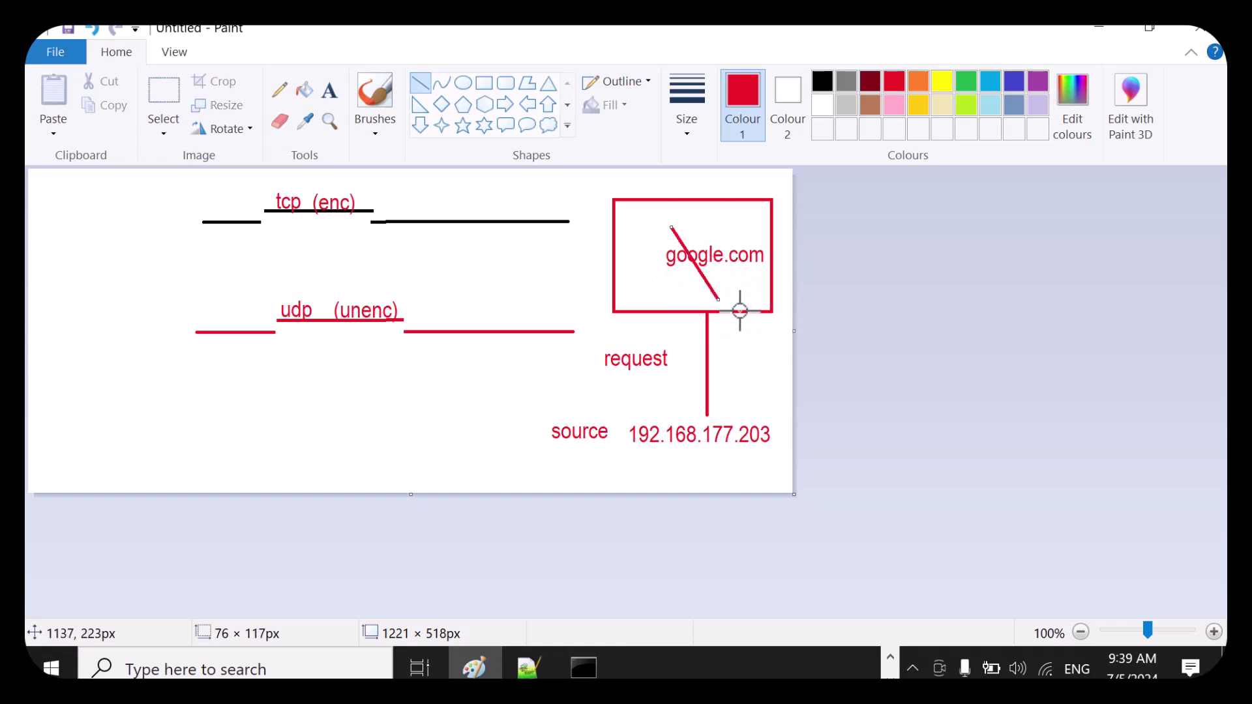
key(Delete)
drag(735, 293, 739, 421)
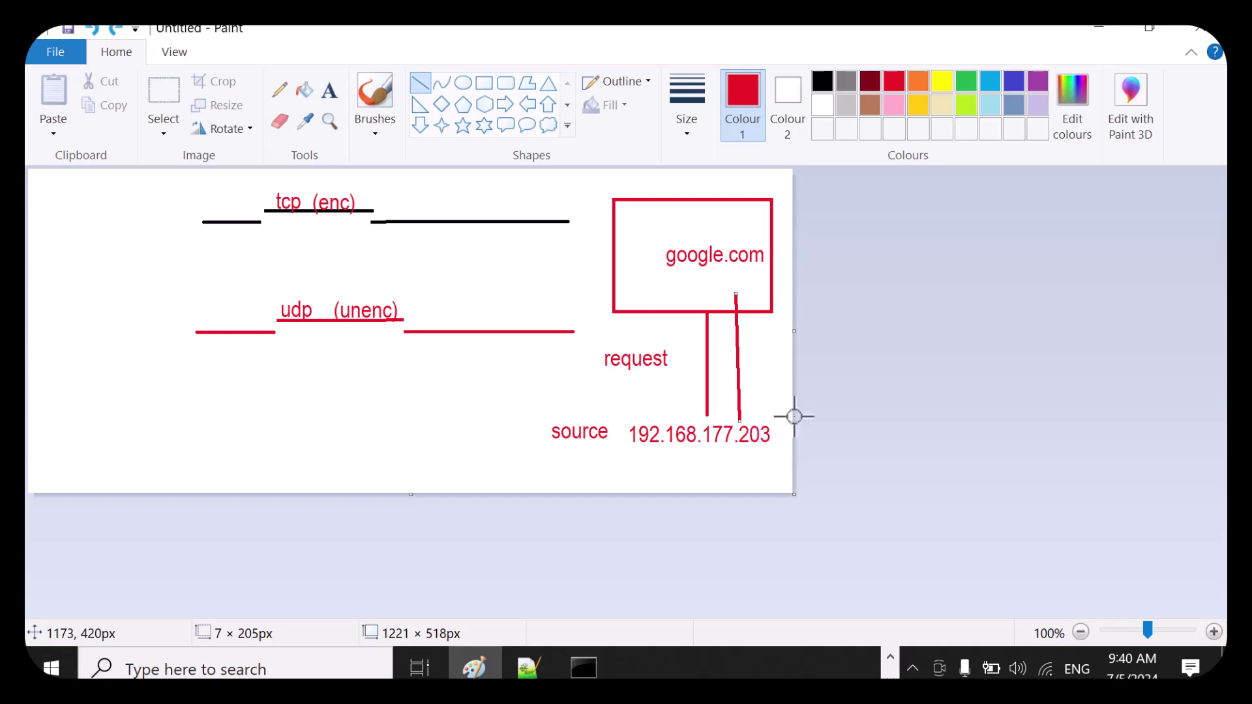
Switch from Paint to Chrome and load google.com in the tab showing the connection error
click(1108, 26)
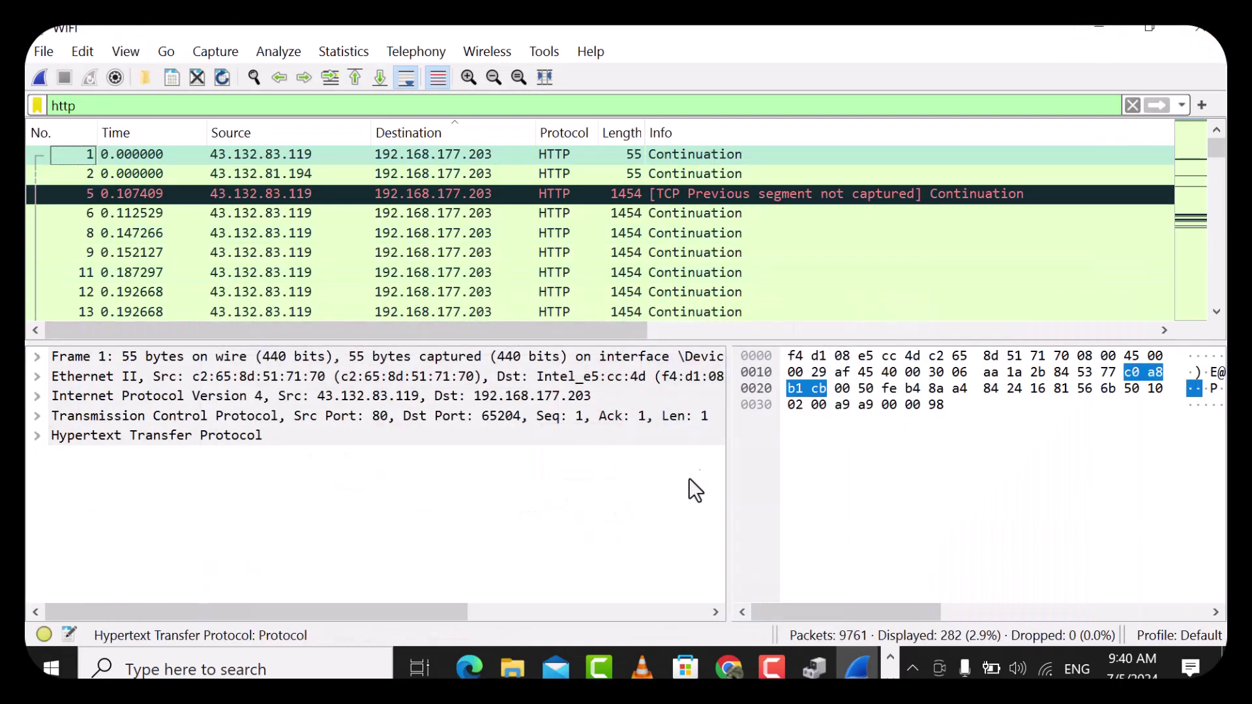
click(729, 671)
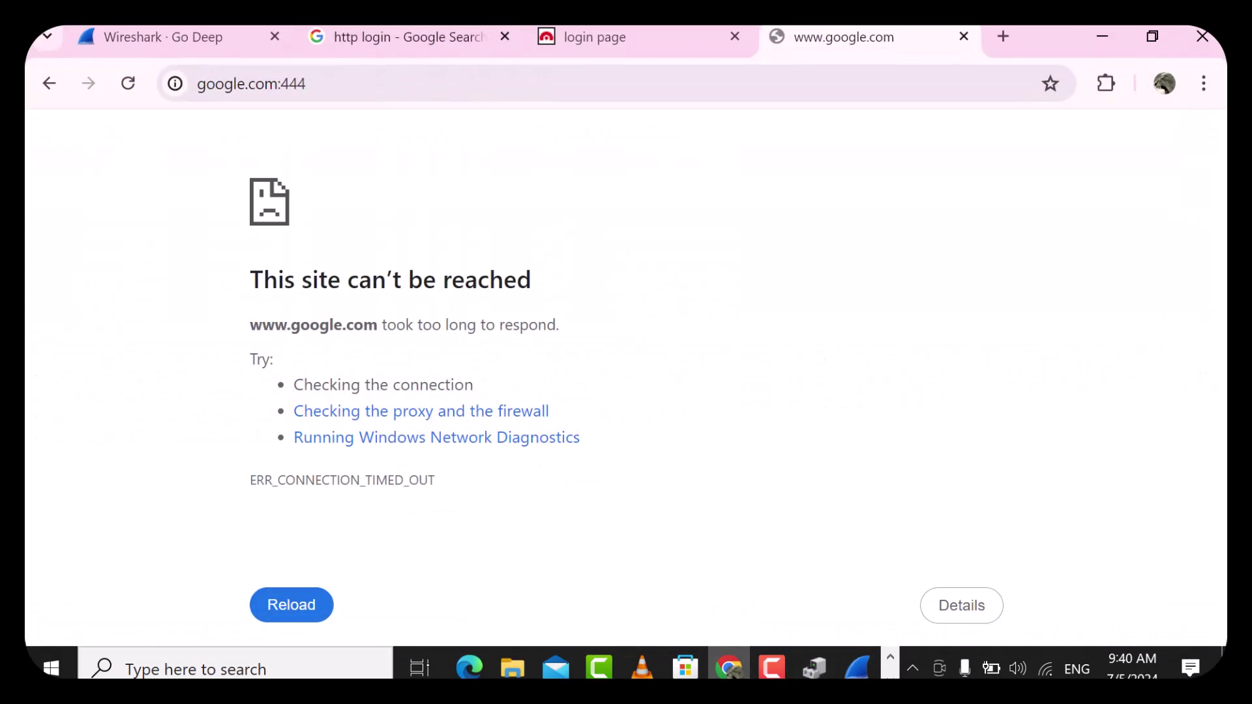
click(778, 88)
text(gppg)
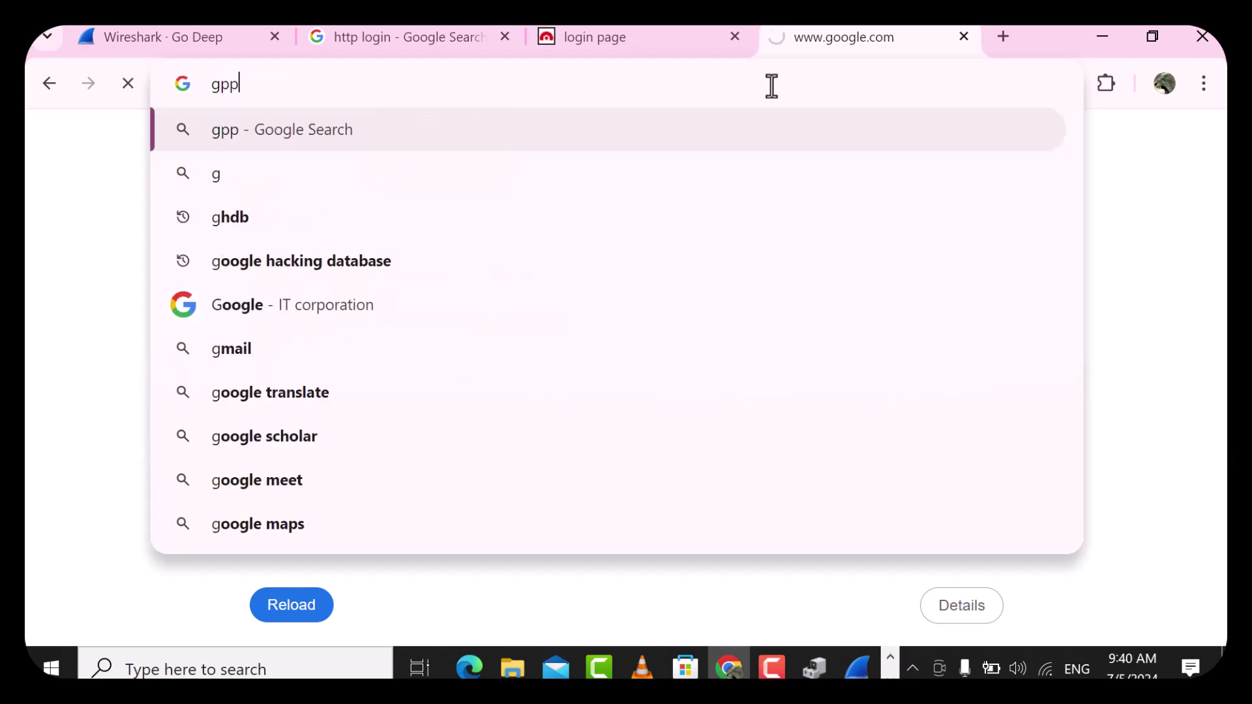
key(BackSpace)
key(BackSpace)
key(BackSpace)
text(og)
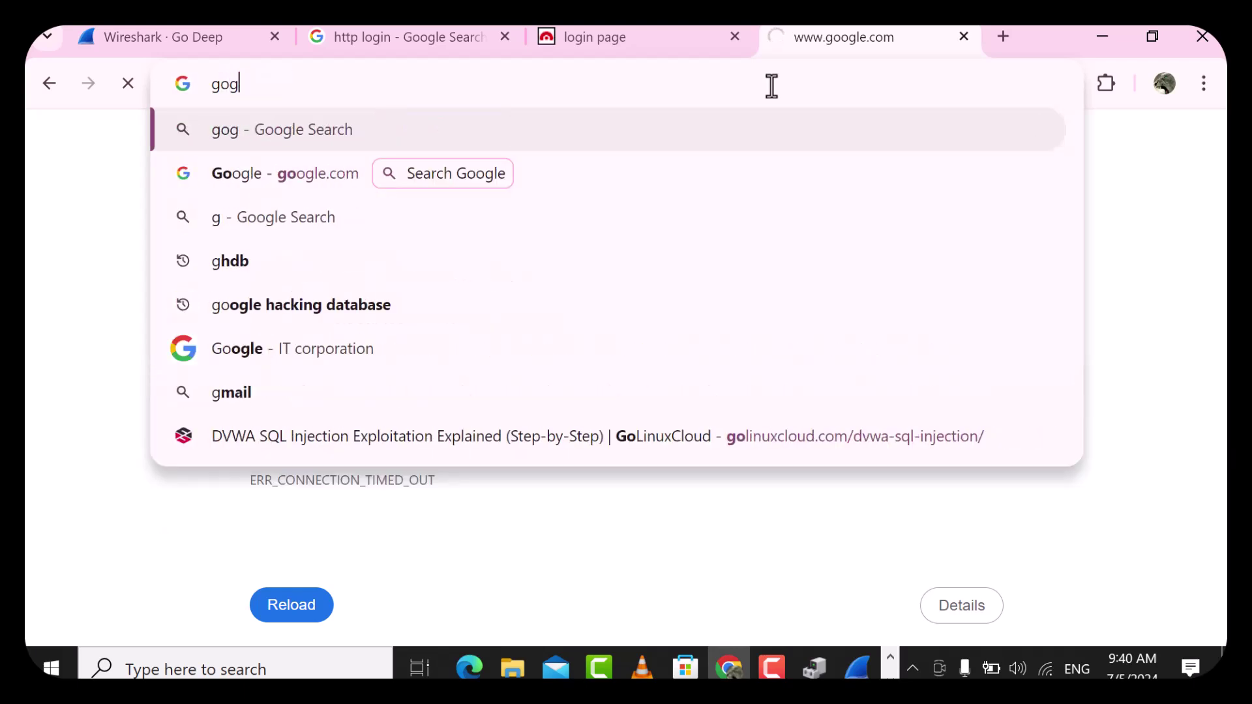
text(le.com)
key(BackSpace)
key(BackSpace)
key(BackSpace)
key(BackSpace)
key(BackSpace)
key(BackSpace)
key(BackSpace)
key(BackSpace)
key(BackSpace)
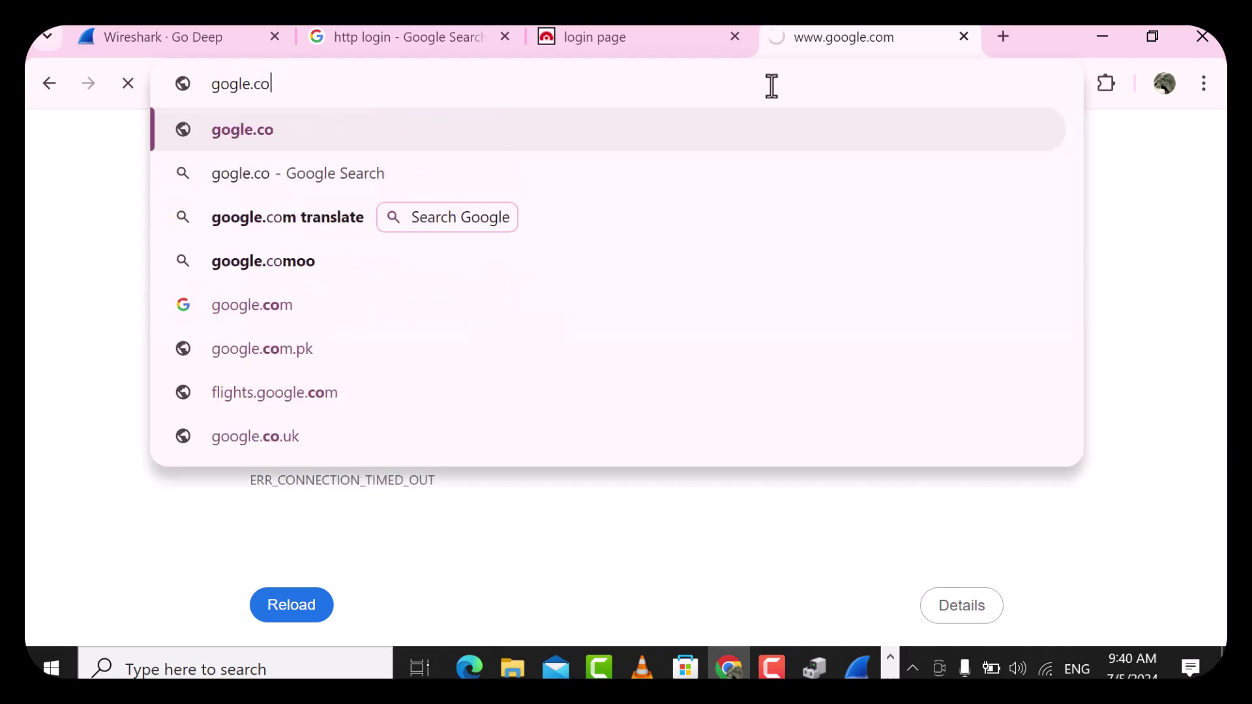
text(google.com)
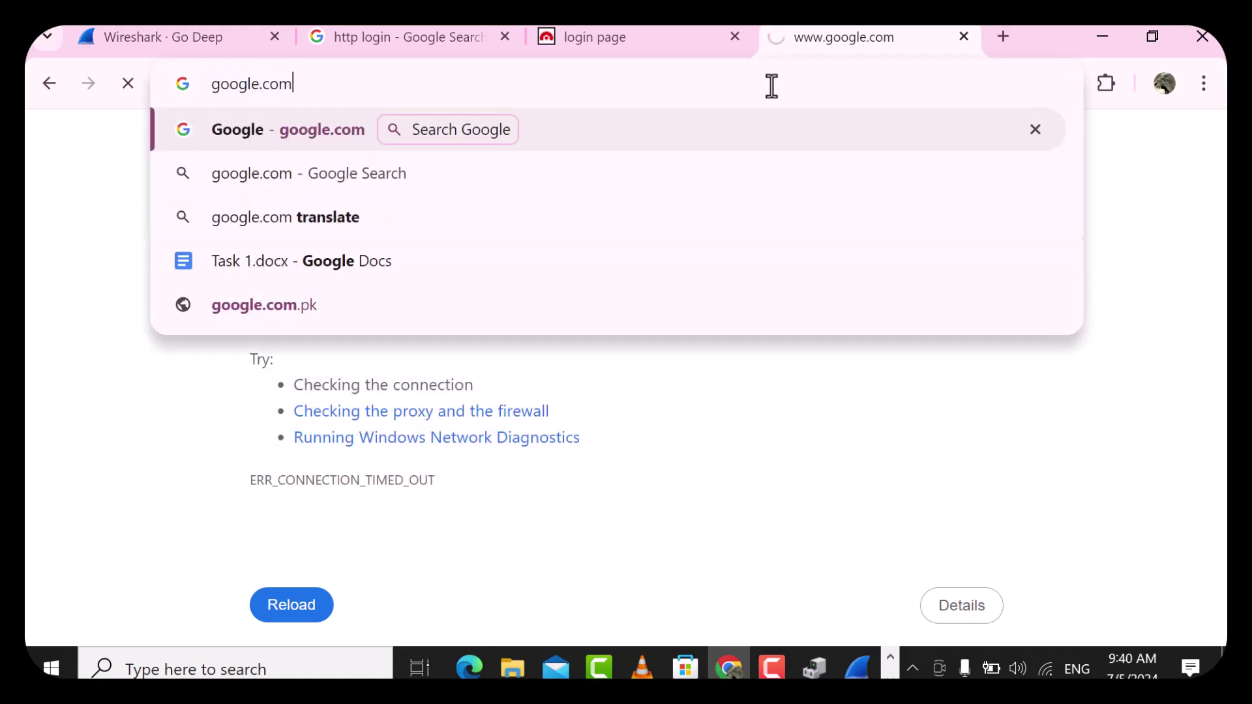
key(Return)
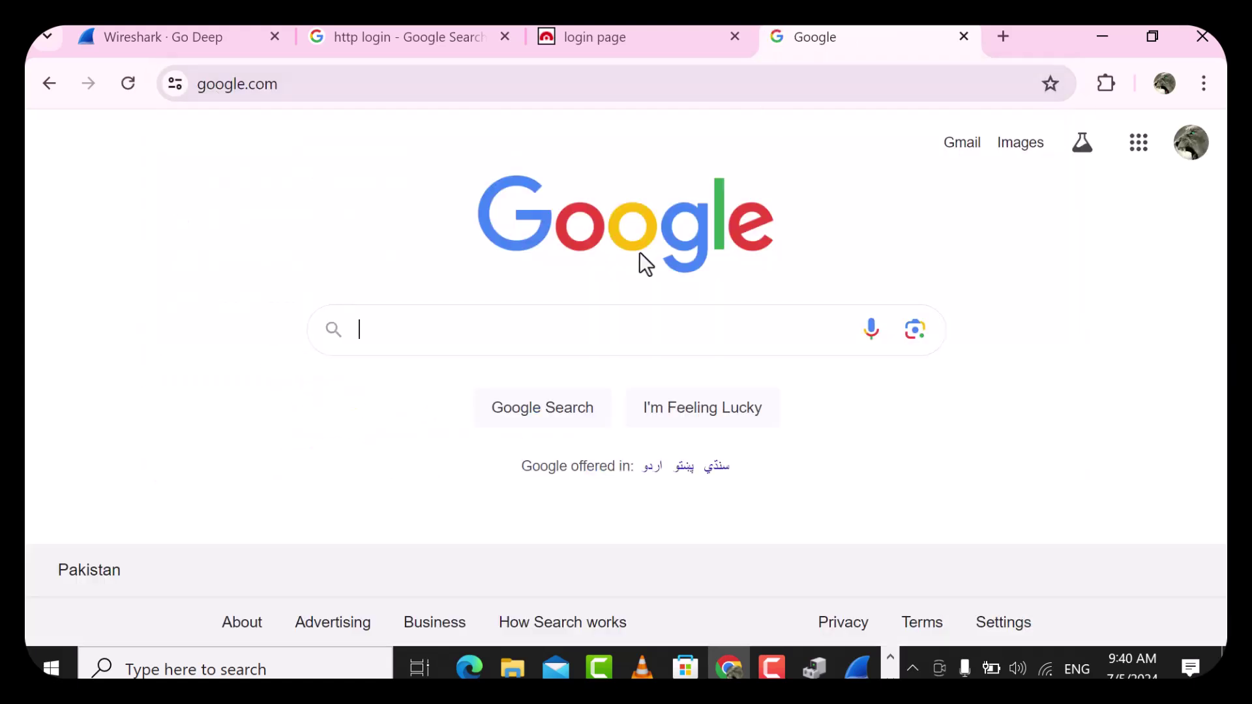
Search Google for "ports range" and go to the featured answer in the results
click(626, 336)
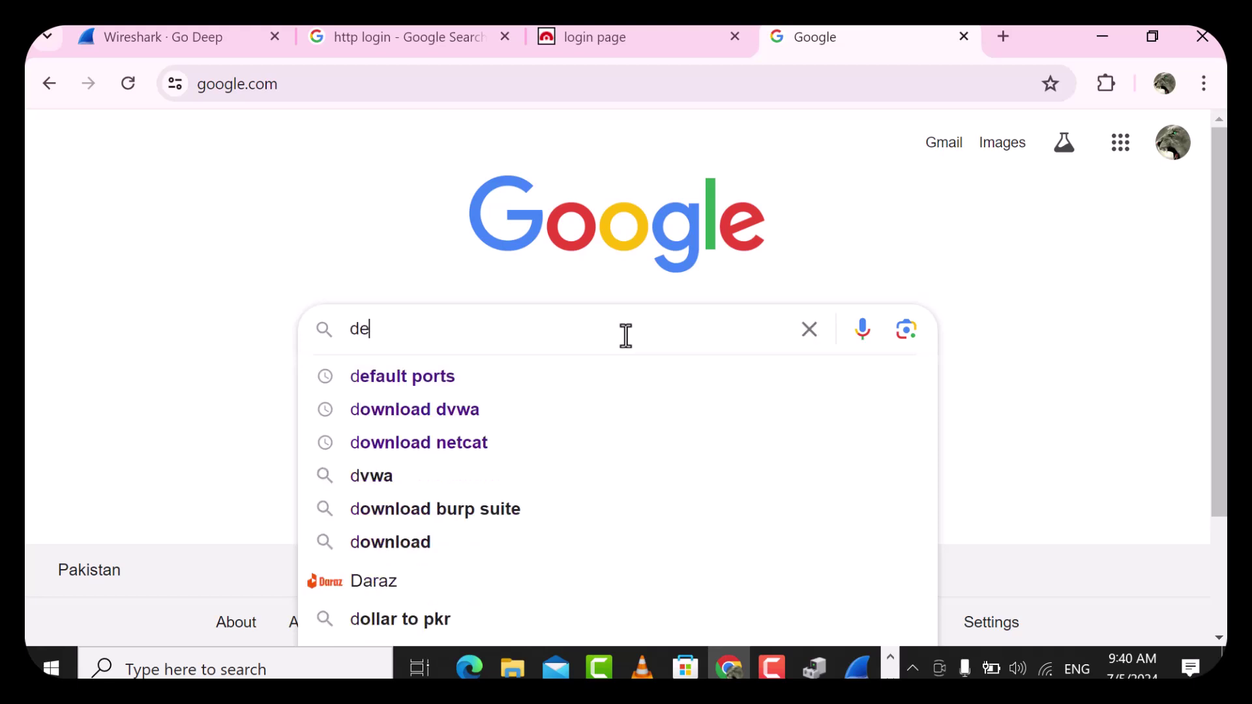
key(BackSpace)
key(BackSpace)
text(po)
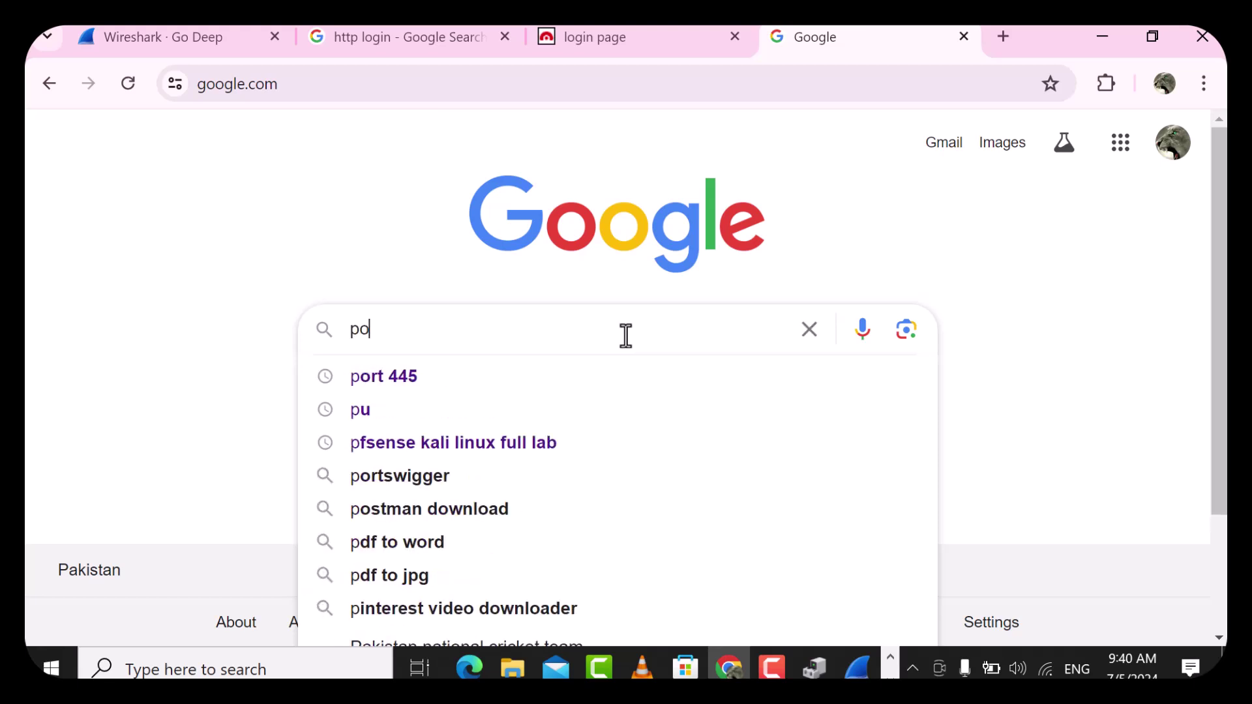
text(rts range)
key(Return)
scroll(559, 354, down, 2)
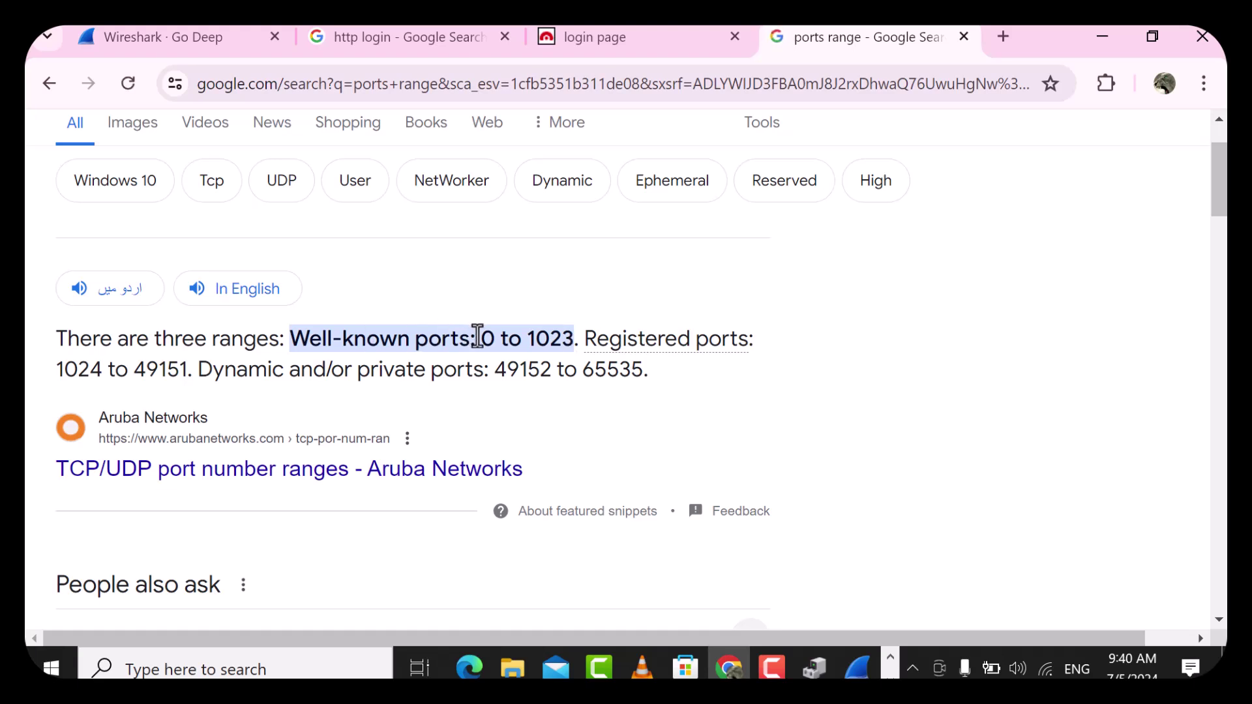
Examine the port ranges in the featured answer, highlighting the well-known range and the highest port number
drag(483, 338, 577, 351)
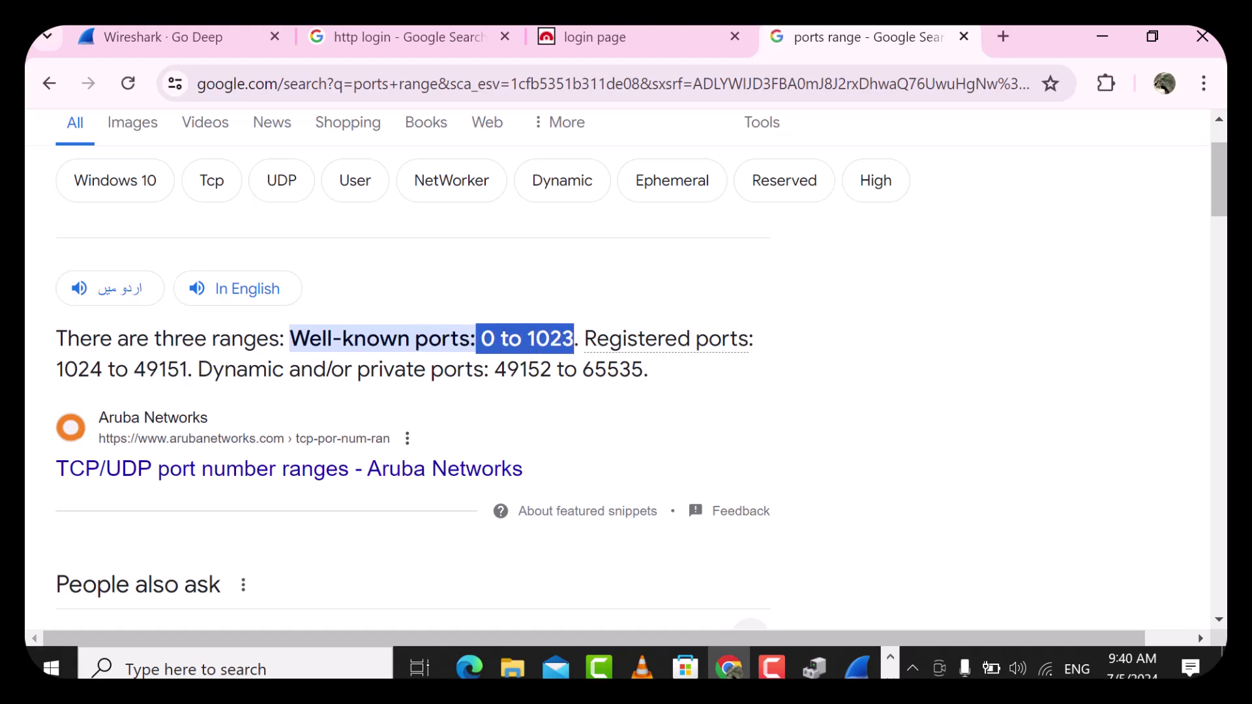
click(728, 668)
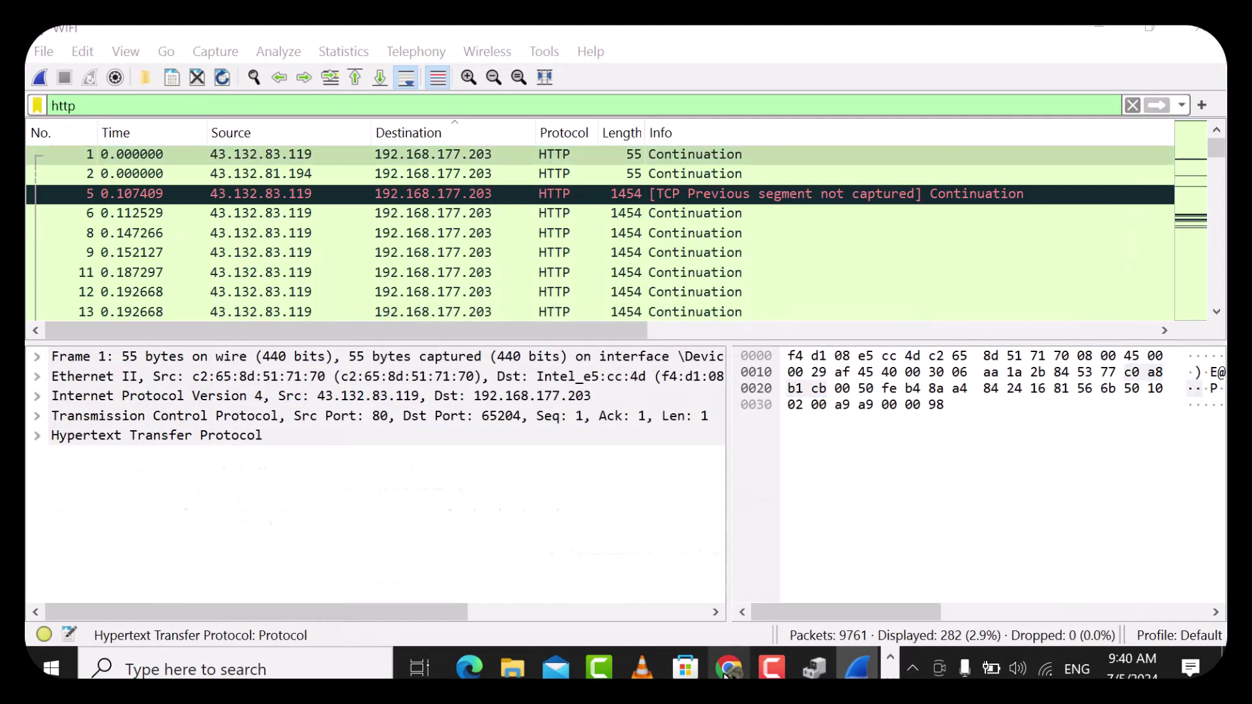
click(728, 670)
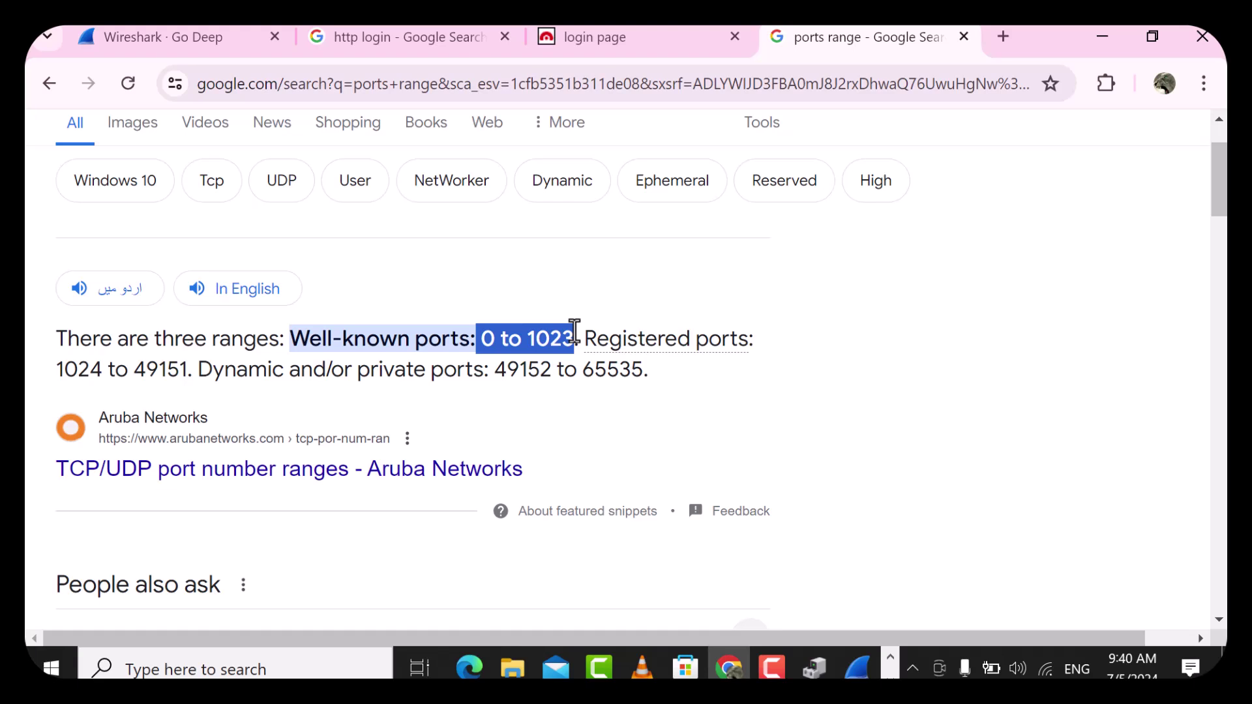
drag(582, 370, 646, 379)
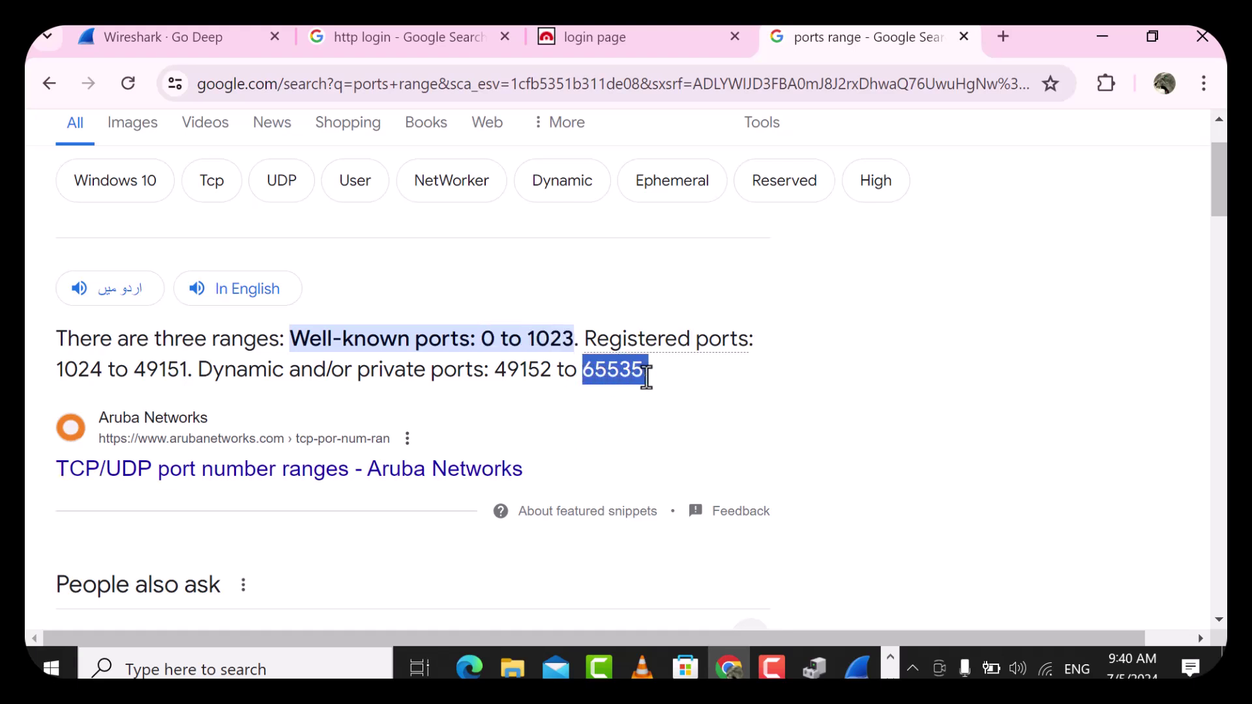
drag(526, 340, 648, 369)
click(481, 334)
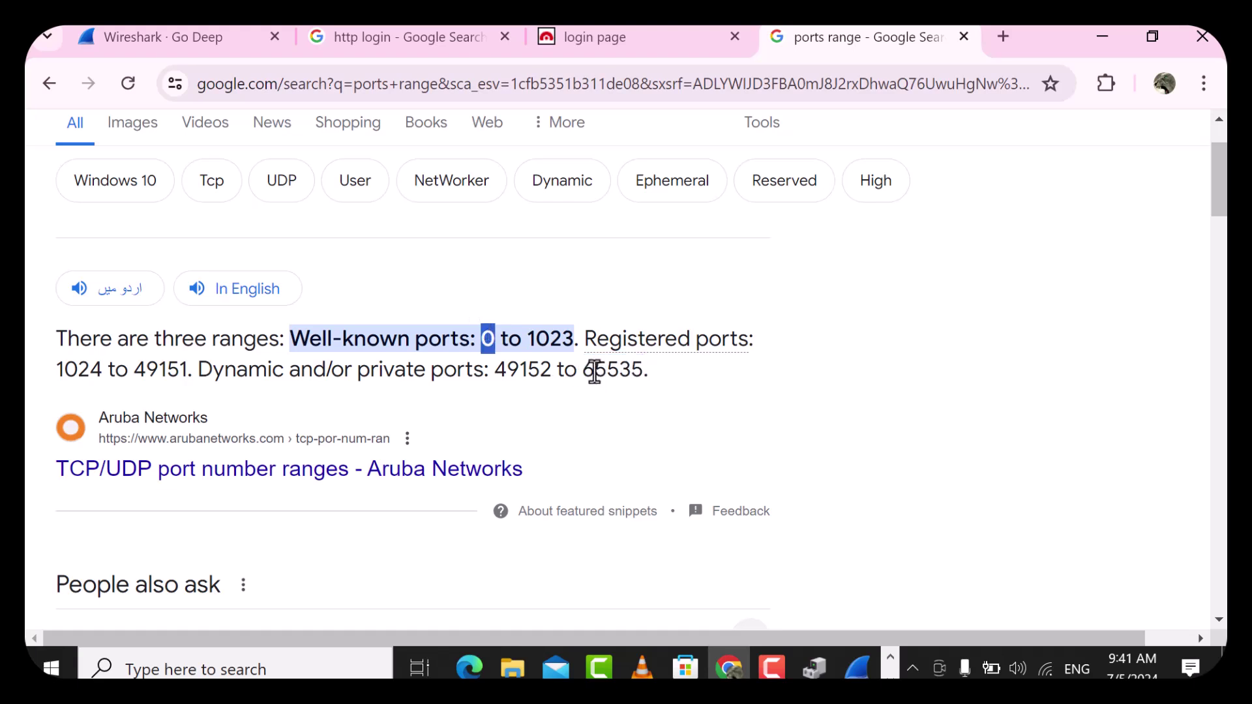
drag(581, 369, 653, 385)
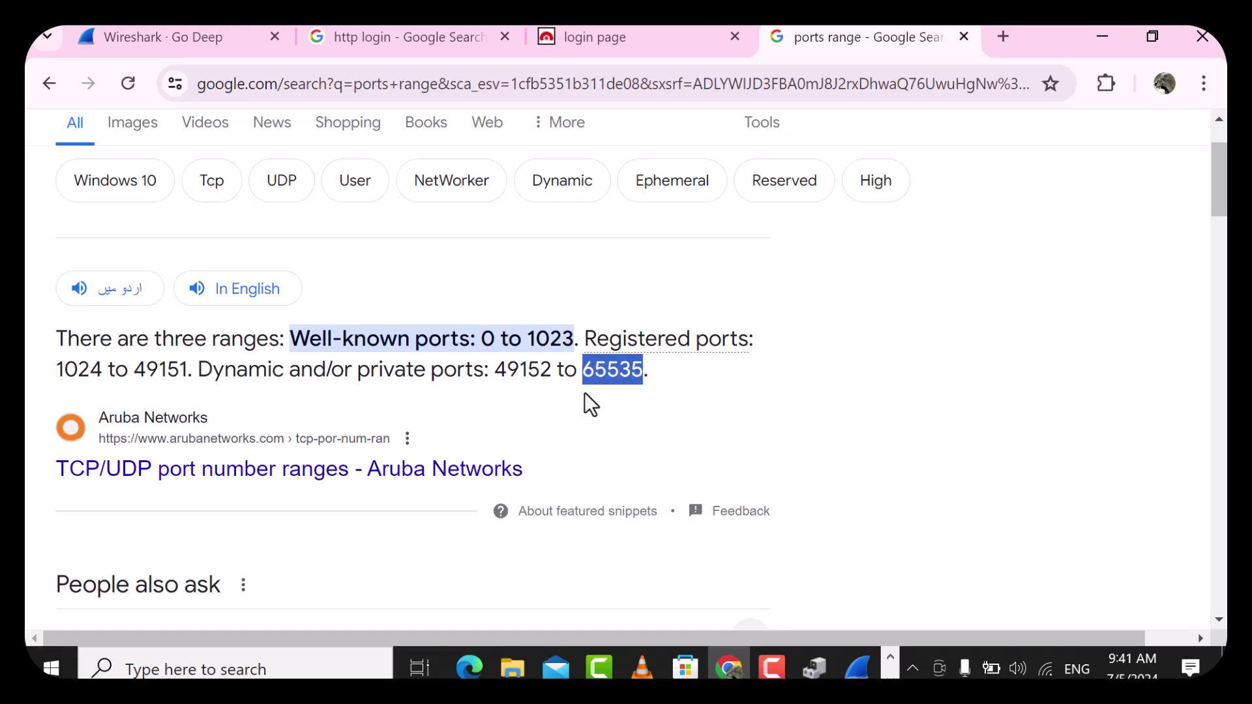
scroll(591, 404, down, 2)
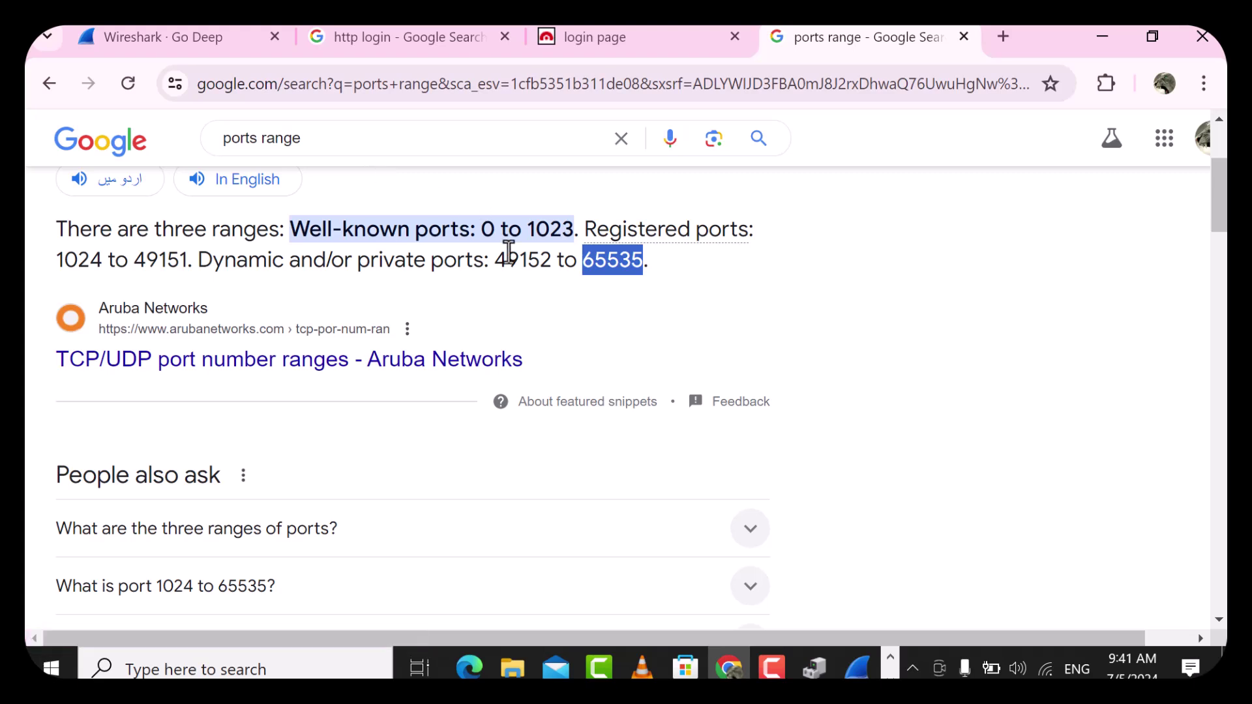
scroll(509, 253, up, 2)
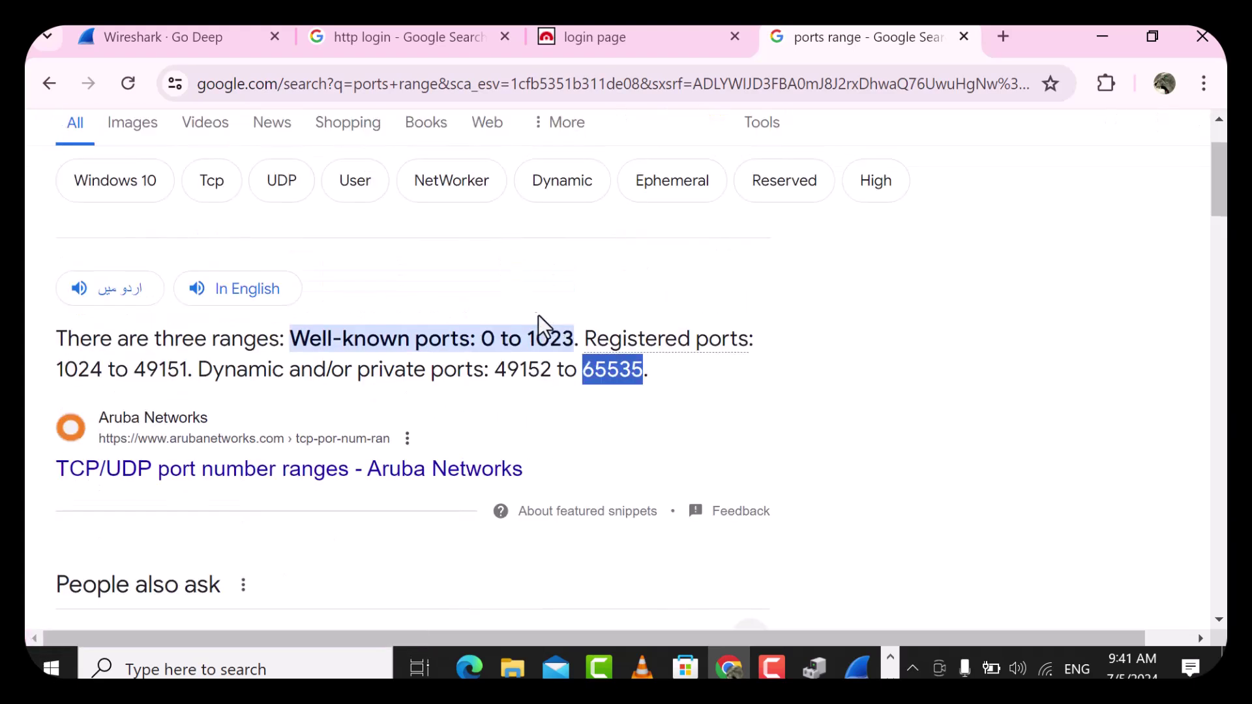
drag(529, 339, 639, 377)
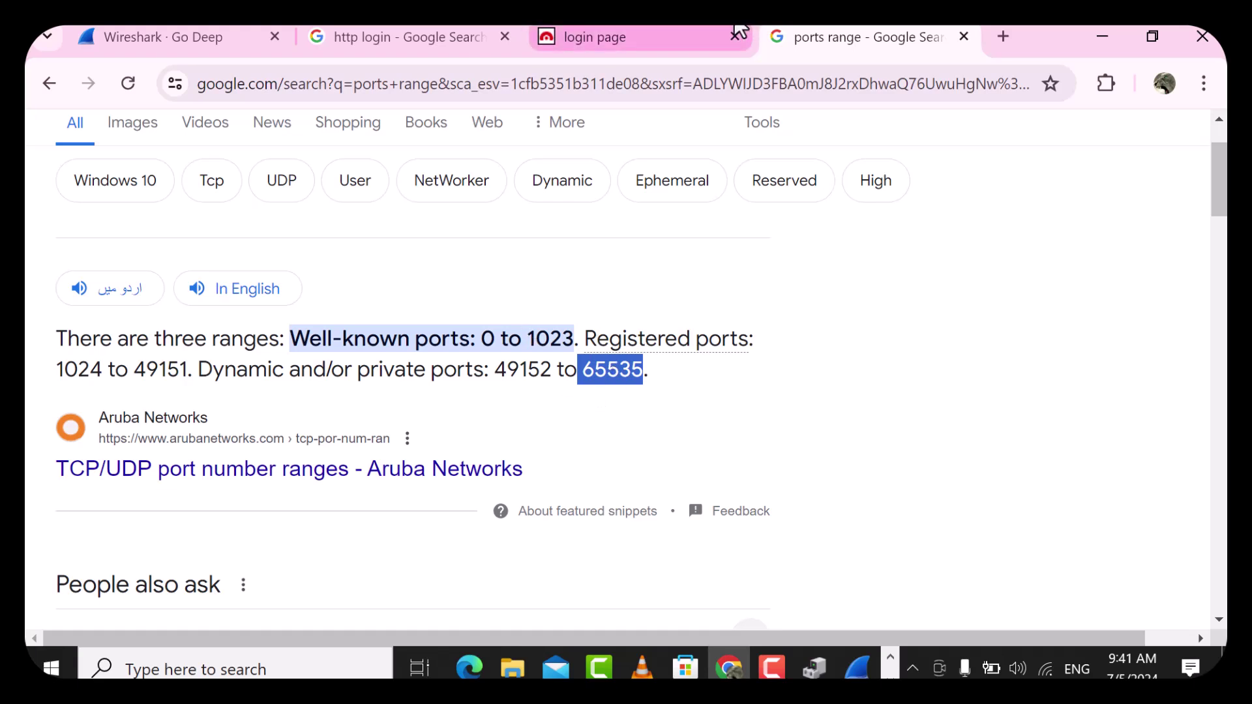
Try to load googe.com:6553 in the login page tab, and close that tab
click(652, 29)
click(573, 85)
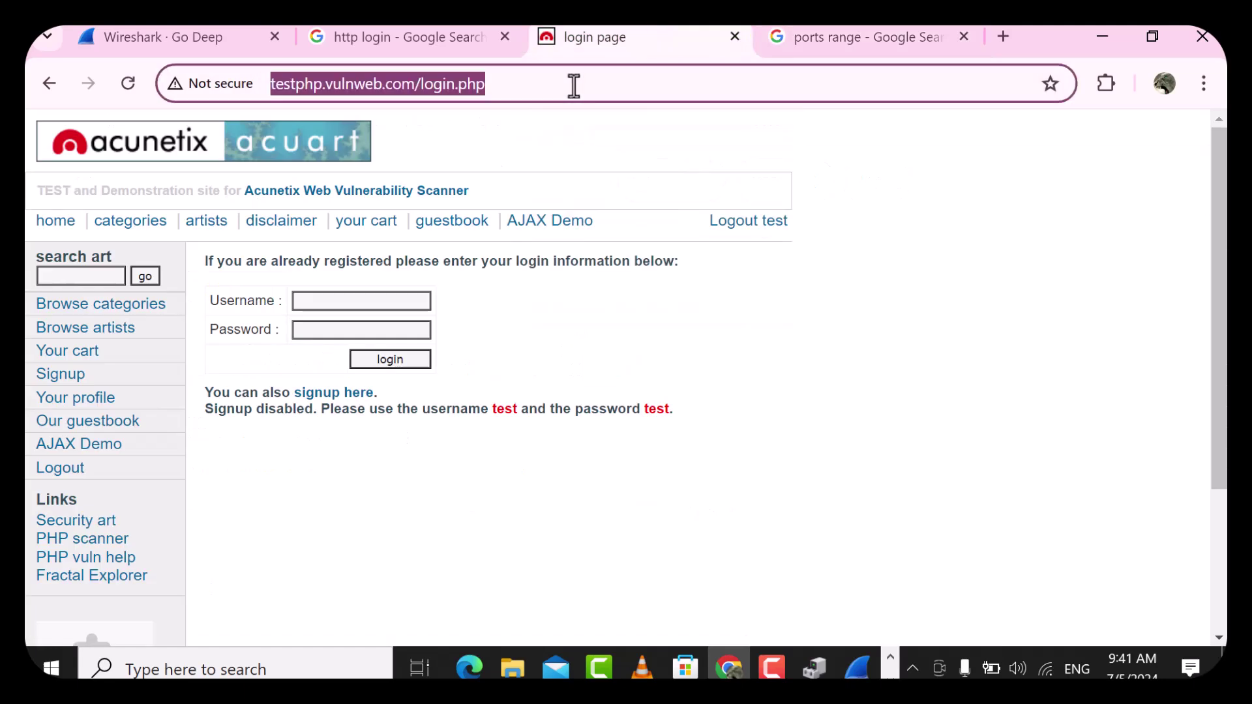
text(googe)
key(BackSpace)
text(e.com)
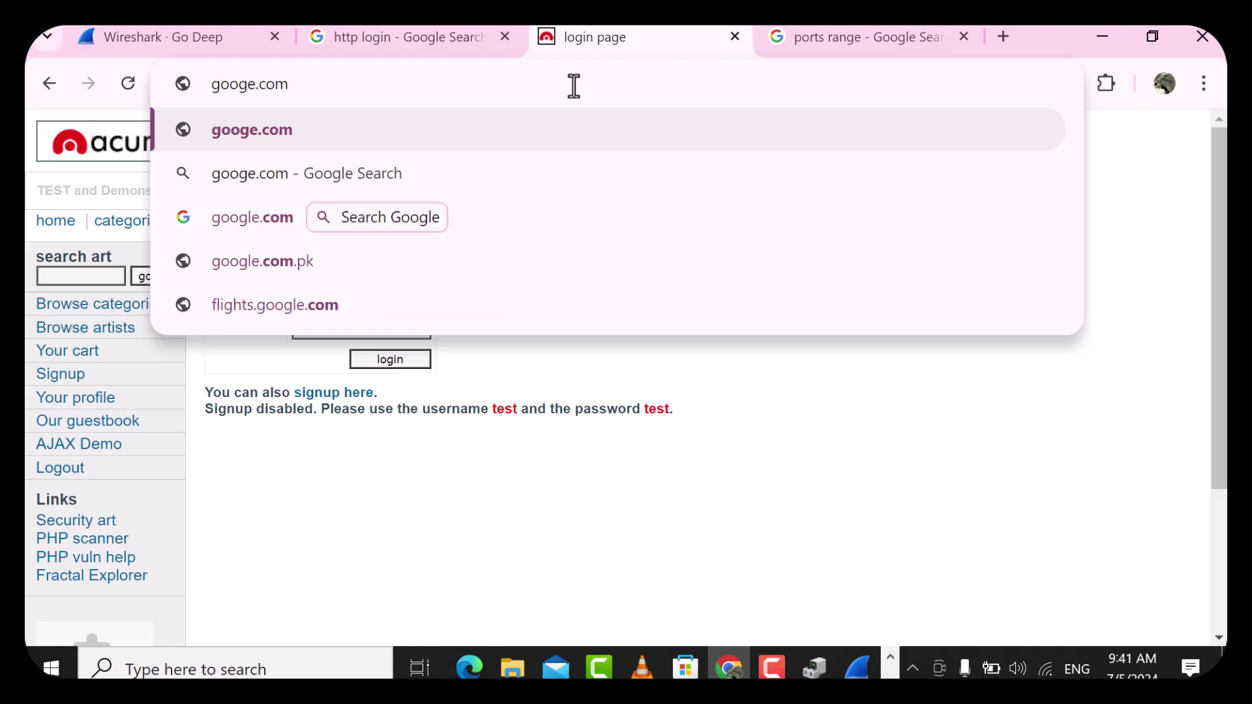
text(:56)
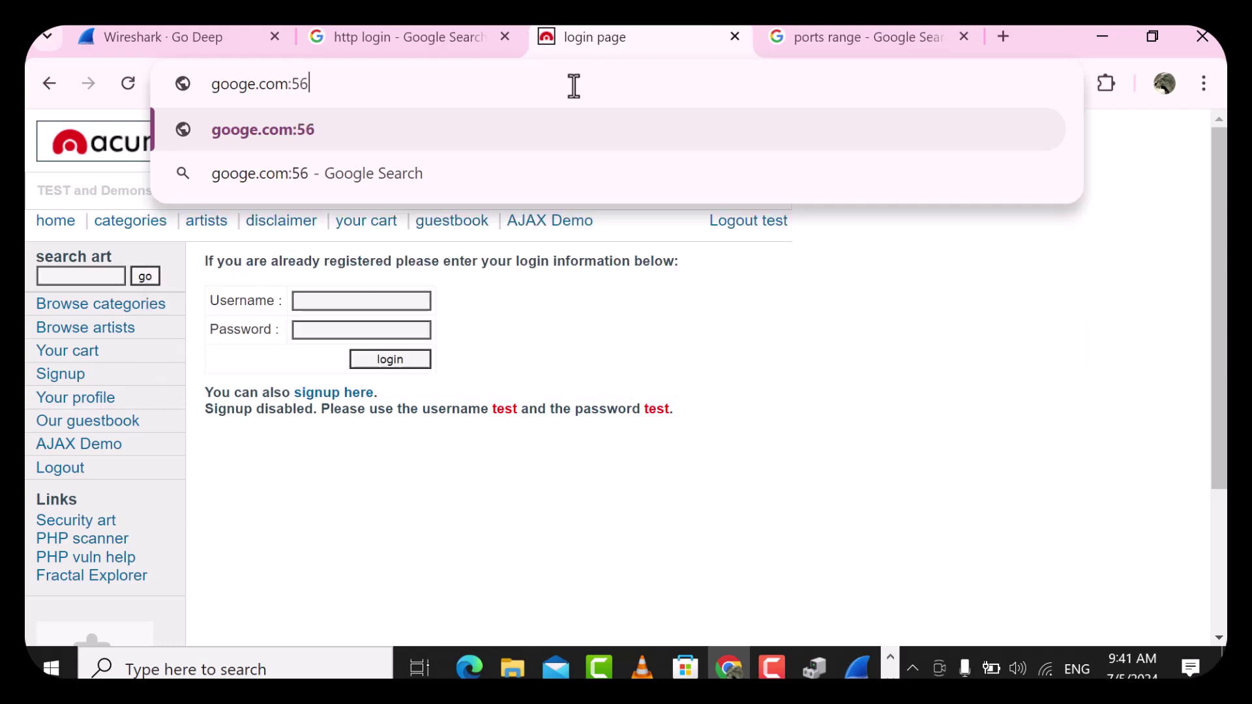
key(BackSpace)
key(BackSpace)
text(6553)
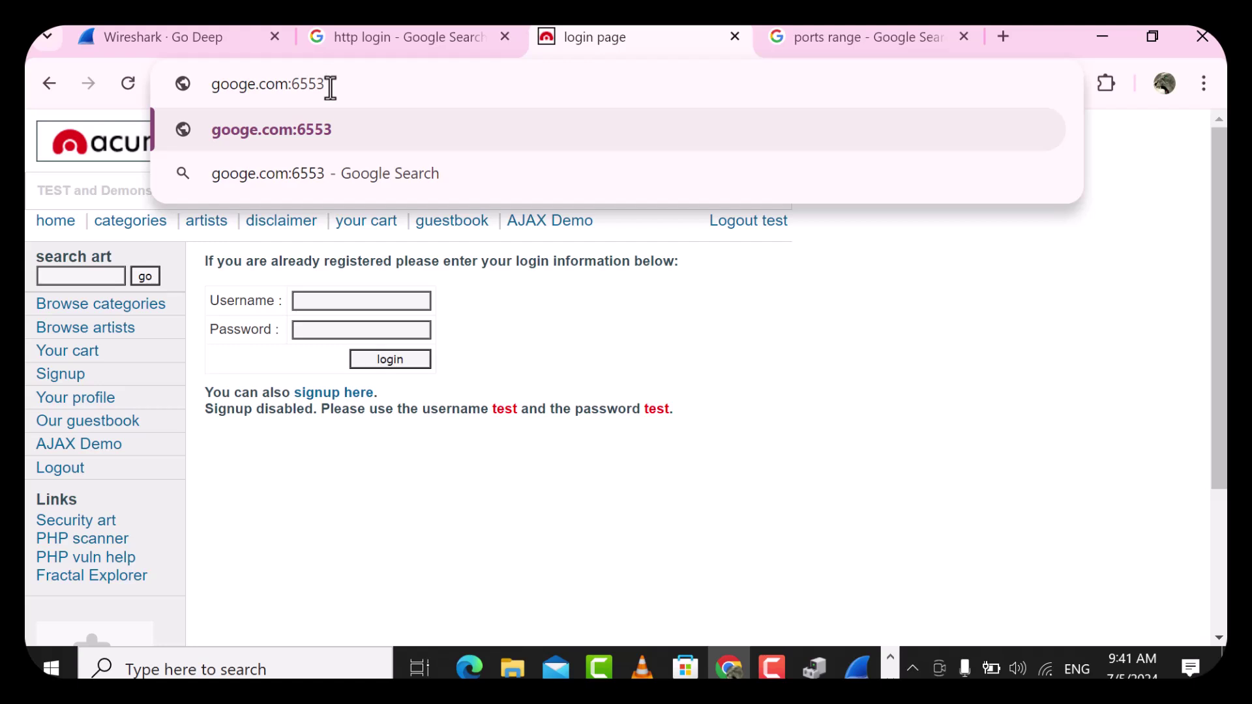
key(Return)
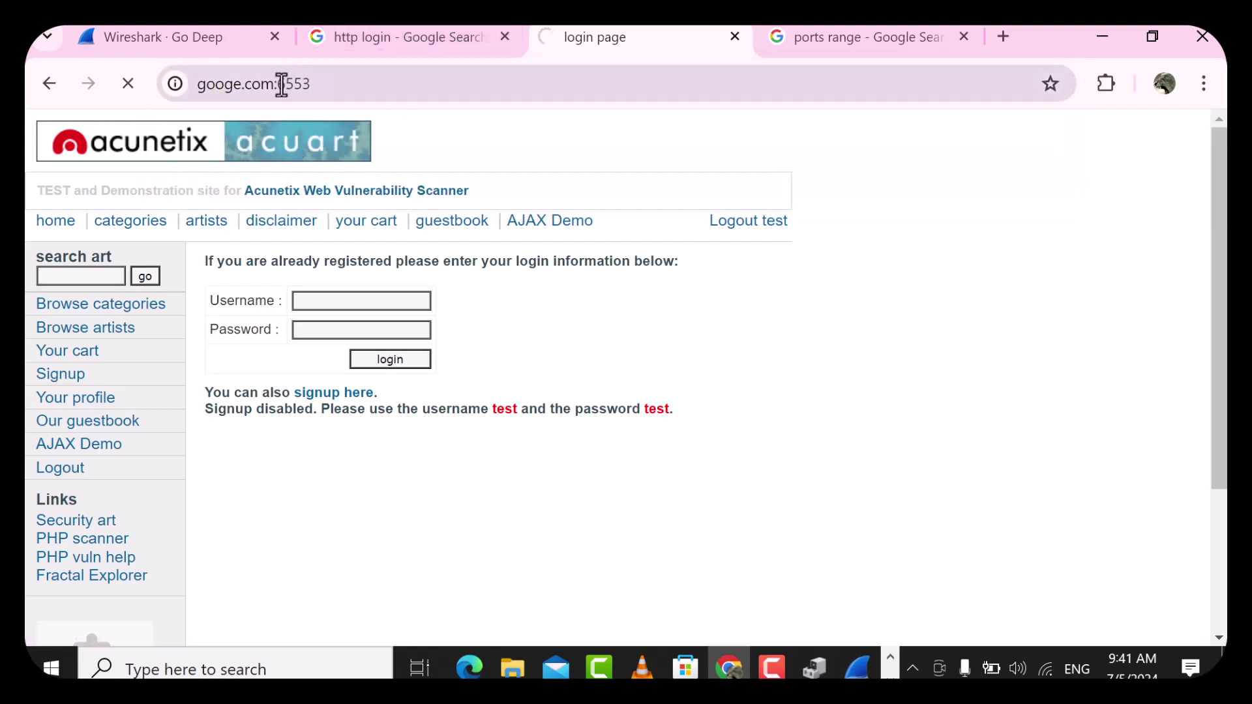
drag(285, 84, 299, 86)
click(348, 84)
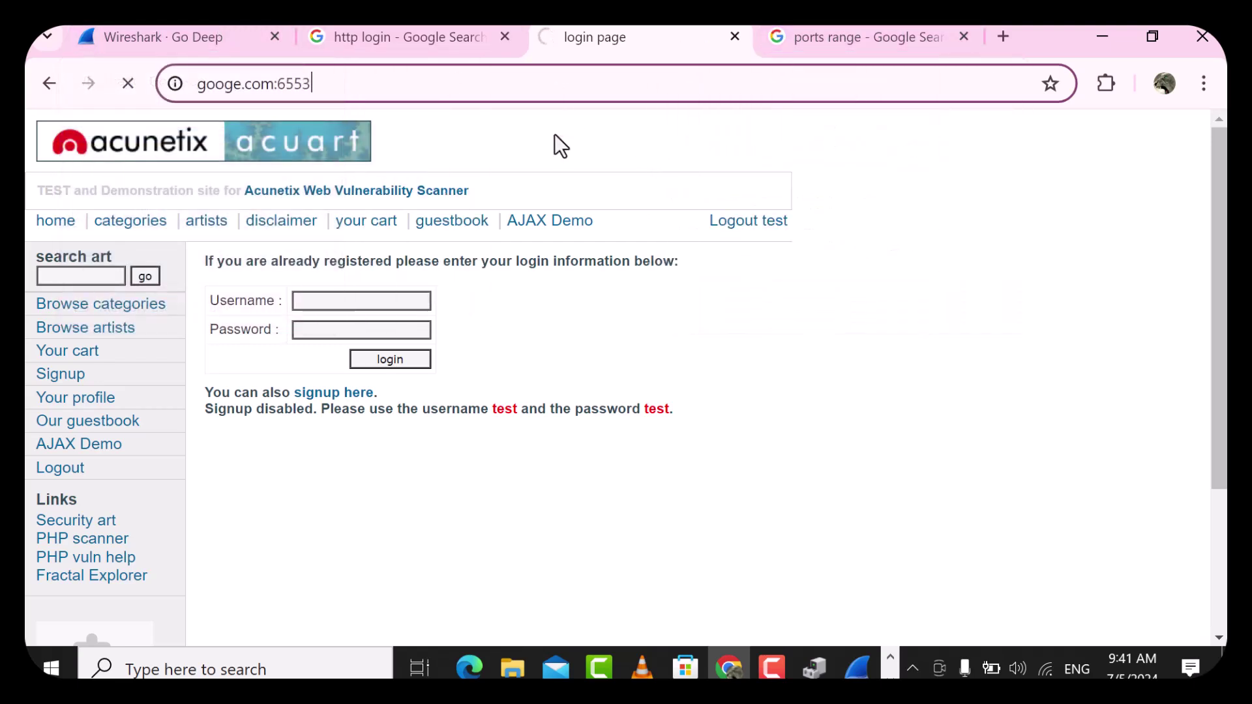
click(734, 38)
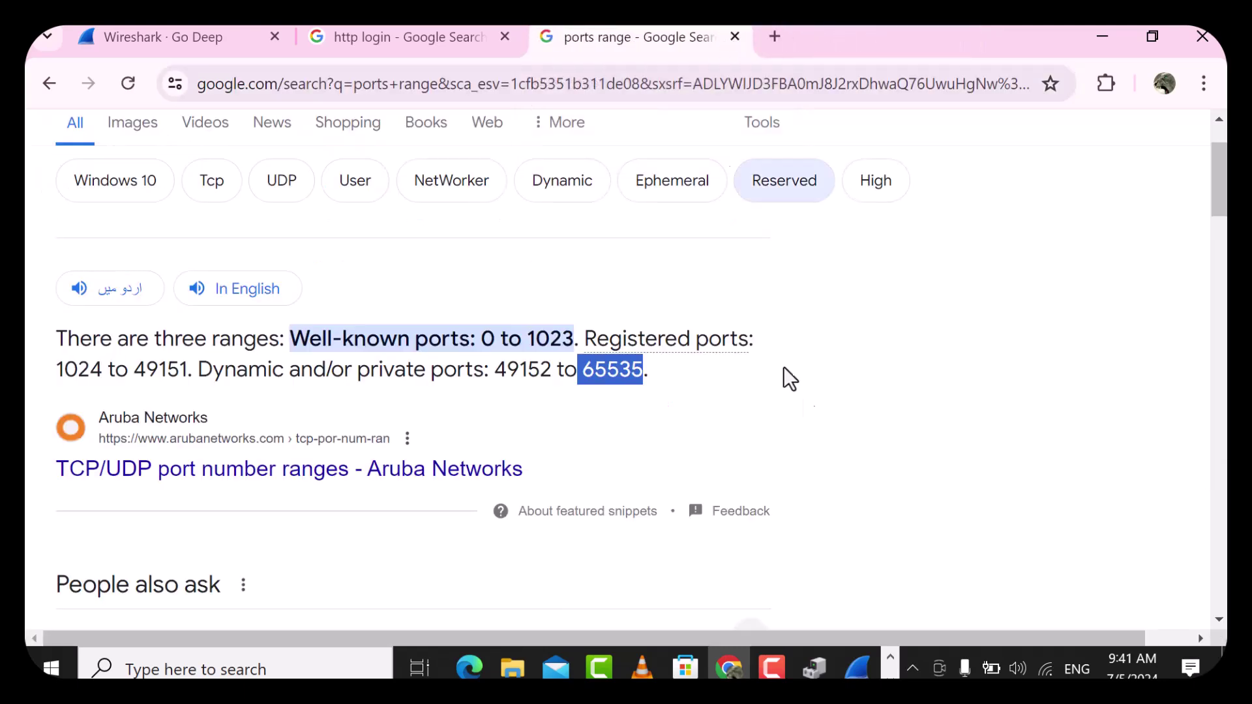
Open the Wikipedia result "List of TCP and UDP port numbers" in a new tab and switch to it
scroll(311, 545, down, 8)
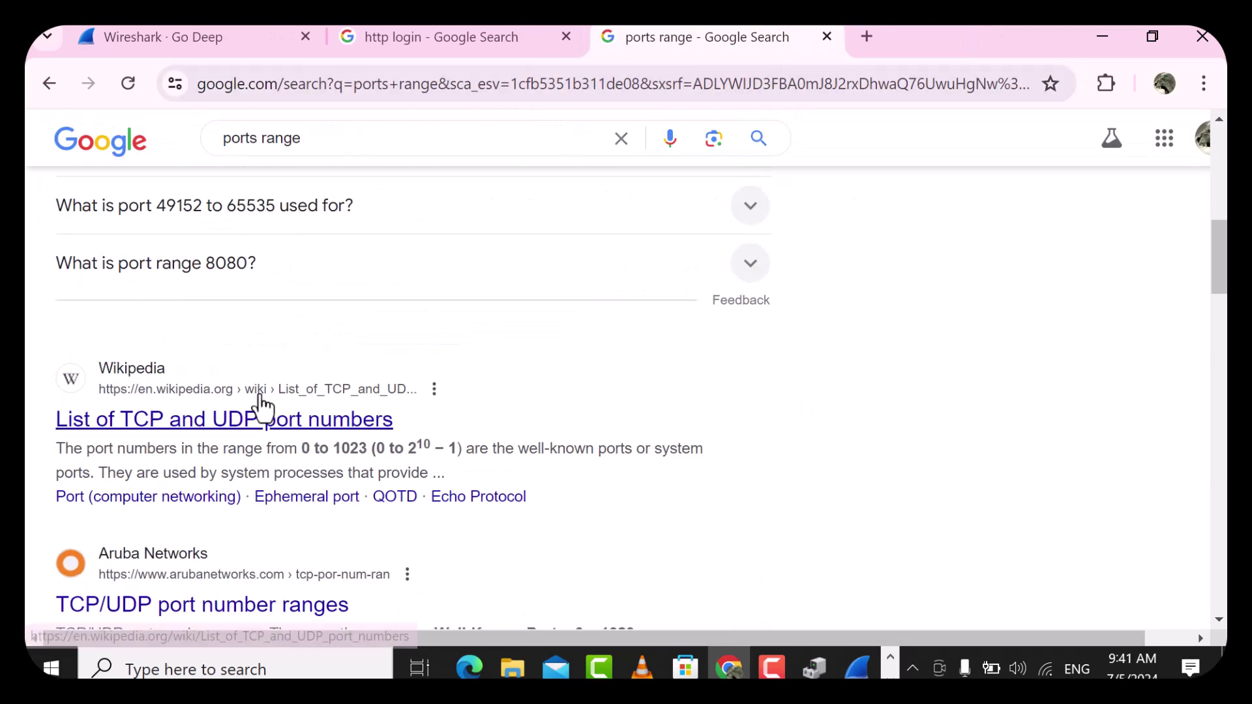
scroll(266, 515, down, 3)
scroll(317, 391, up, 3)
right_click(319, 433)
click(488, 128)
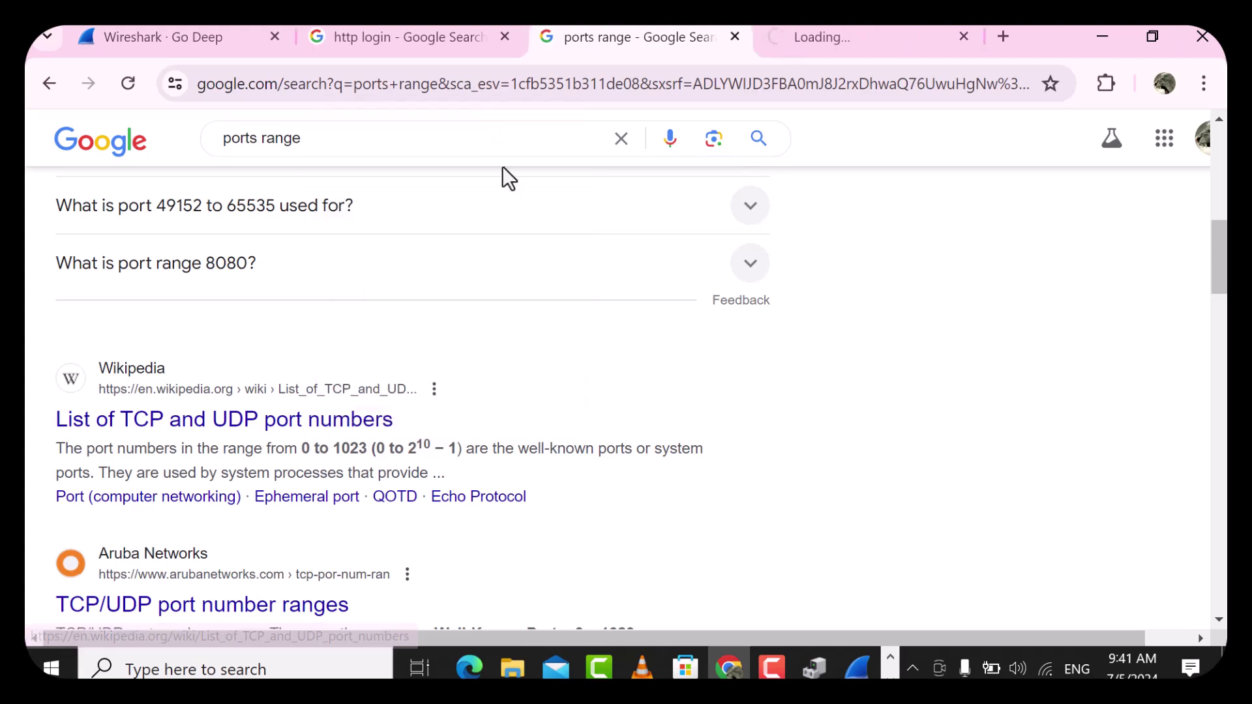
click(851, 29)
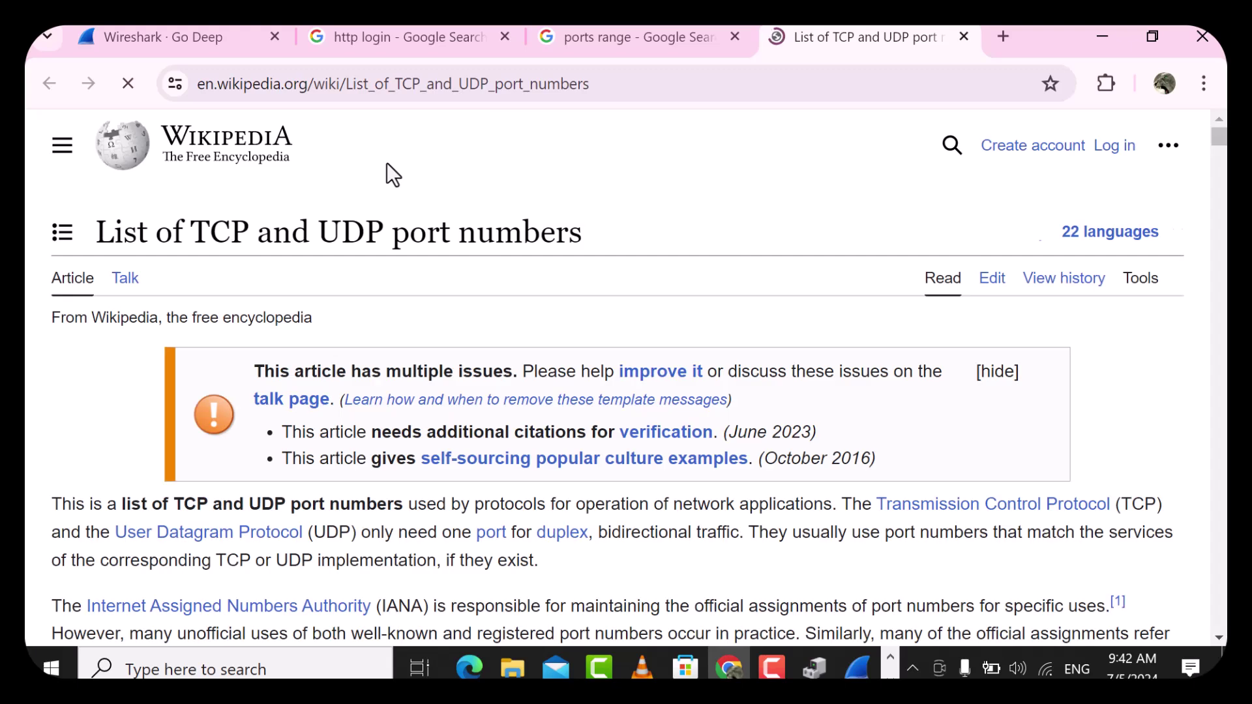
Examine the well-known ports table from port 0 to port 1023, including its TCP and UDP assignments and service descriptions
scroll(387, 164, down, 12)
scroll(388, 168, down, 5)
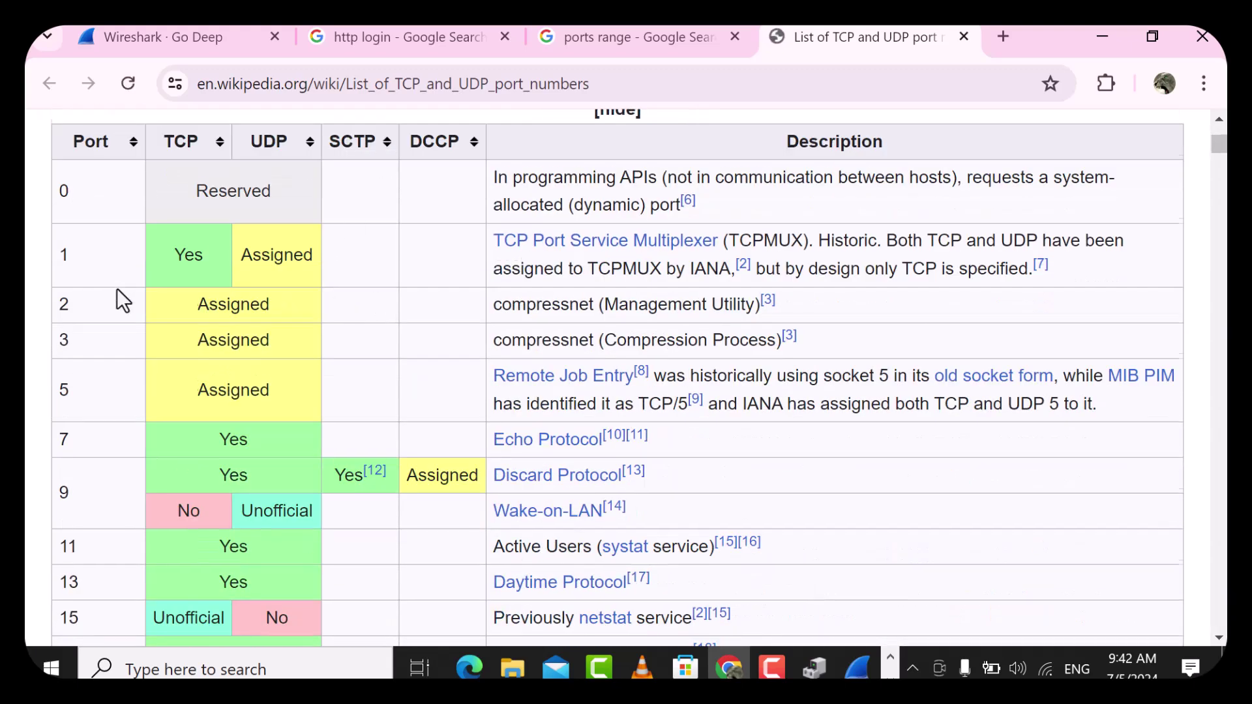
scroll(231, 306, down, 2)
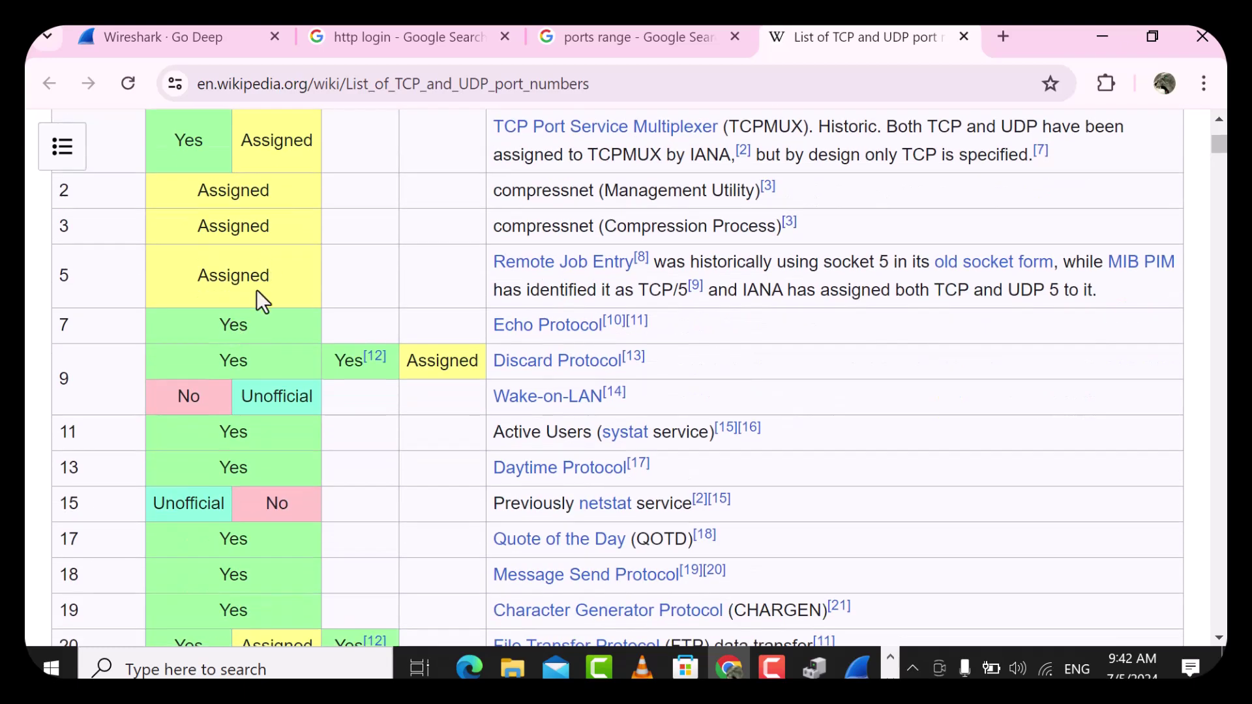
scroll(576, 263, up, 2)
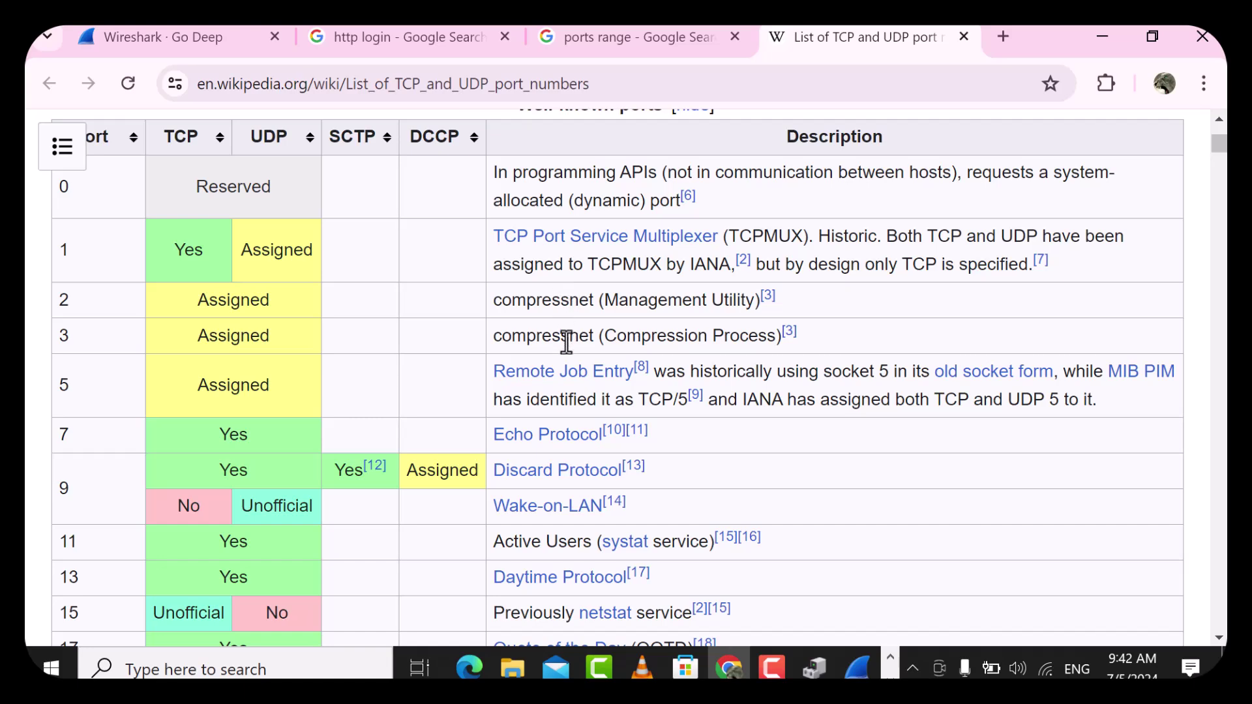
scroll(565, 357, down, 5)
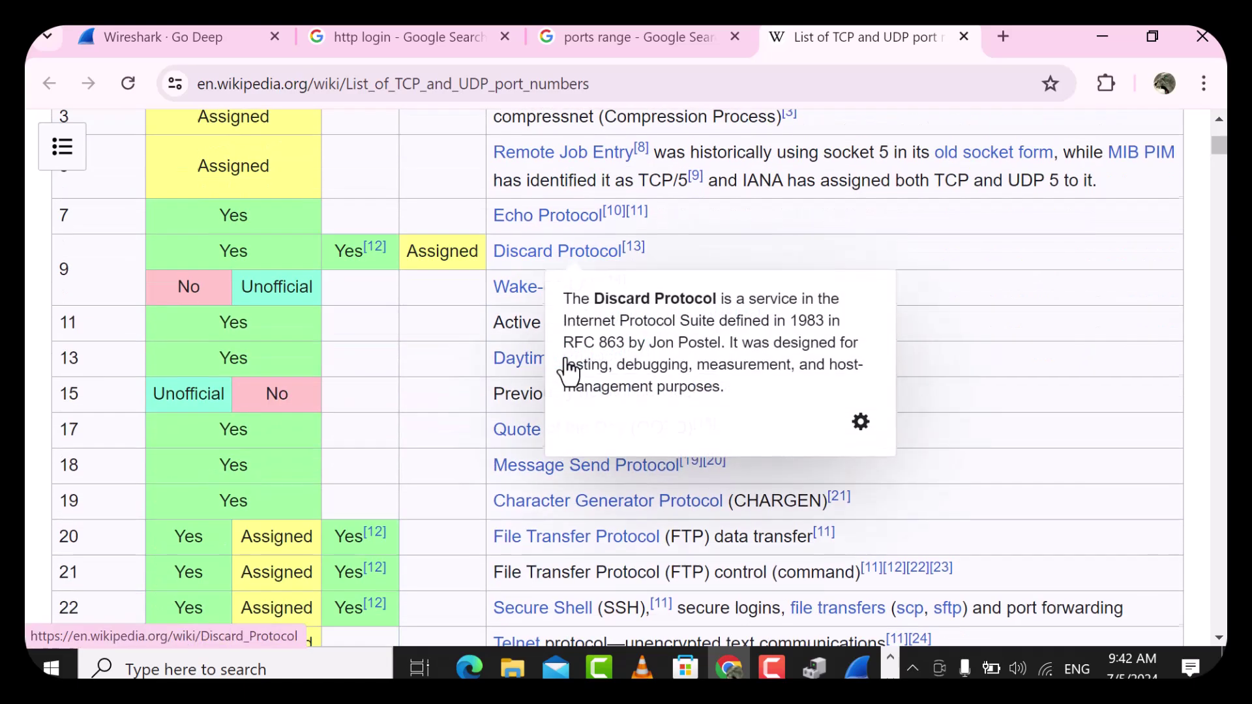
scroll(392, 346, down, 6)
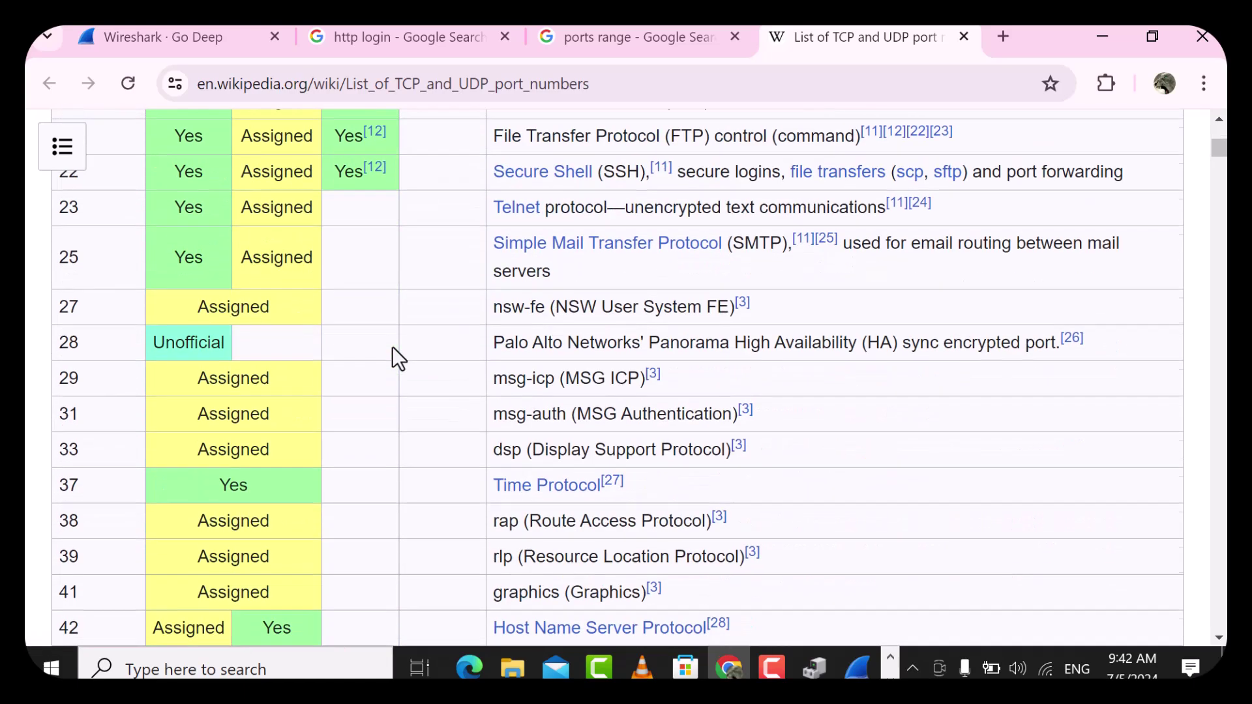
scroll(392, 346, down, 20)
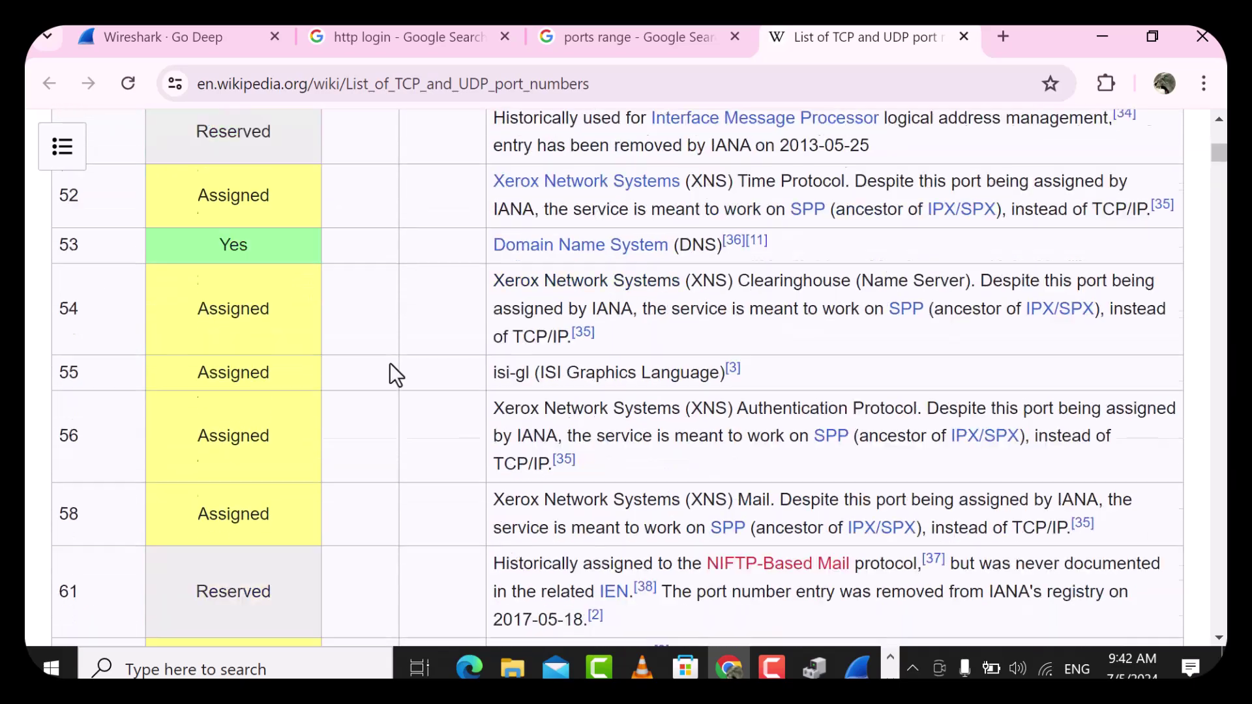
scroll(389, 362, down, 20)
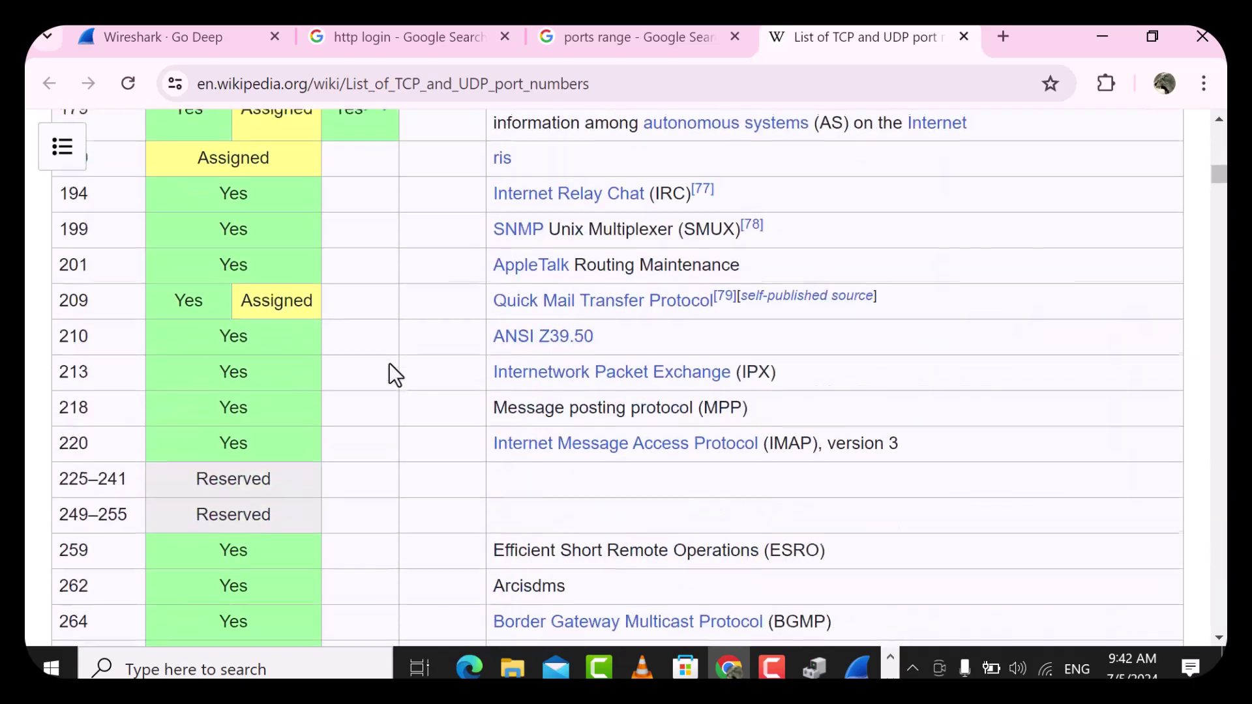
scroll(388, 363, down, 20)
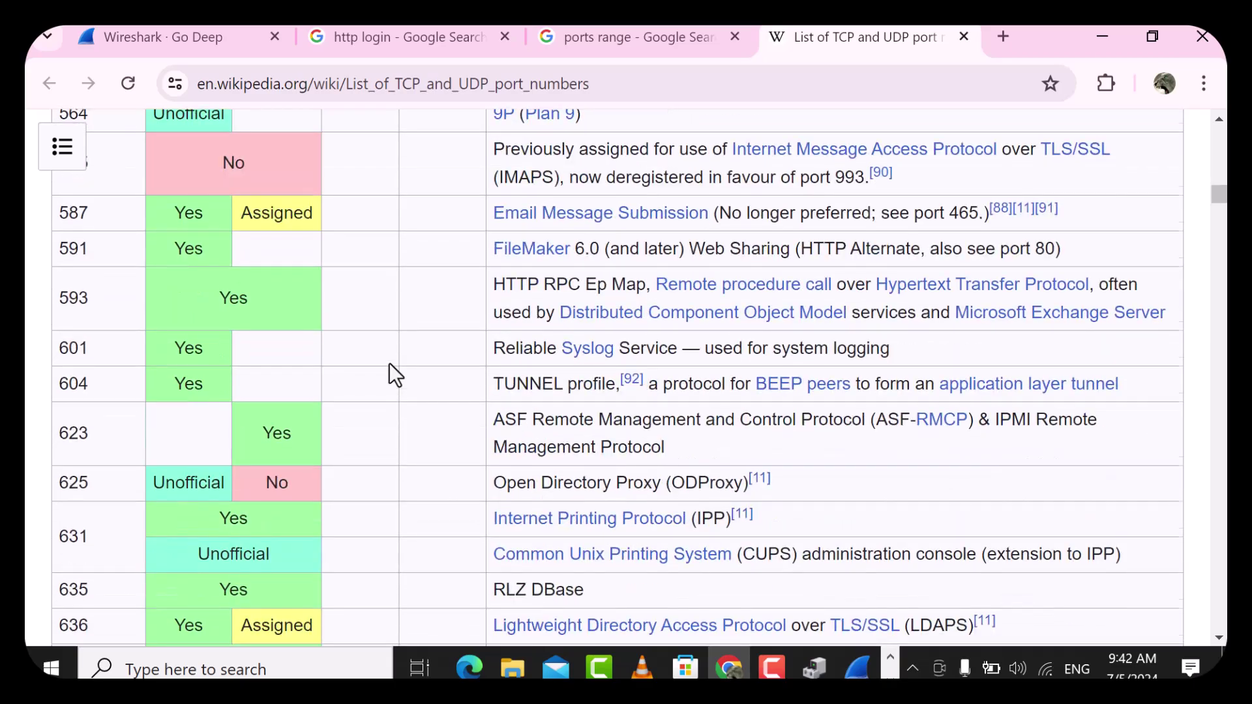
scroll(388, 375, down, 20)
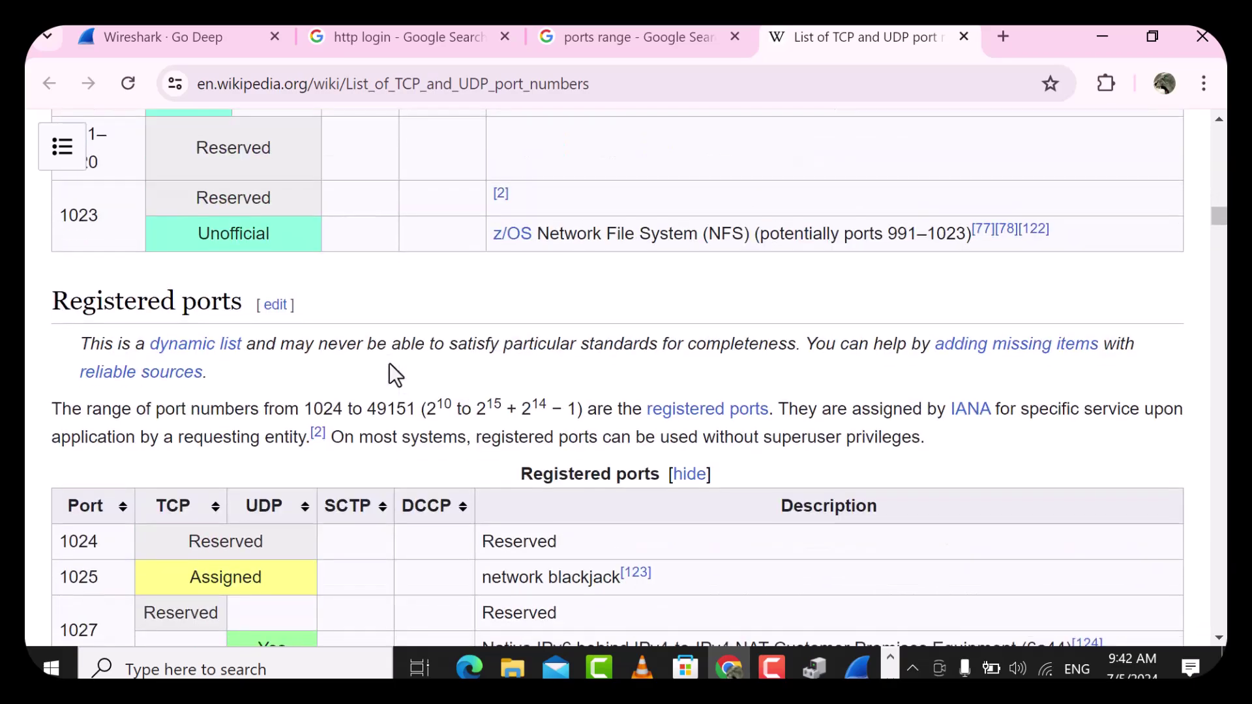
Look through the registered ports table from port 1024 up to the entries around port 30000
scroll(389, 364, down, 20)
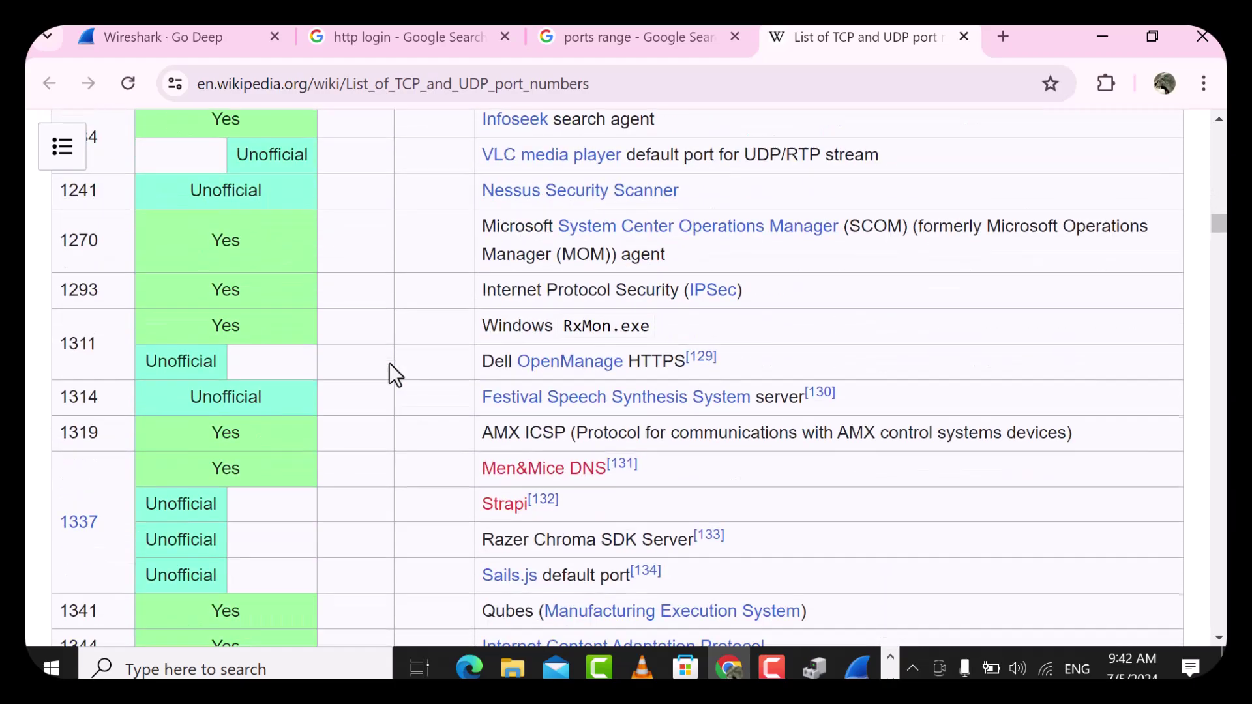
scroll(389, 375, down, 20)
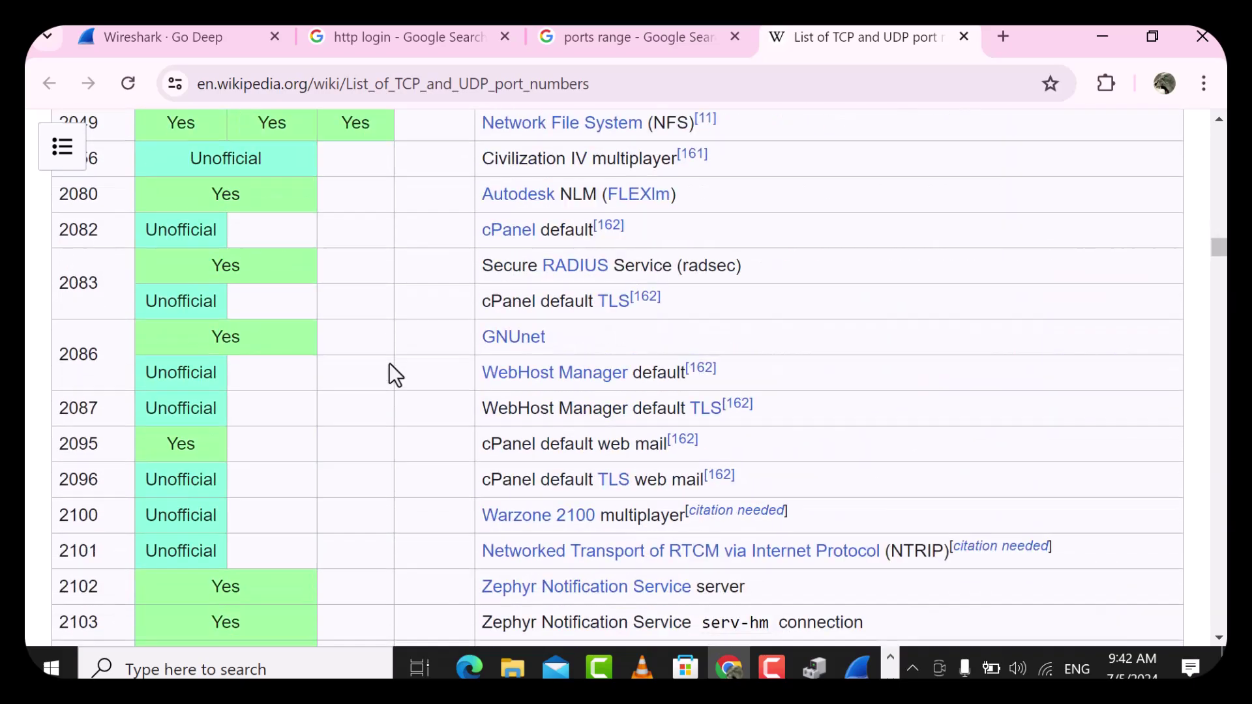
scroll(392, 375, down, 20)
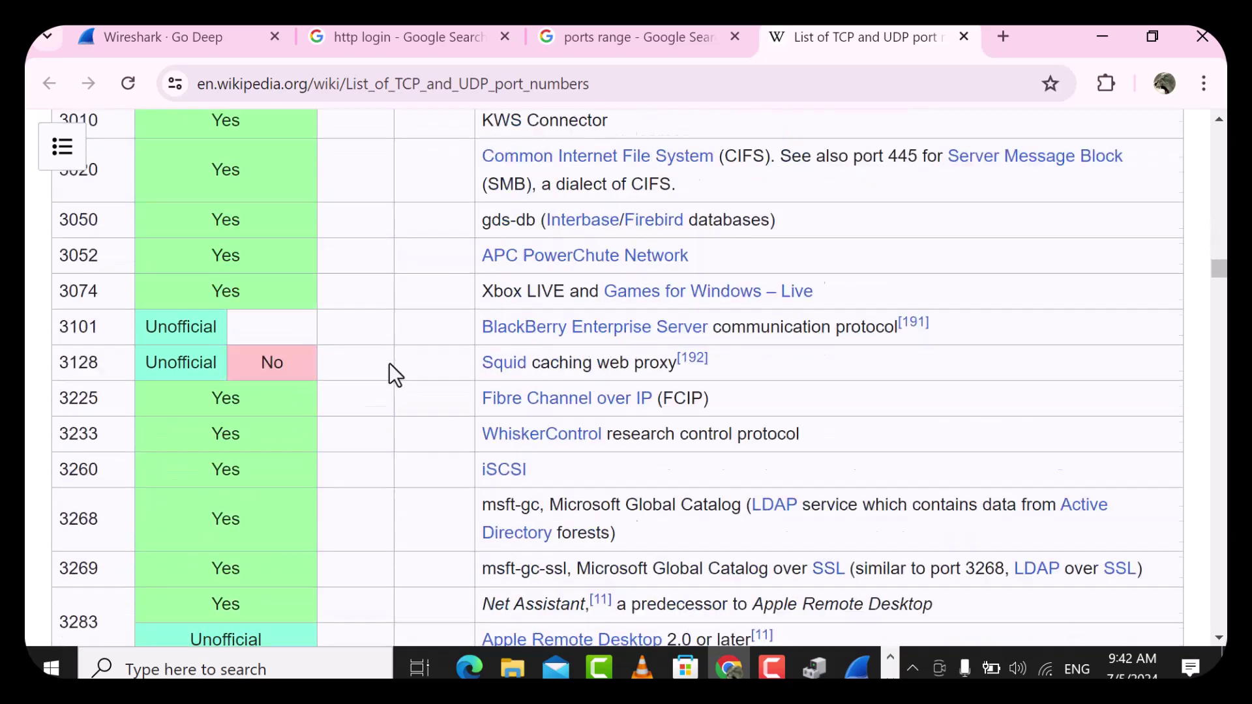
scroll(392, 375, down, 20)
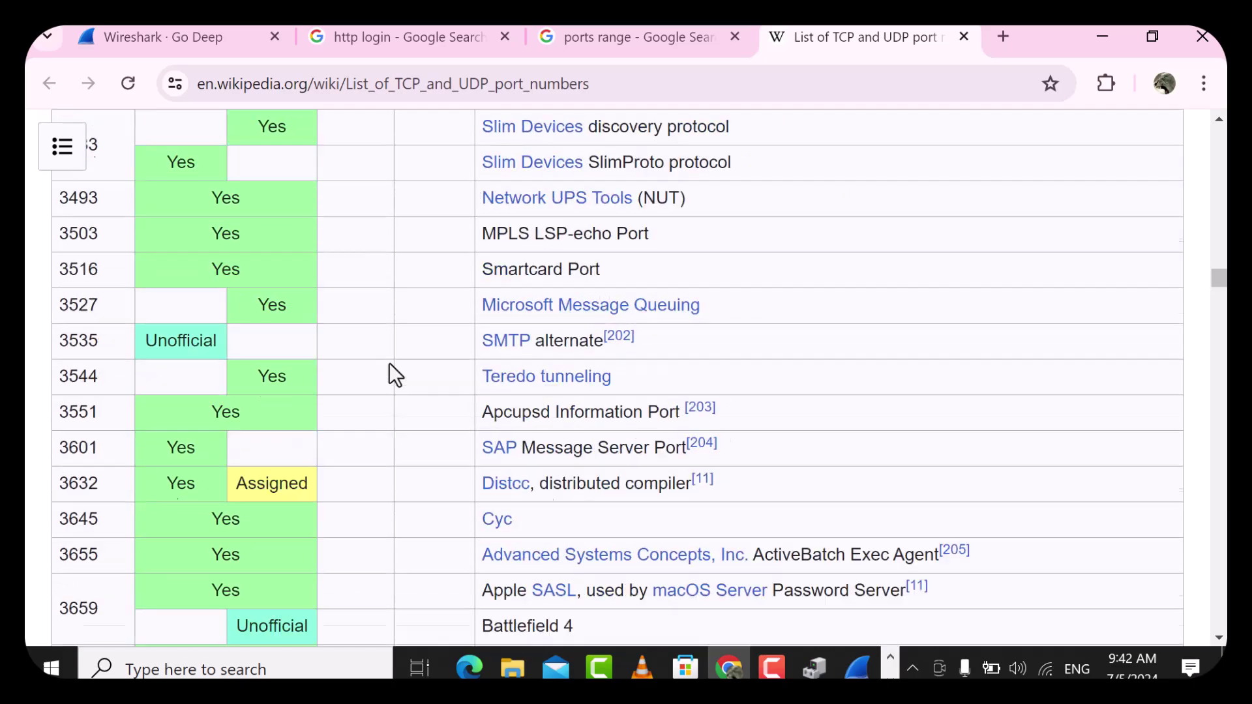
scroll(389, 365, down, 20)
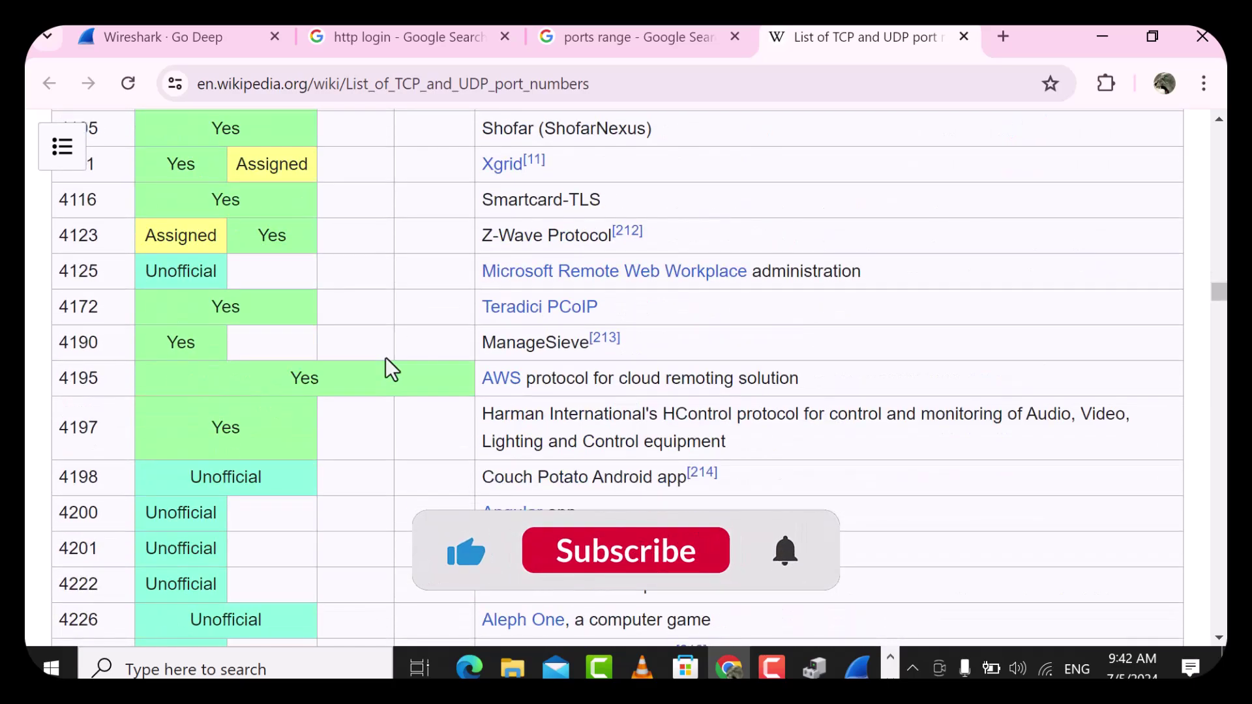
scroll(385, 358, down, 5)
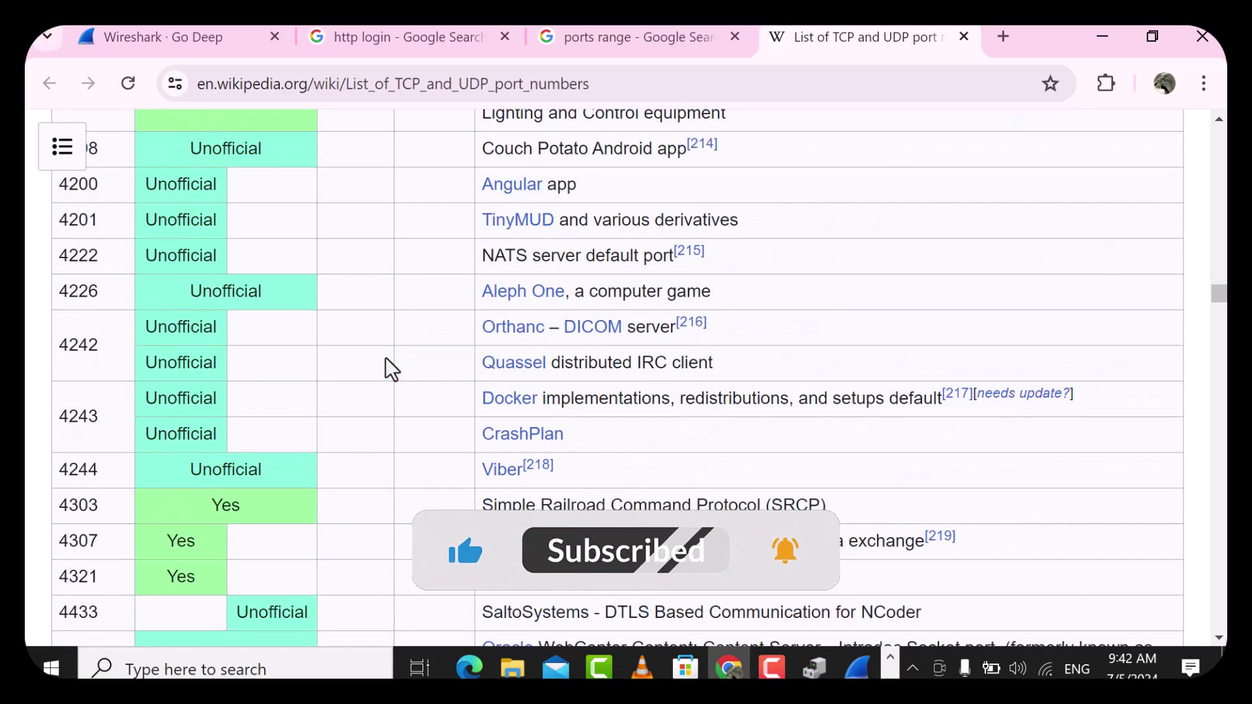
scroll(386, 358, down, 20)
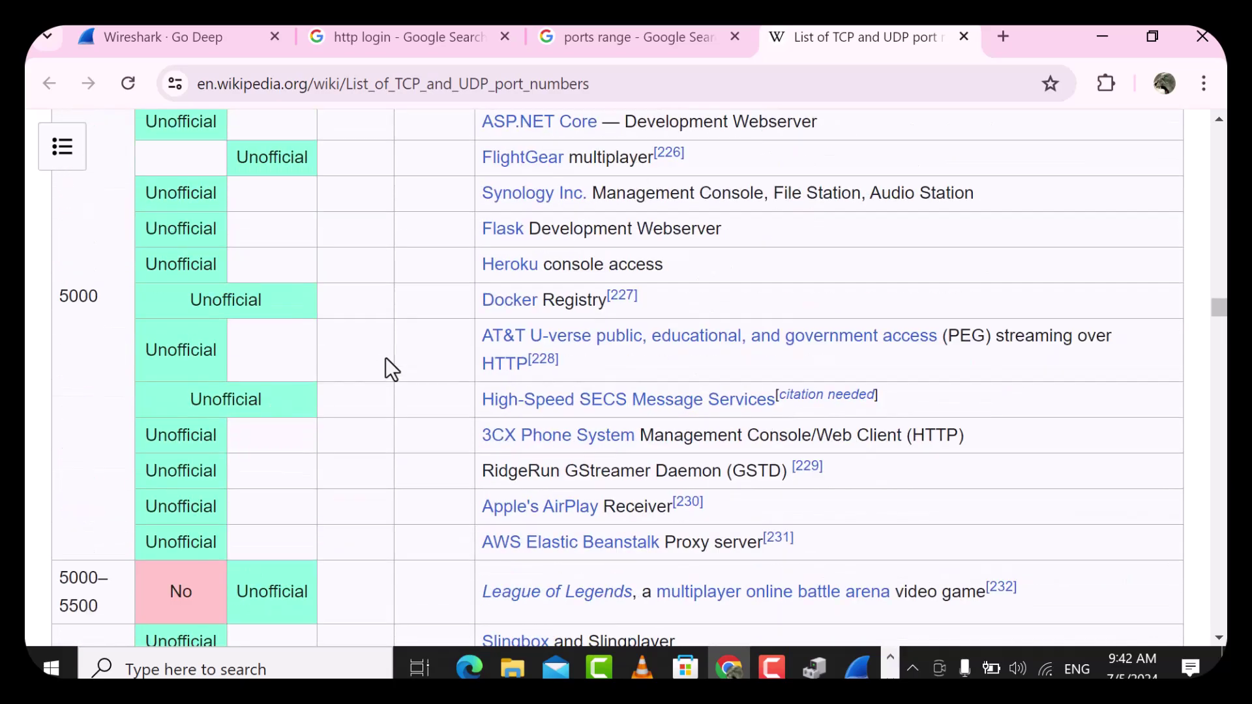
scroll(386, 359, down, 15)
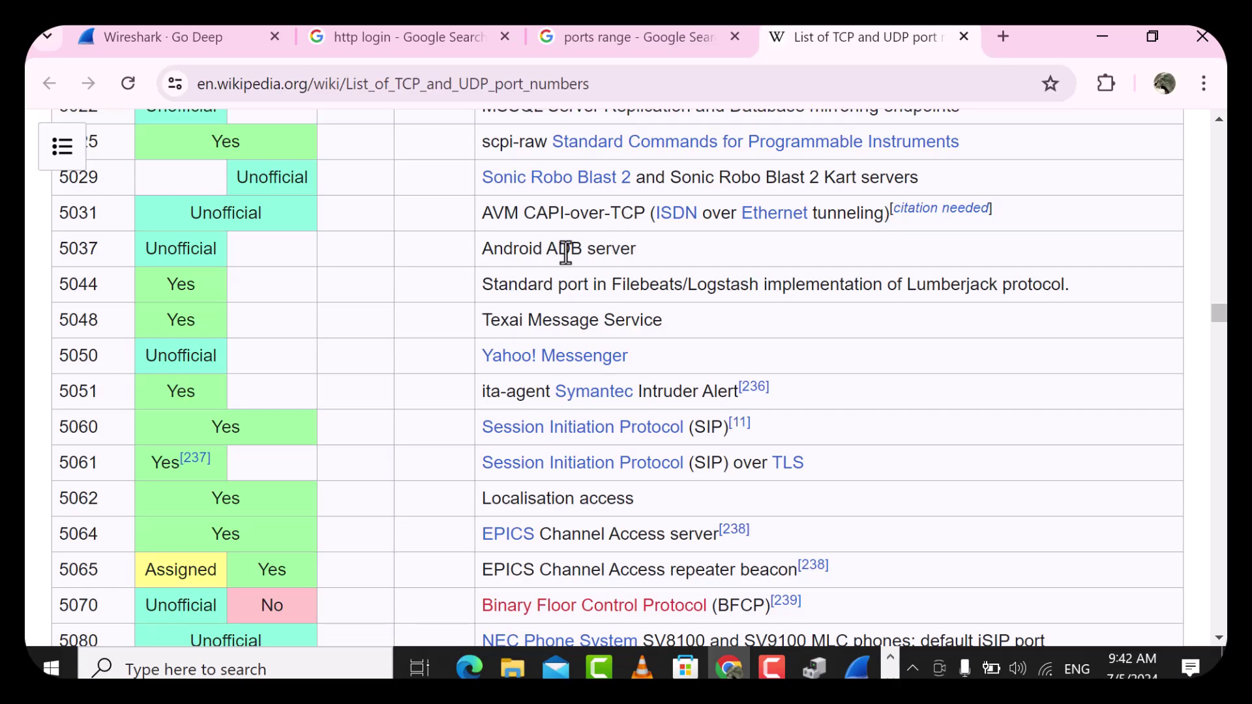
scroll(568, 256, down, 15)
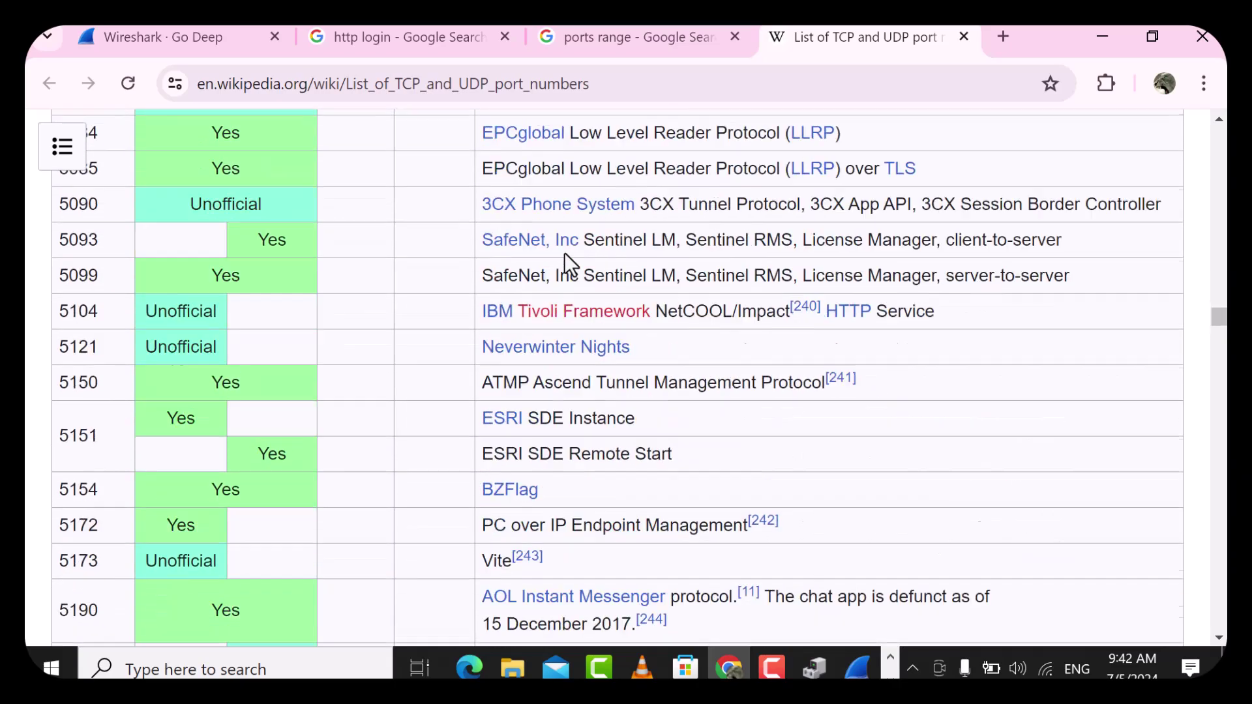
scroll(571, 262, down, 20)
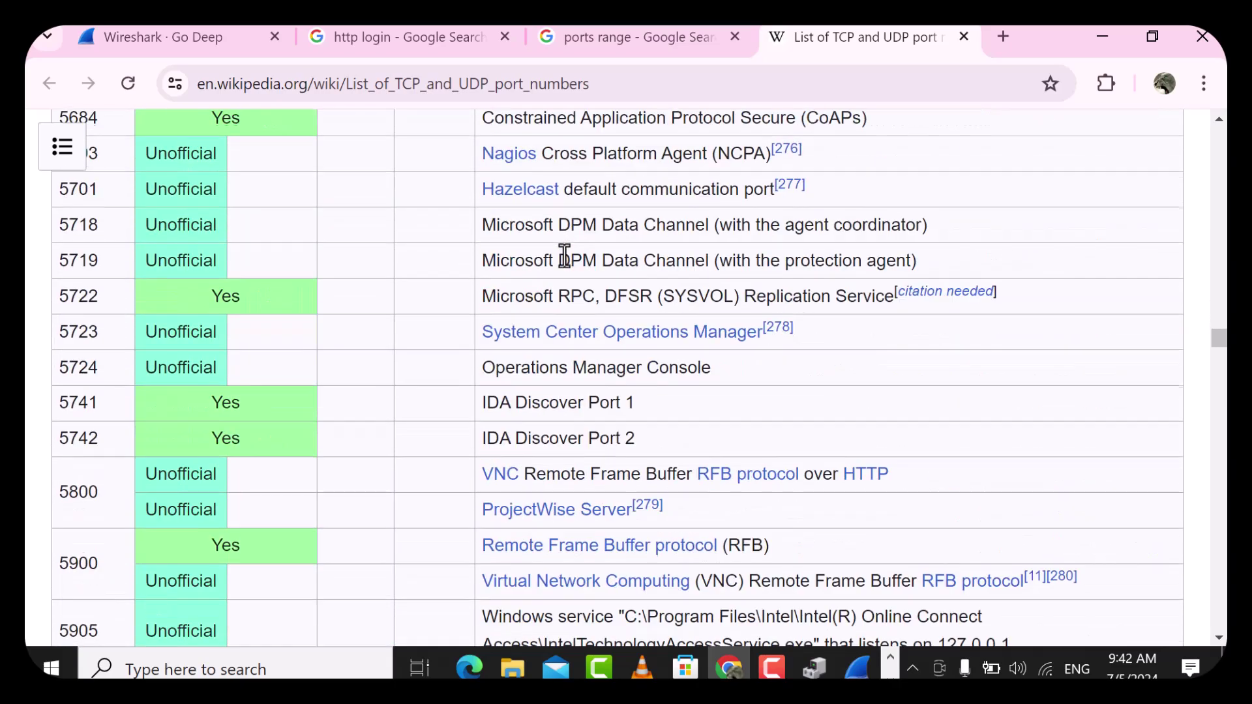
scroll(564, 256, down, 20)
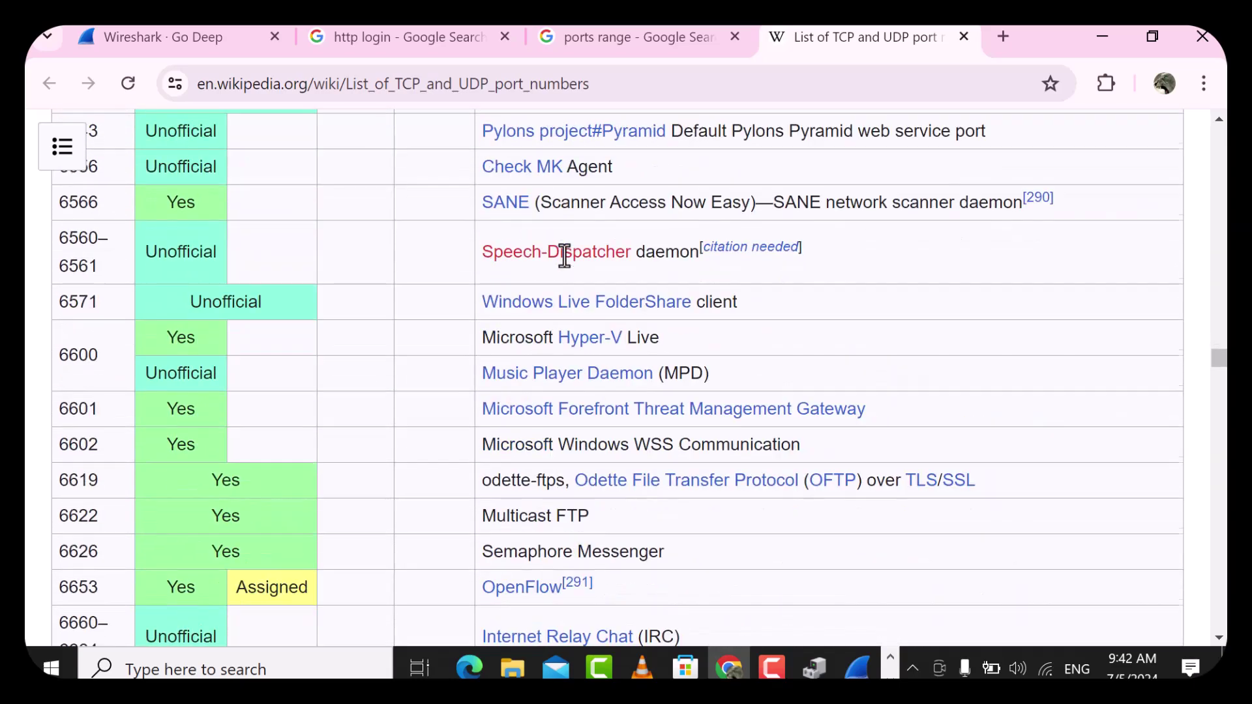
scroll(565, 255, down, 20)
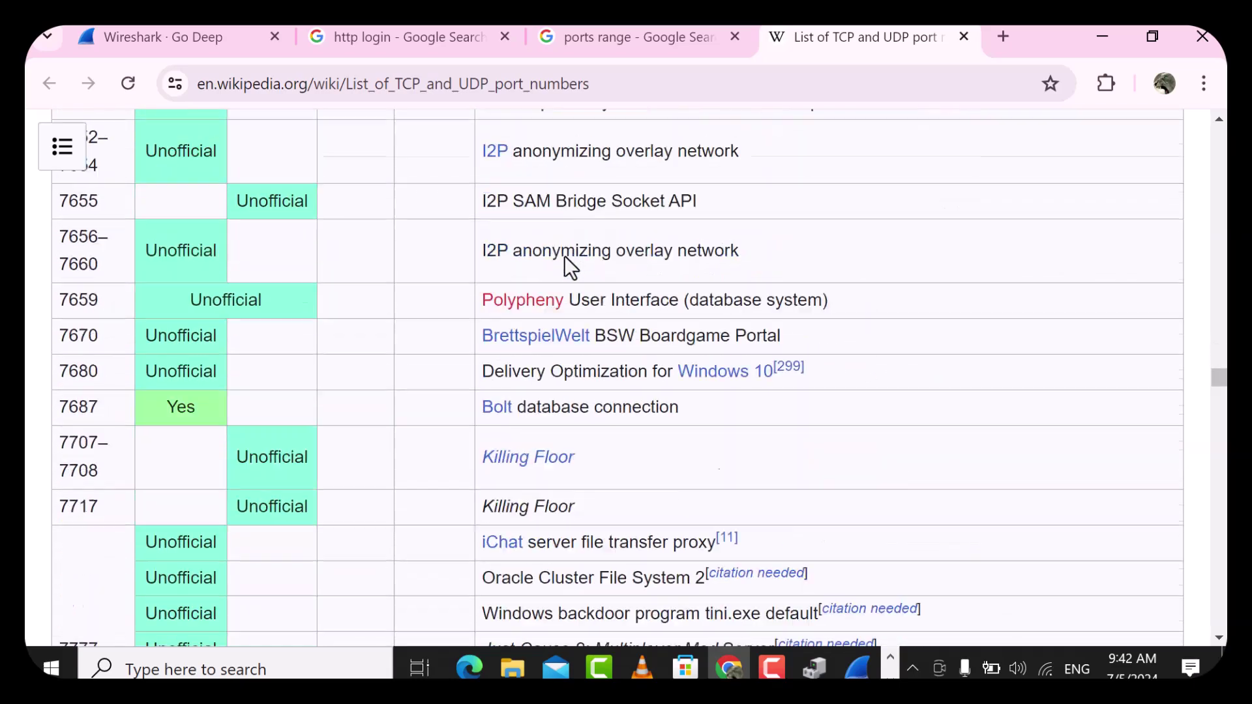
scroll(565, 256, down, 20)
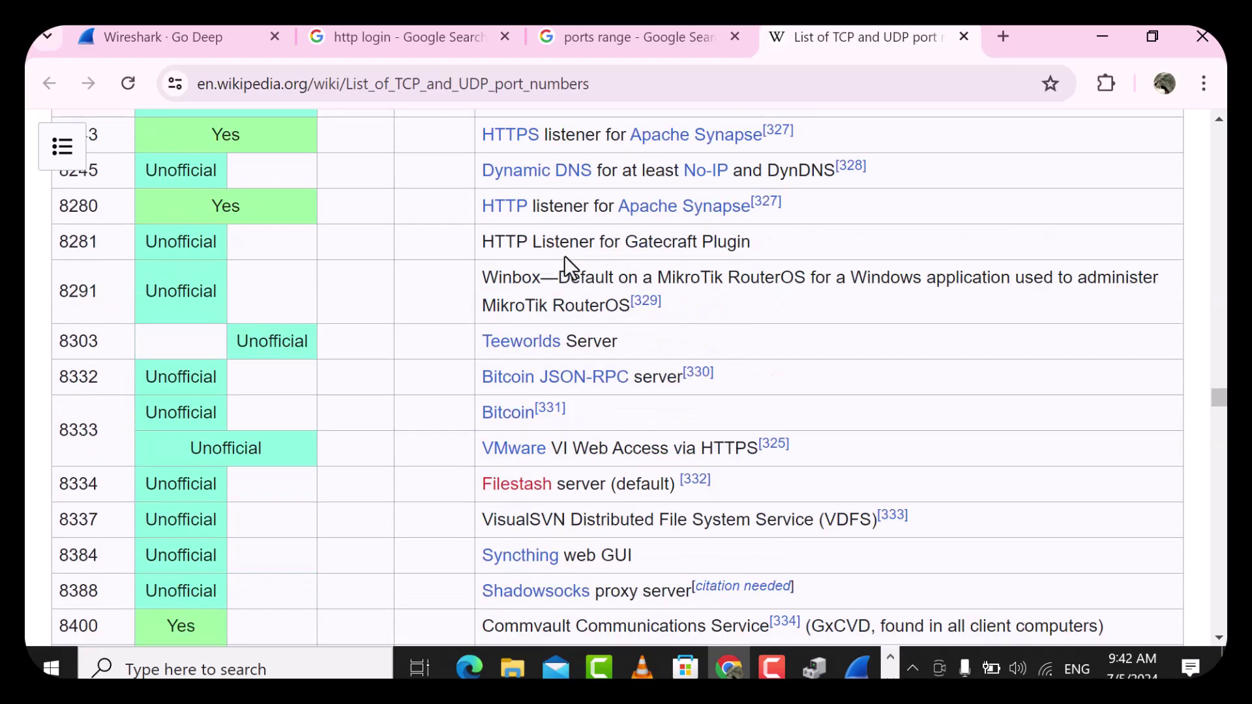
scroll(564, 255, down, 20)
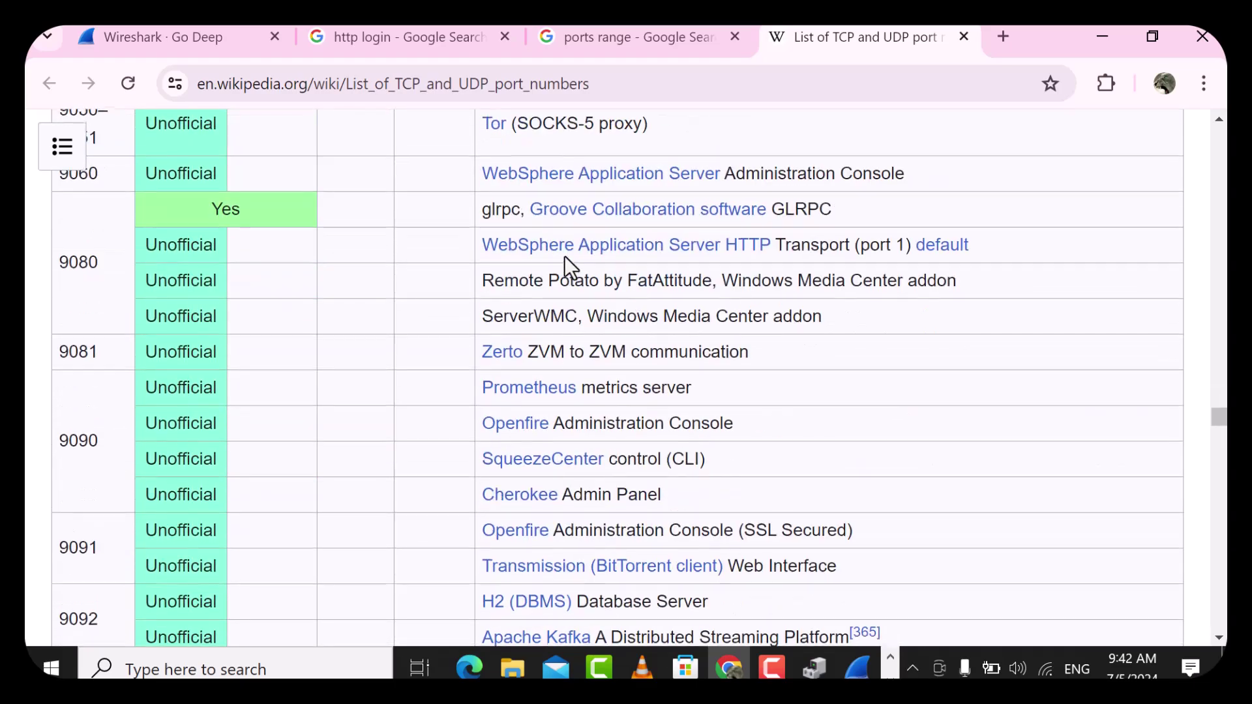
scroll(565, 256, down, 20)
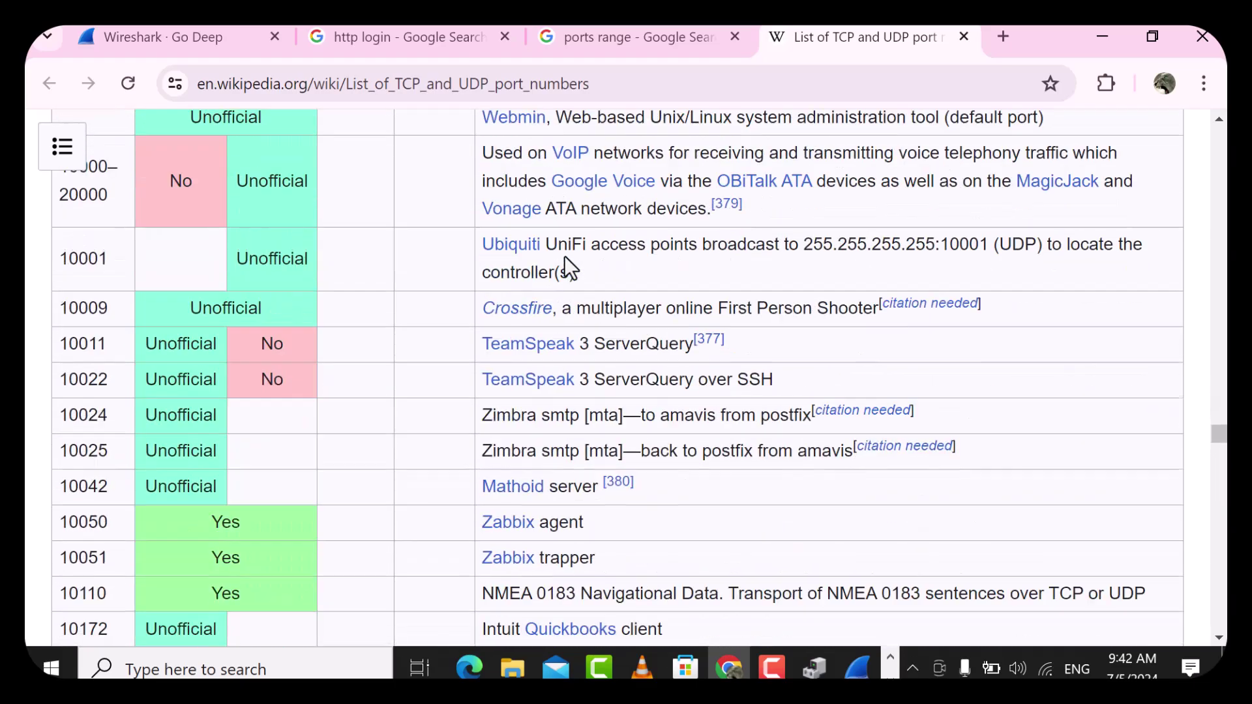
scroll(568, 266, down, 20)
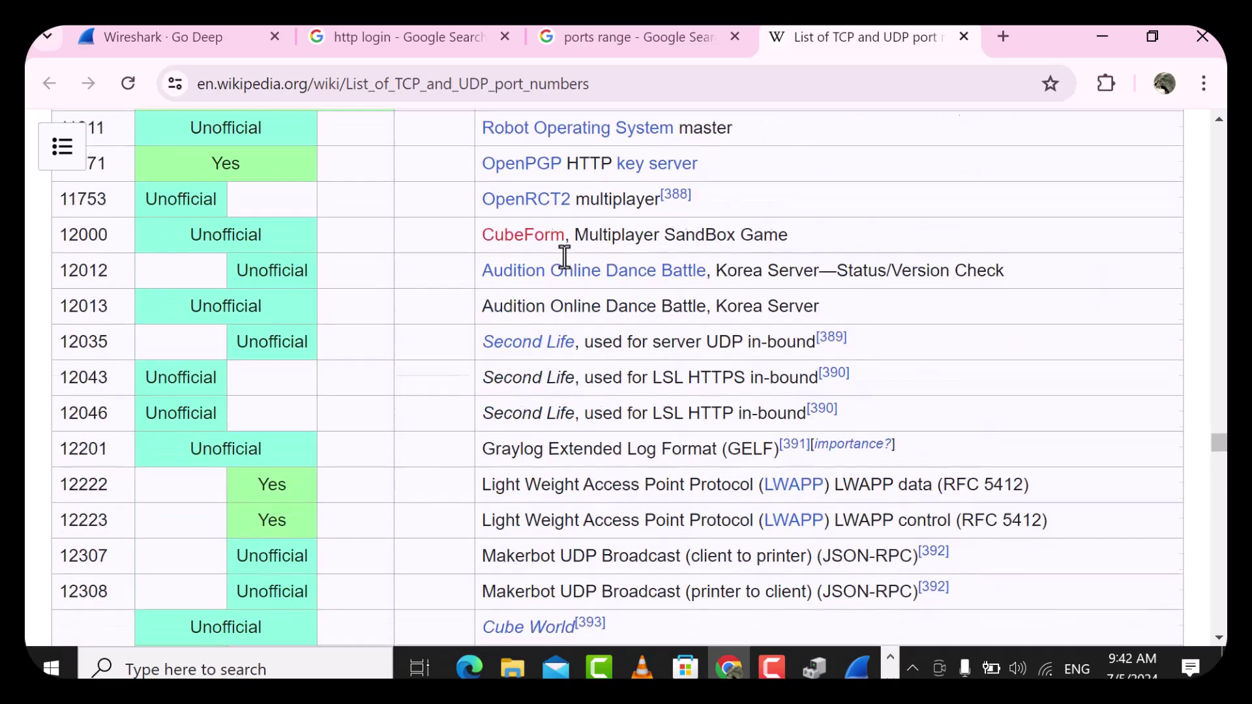
scroll(565, 256, down, 20)
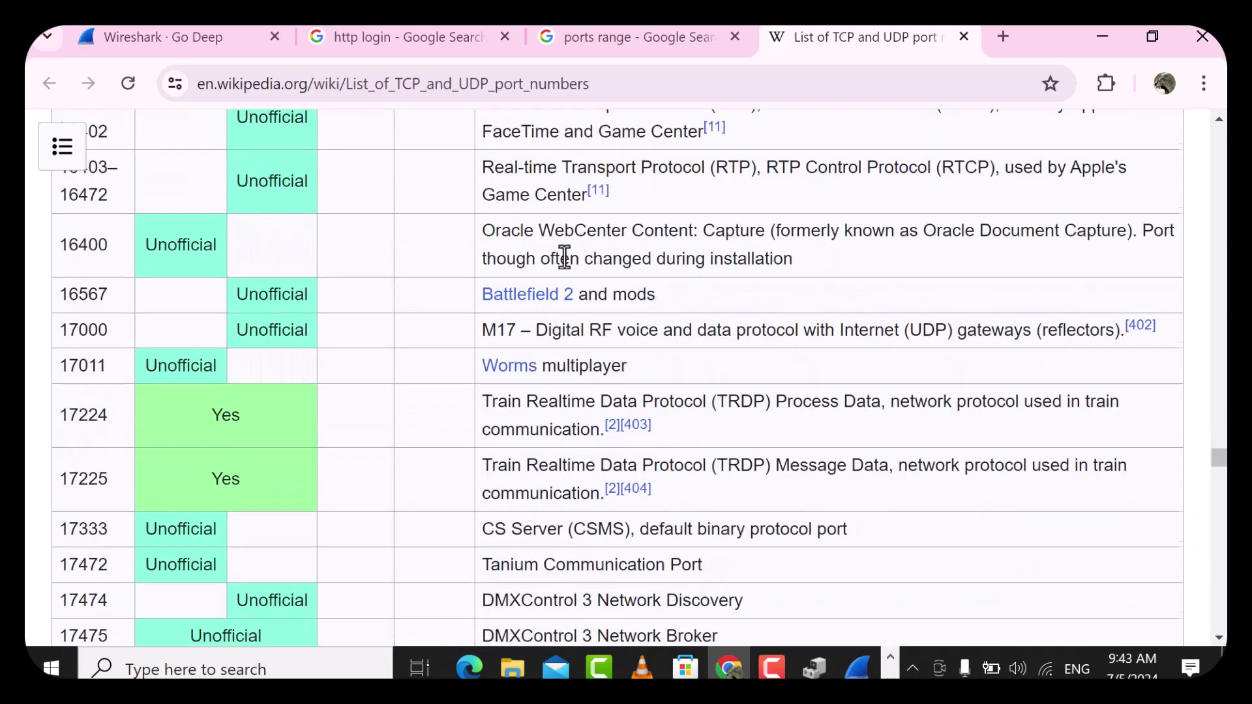
scroll(565, 256, down, 5)
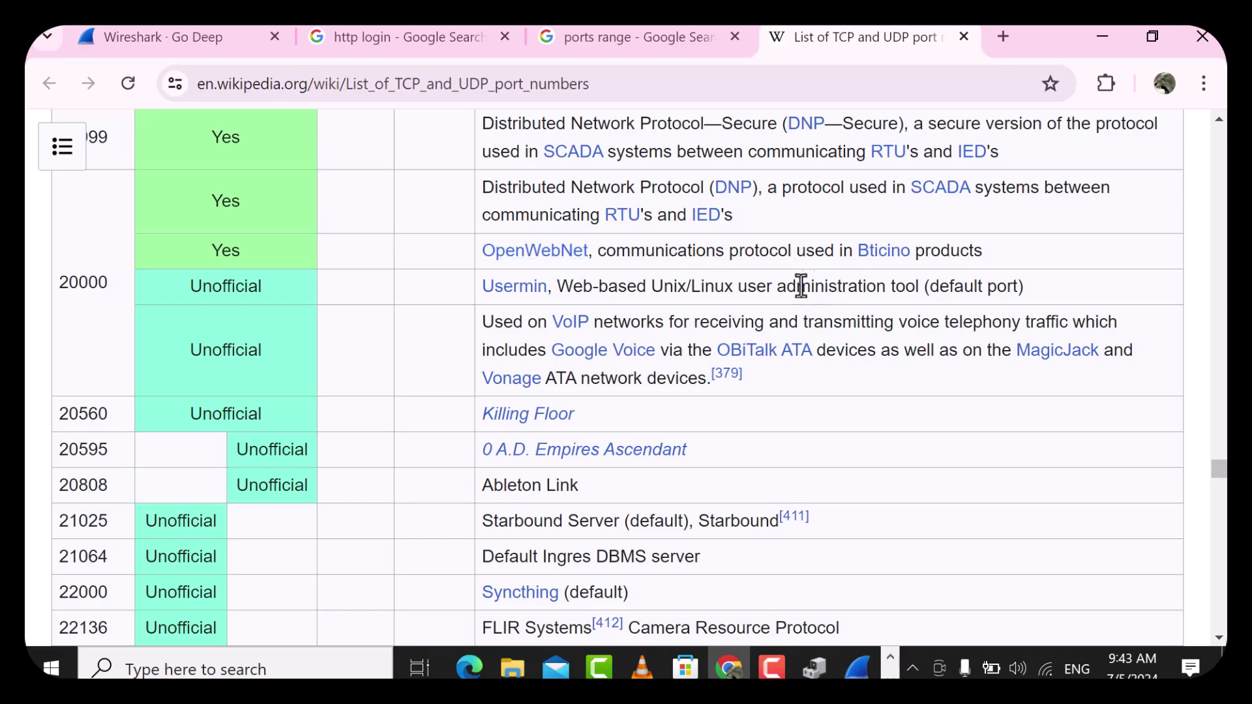
scroll(790, 287, down, 20)
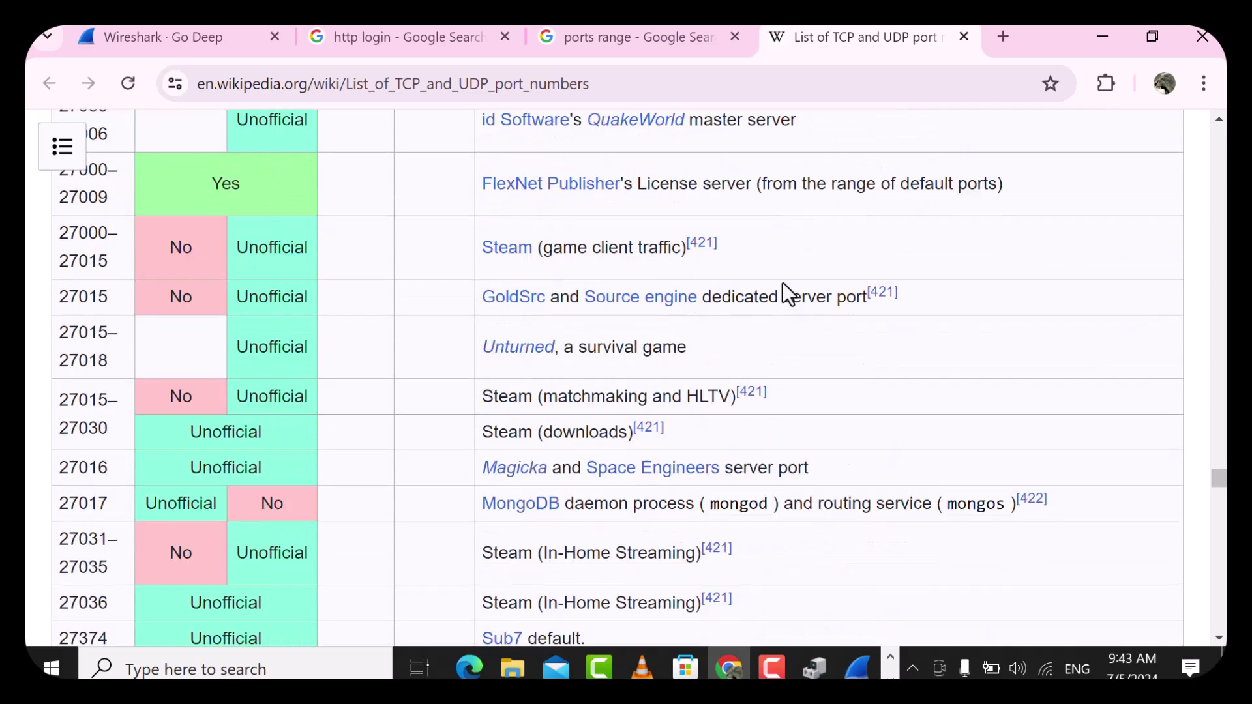
scroll(781, 282, down, 8)
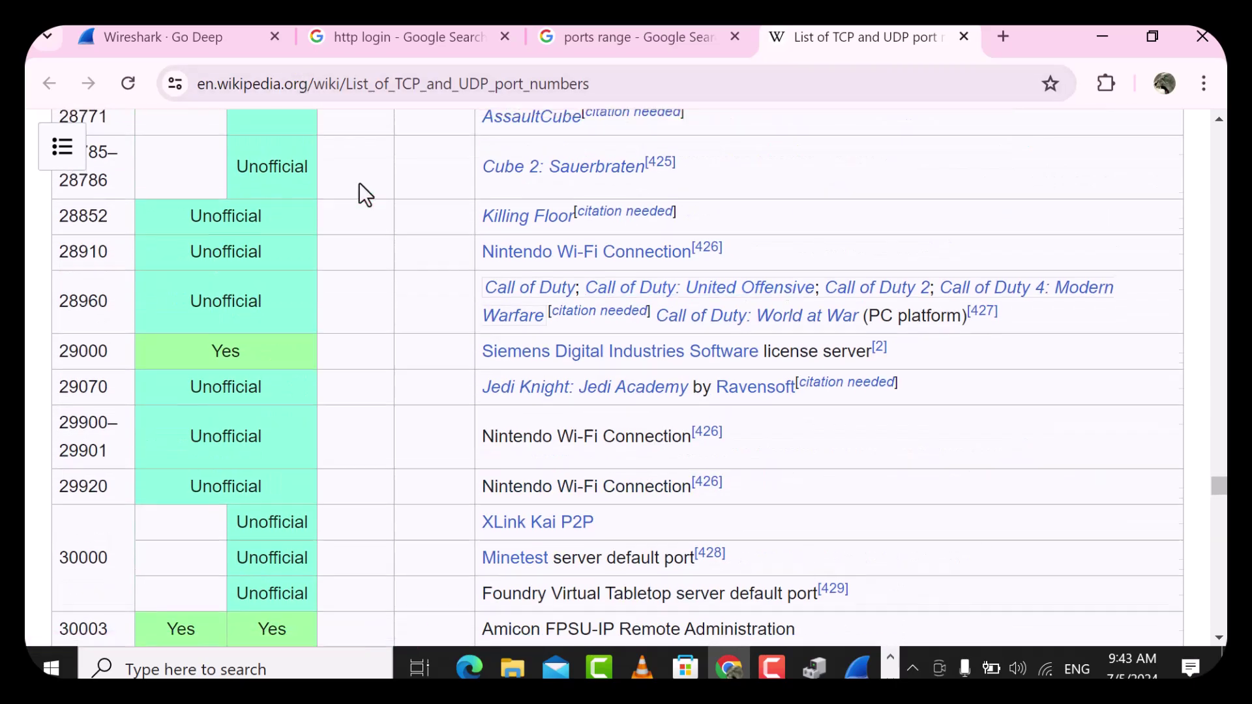
Look back through the registered and well-known ports tables to the article's introduction and the entries for the lowest port numbers
scroll(358, 189, up, 20)
scroll(362, 181, up, 20)
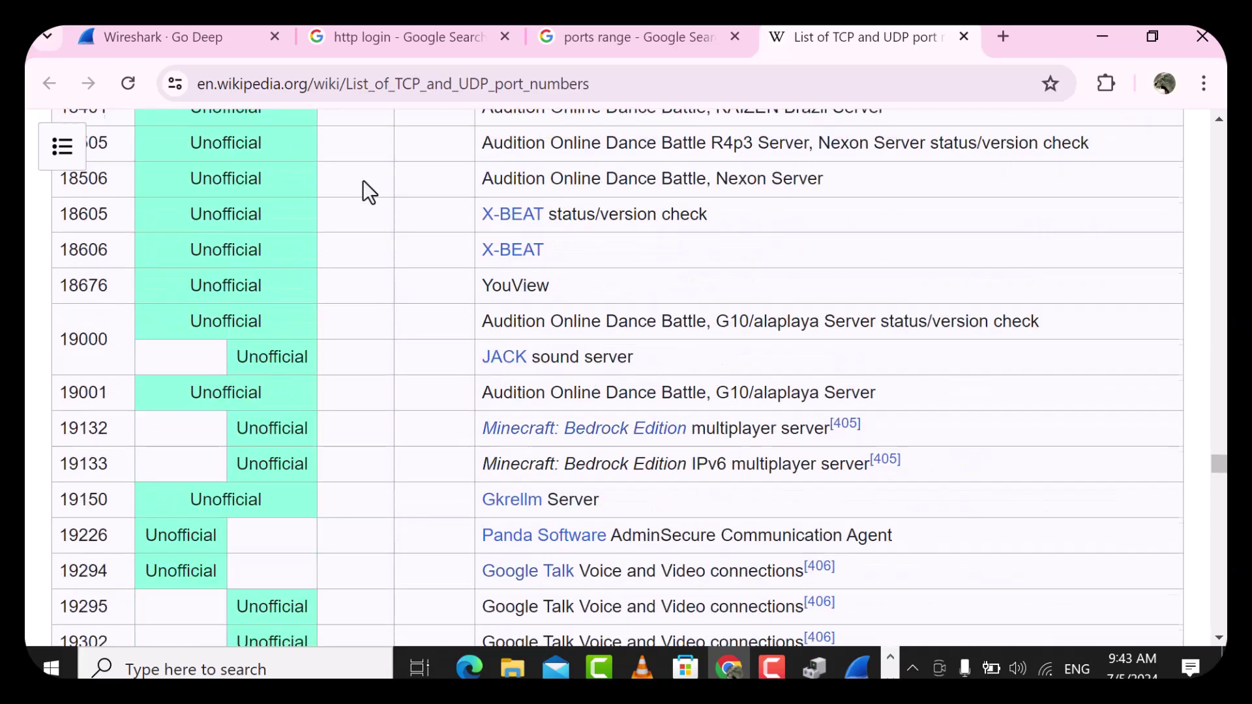
scroll(363, 180, up, 20)
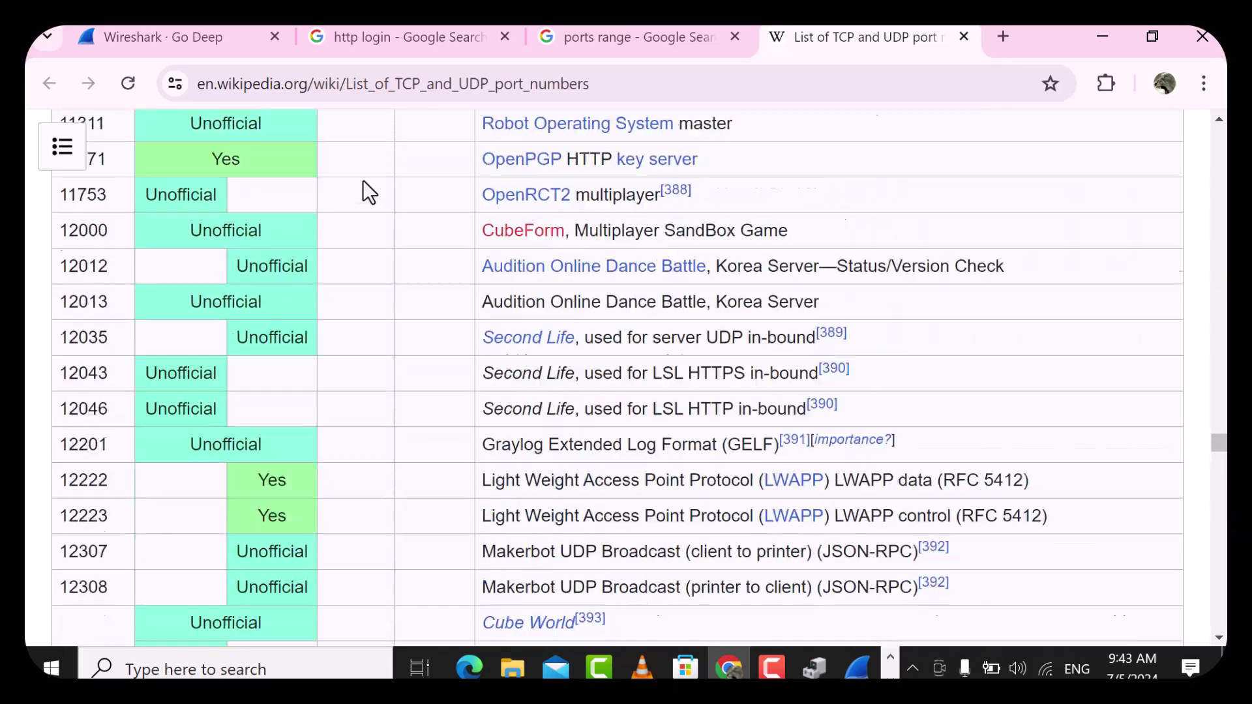
scroll(363, 180, up, 20)
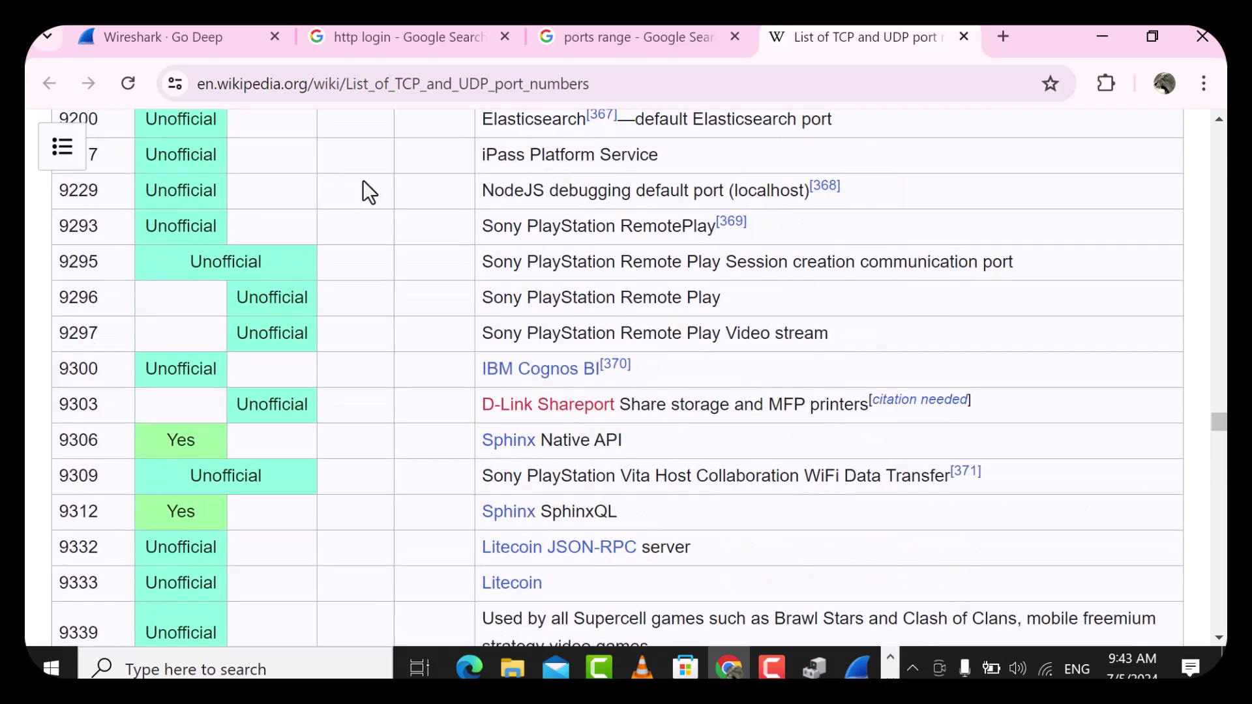
scroll(363, 180, up, 20)
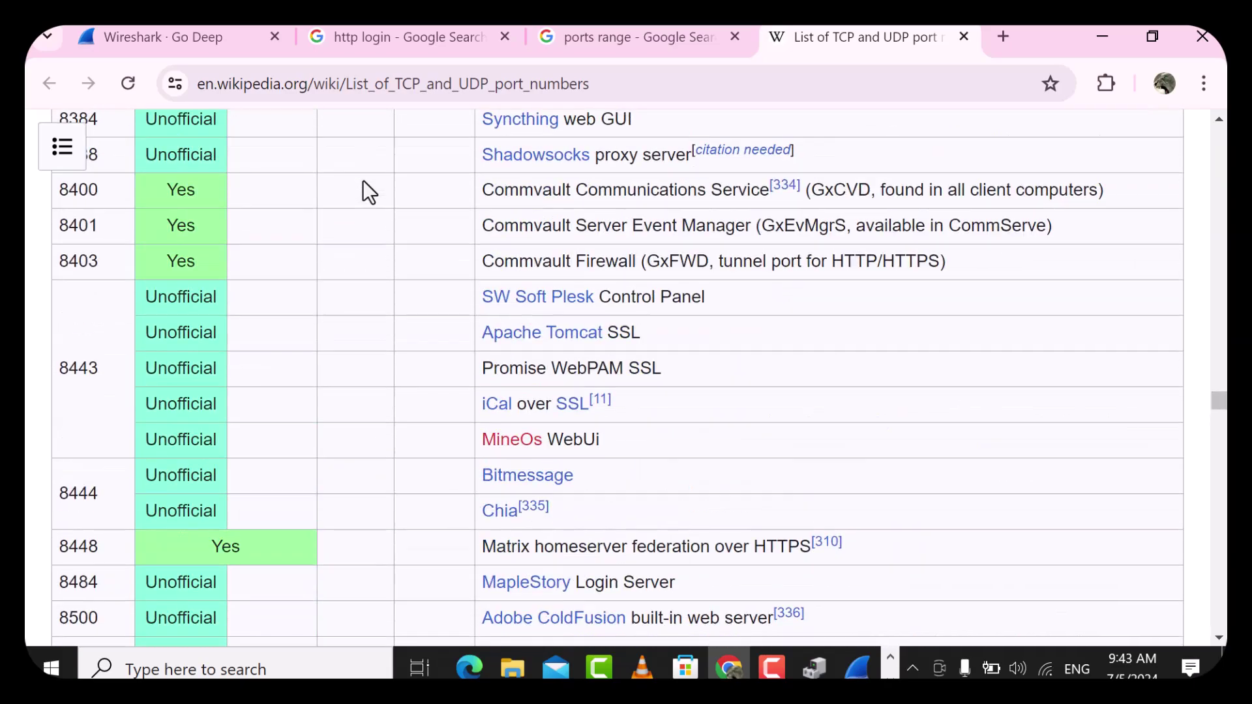
scroll(363, 180, up, 20)
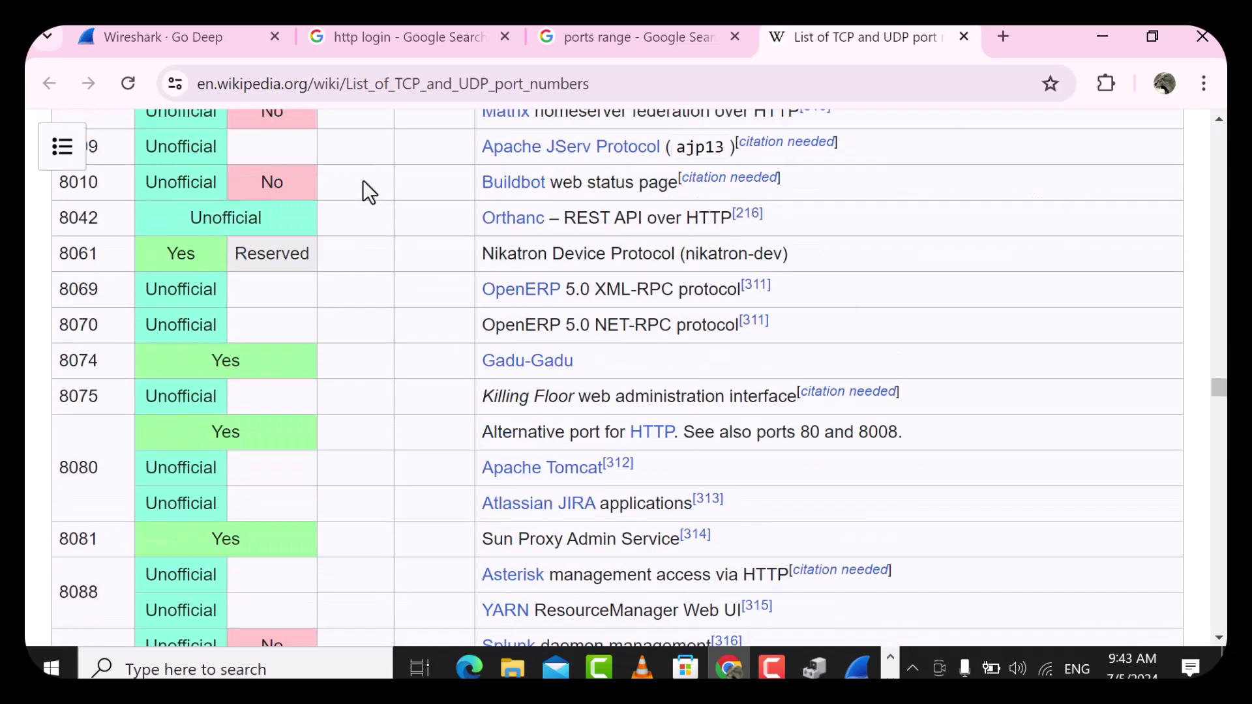
scroll(363, 180, up, 20)
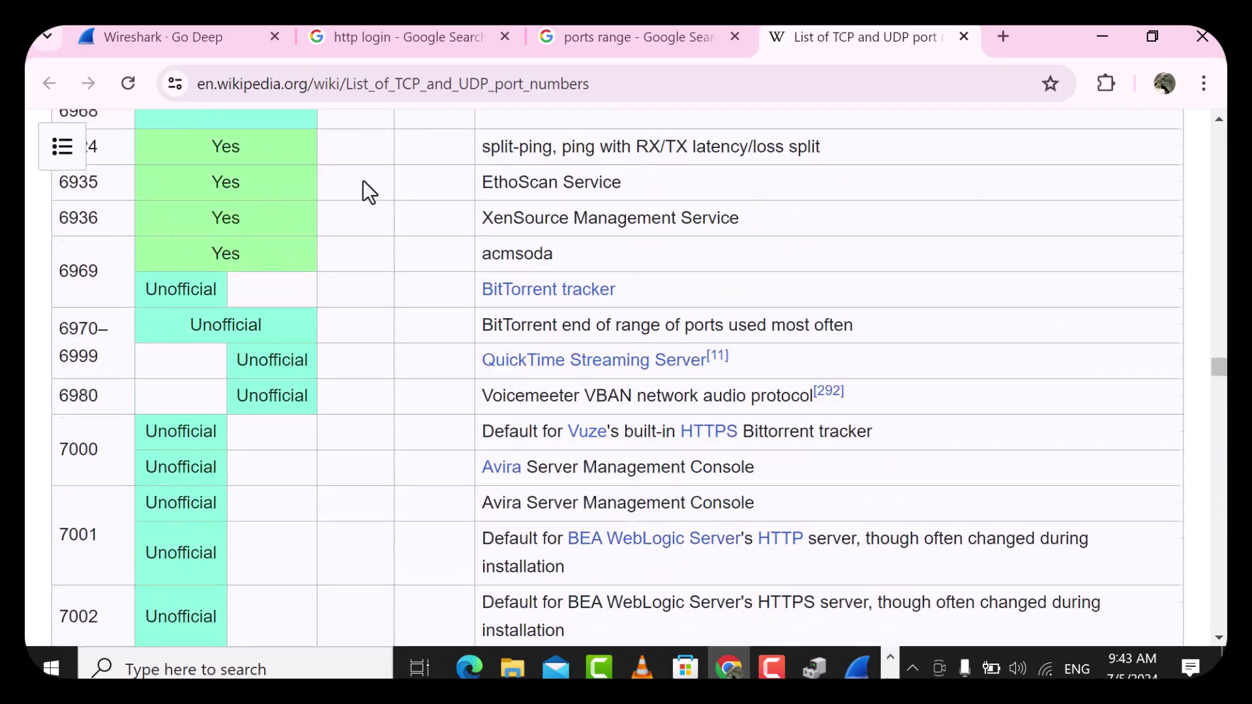
scroll(362, 180, up, 20)
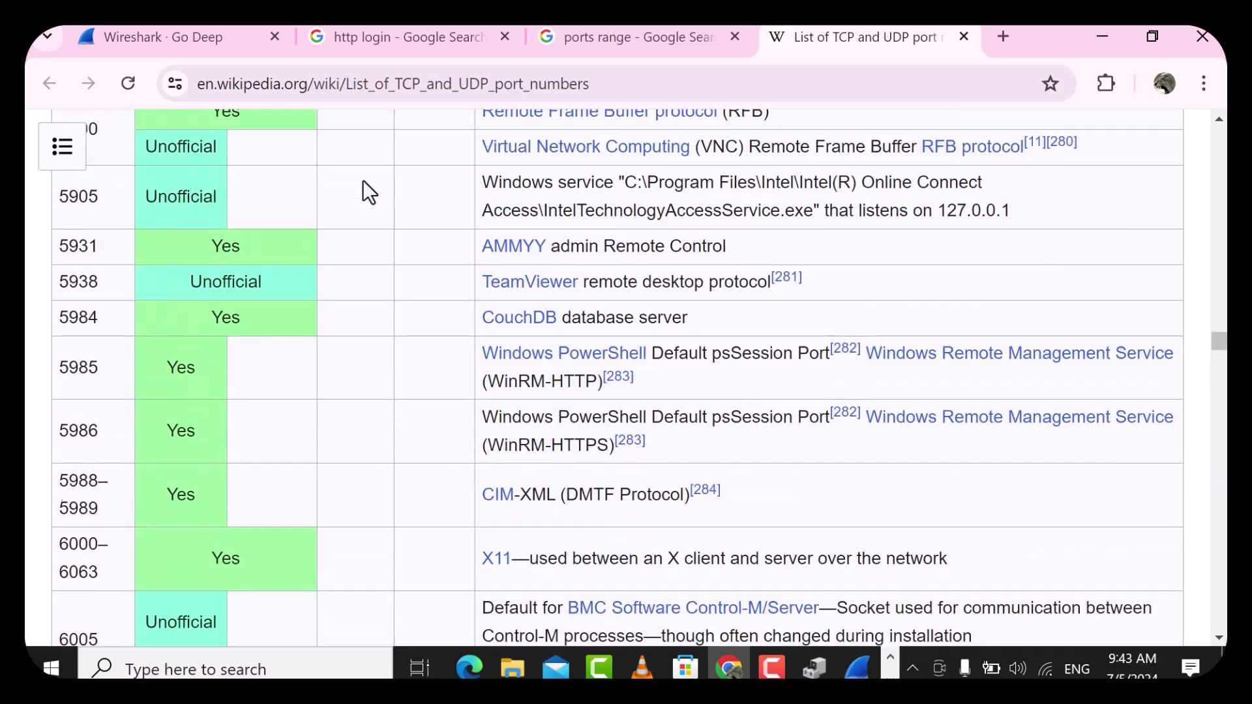
scroll(362, 180, up, 20)
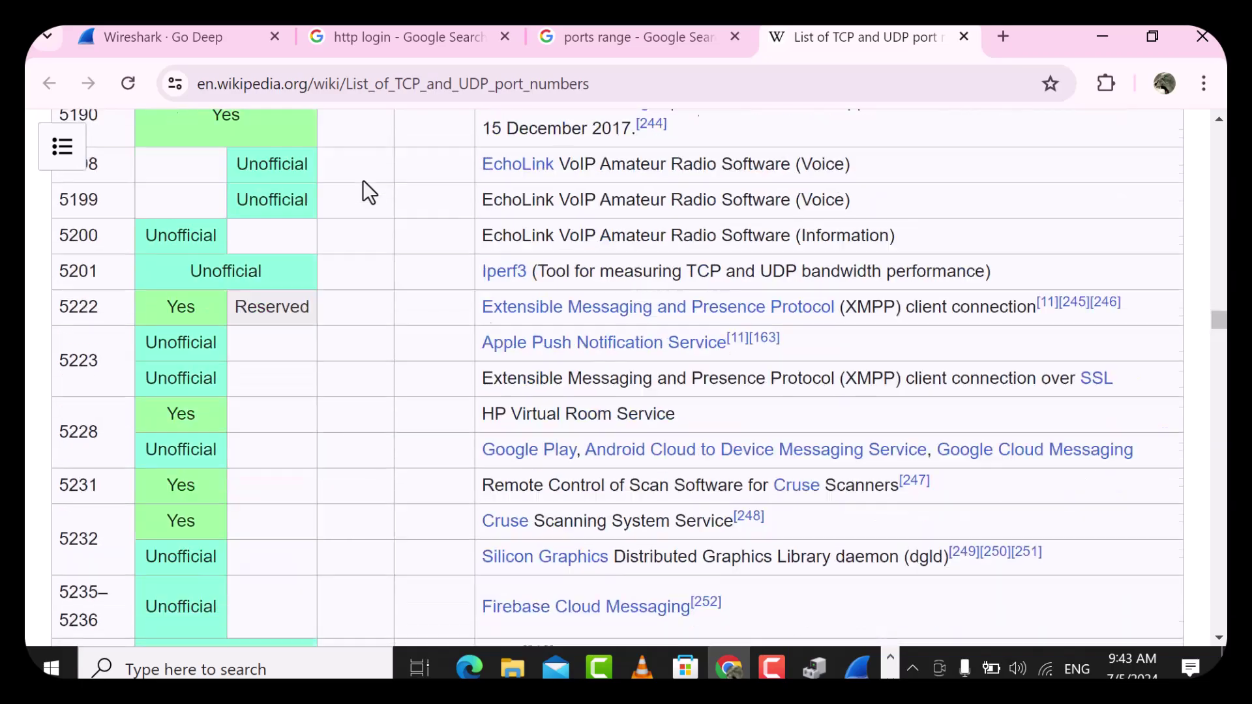
scroll(362, 180, up, 20)
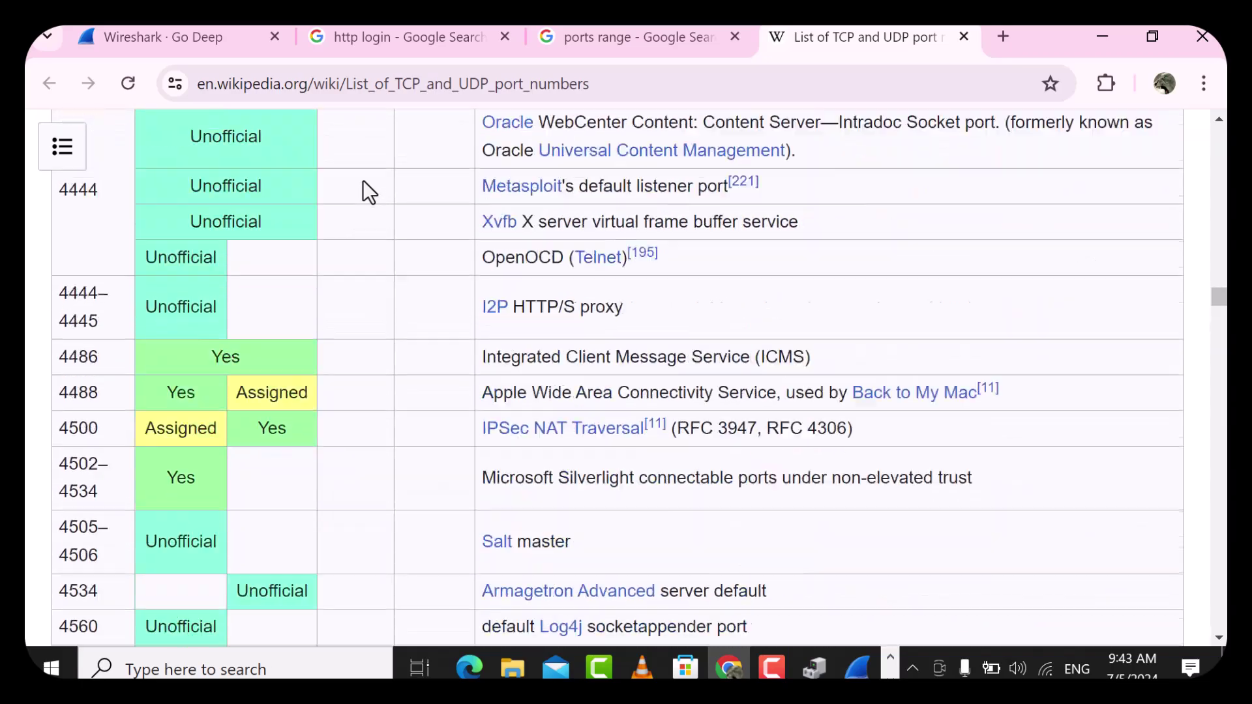
scroll(362, 192, up, 20)
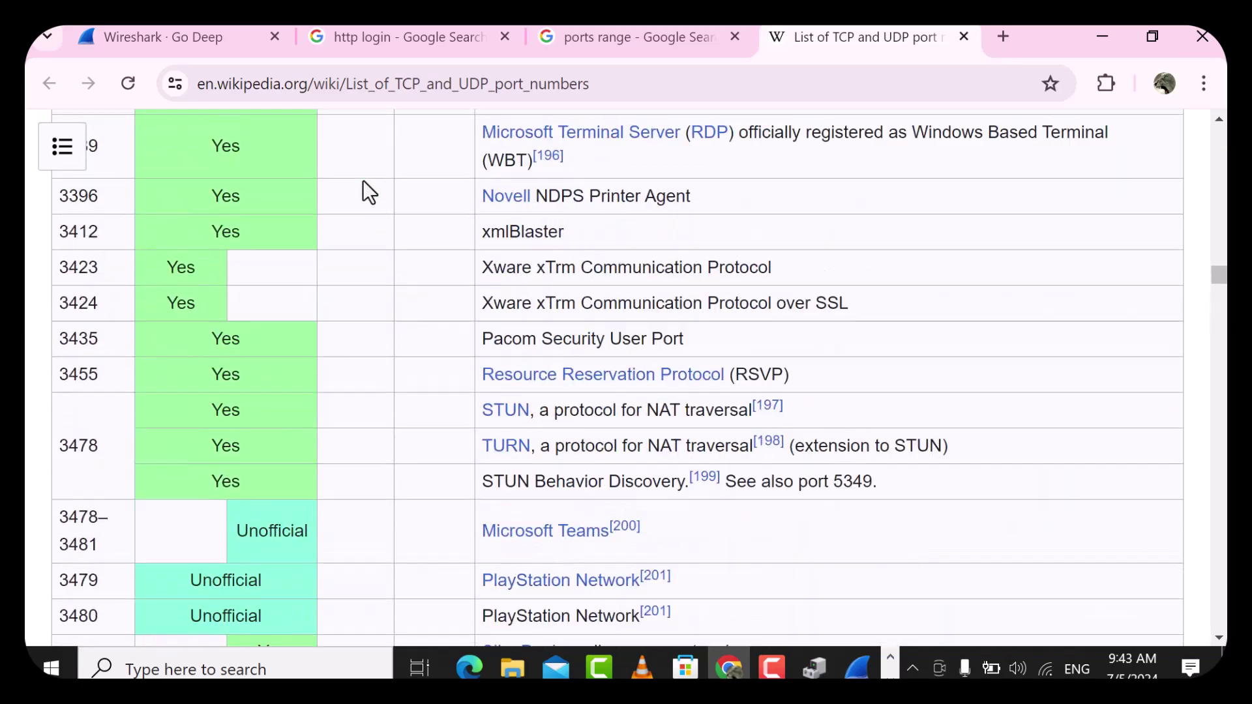
scroll(362, 192, up, 20)
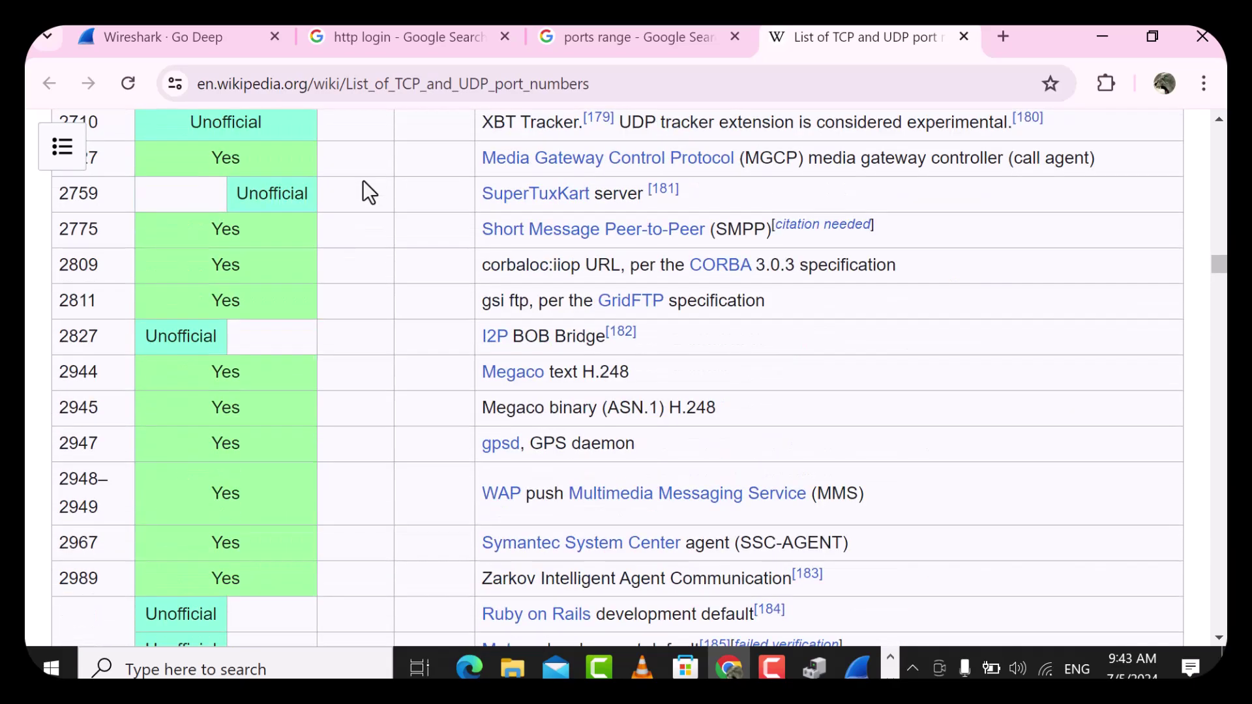
scroll(363, 192, up, 20)
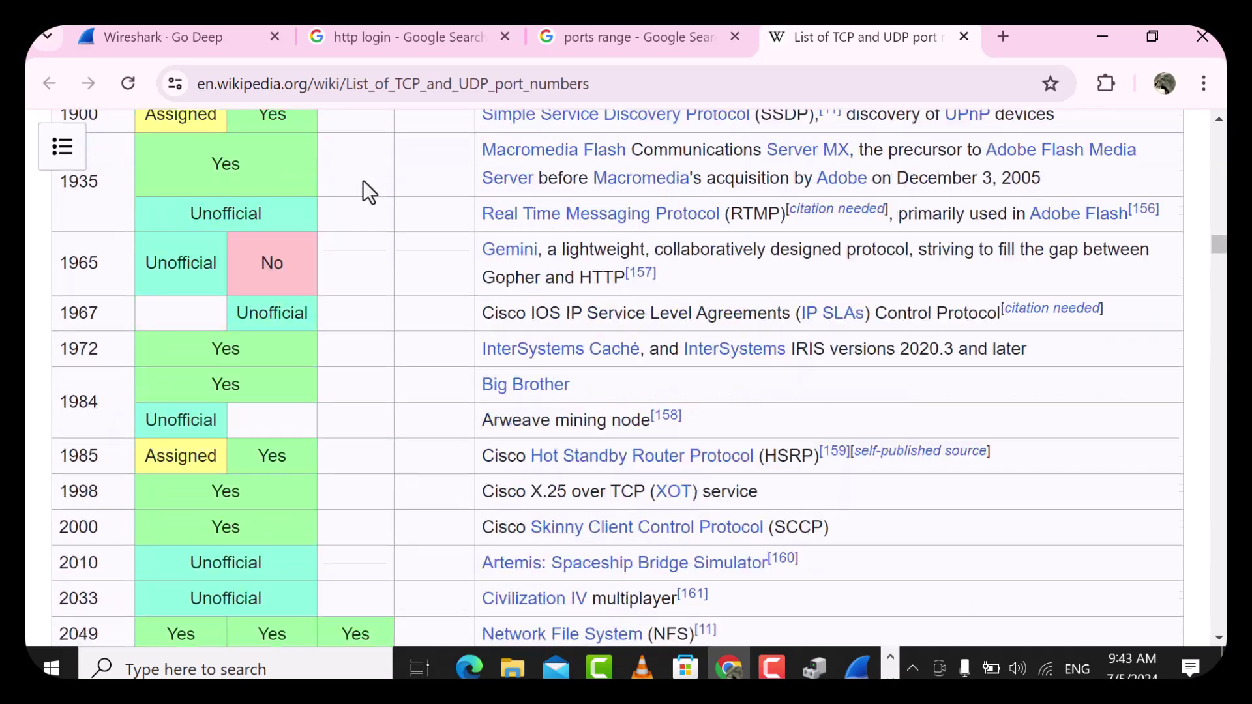
scroll(363, 192, up, 20)
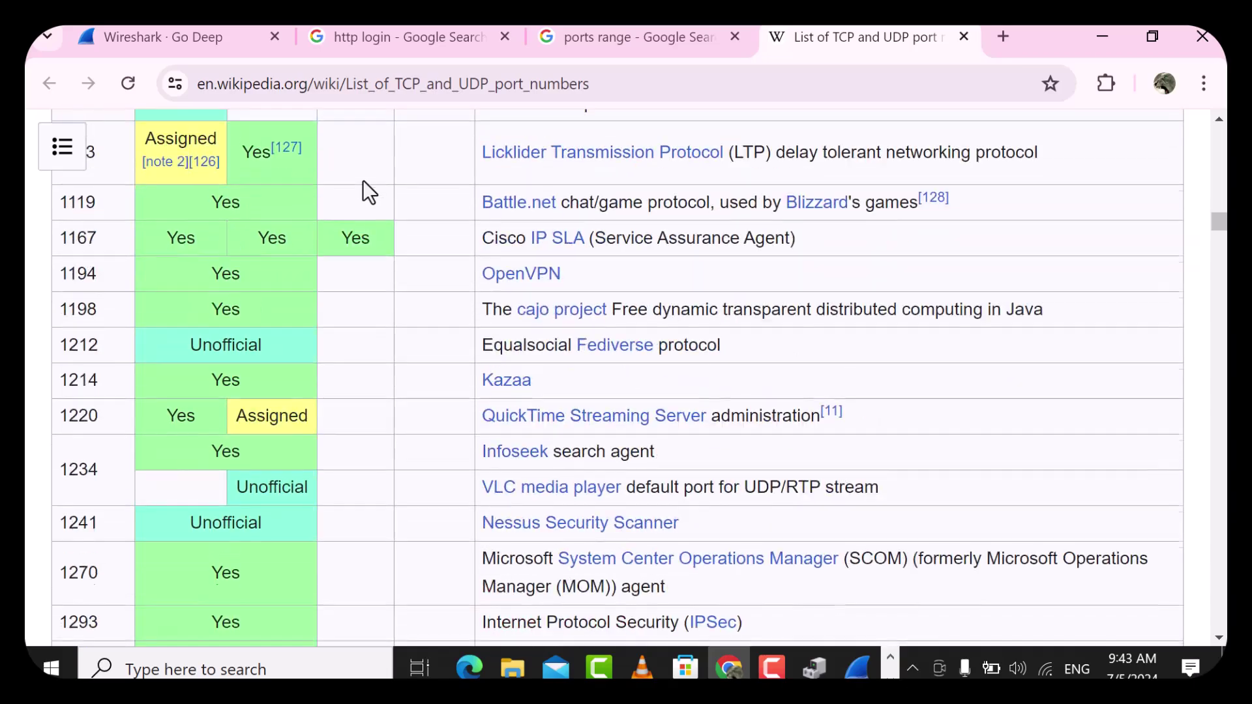
scroll(363, 192, up, 20)
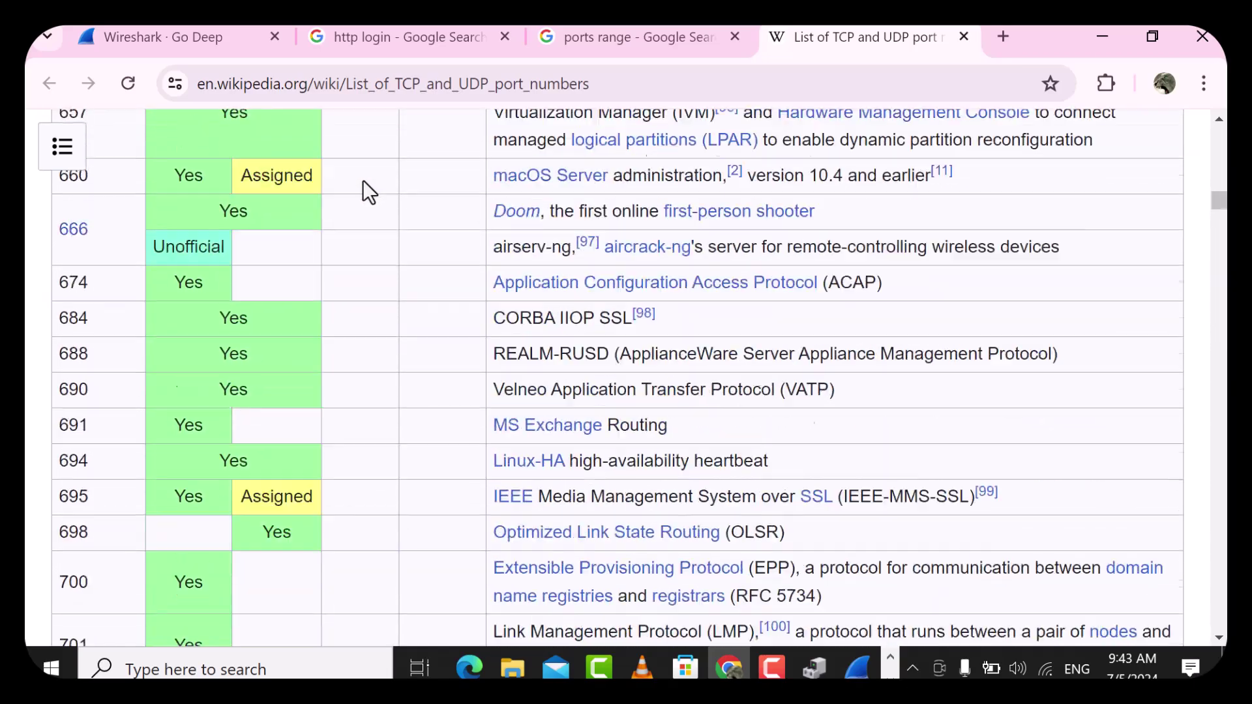
scroll(363, 192, up, 20)
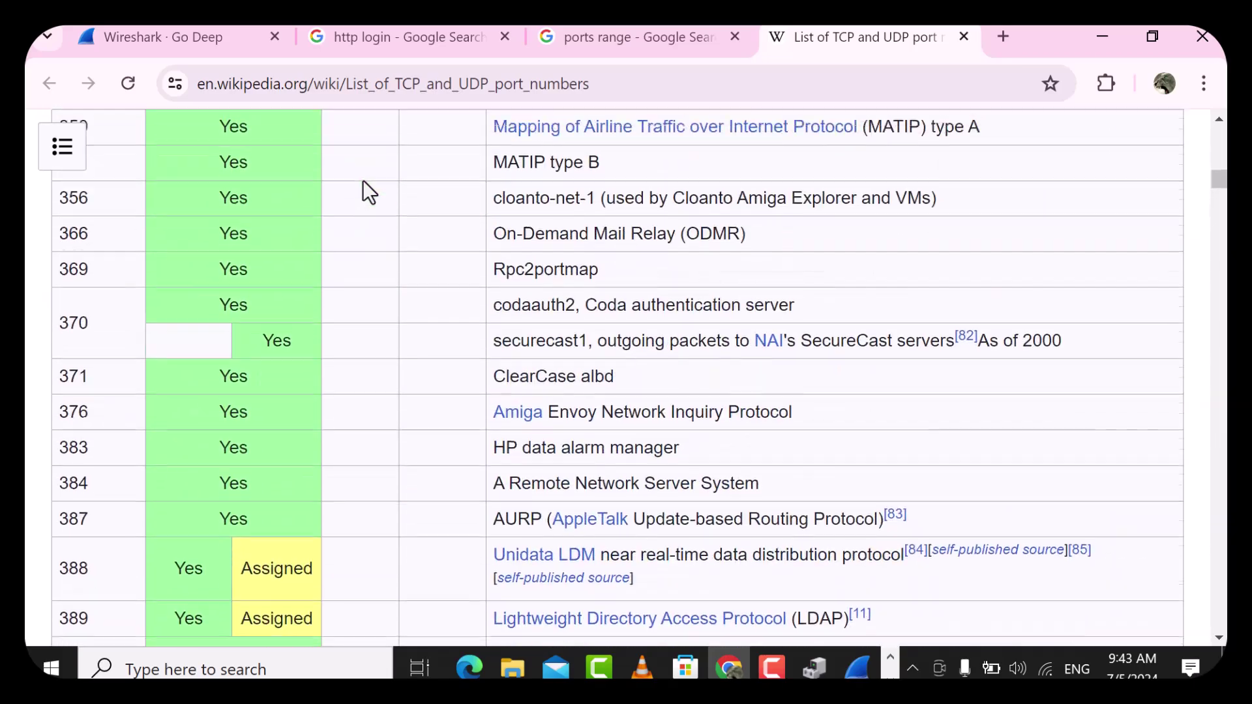
scroll(363, 191, up, 20)
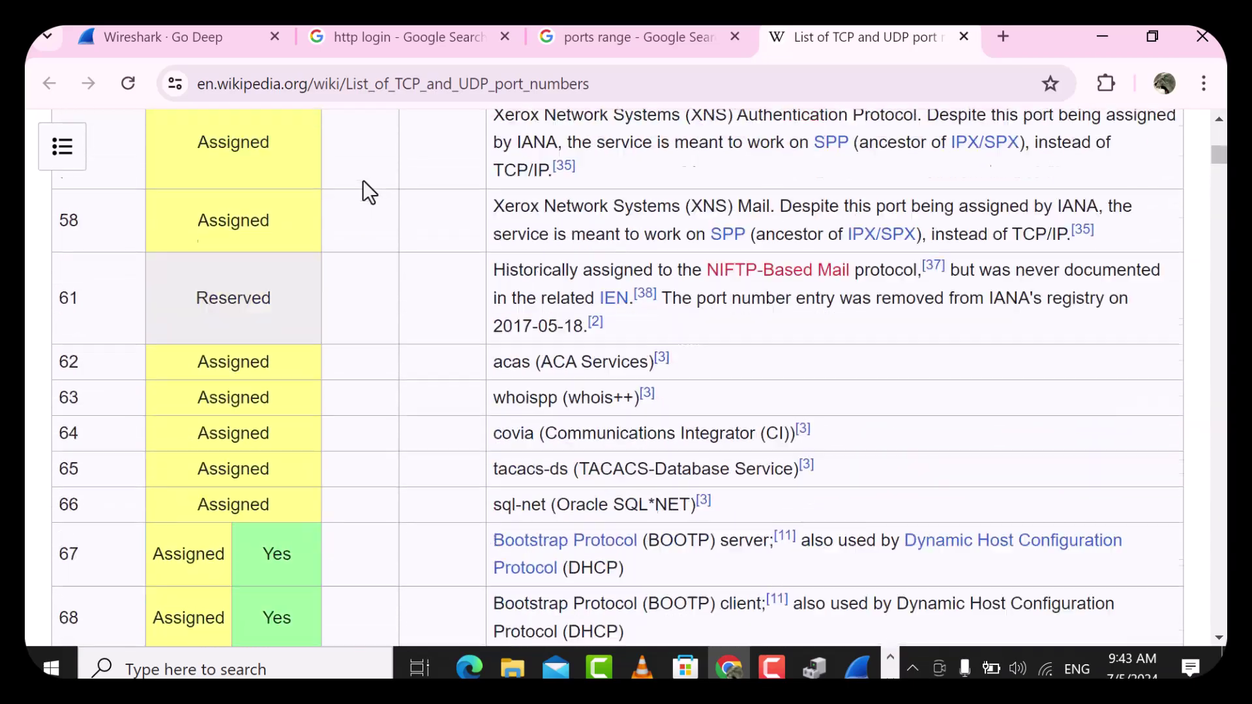
scroll(362, 192, up, 20)
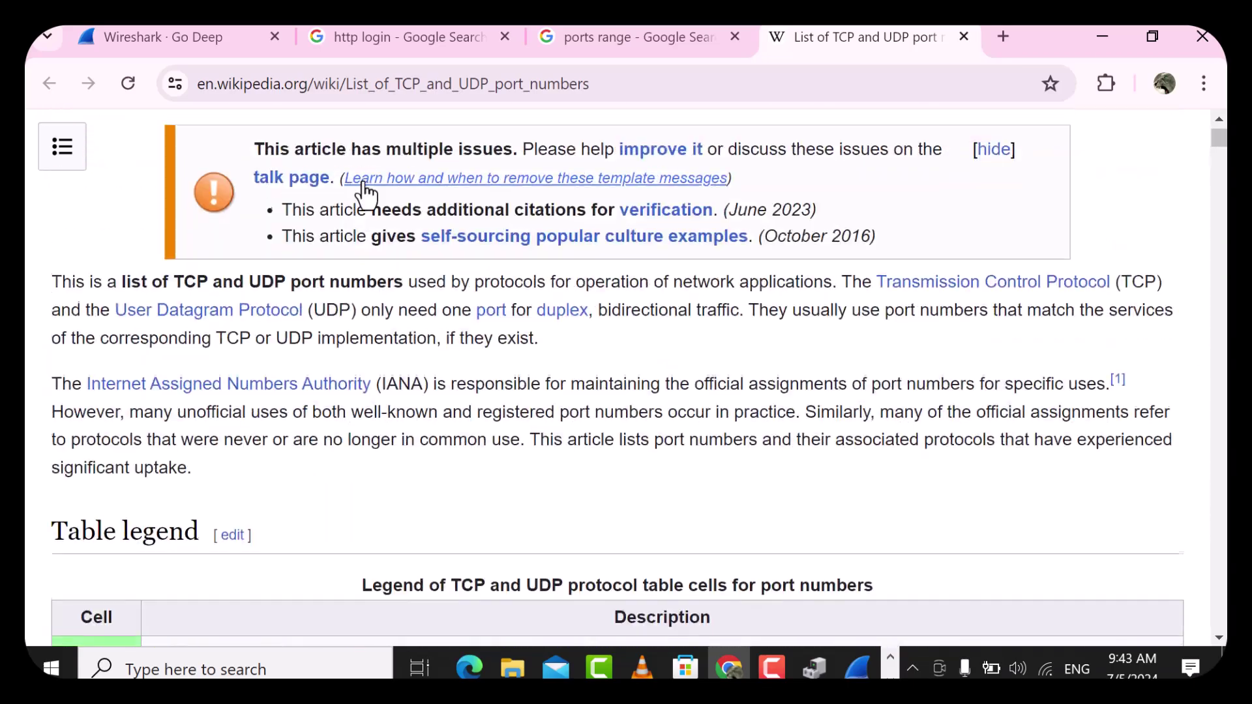
scroll(363, 181, down, 12)
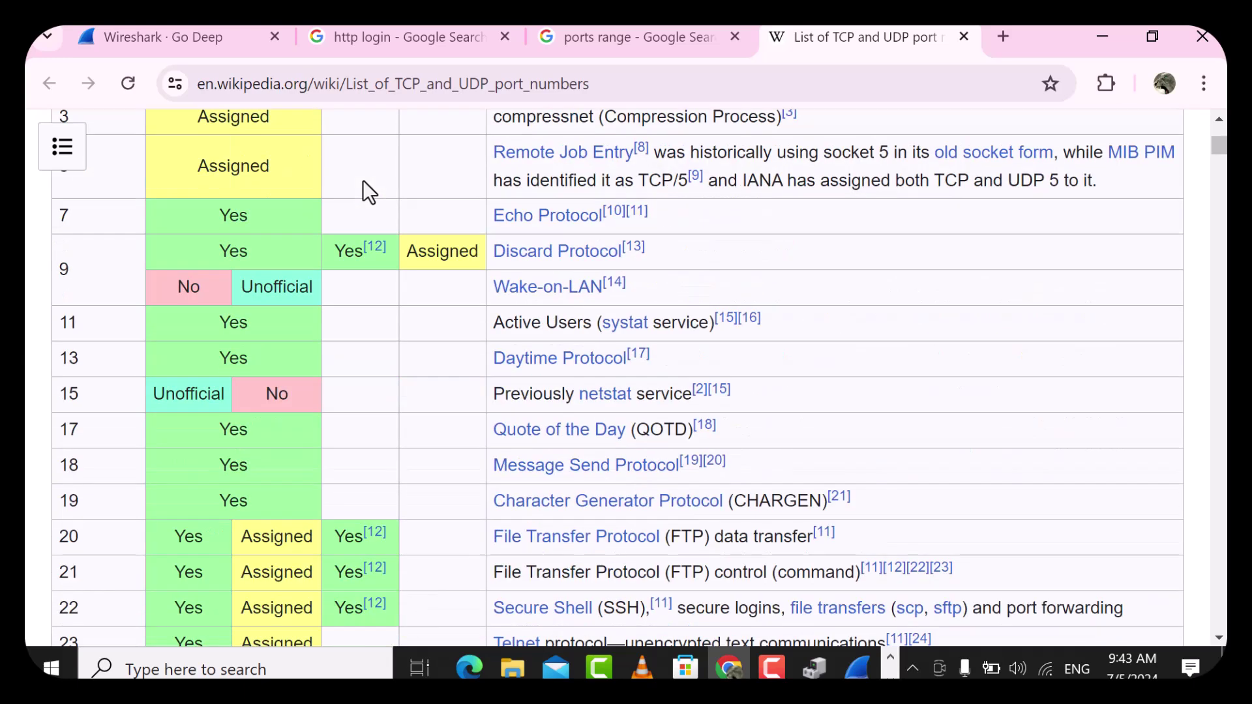
scroll(362, 192, up, 2)
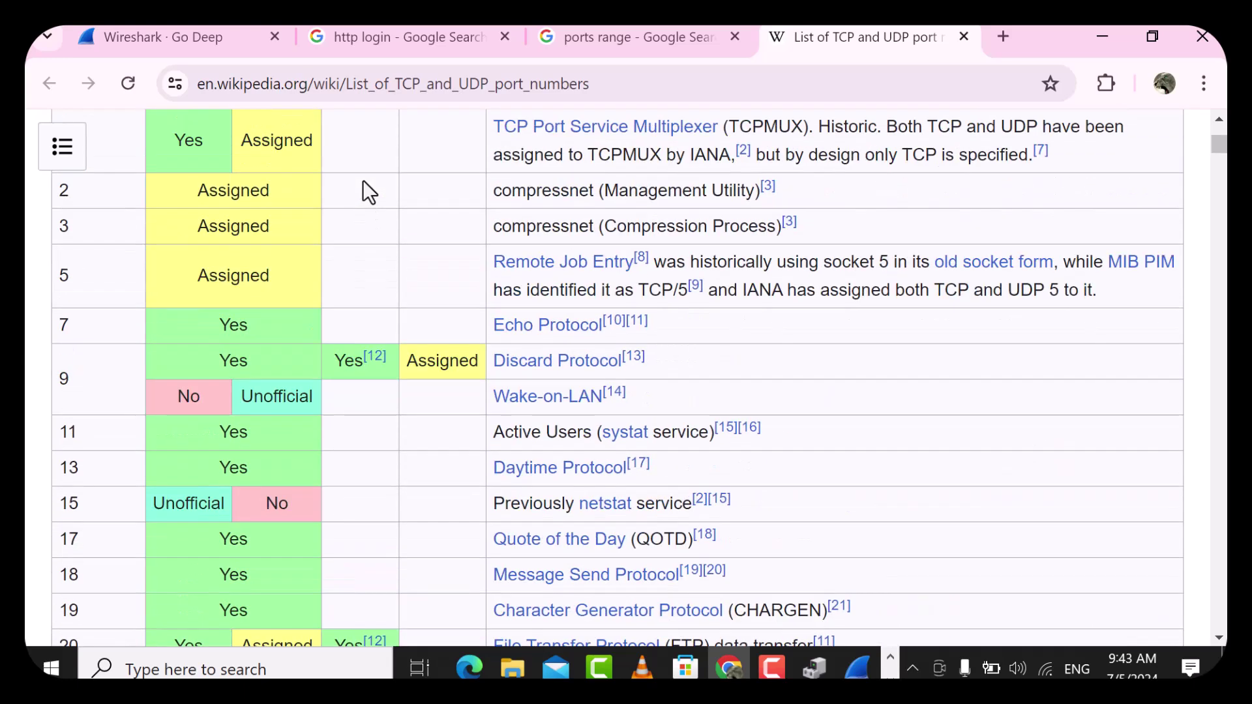
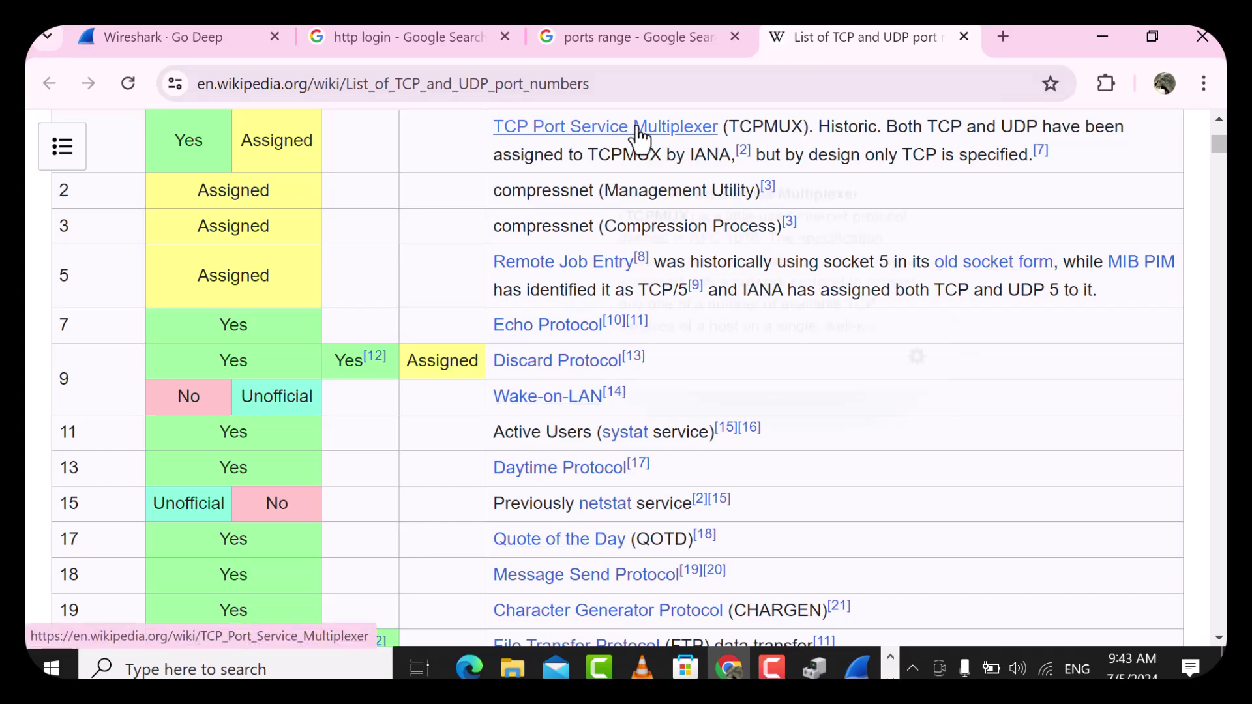
scroll(511, 178, up, 10)
Search Google for "rdp port" in the ports range results tab and highlight the port number in the featured answer
click(574, 36)
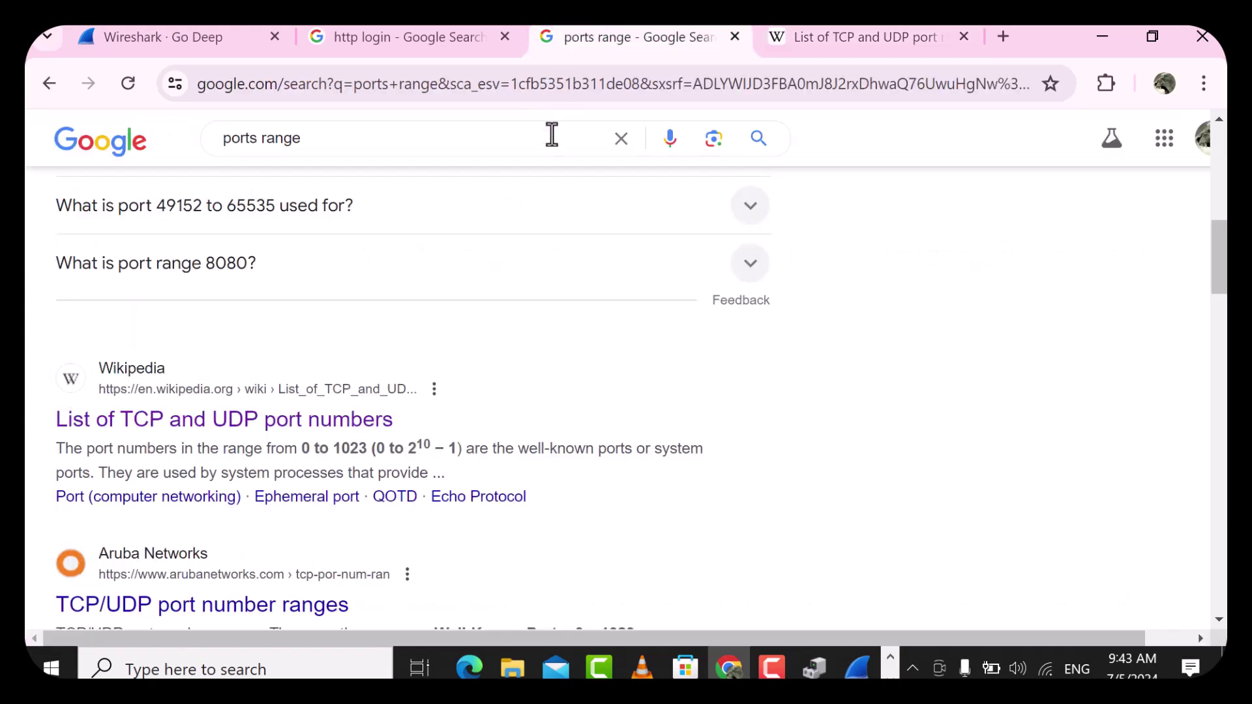
double_click(442, 137)
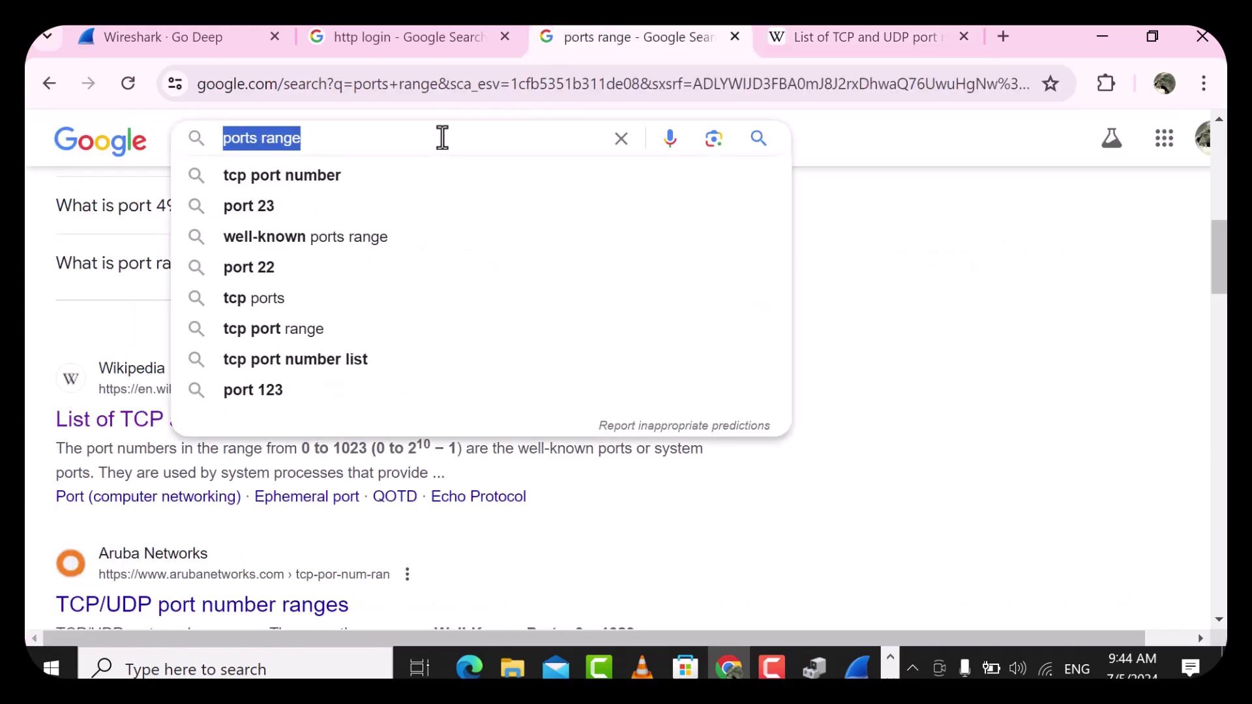
text(rdp p)
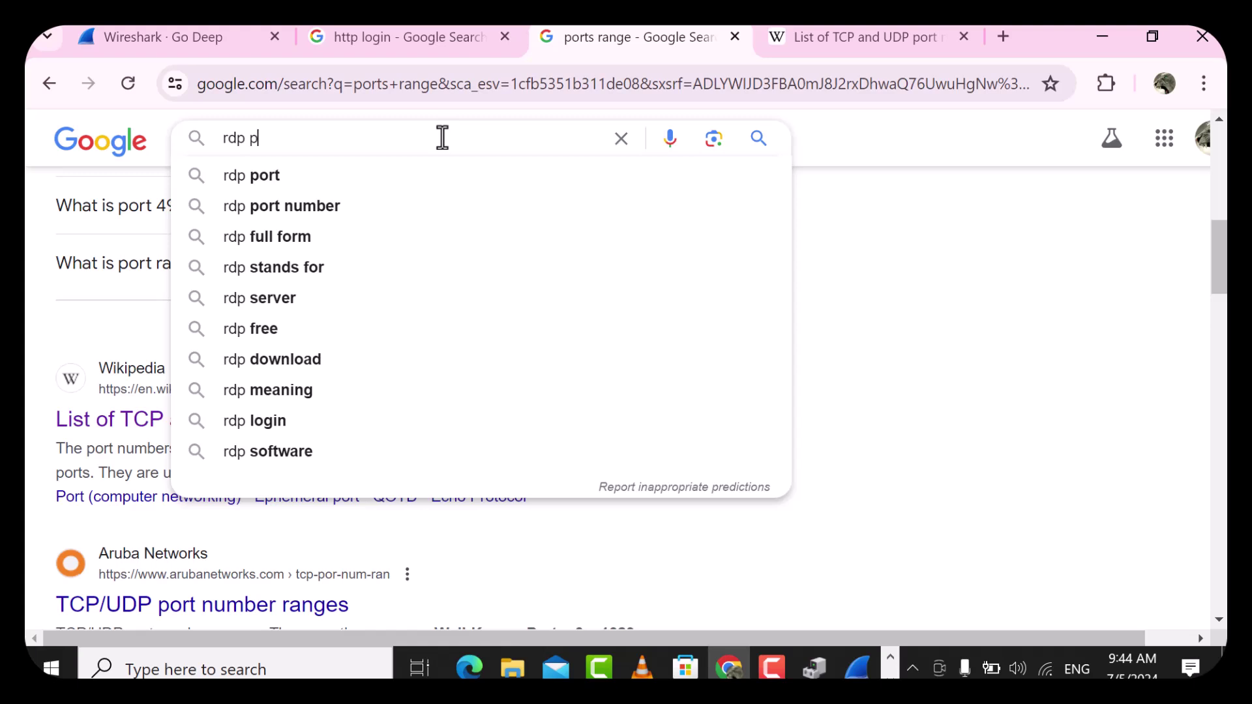
text(ort)
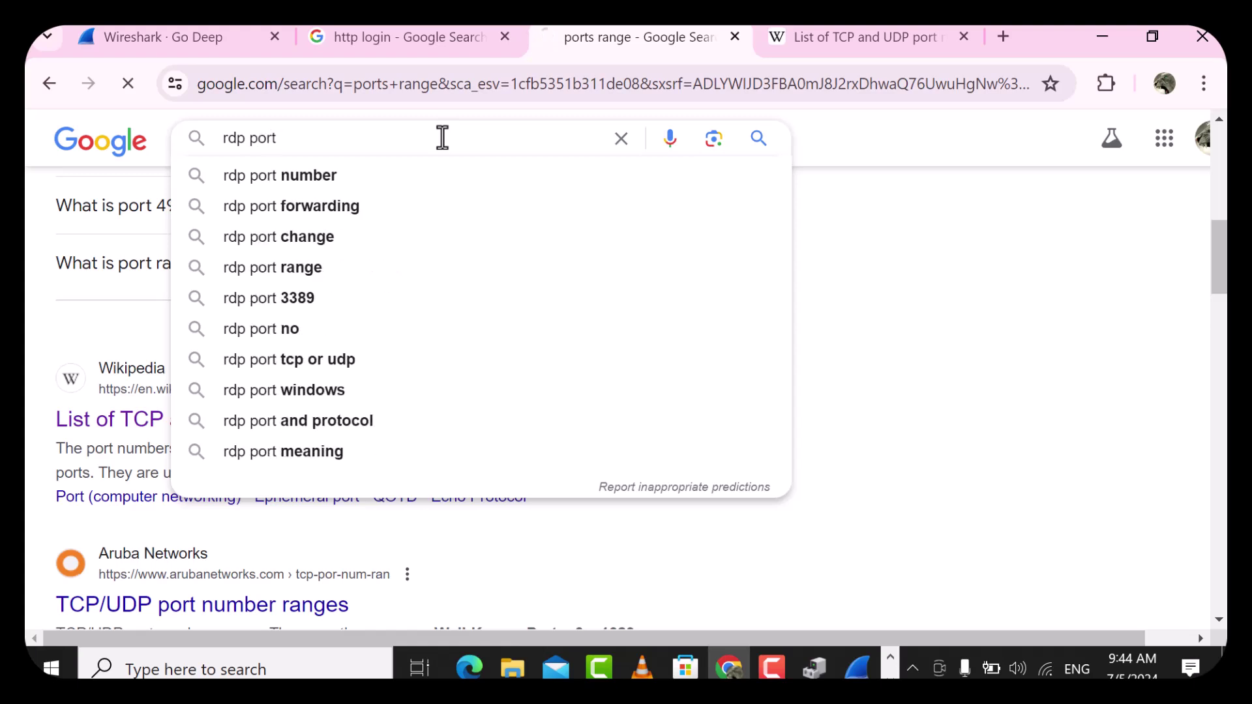
key(Return)
drag(158, 427, 216, 430)
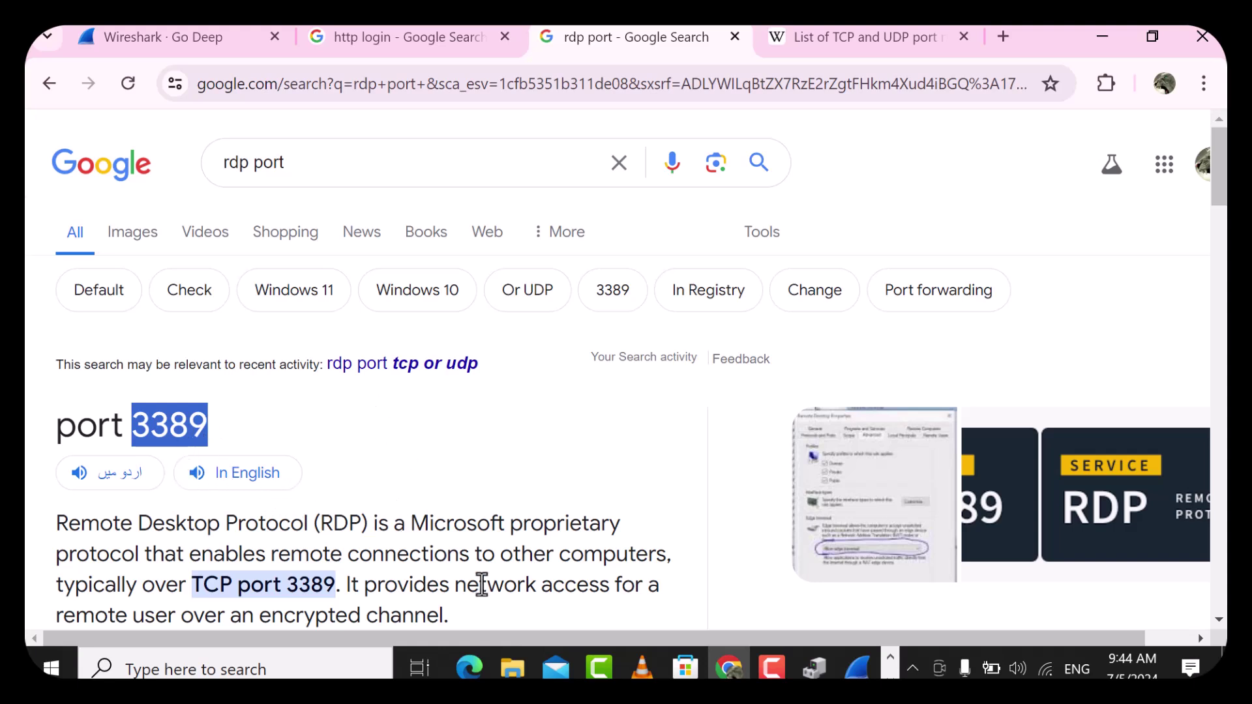
Switch to Wireshark, clear the http display filter and filter the captured packets by tcp
click(1109, 33)
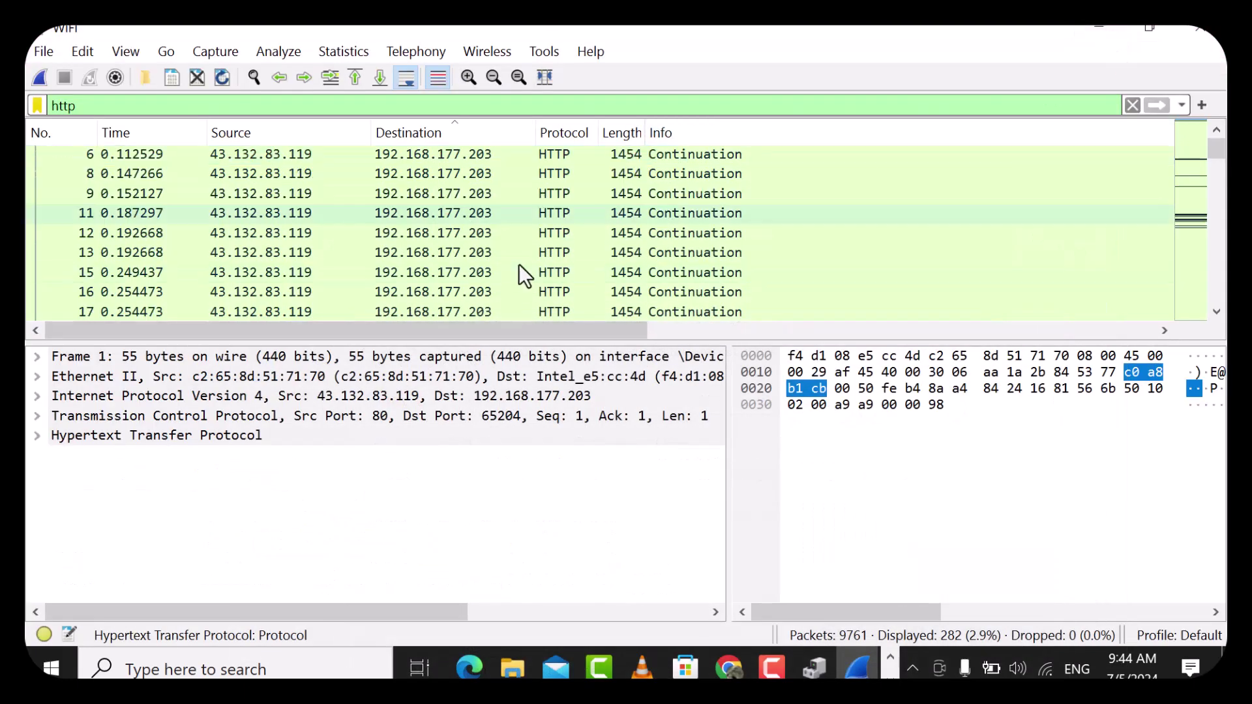
scroll(518, 264, down, 4)
scroll(518, 264, up, 4)
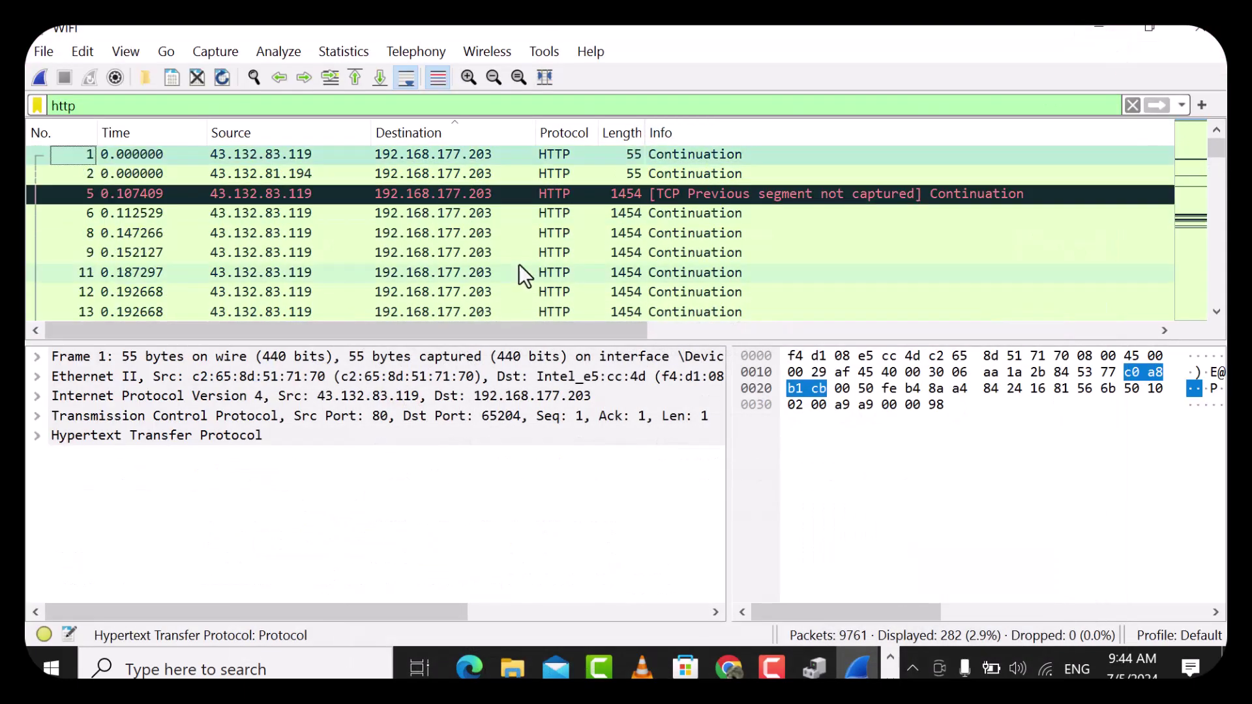
click(375, 109)
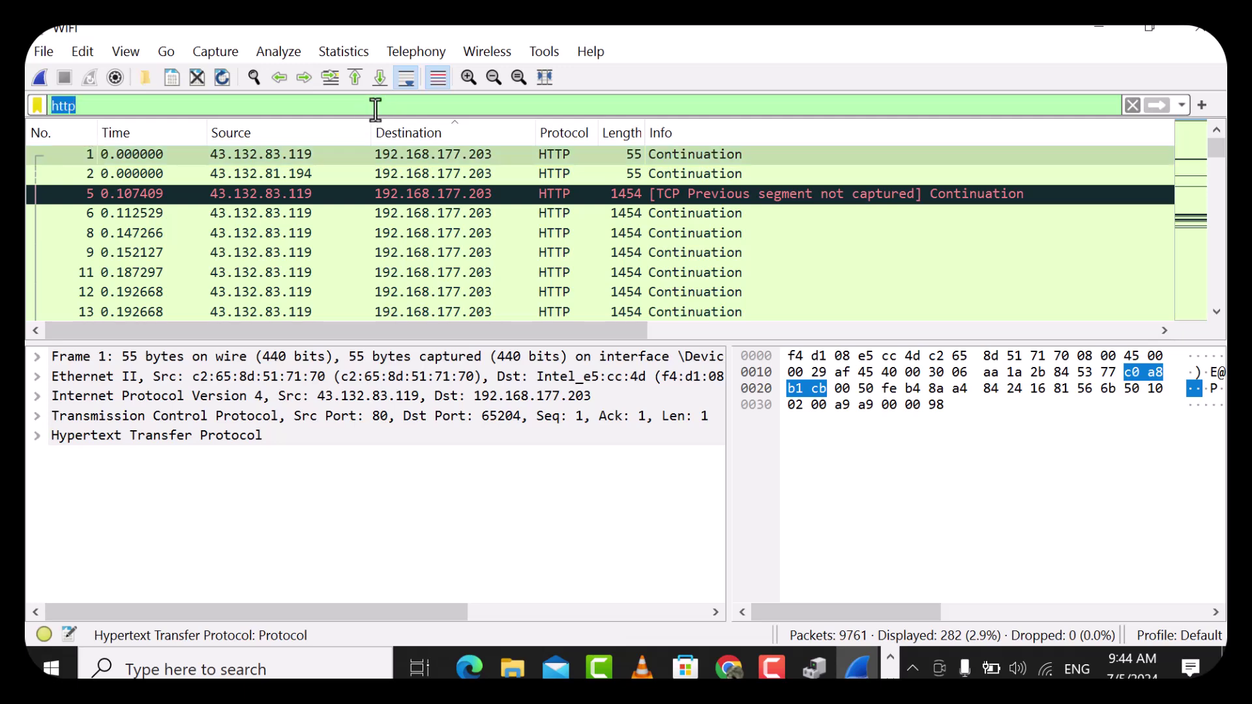
key(BackSpace)
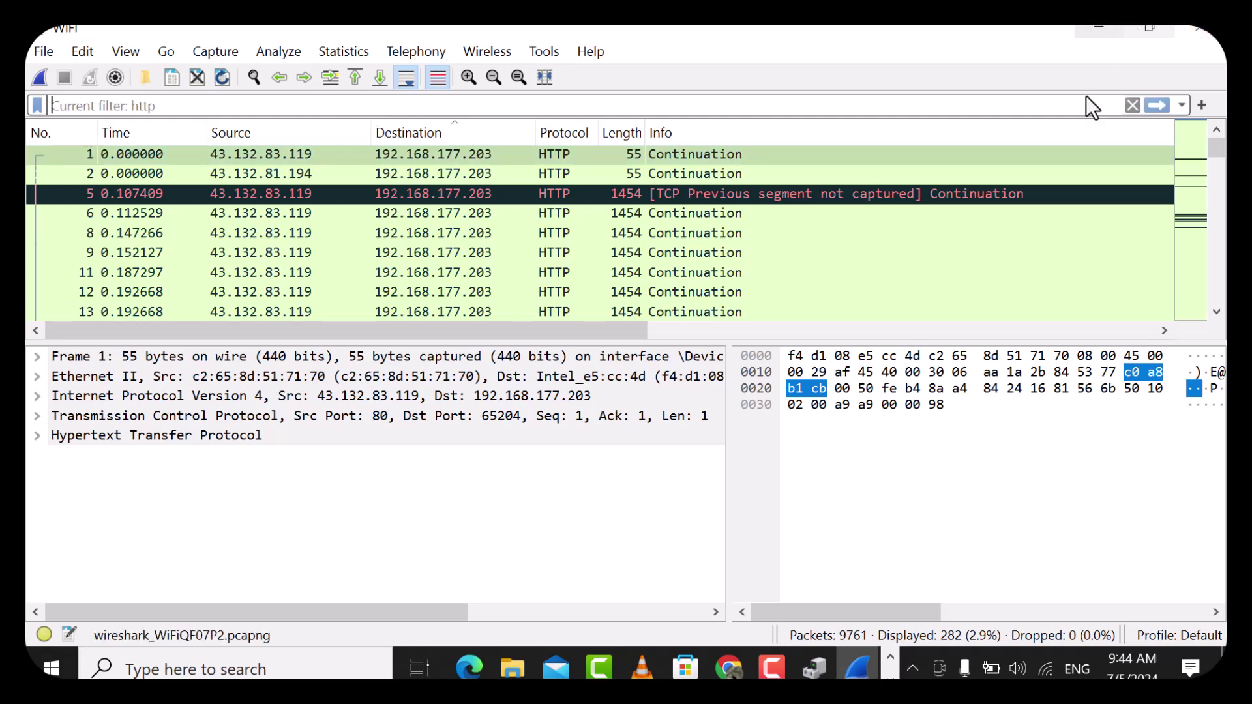
click(1131, 103)
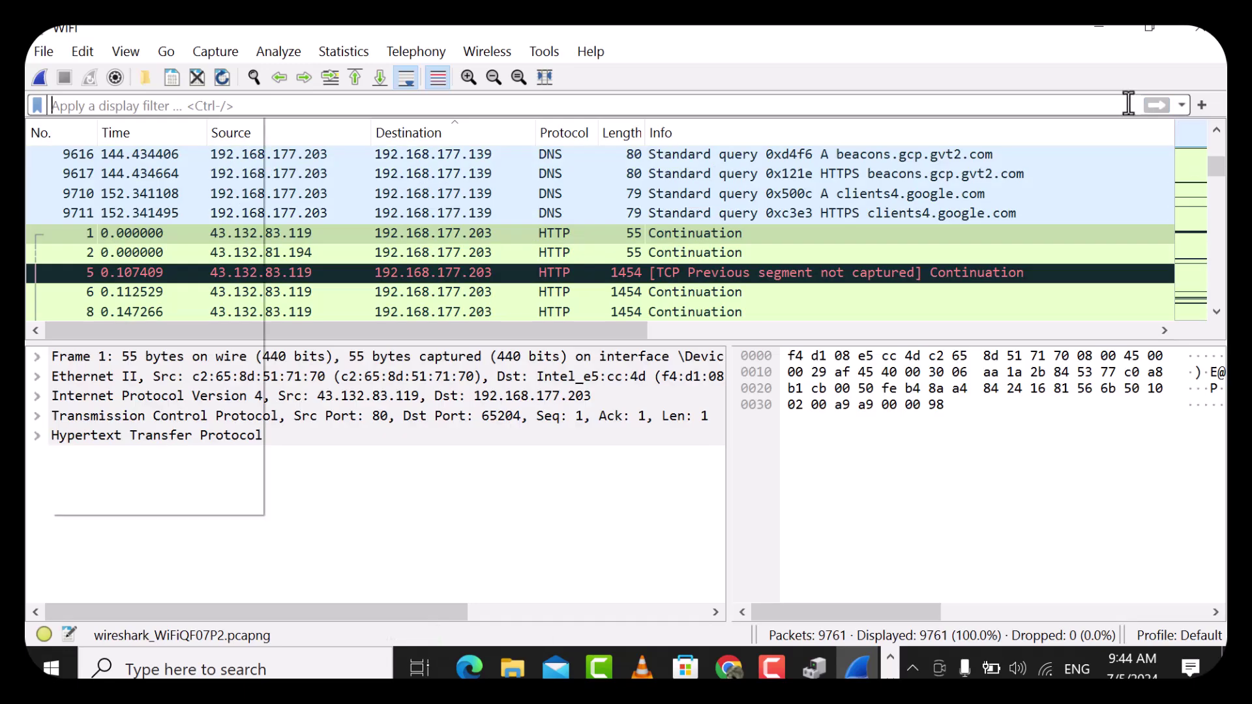
text(tcp)
key(Return)
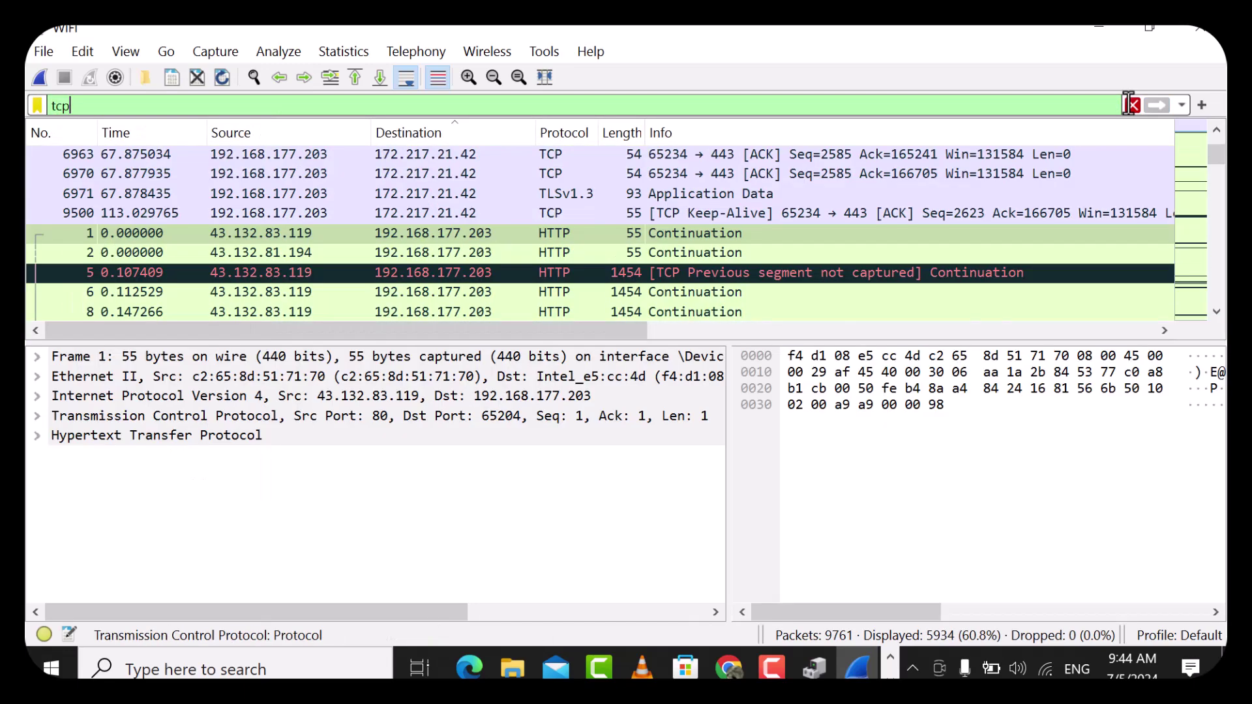
Look through the tcp-filtered packets and follow the TCP stream of packet 5759, sent to 172.217.19.238
scroll(929, 228, down, 3)
scroll(922, 250, down, 3)
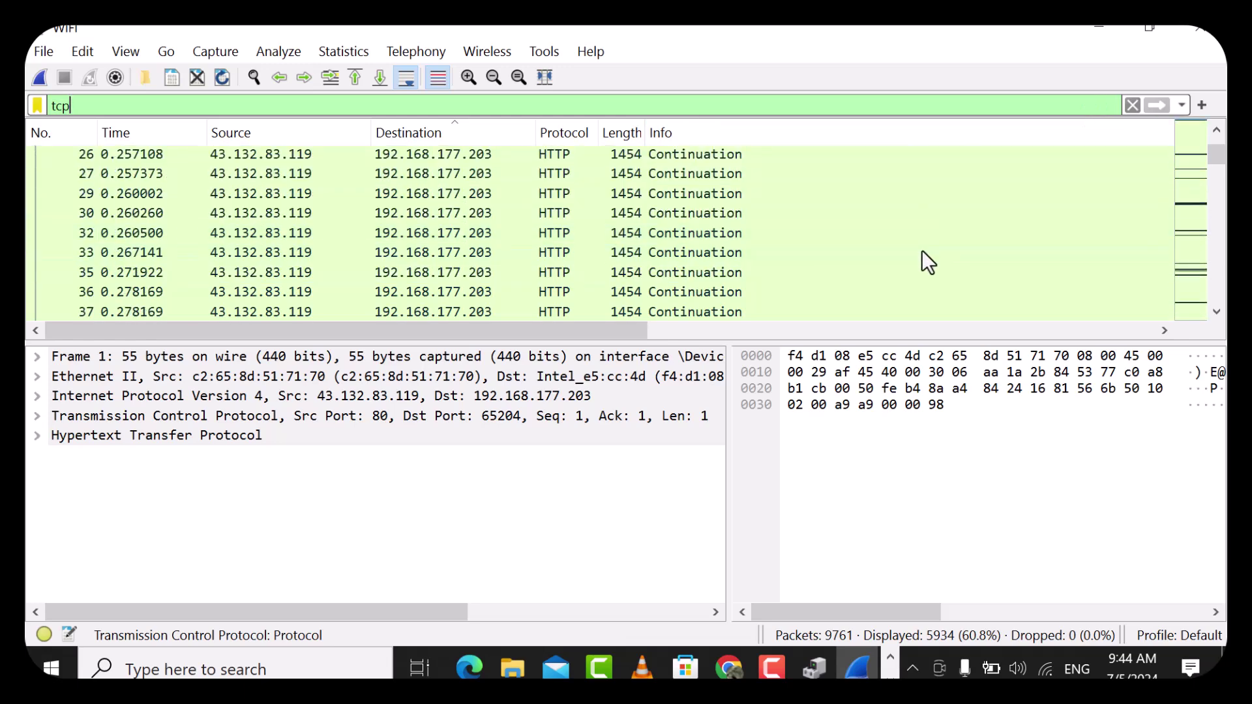
scroll(922, 251, up, 15)
scroll(921, 249, up, 10)
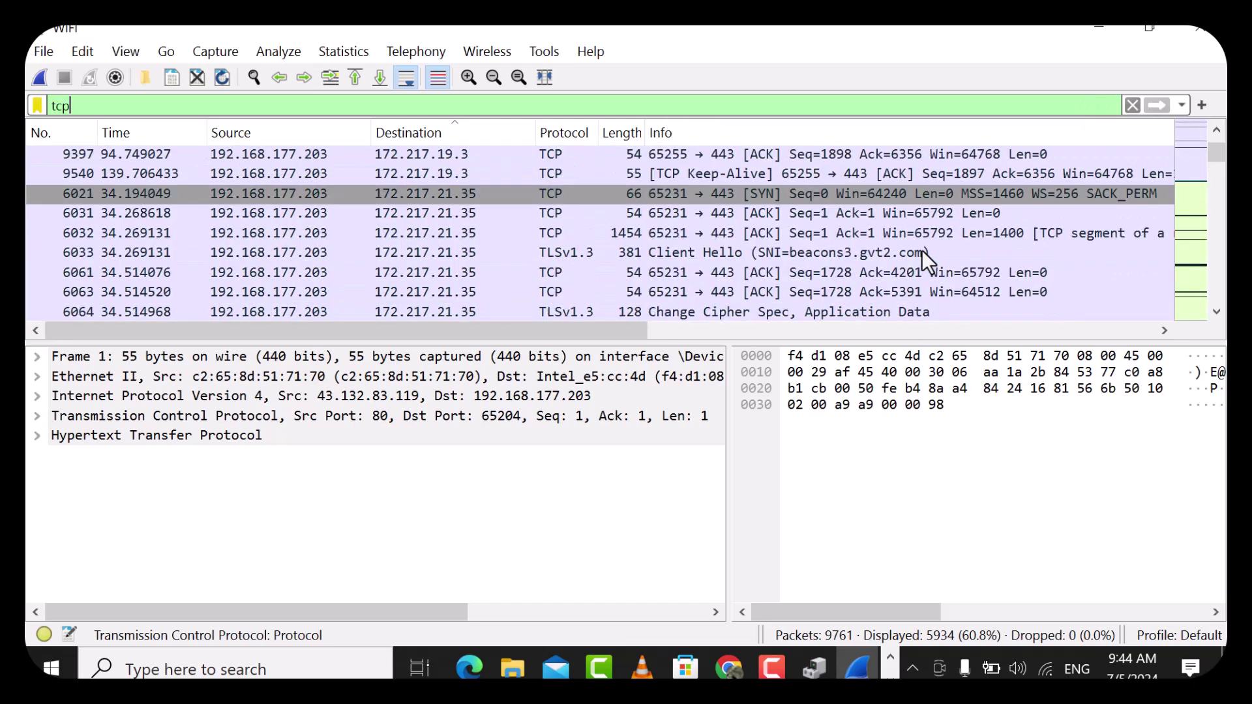
click(527, 175)
right_click(527, 175)
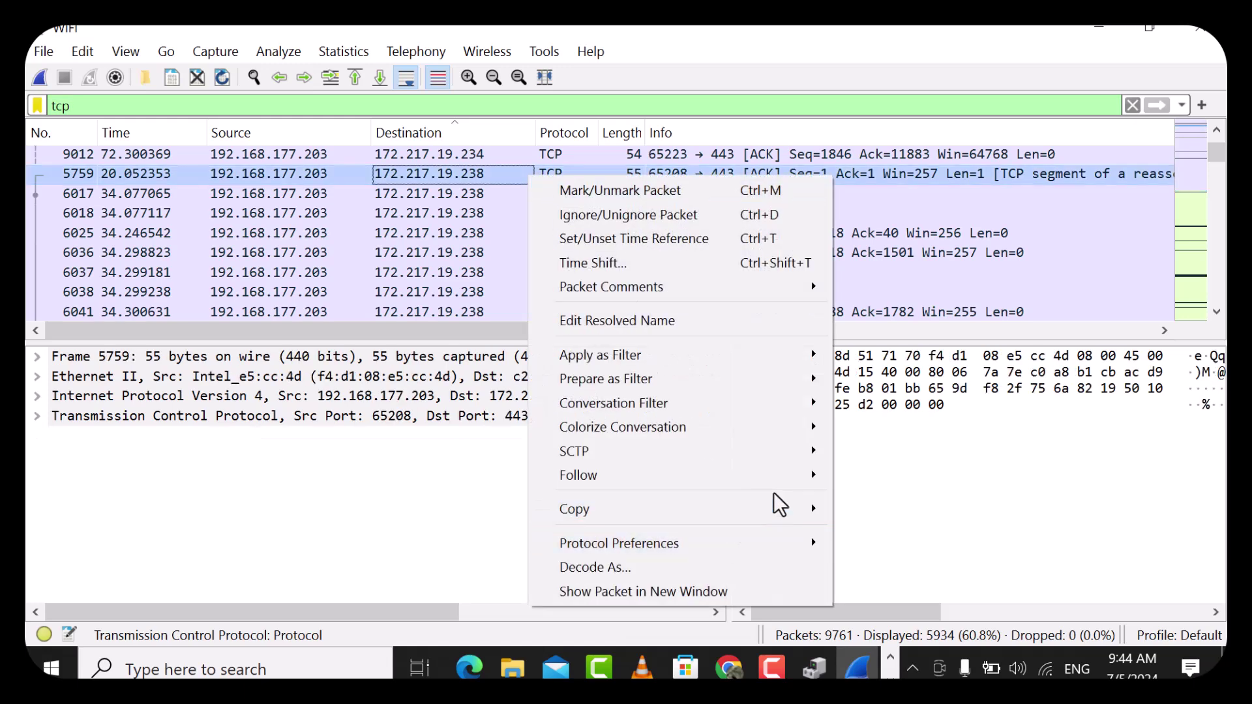
mouse_move(781, 475)
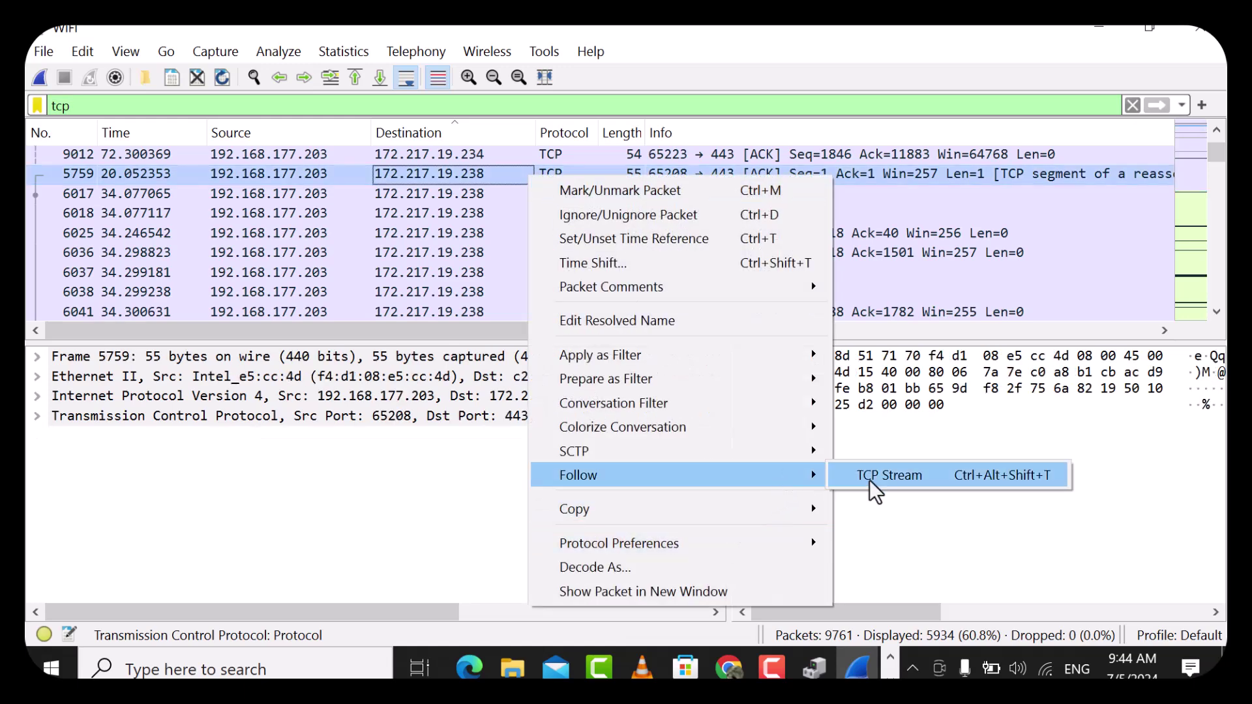
click(870, 481)
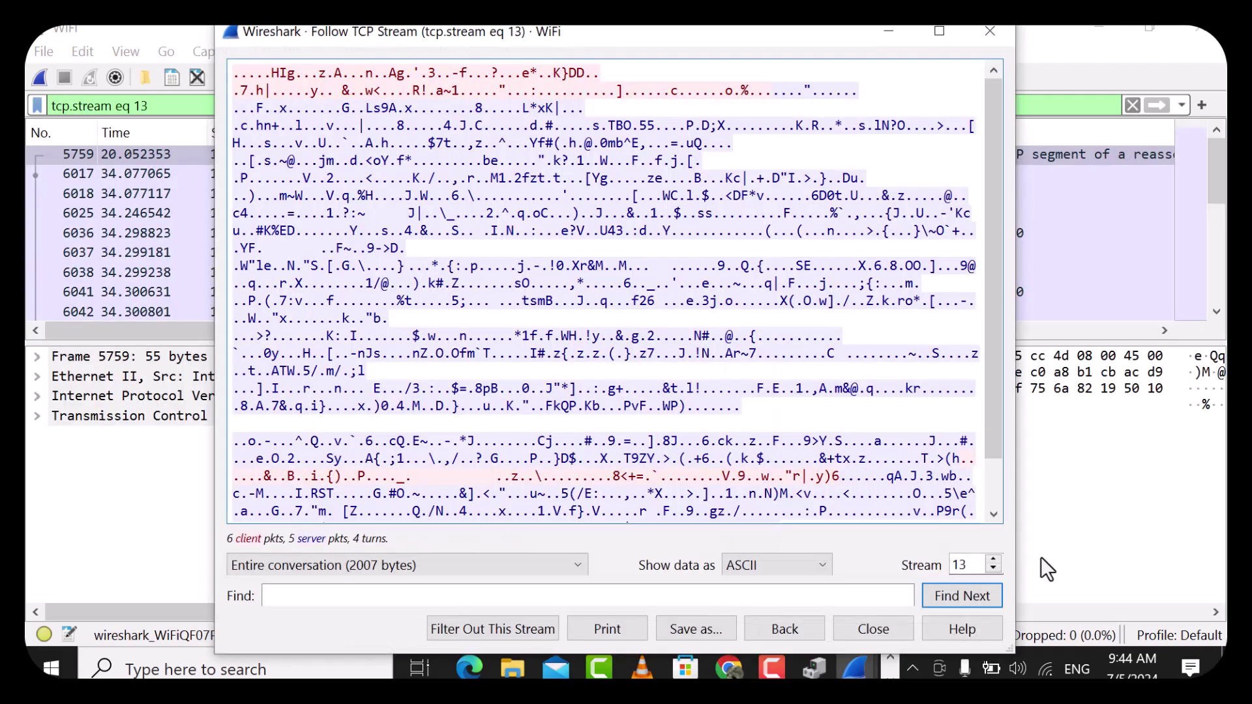
Advance through the followed TCP streams up to stream 63, and go back to the userinfo.php request in stream 61
drag(993, 561, 993, 560)
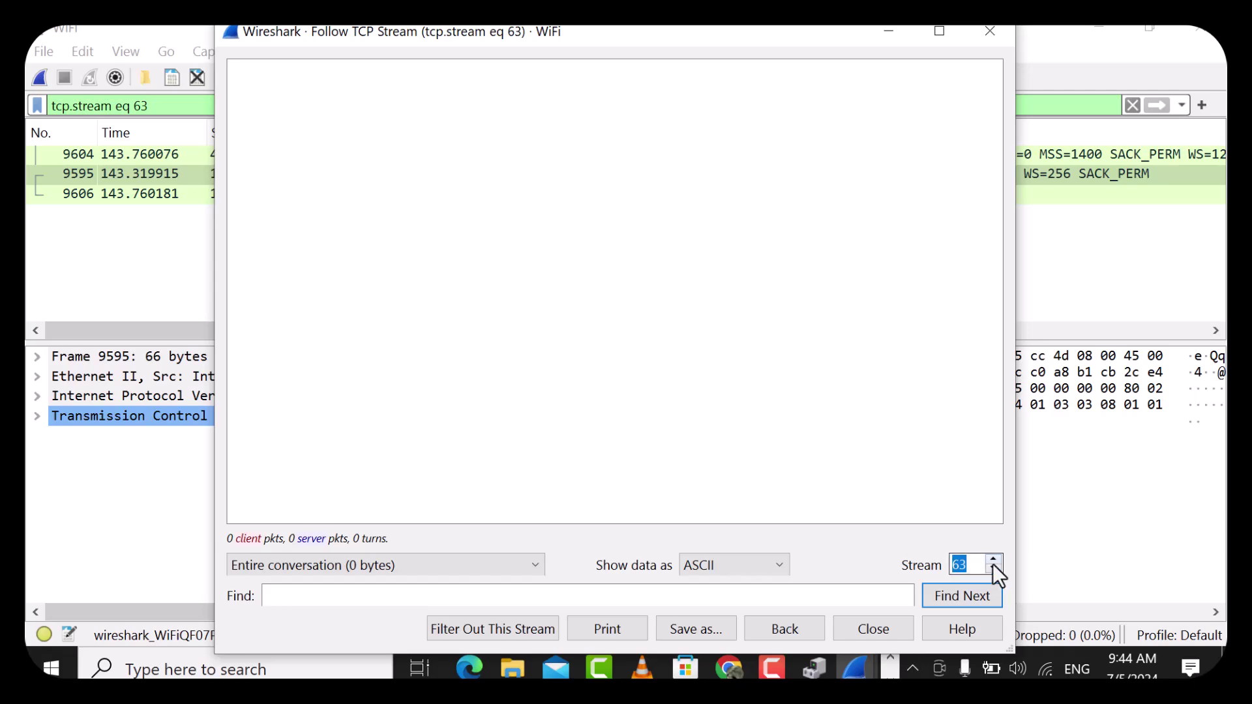
click(992, 569)
click(992, 569)
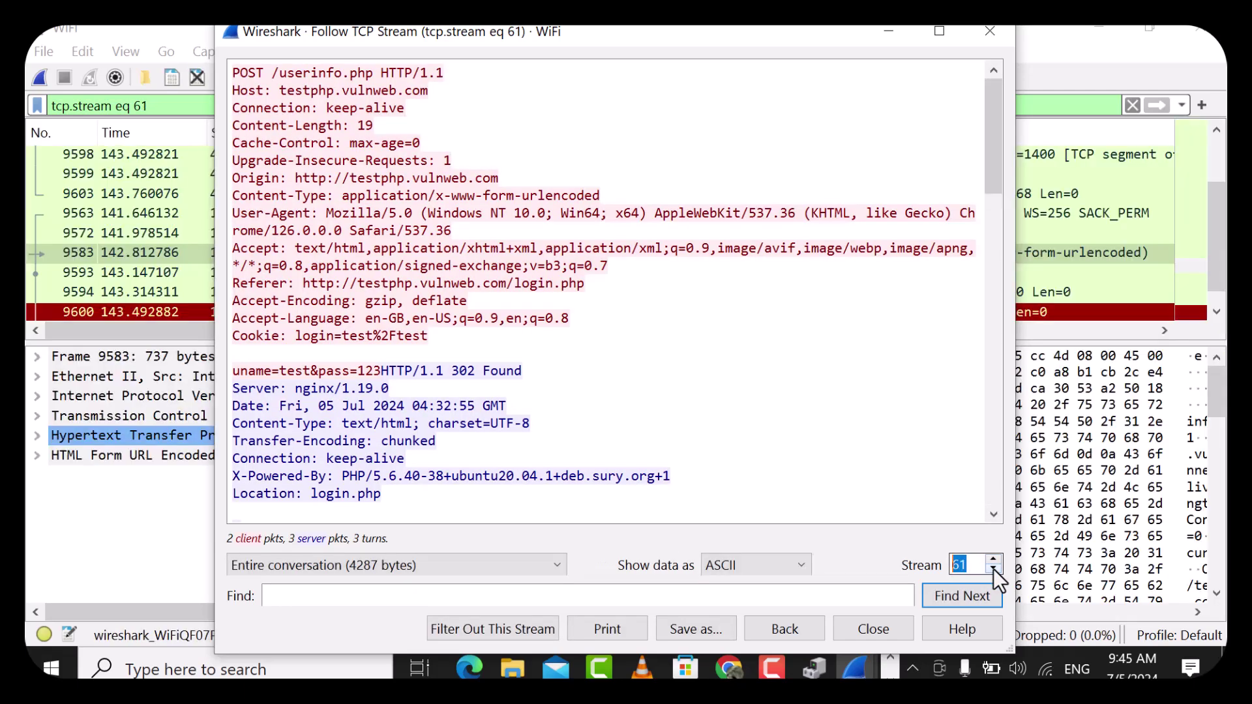
click(995, 560)
click(995, 570)
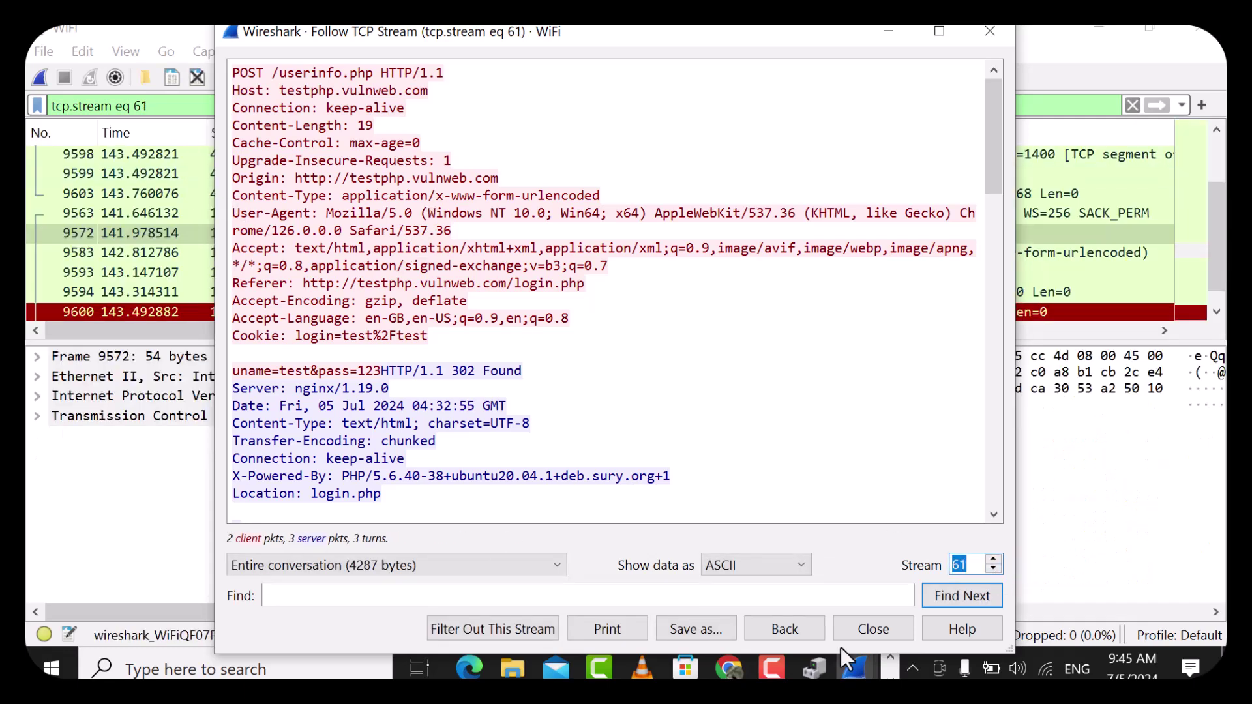
Step back through the TCP streams to stream 55, go forward to stream 56 and highlight its content
click(994, 570)
click(993, 569)
click(994, 570)
click(993, 569)
click(993, 570)
click(993, 570)
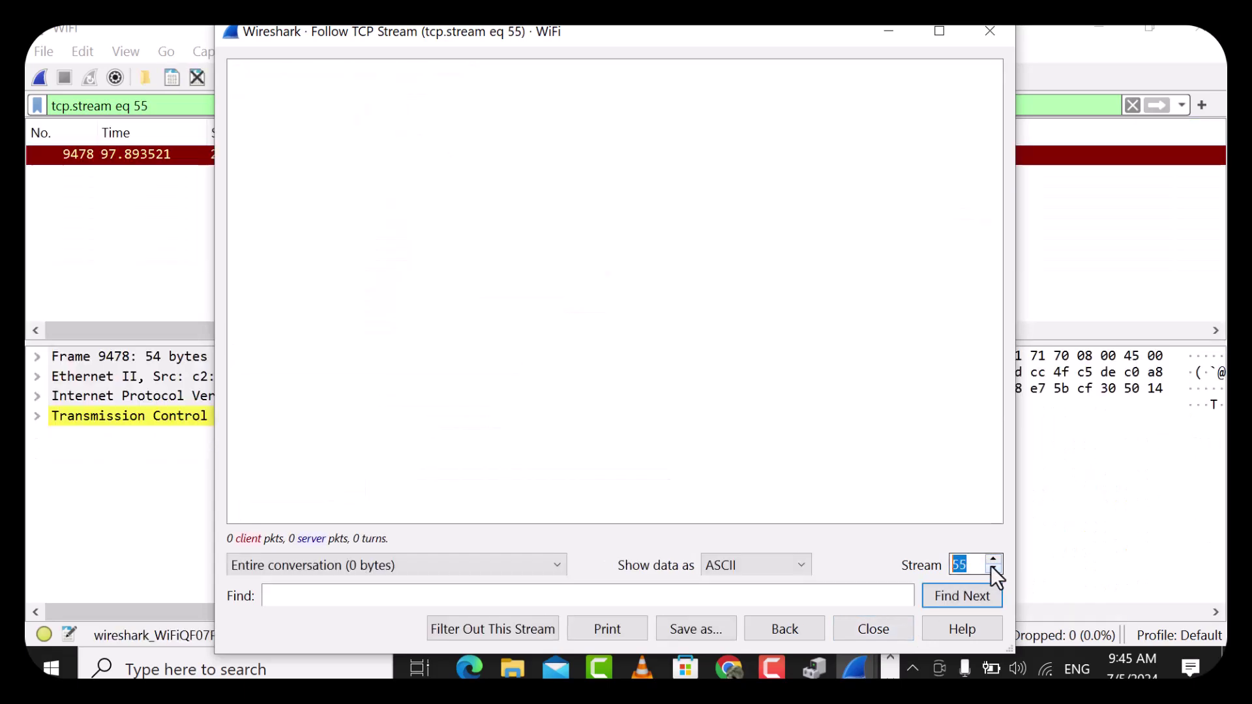
click(992, 561)
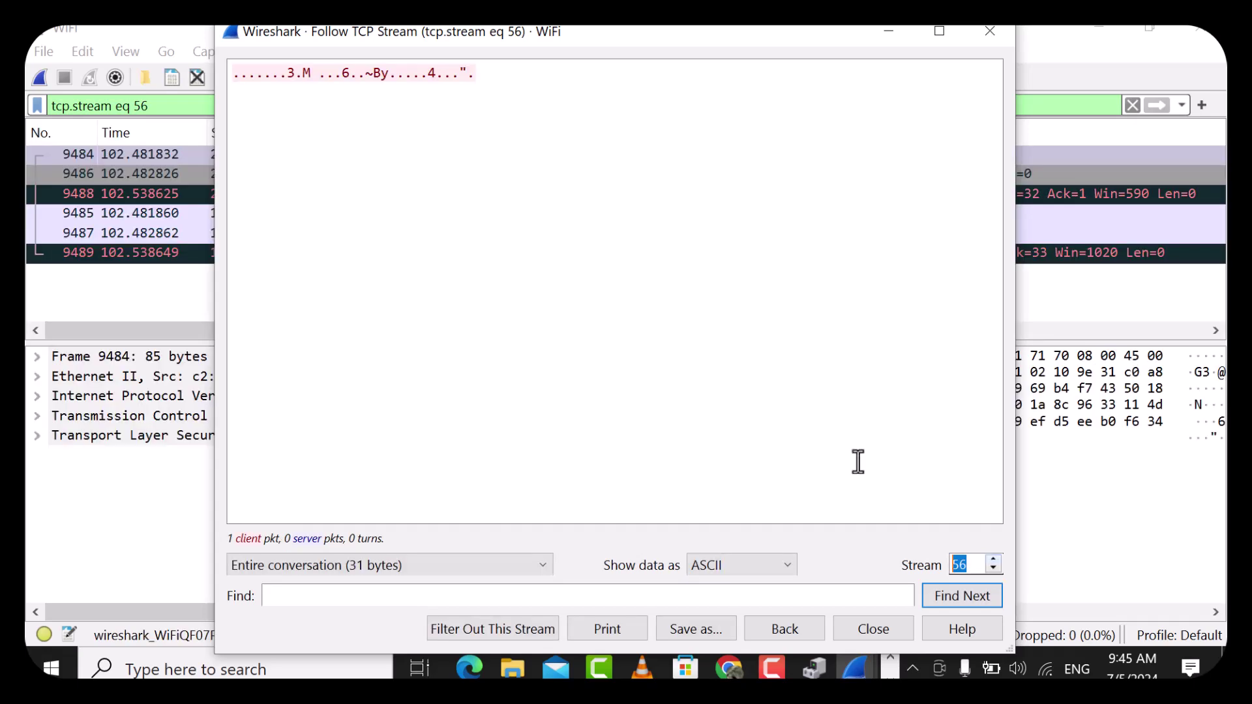
drag(477, 82, 206, 80)
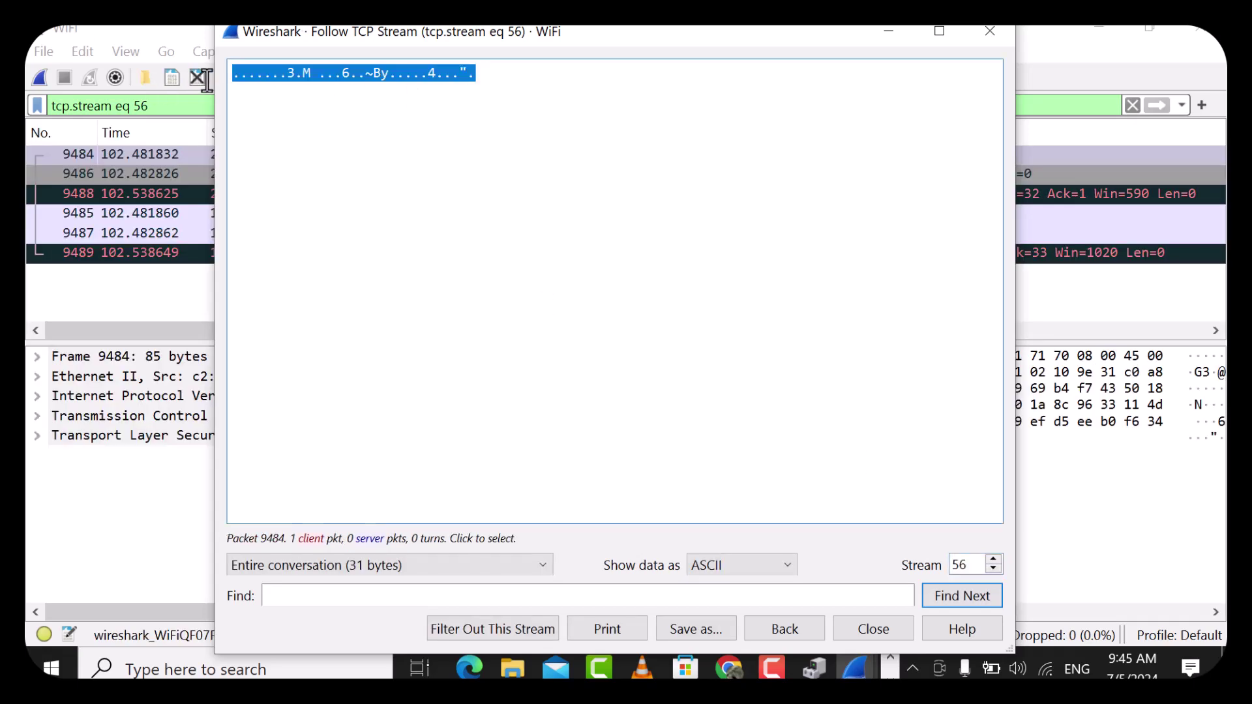
Go back to TCP stream 53 and highlight its unreadable conversation data through to the end
click(993, 570)
click(993, 569)
click(993, 569)
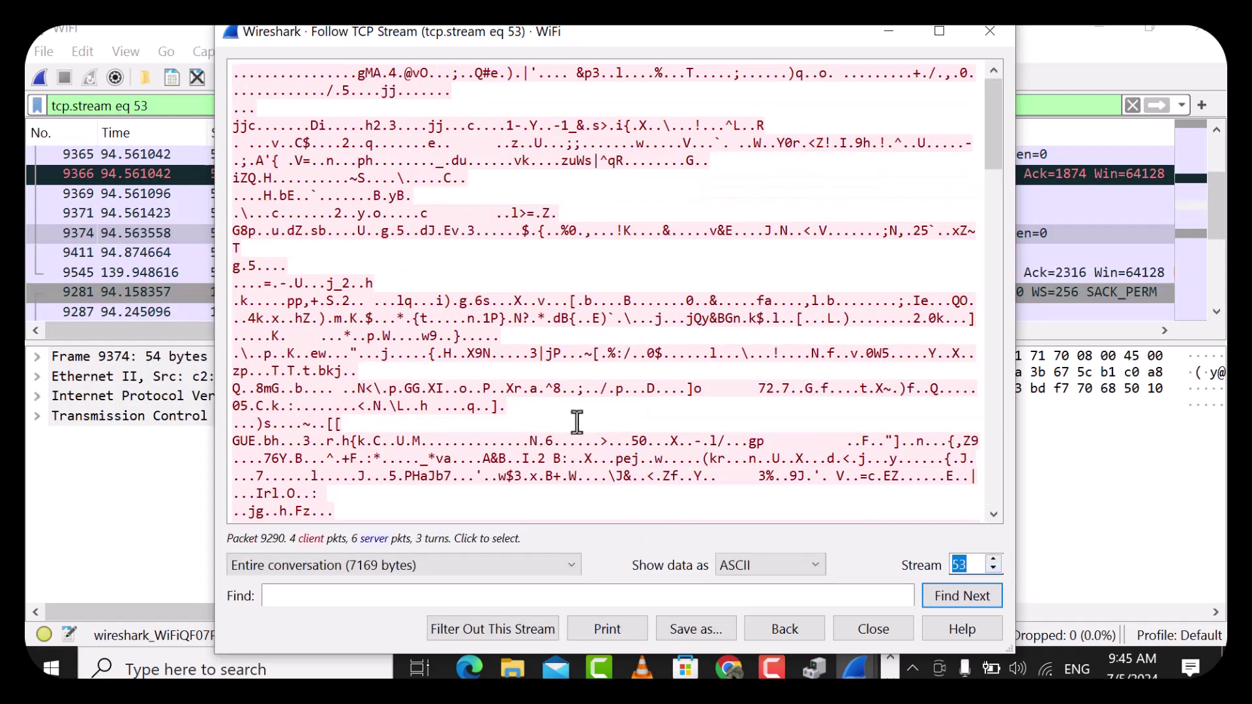
drag(292, 172, 800, 519)
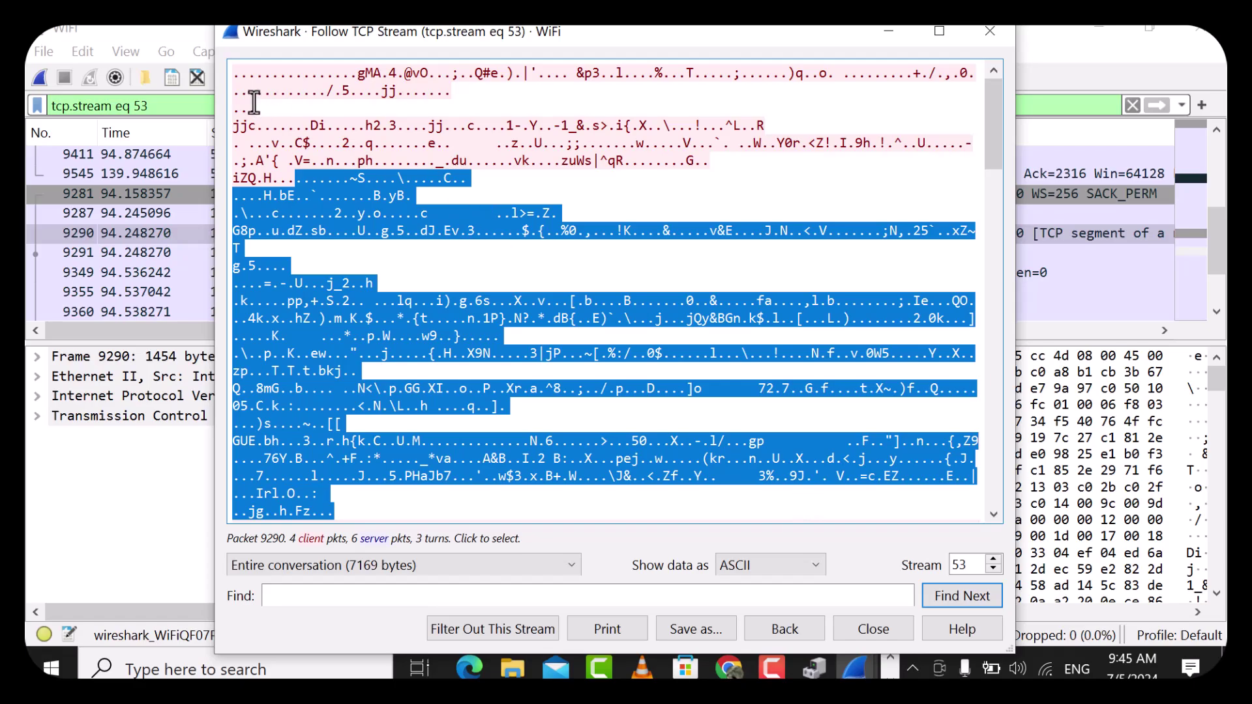
drag(265, 73, 734, 567)
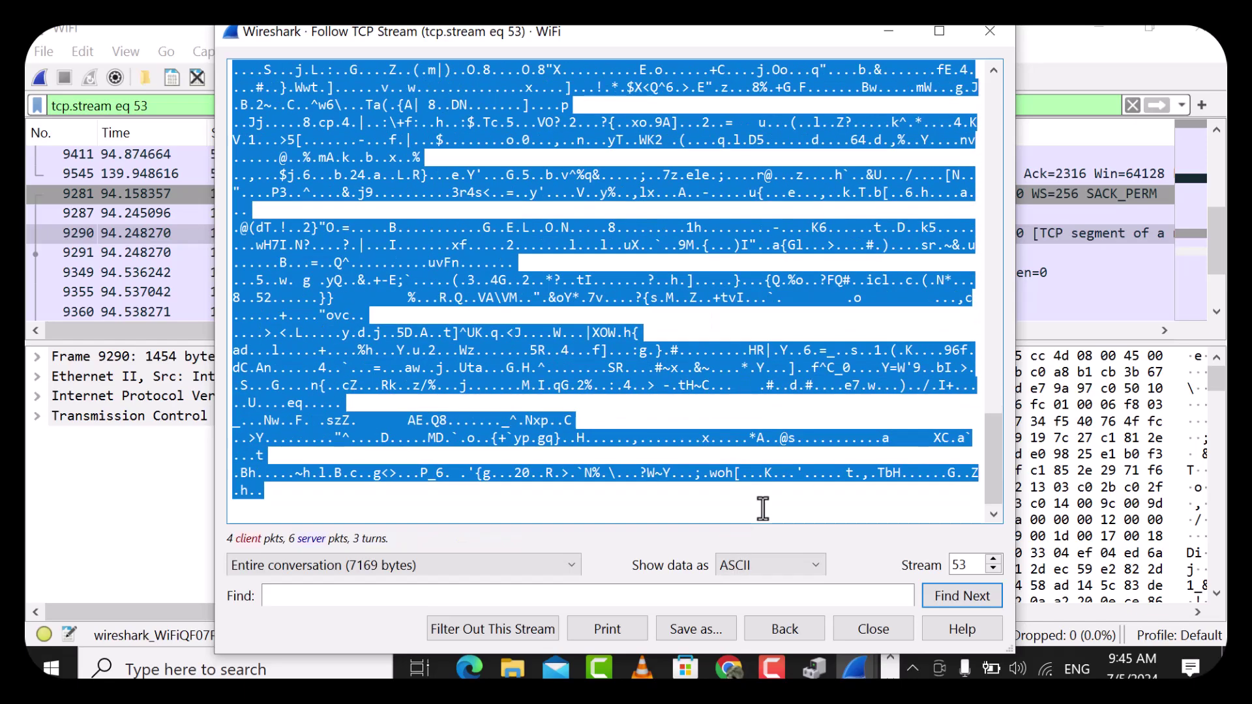
Advance to TCP stream 59 and highlight the userinfo.php HTTP/1.1 part of its POST request line
click(995, 558)
click(996, 559)
click(995, 559)
click(995, 559)
click(995, 559)
click(994, 559)
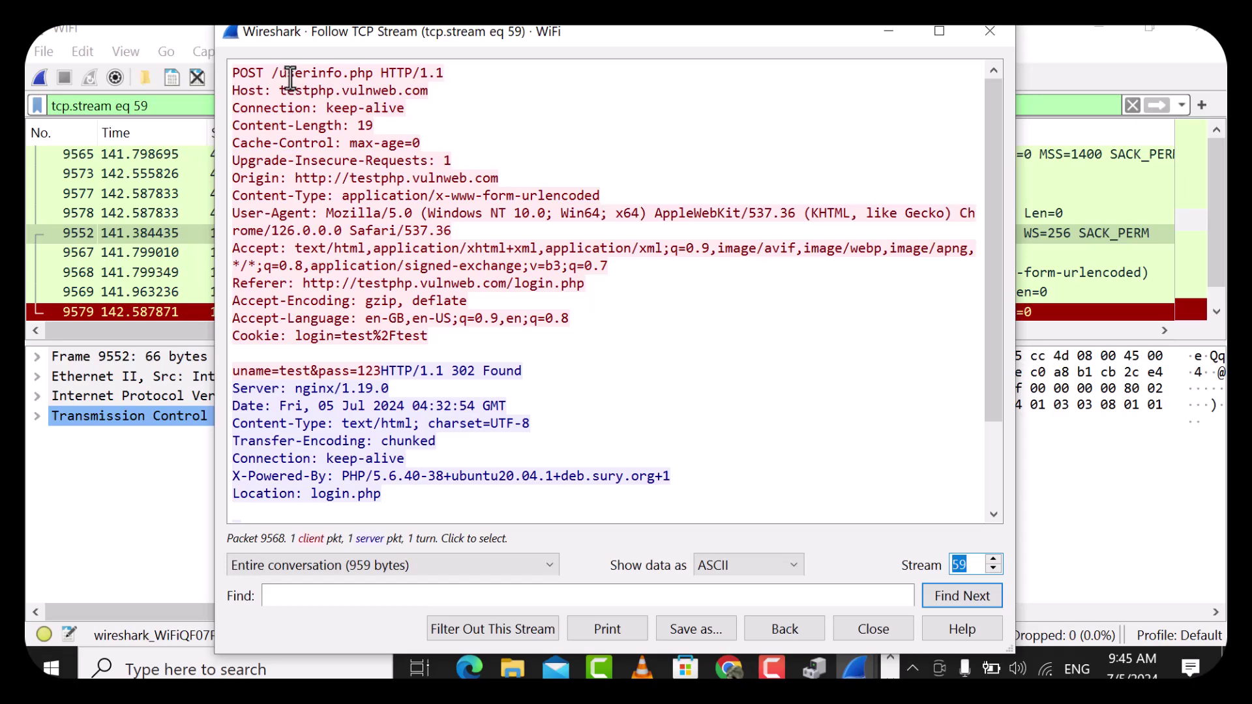
drag(289, 70, 438, 442)
click(551, 280)
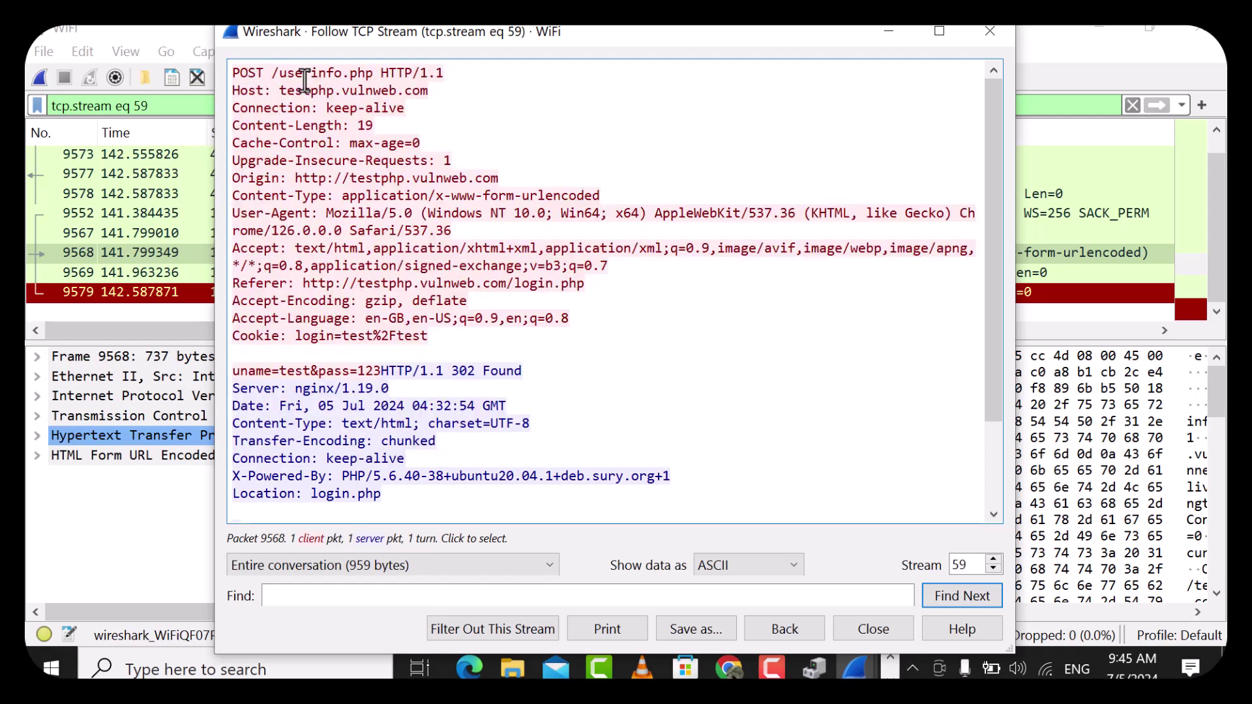
drag(304, 82, 432, 85)
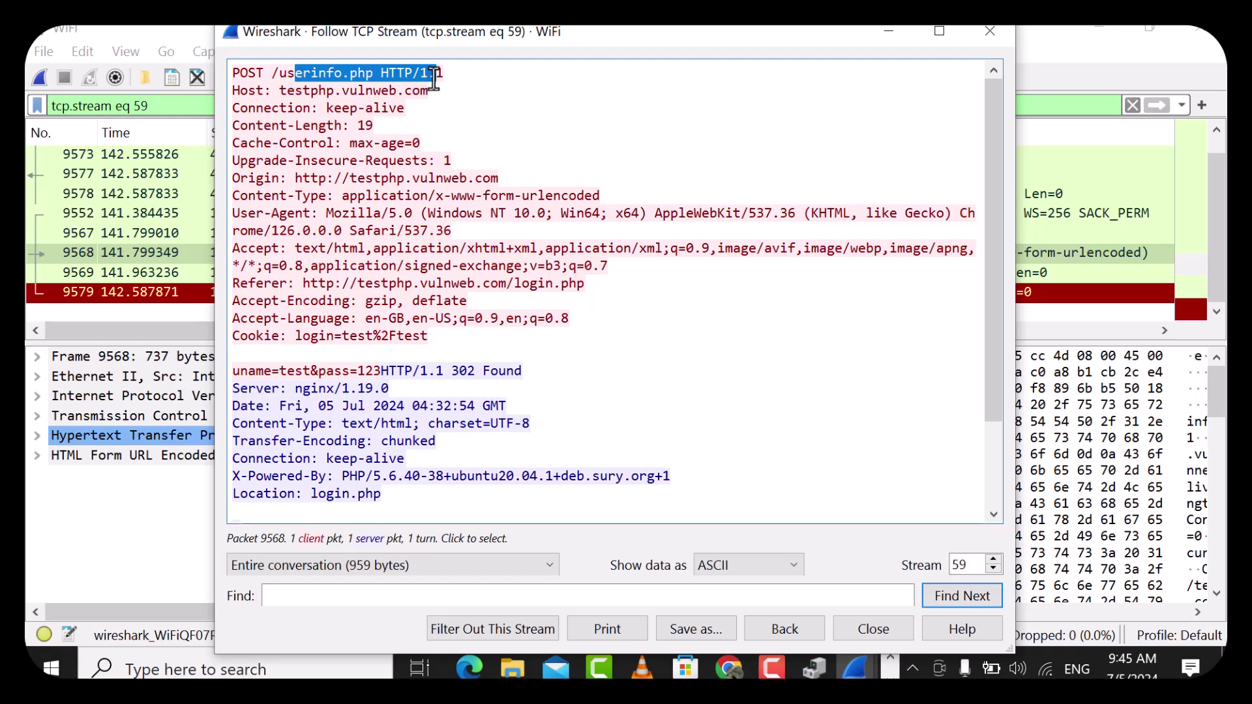
click(276, 66)
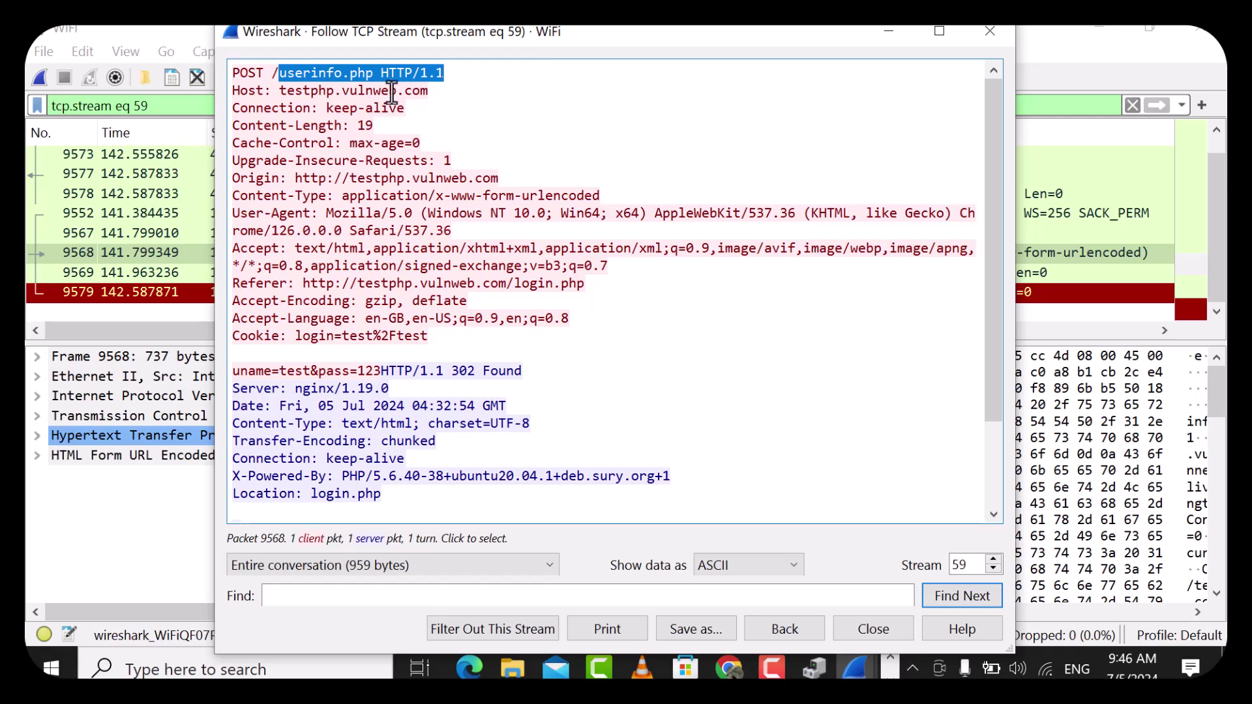
Highlight the request headers from Host to Cookie in stream 59, and single out the login cookie value
drag(272, 91, 559, 332)
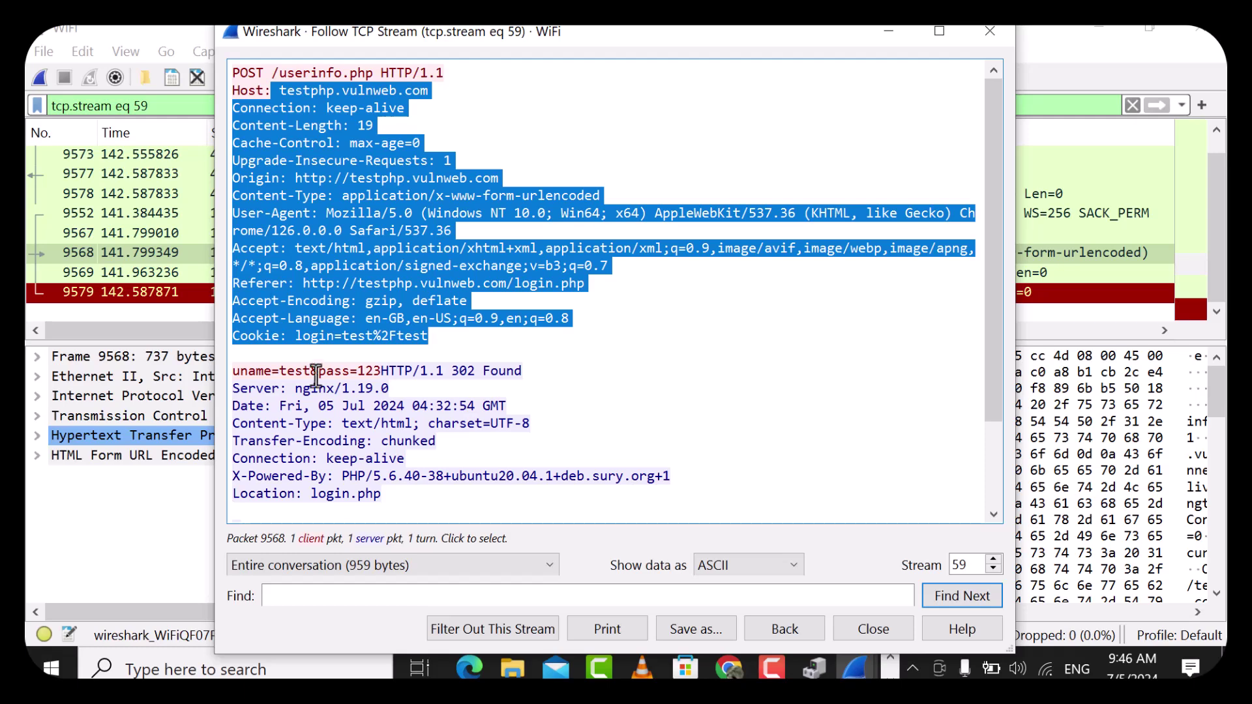
double_click(315, 324)
triple_click(306, 338)
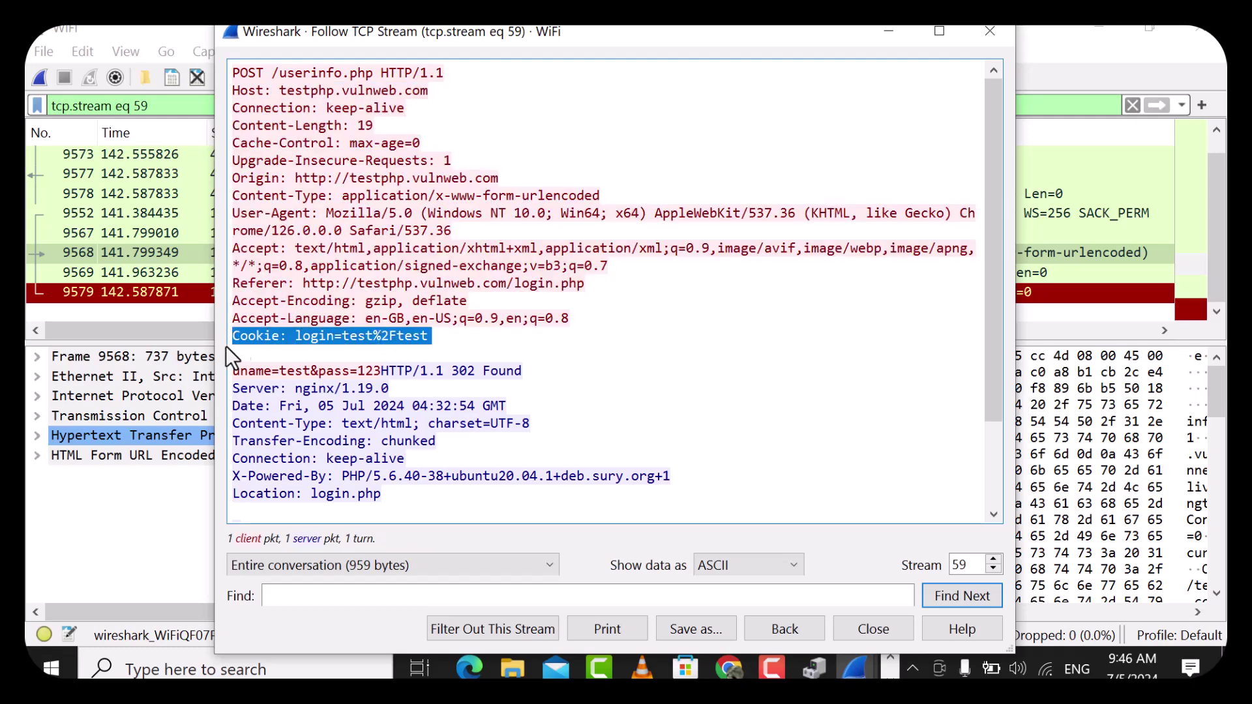
click(297, 341)
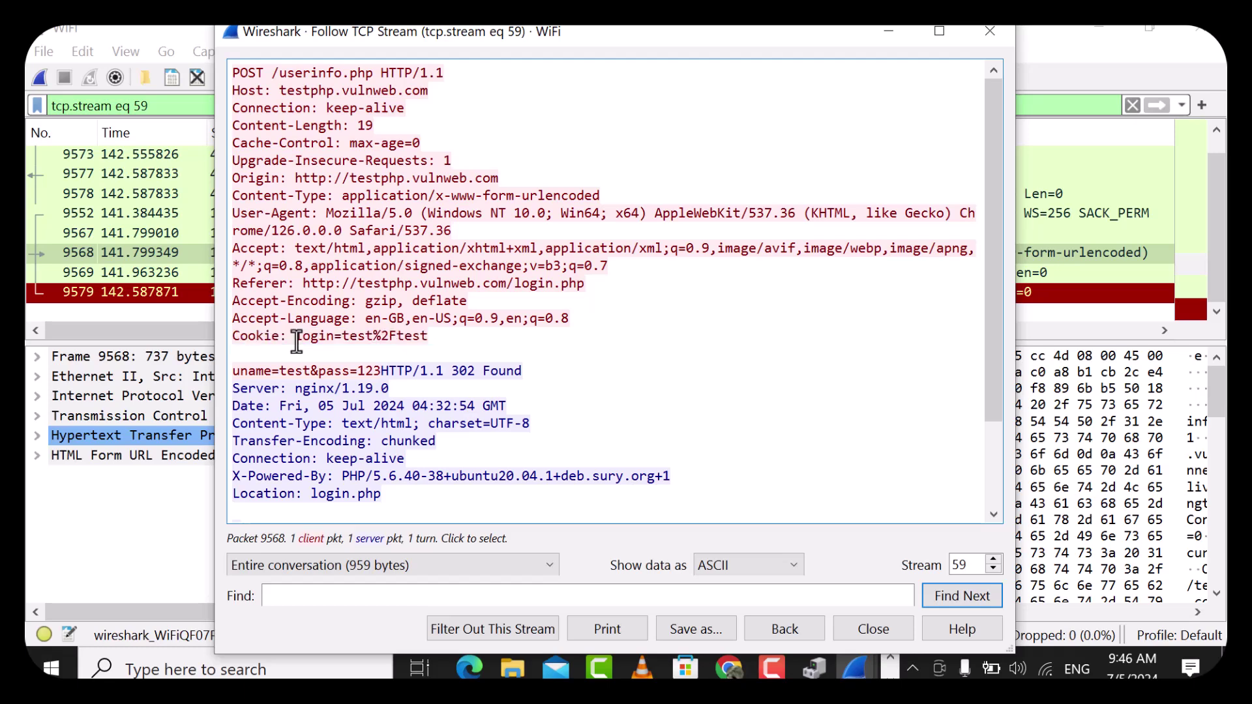
drag(294, 341, 434, 342)
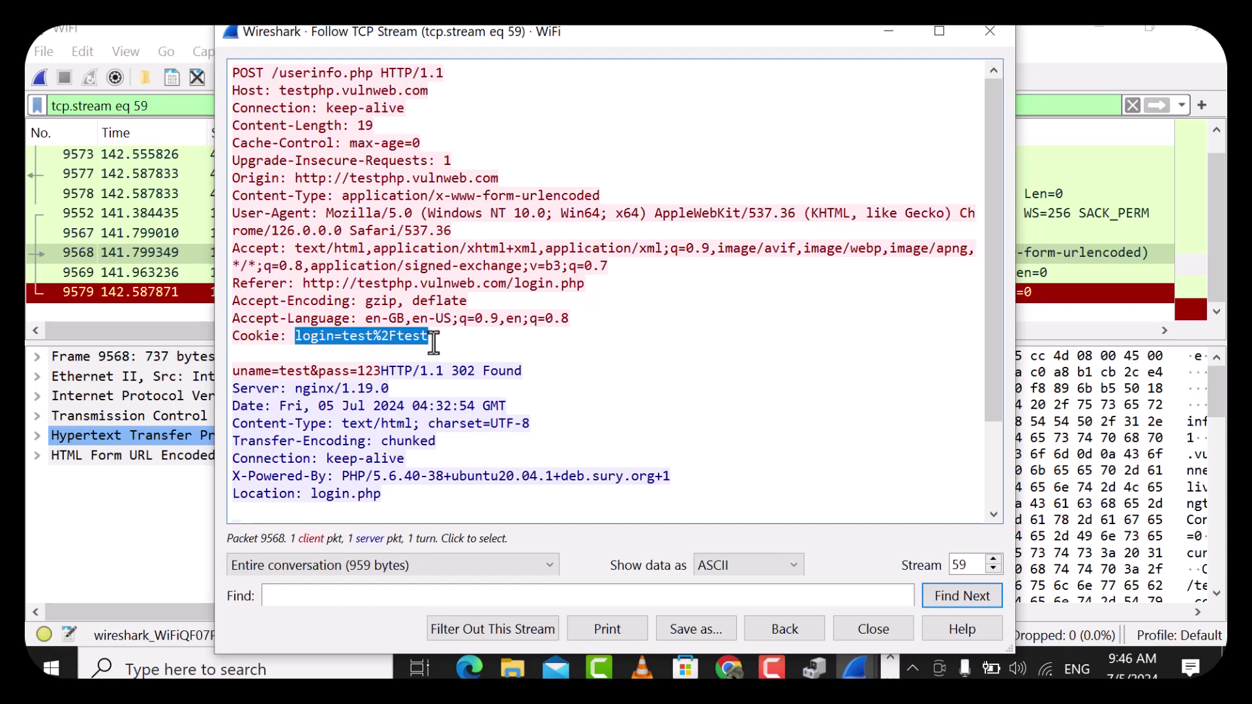
Highlight the submitted username, the password and the X-Powered-By header in stream 59, and close the stream view
scroll(299, 324, down, 1)
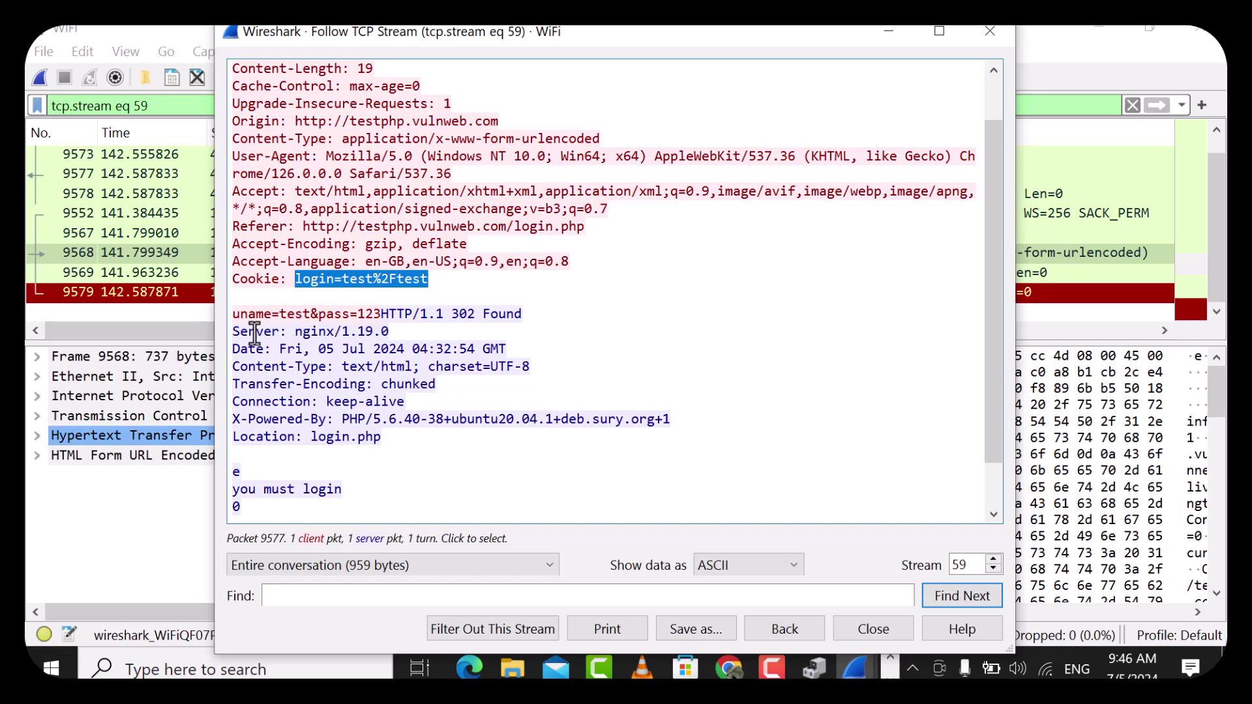
drag(248, 313, 307, 319)
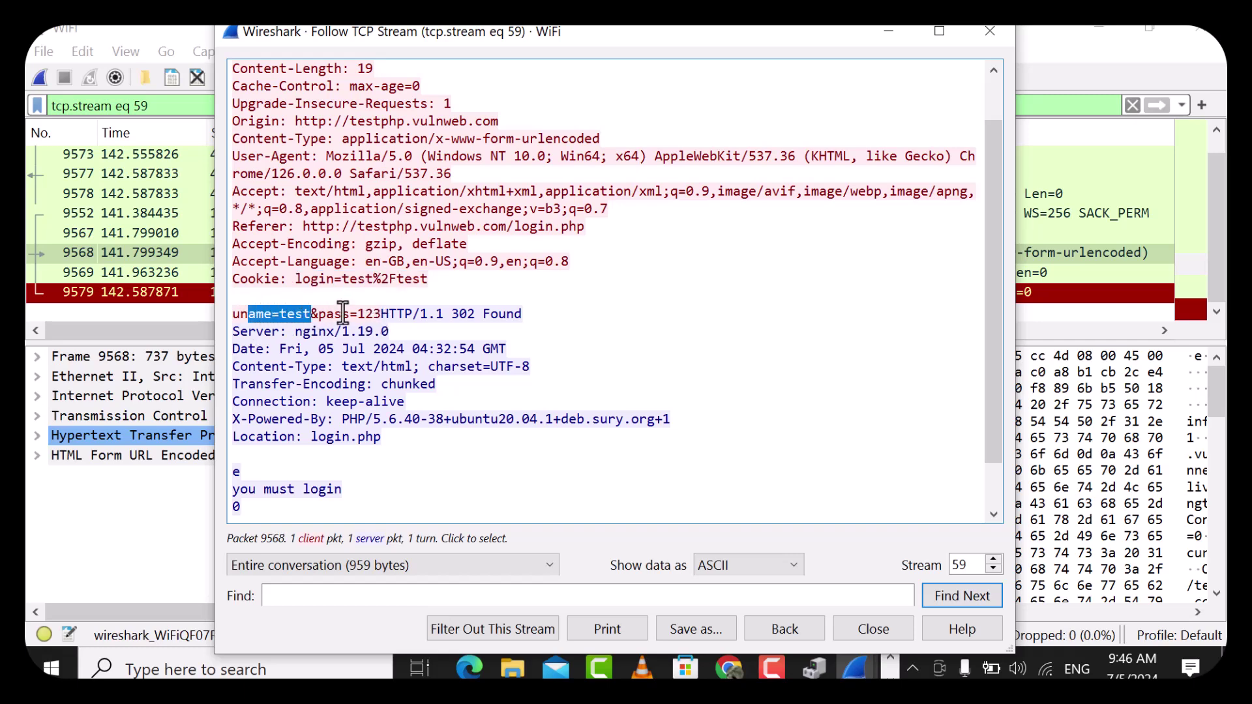
drag(358, 314, 381, 318)
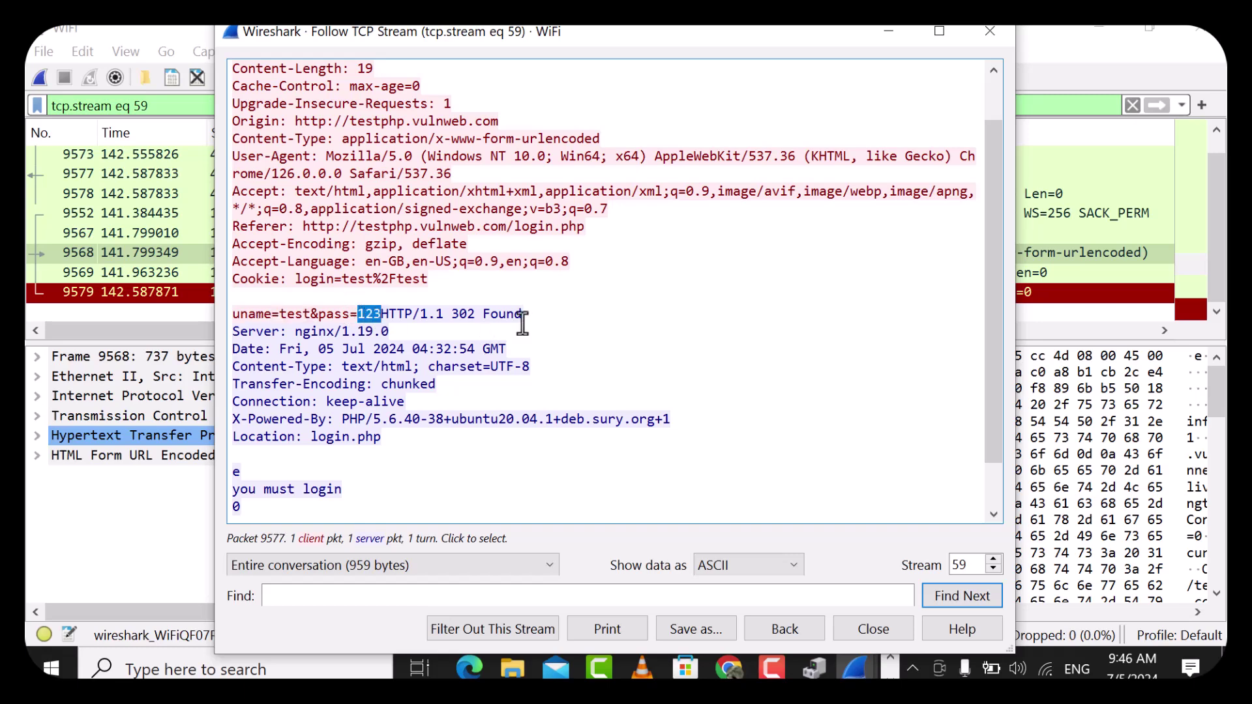
scroll(523, 322, down, 1)
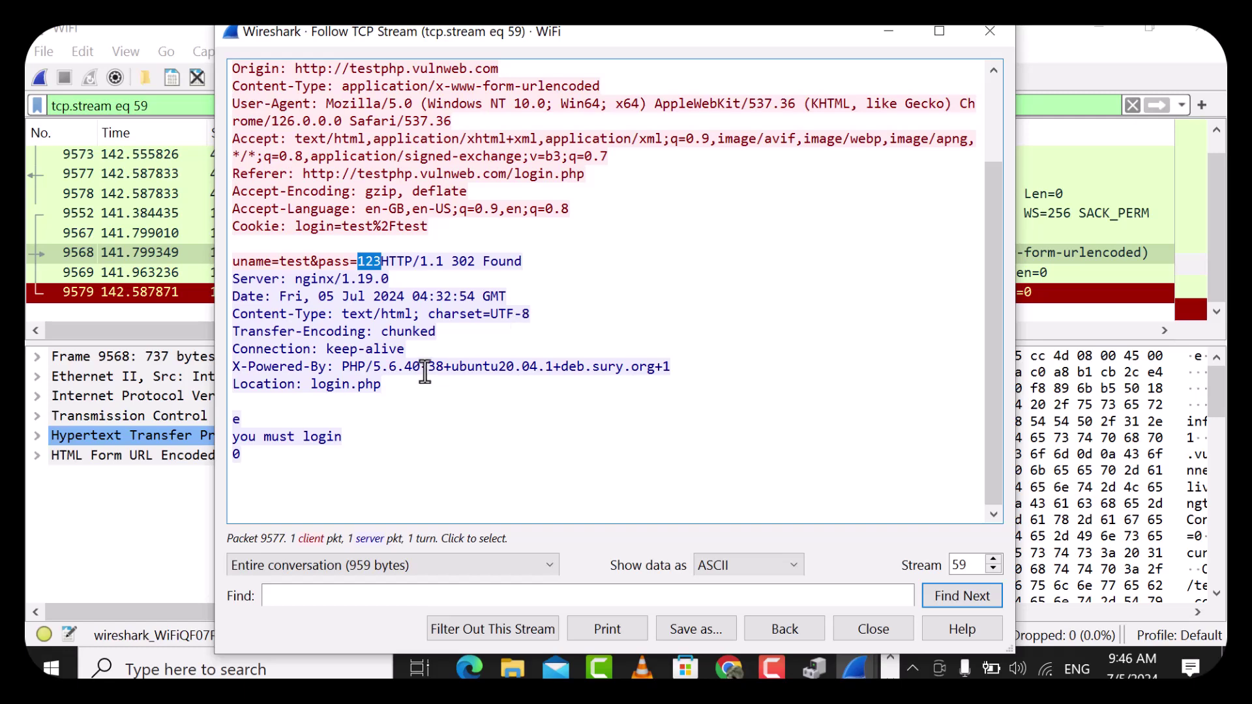
drag(724, 375, 241, 367)
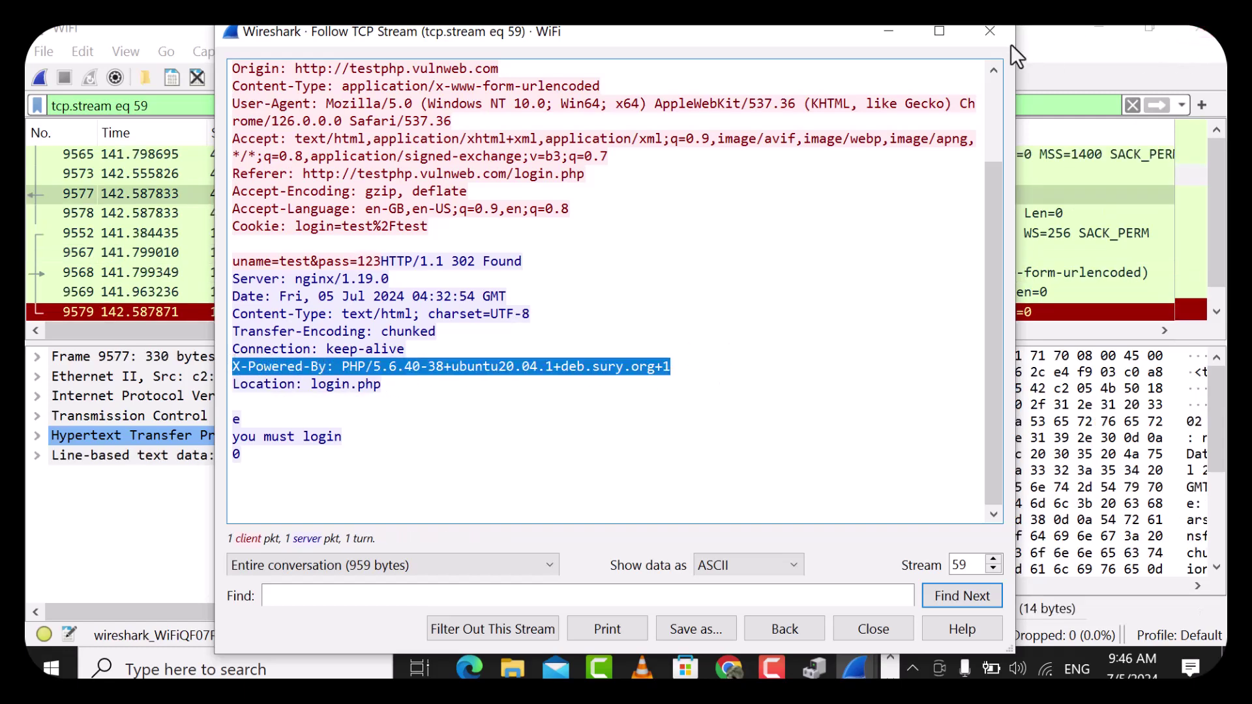
click(991, 30)
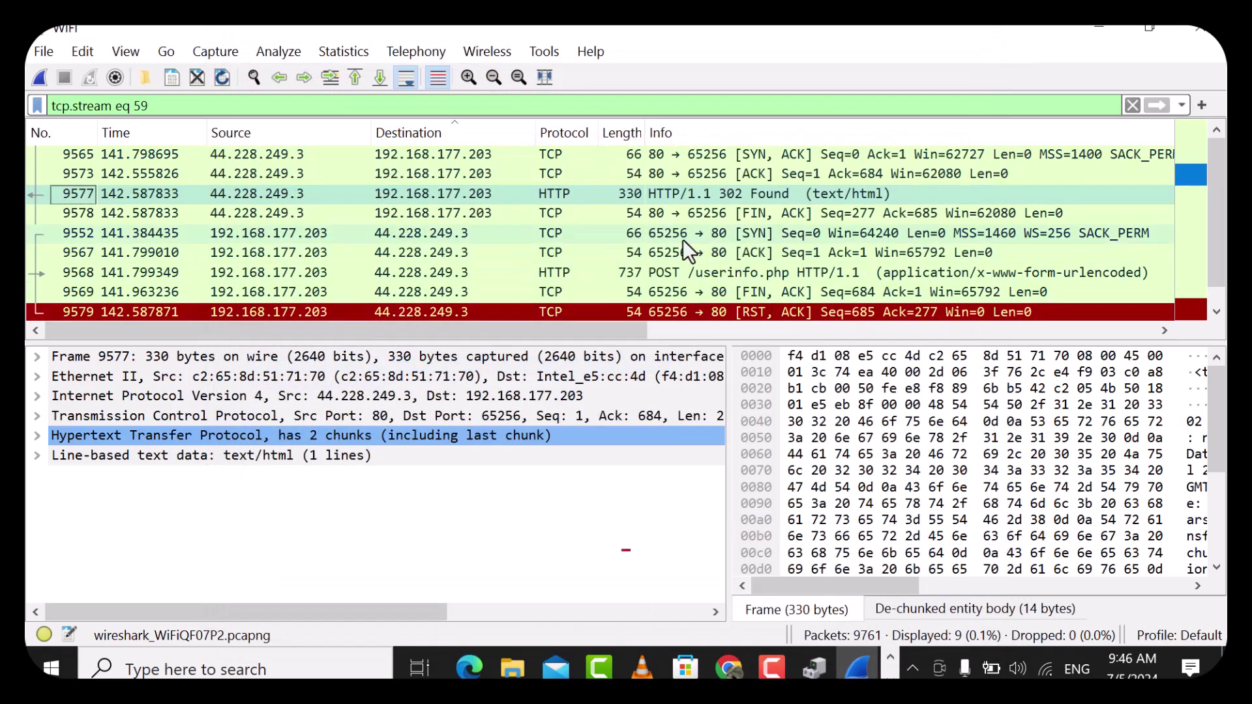
scroll(683, 240, down, 1)
scroll(683, 240, up, 1)
scroll(683, 240, down, 1)
scroll(683, 240, up, 1)
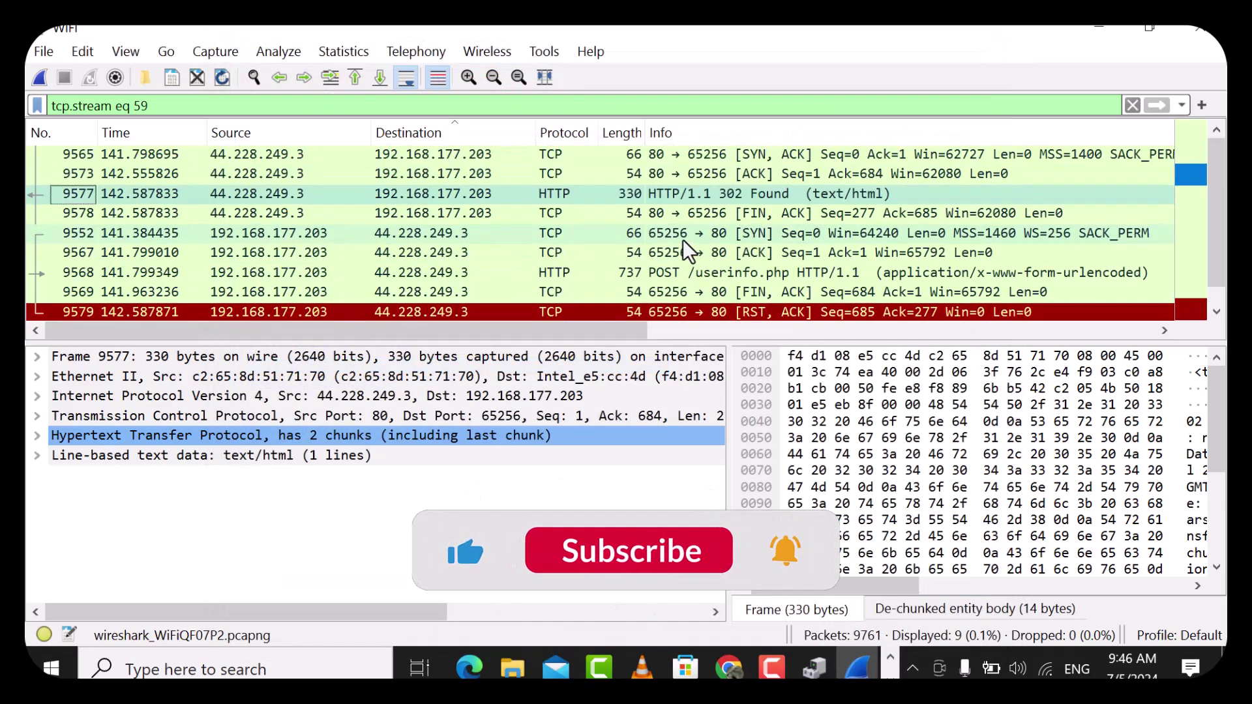
scroll(683, 240, down, 1)
scroll(682, 240, up, 1)
scroll(682, 240, down, 1)
scroll(683, 240, up, 1)
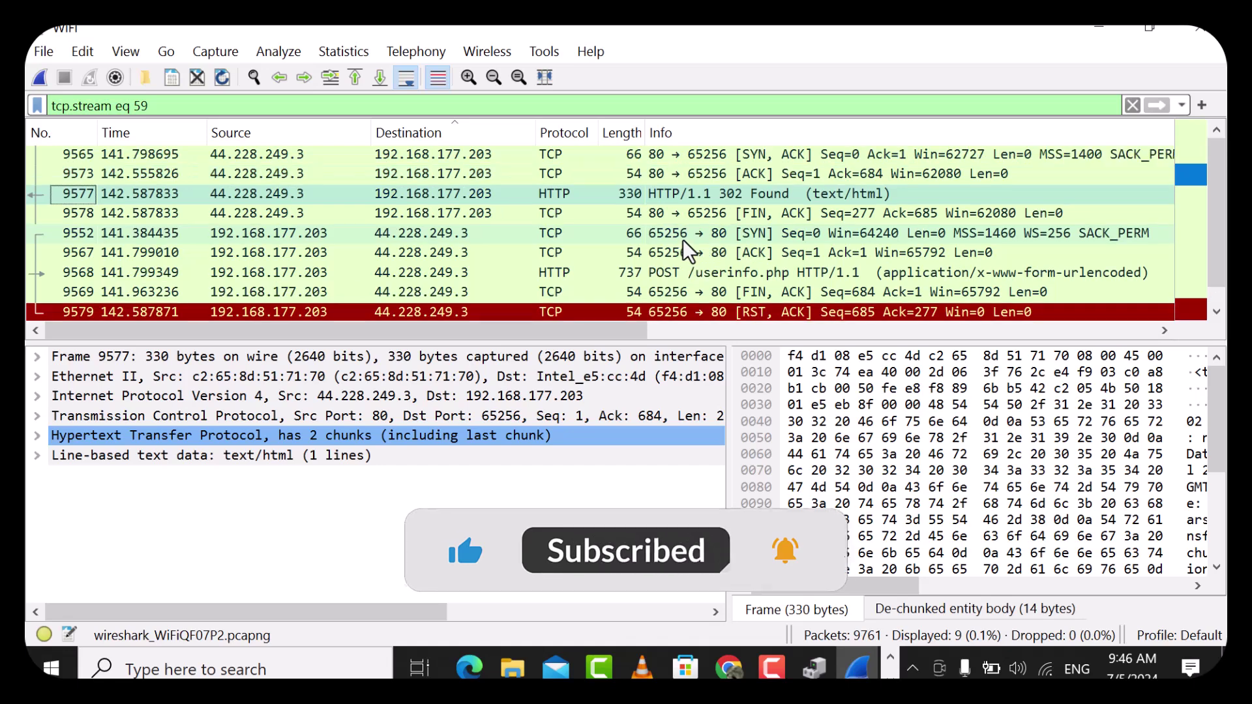
scroll(682, 240, down, 1)
scroll(683, 240, up, 1)
scroll(683, 240, down, 1)
scroll(682, 240, up, 1)
scroll(683, 240, down, 1)
scroll(683, 240, up, 1)
scroll(682, 240, down, 1)
scroll(682, 240, up, 1)
scroll(682, 240, down, 1)
scroll(683, 240, up, 1)
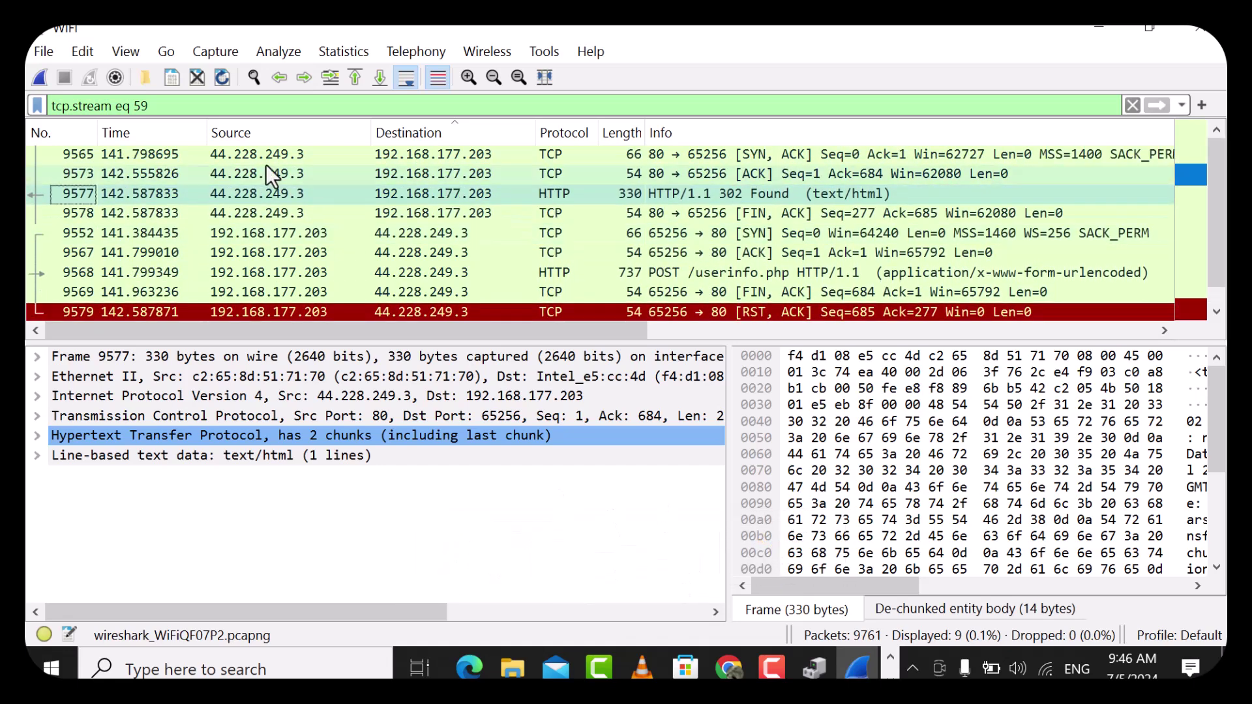
Clear the stream display filter, filter the captured packets by arp and look through the ARP requests
click(1135, 106)
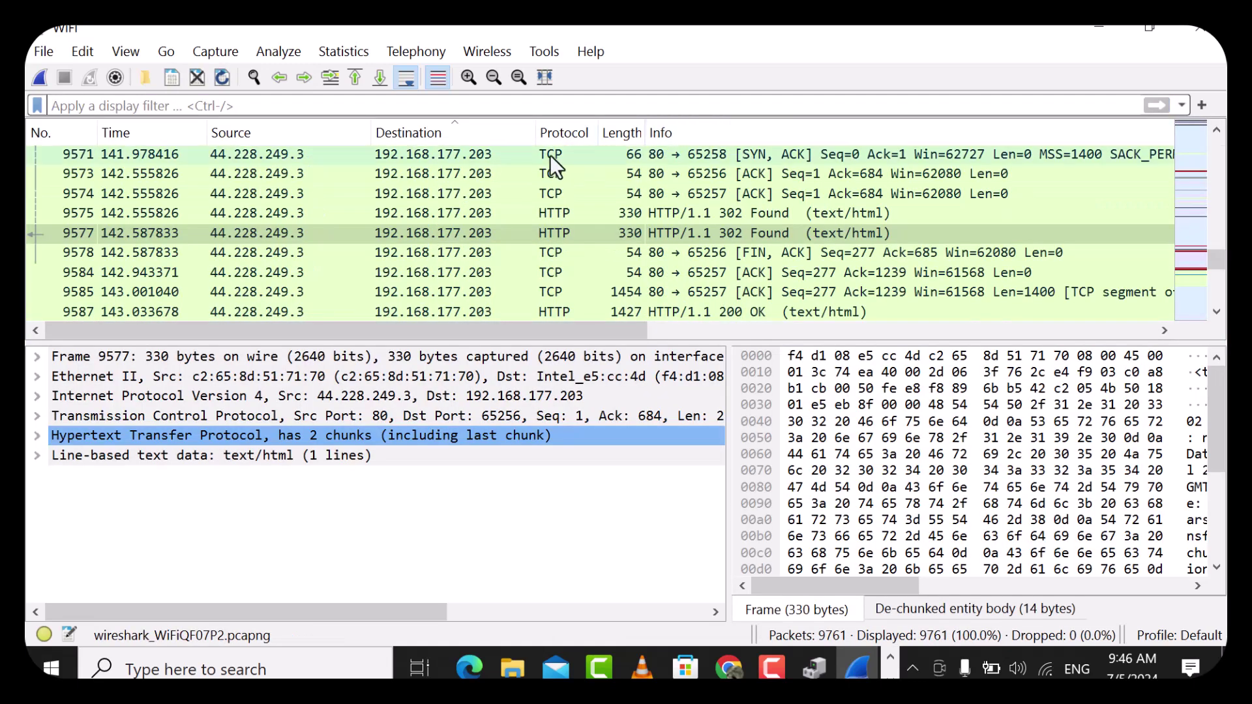
click(394, 105)
text(ar)
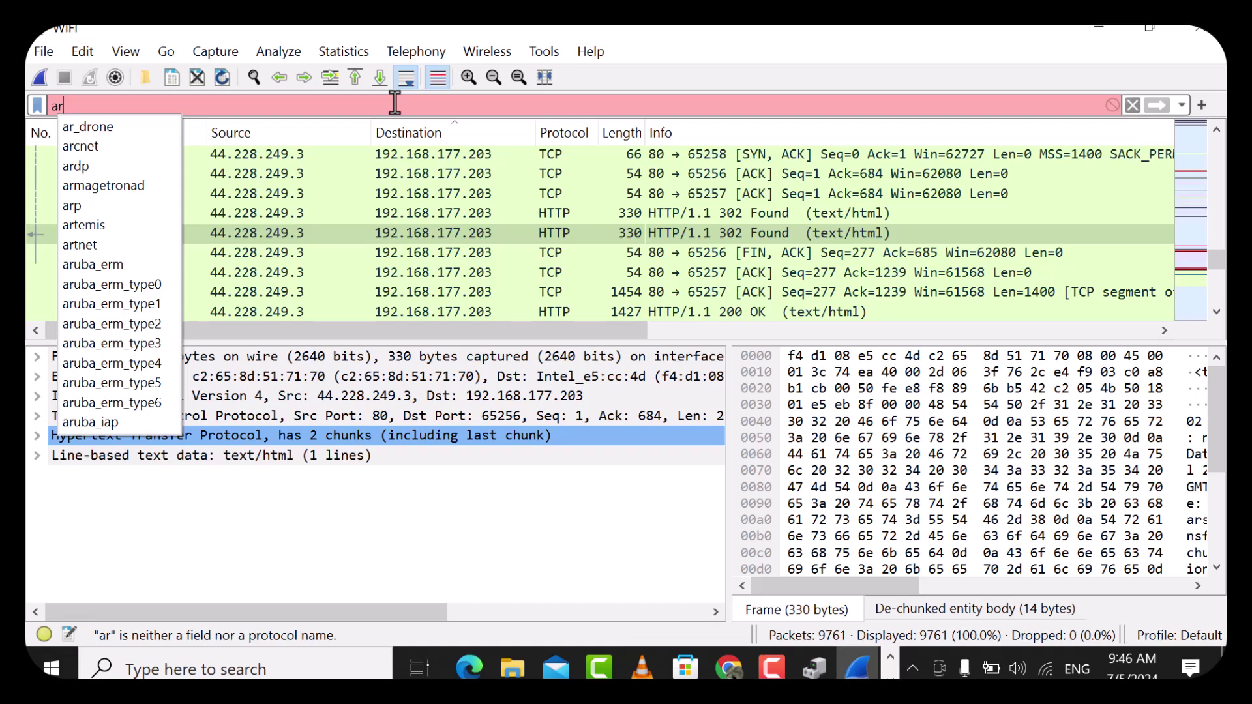
text(p)
key(Return)
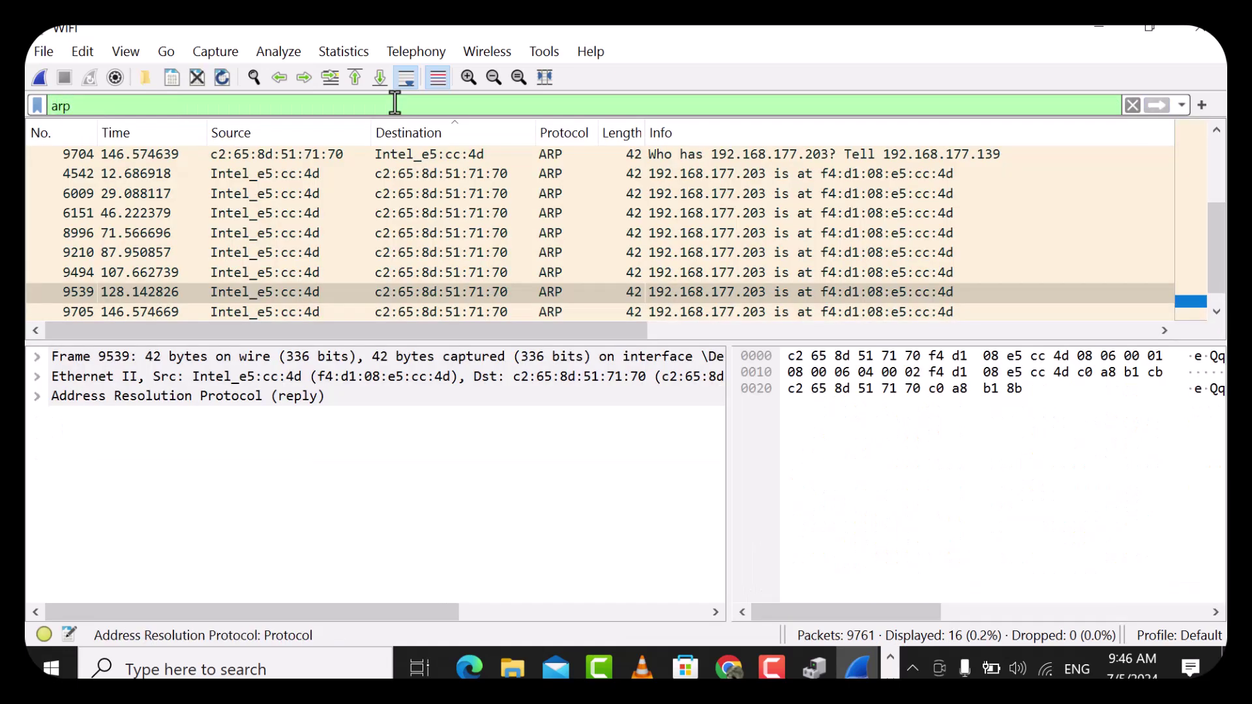
scroll(464, 222, up, 3)
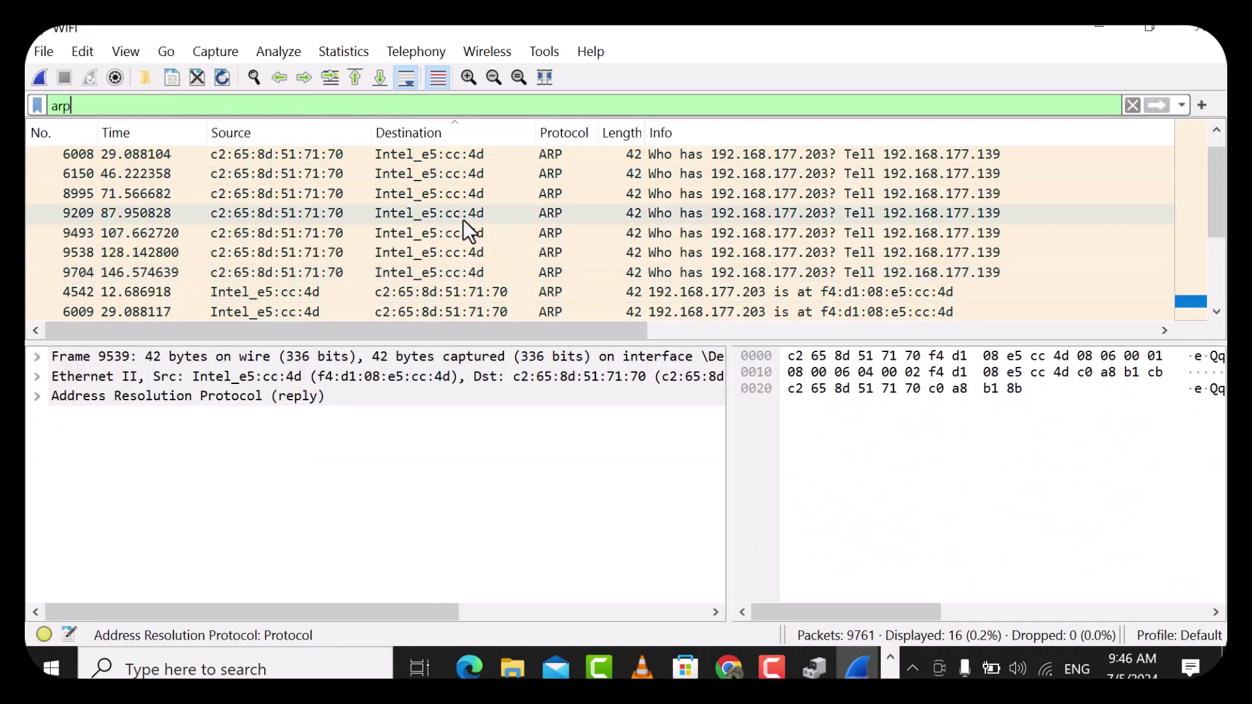
Select ARP request packet 4541 and ARP reply packet 9494, and compare the "Who has" requests with the "is at" replies
scroll(464, 222, up, 1)
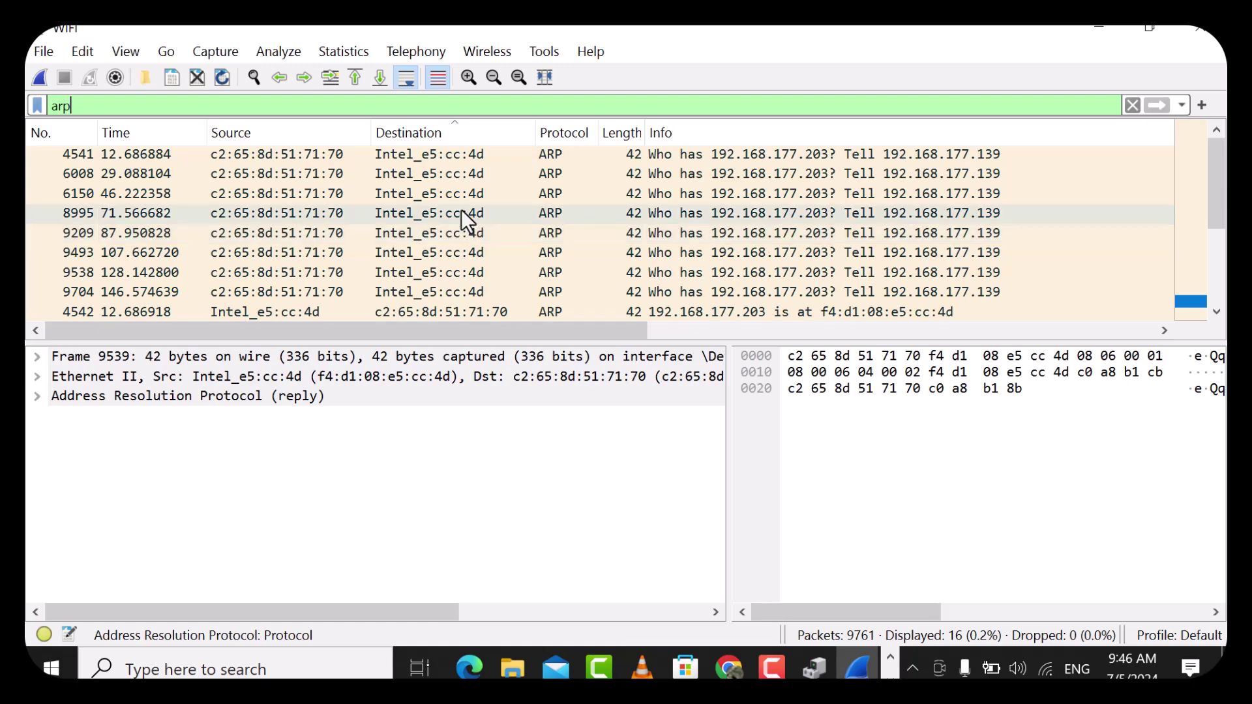
click(742, 157)
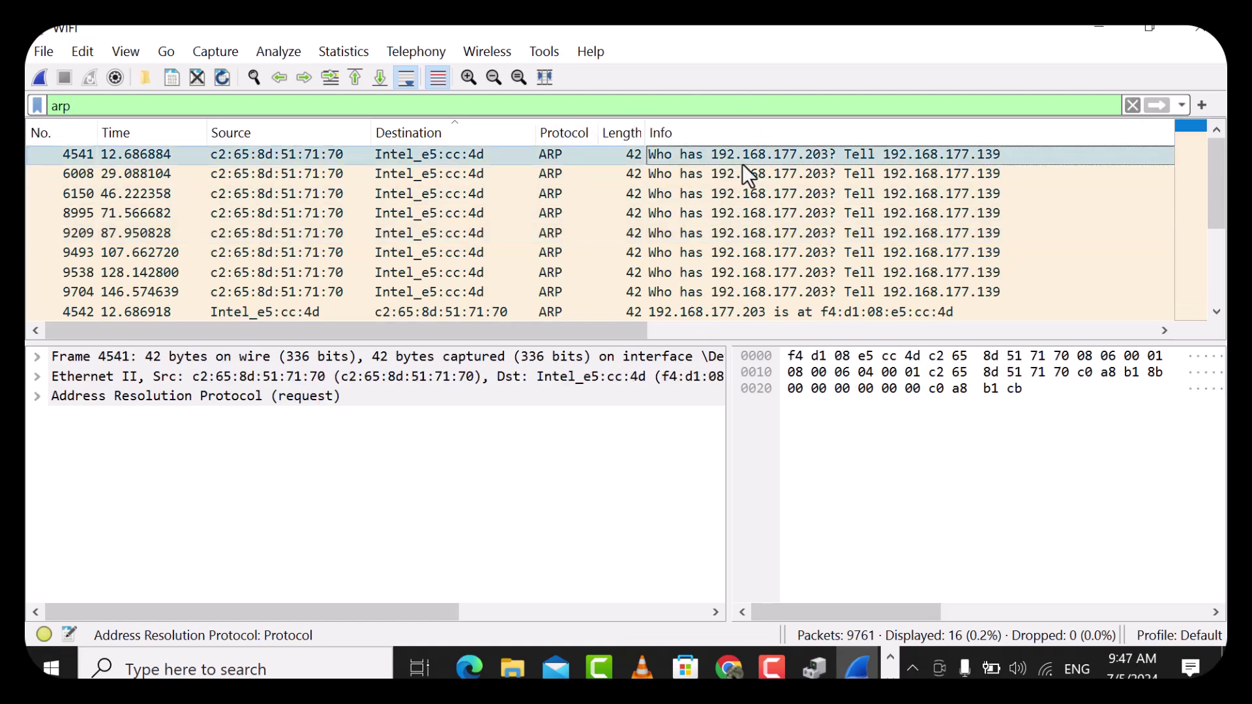
scroll(744, 215, down, 3)
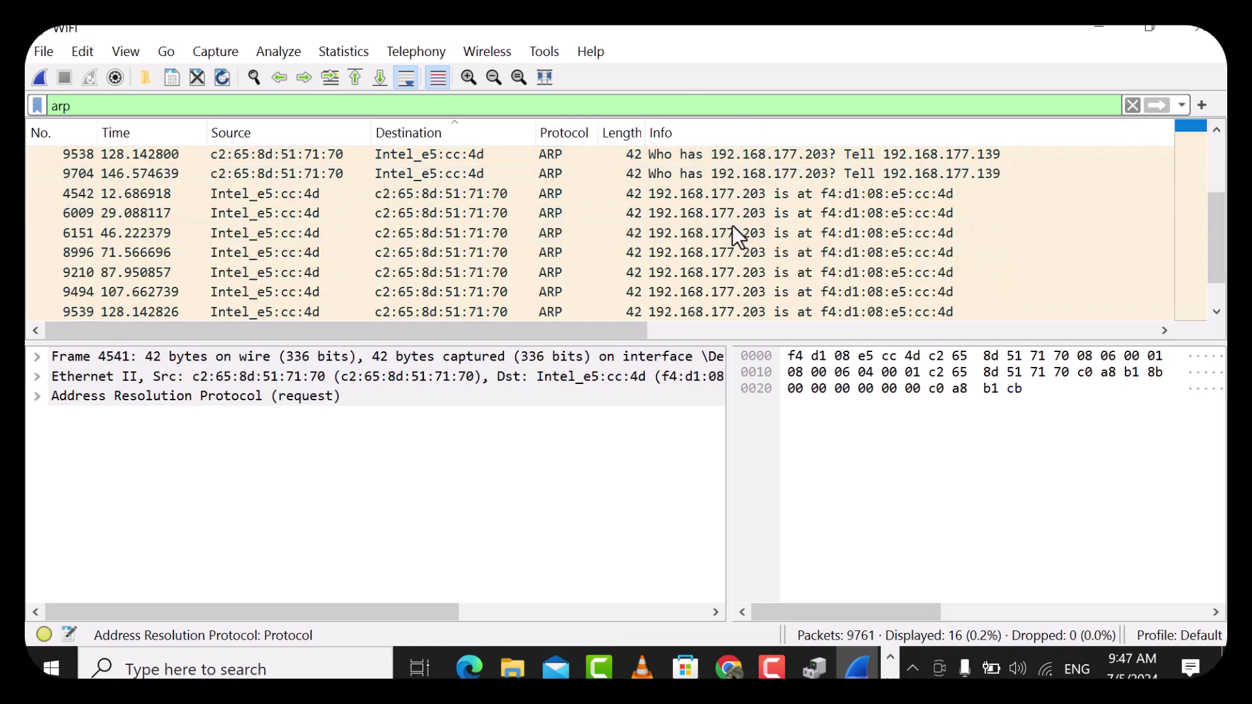
click(747, 258)
scroll(750, 272, up, 3)
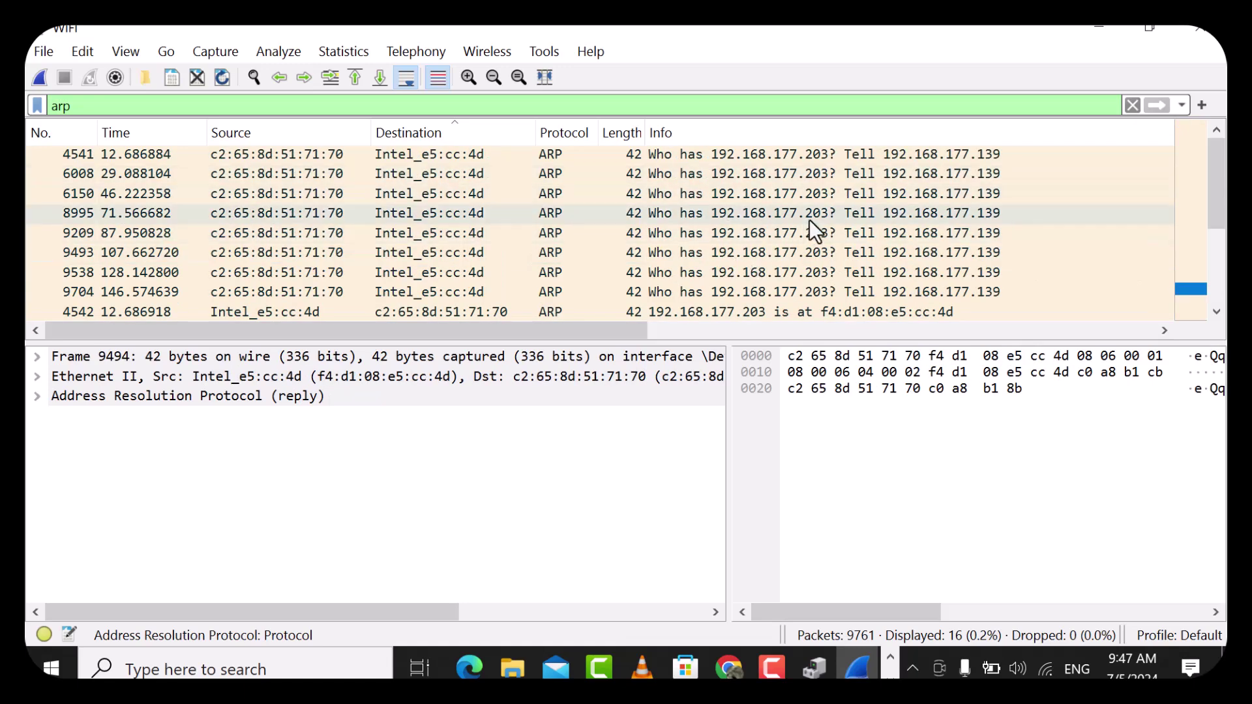
scroll(559, 236, down, 3)
scroll(559, 236, up, 3)
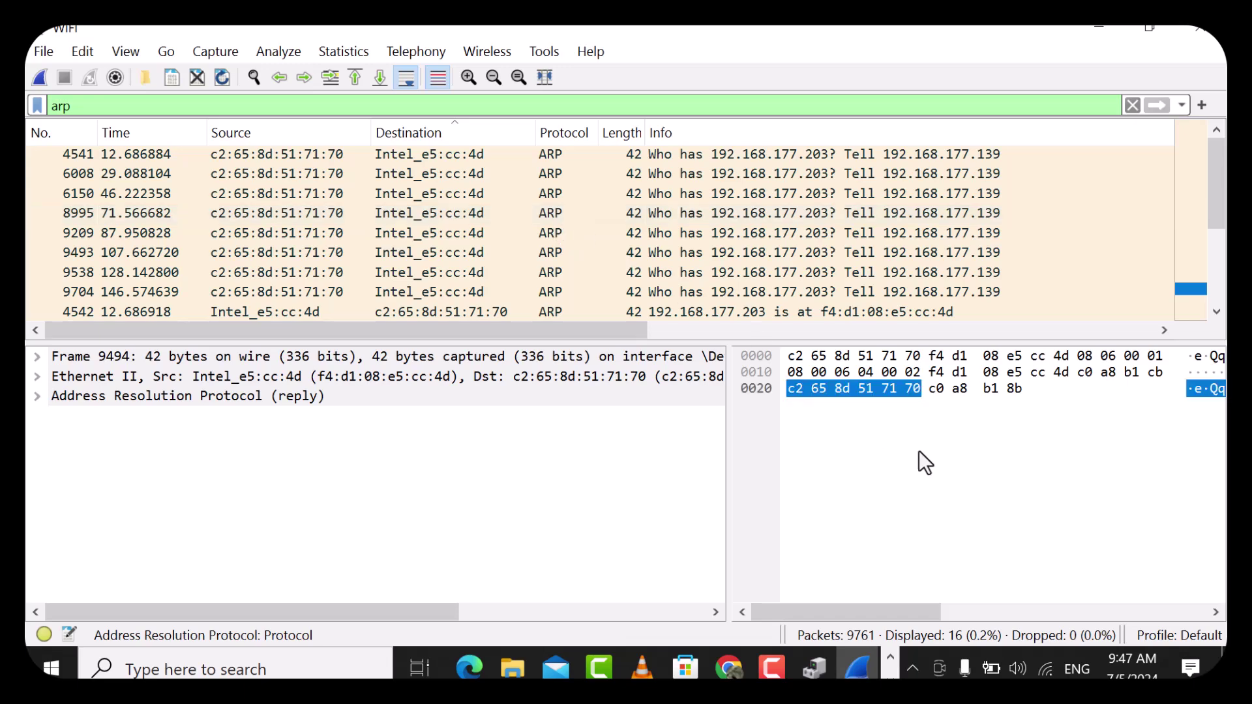
View the current Wi-Fi connection, return to the capture and select ARP request packet 8995
click(1045, 670)
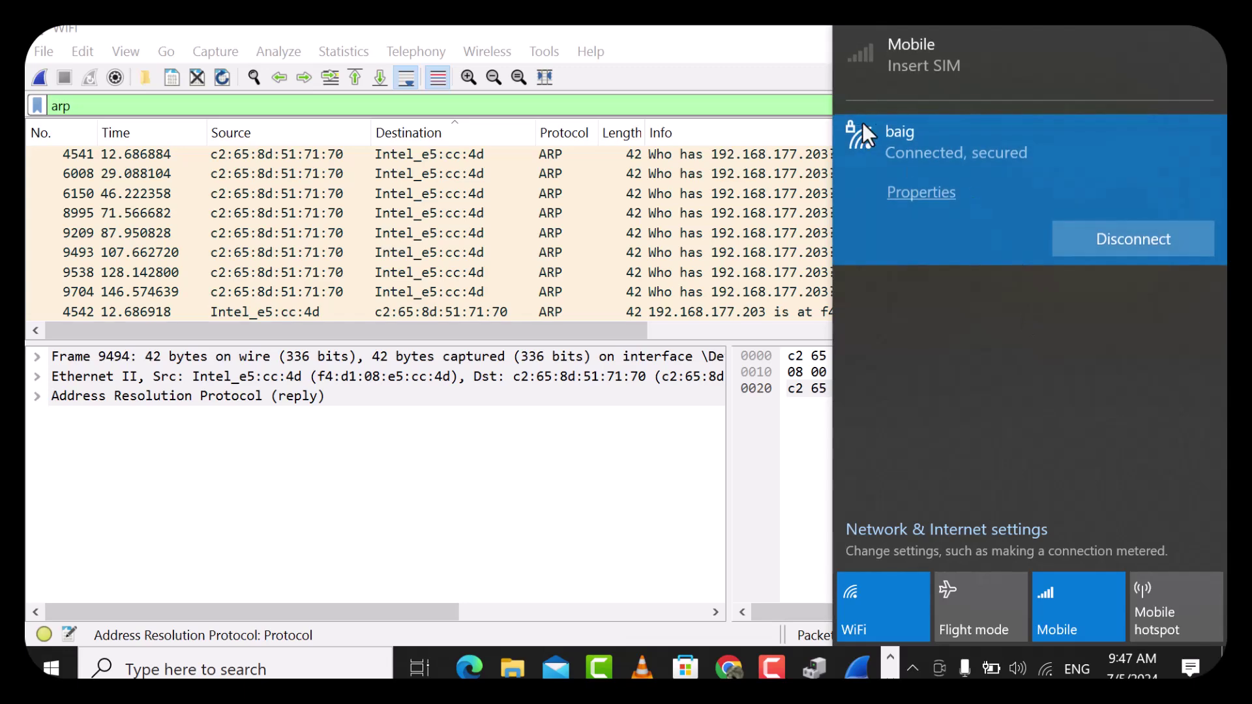
click(474, 213)
scroll(475, 213, down, 3)
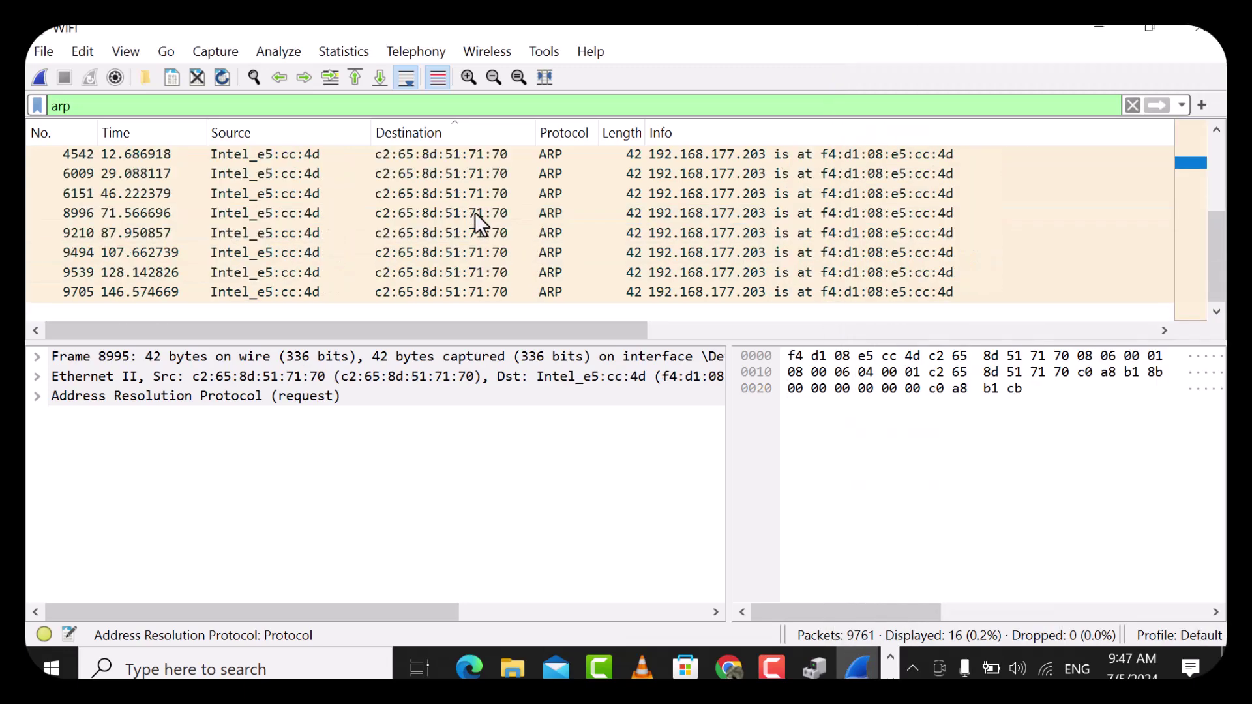
scroll(476, 215, up, 3)
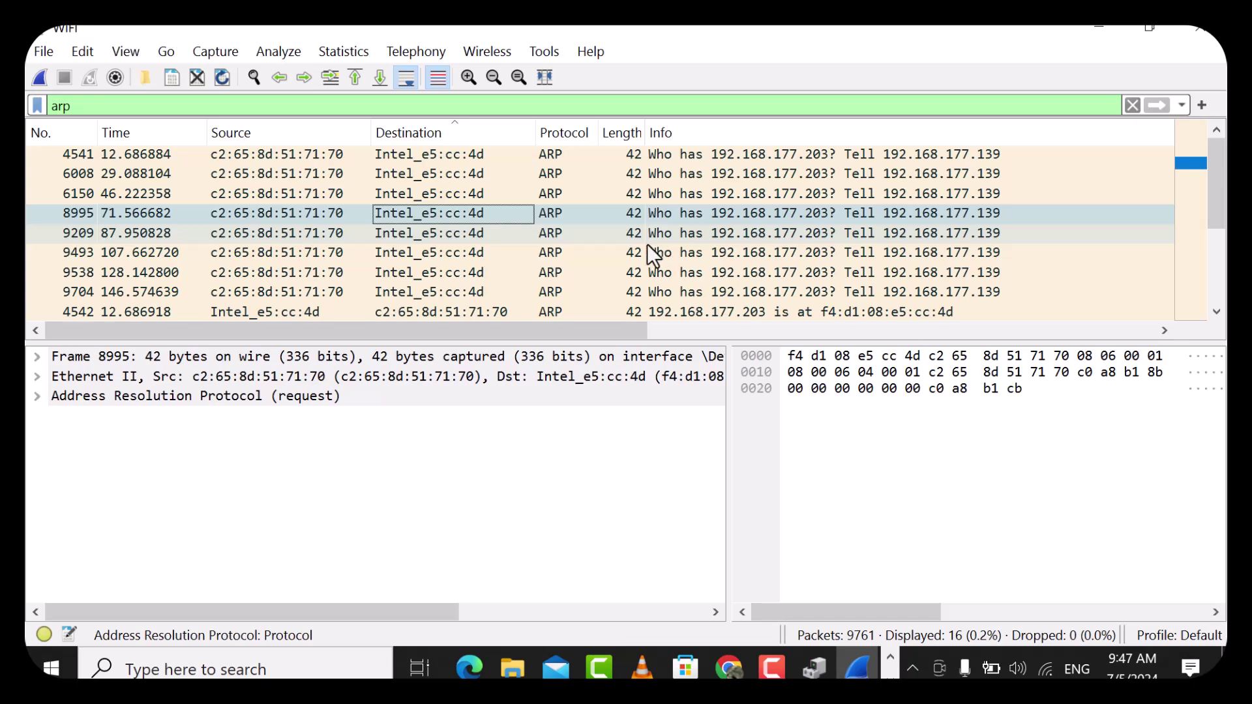
Review the ARP requests and replies alternately, and select ARP request packet 9704
scroll(564, 182, down, 2)
scroll(529, 223, down, 1)
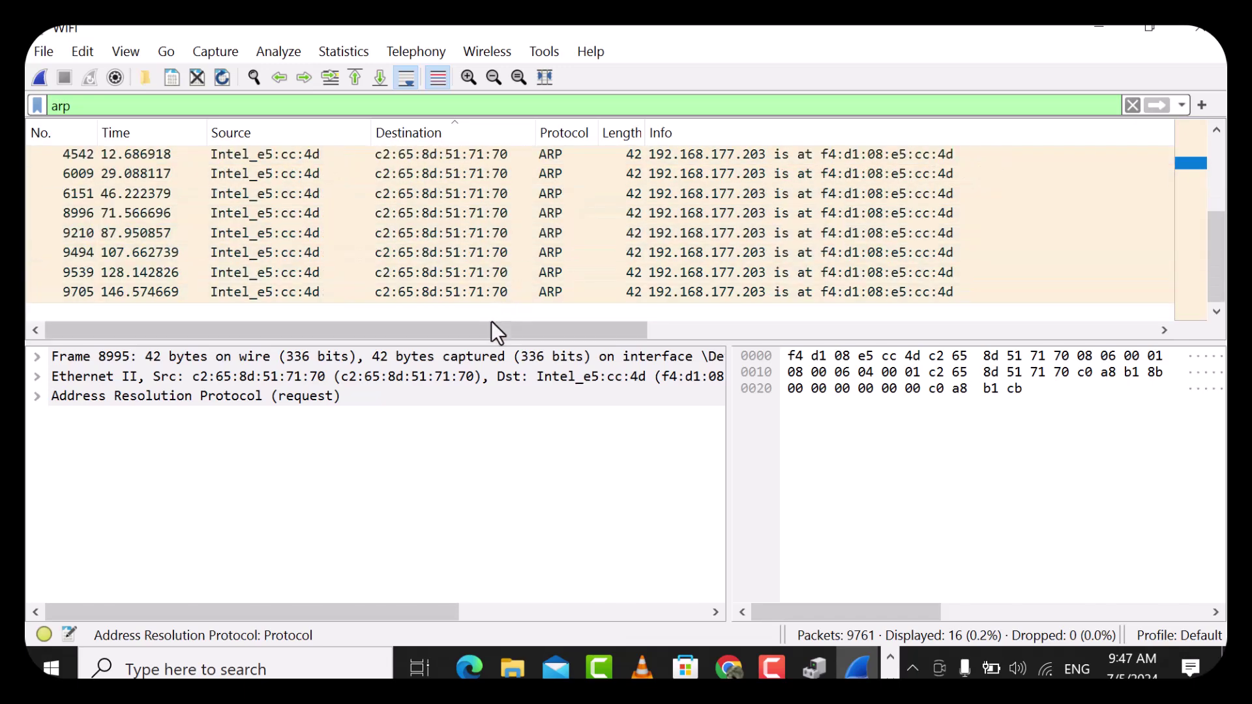
scroll(636, 231, up, 3)
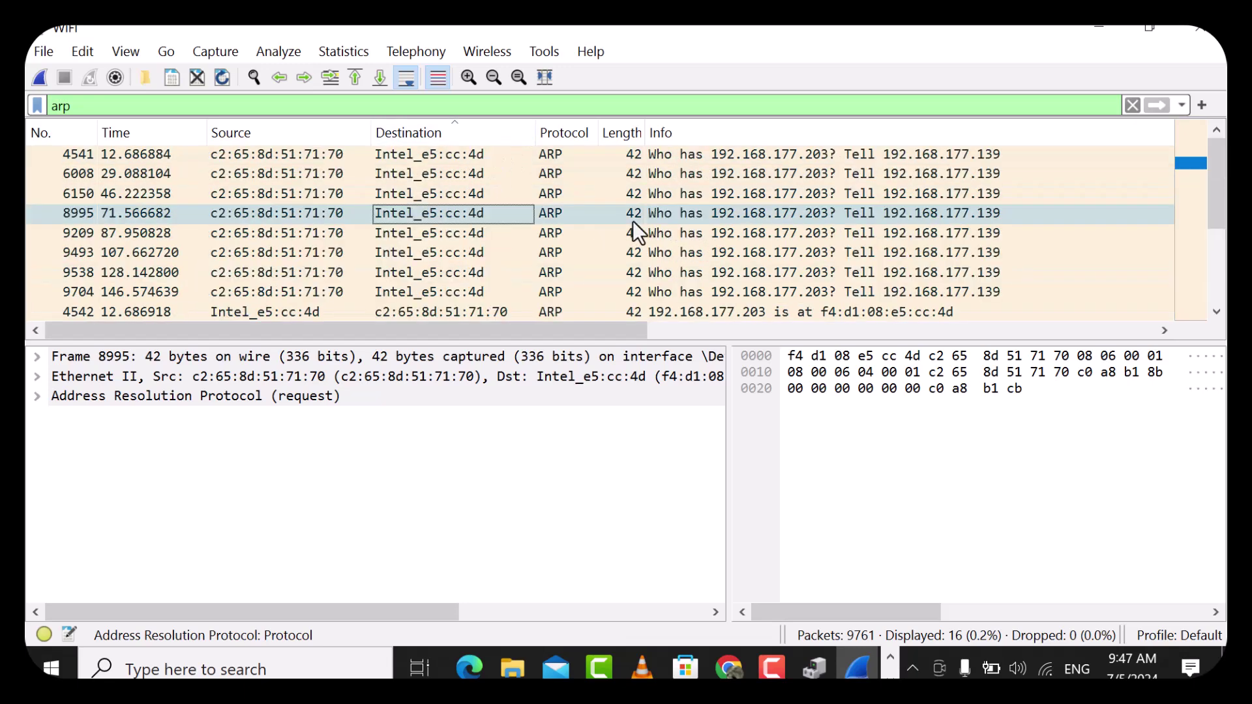
scroll(636, 232, down, 3)
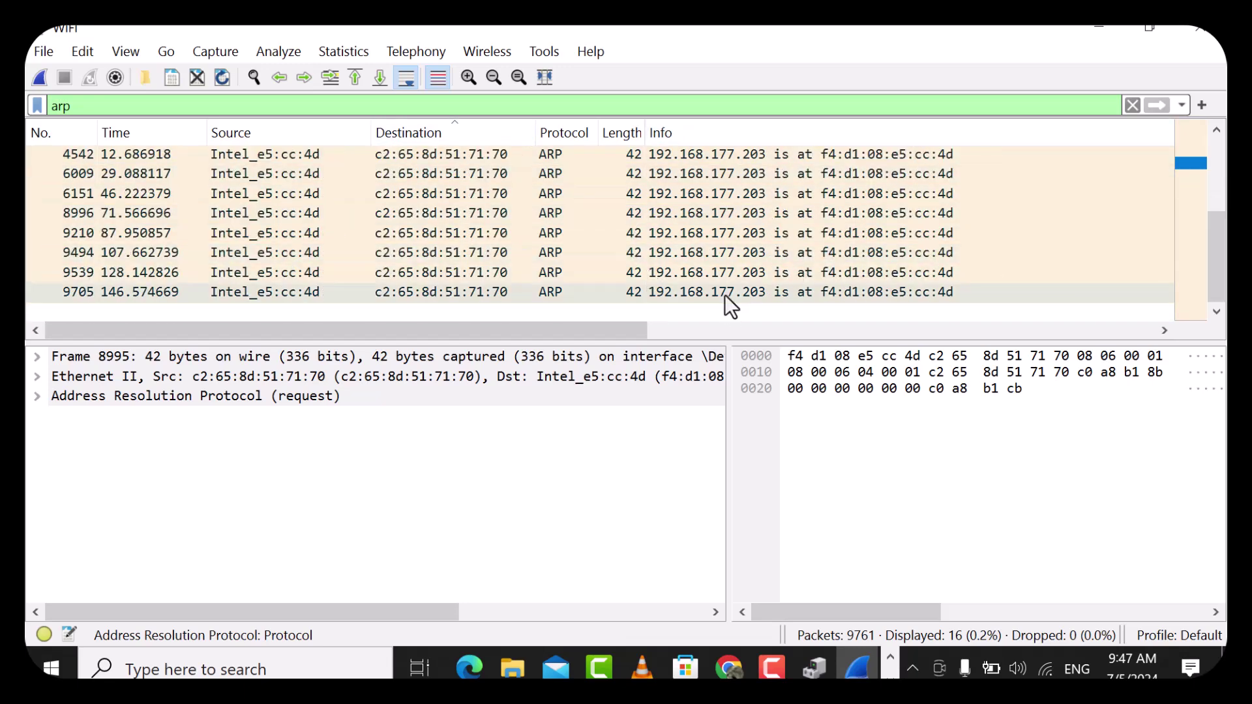
scroll(724, 303, up, 3)
scroll(724, 303, down, 3)
scroll(449, 252, up, 2)
click(450, 256)
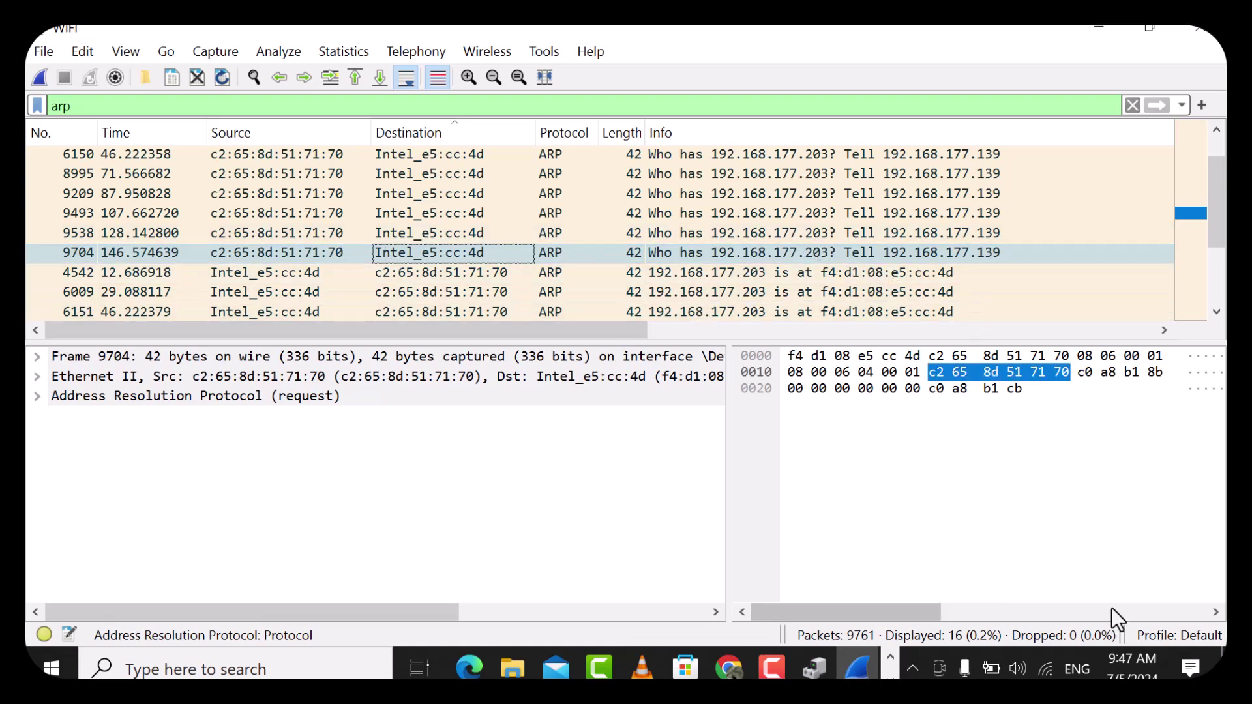
Switch to the connected Wi-Fi network's properties, highlight its IPv4 address and physical address (MAC), and return to the capture
click(913, 668)
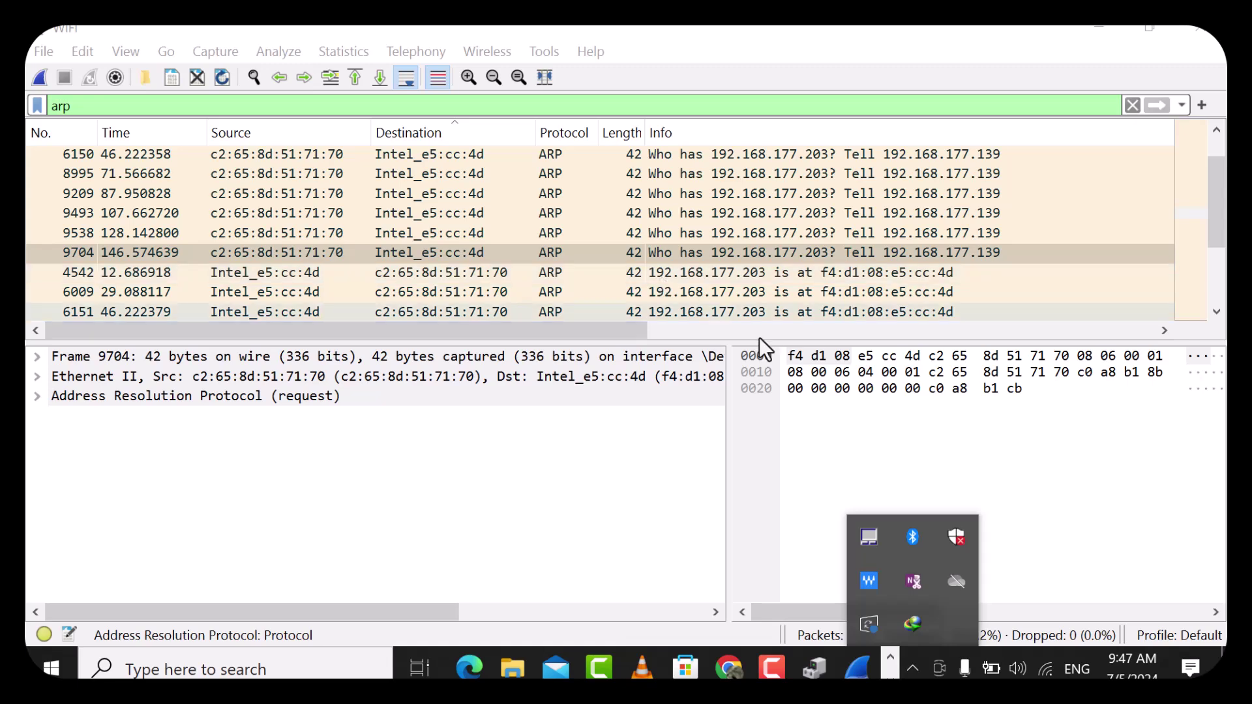
click(1048, 668)
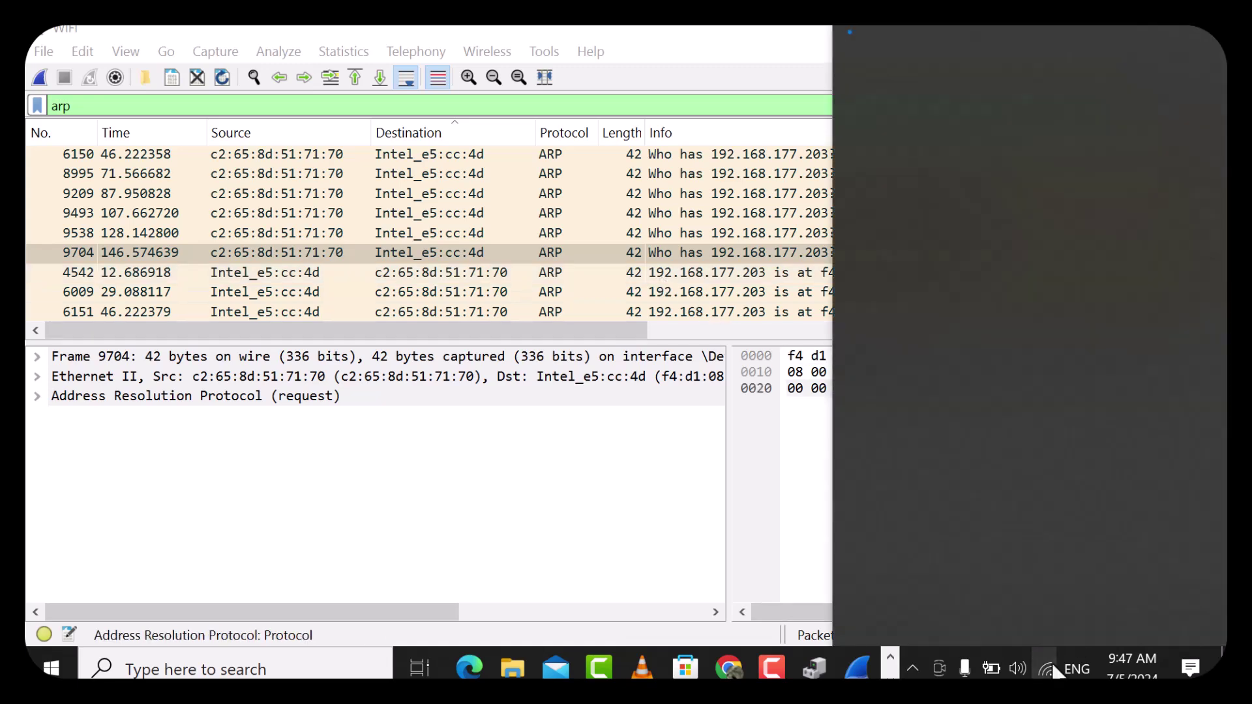
click(944, 206)
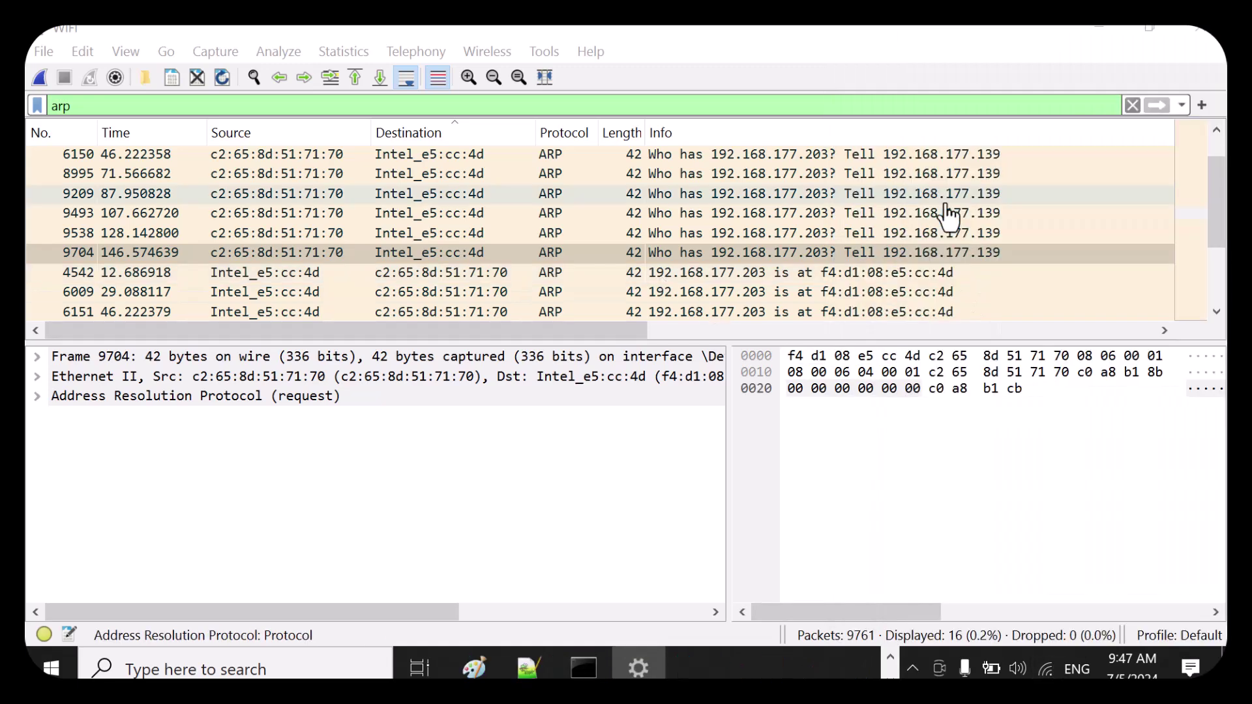
scroll(574, 486, down, 3)
scroll(574, 485, down, 10)
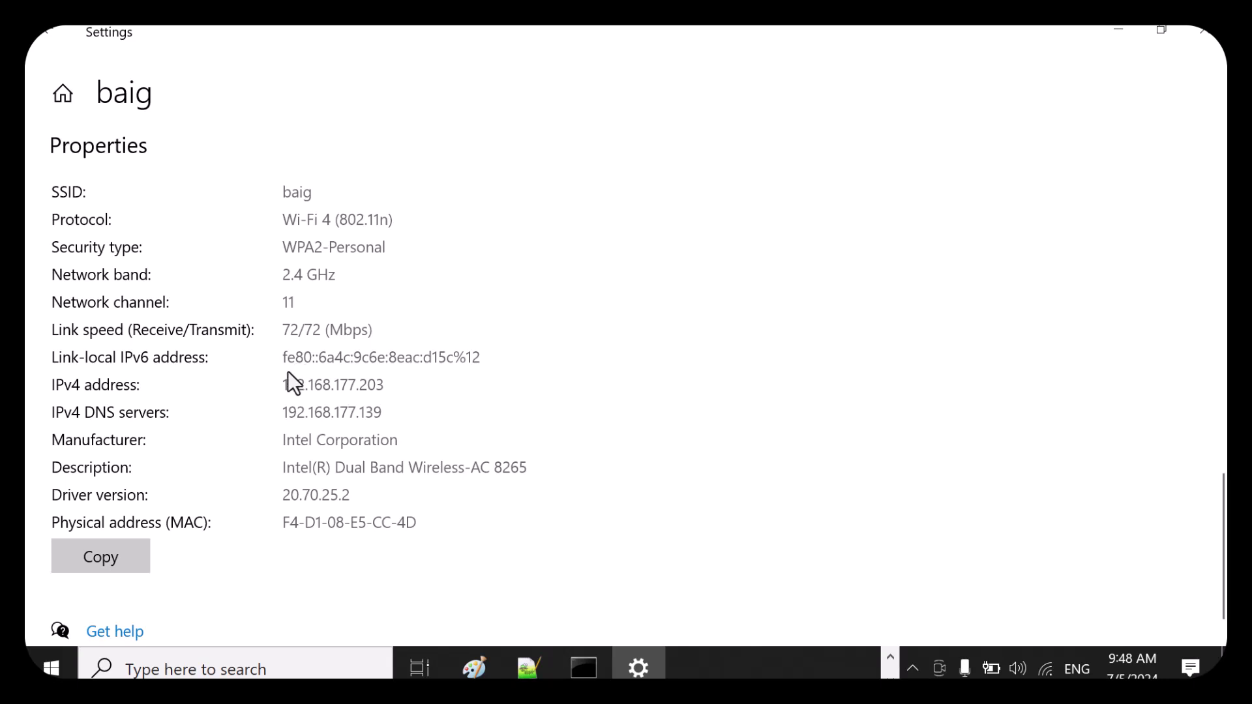
drag(391, 386, 261, 388)
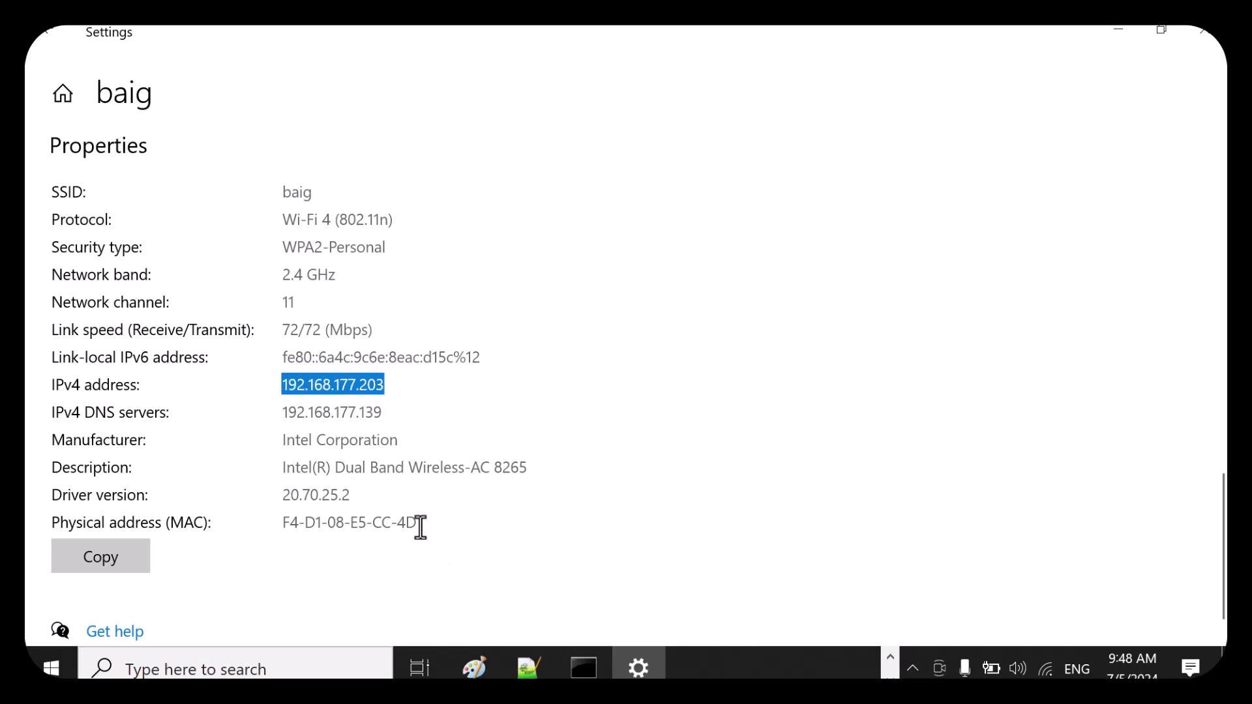
drag(420, 527, 212, 506)
click(1133, 29)
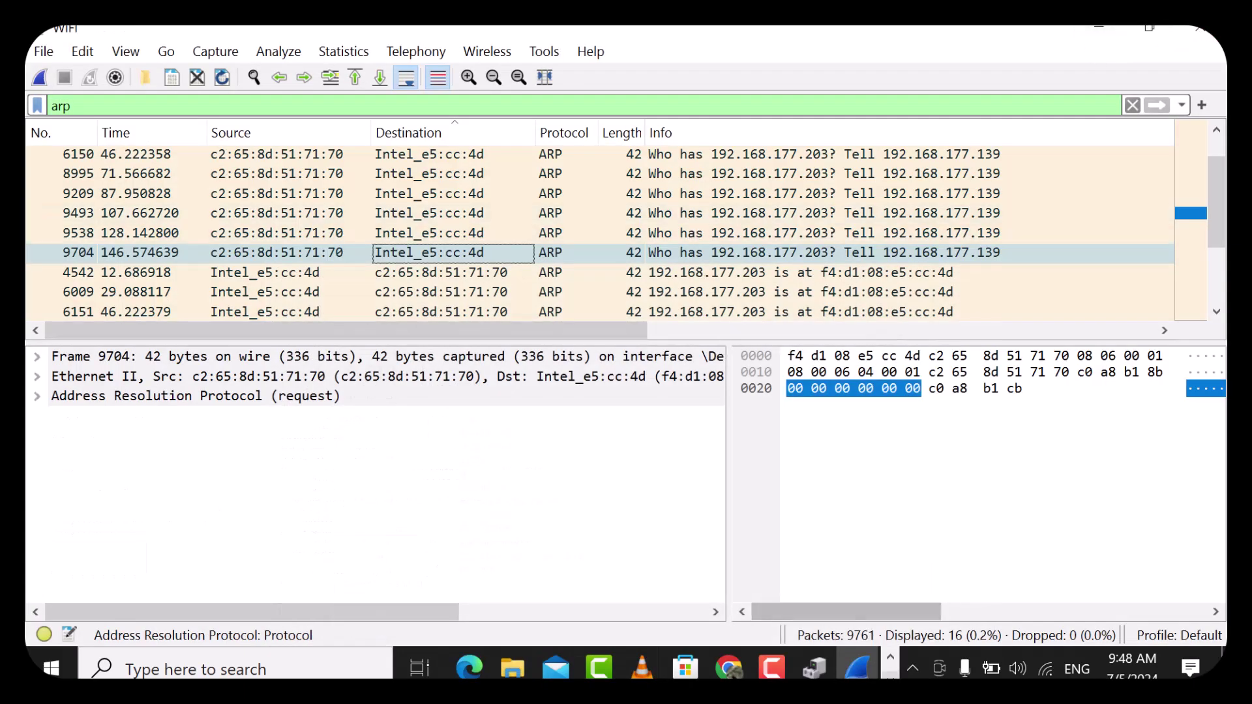
Reopen the Wi-Fi network's properties, single out the CC part of the physical address (MAC), and return to the capture
click(1045, 670)
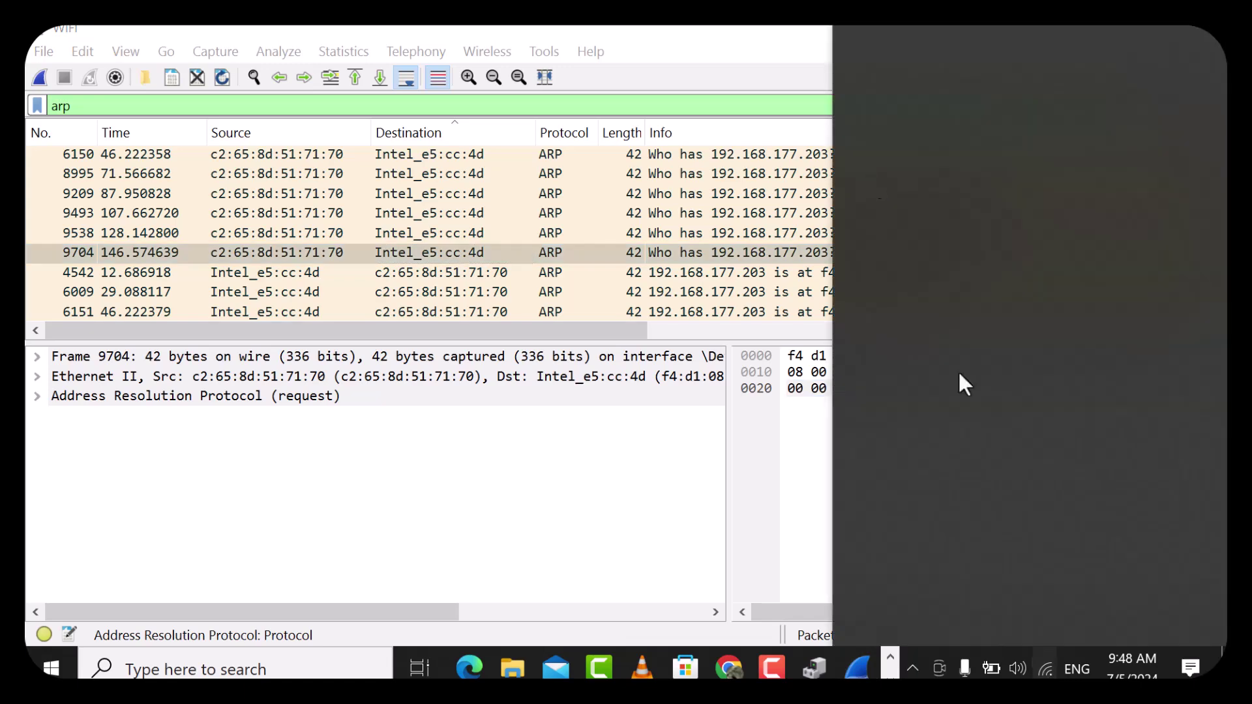
click(911, 192)
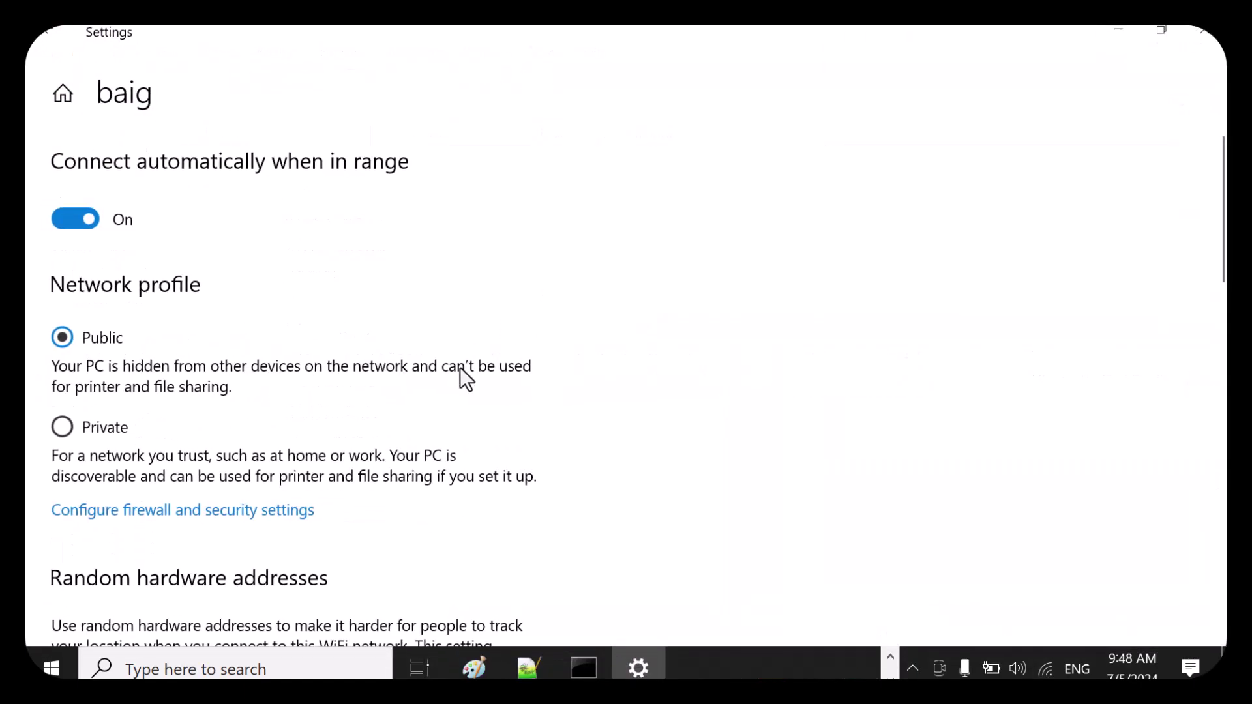
scroll(1211, 326, down, 10)
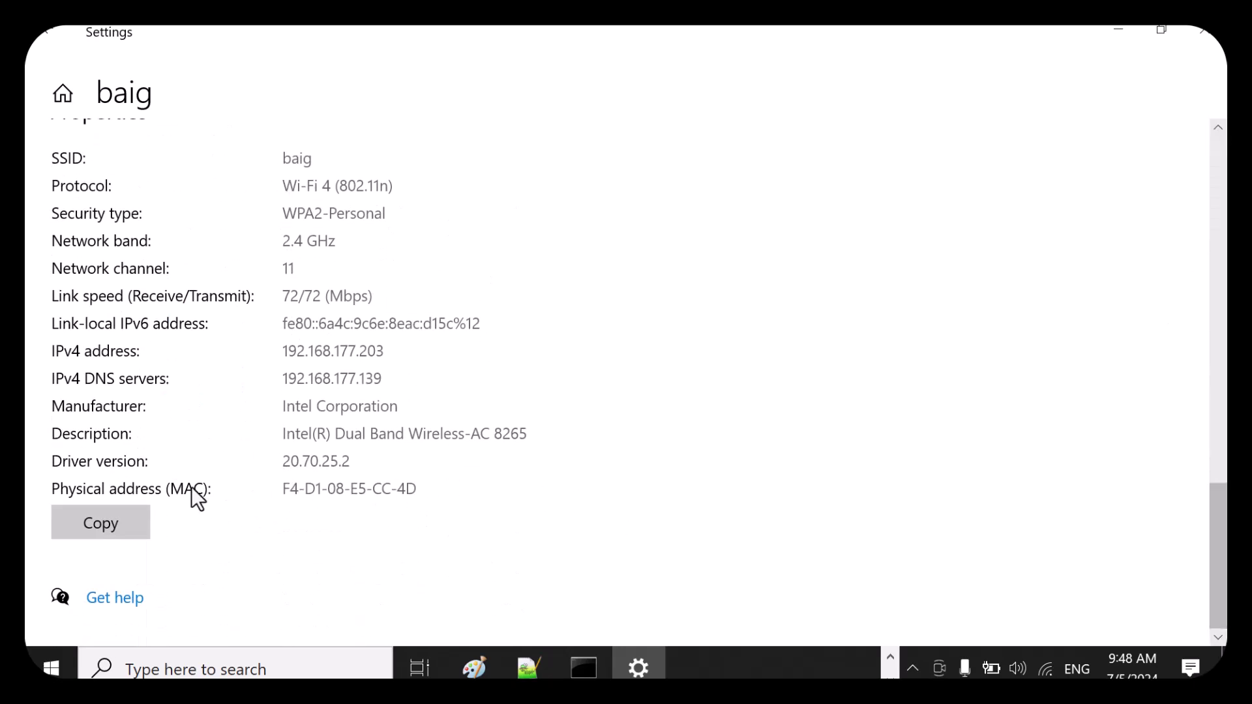
click(372, 483)
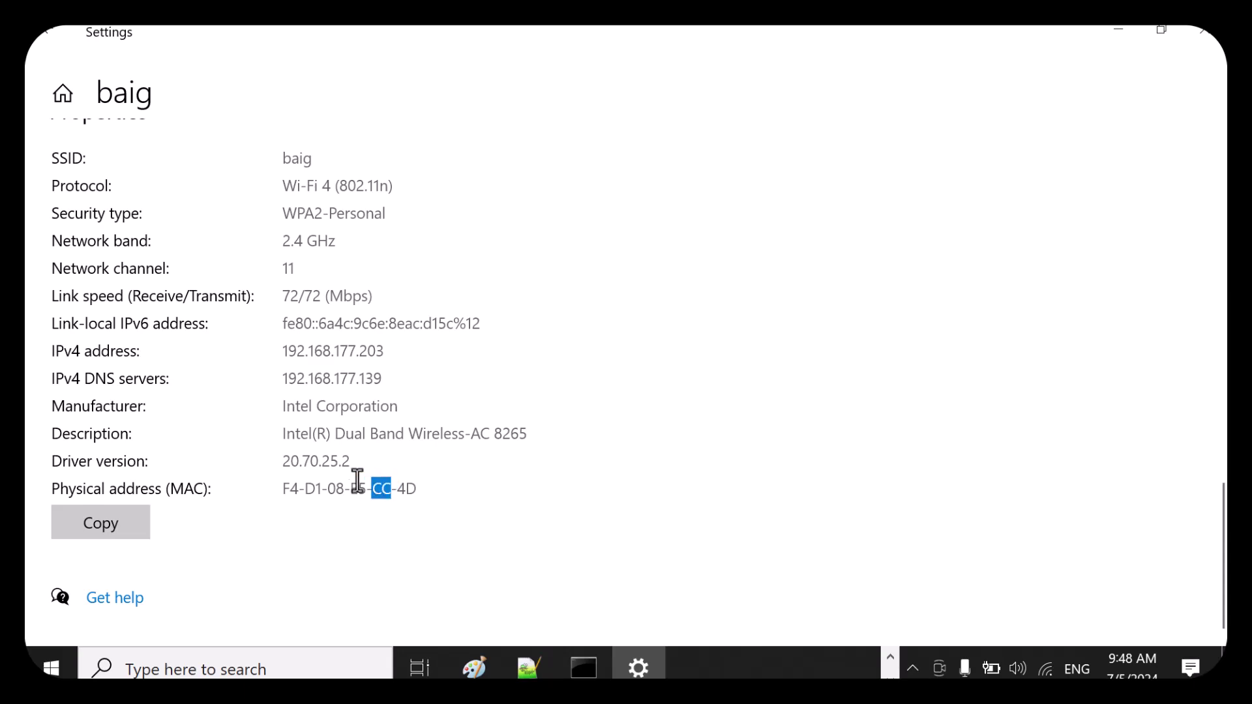
click(1119, 28)
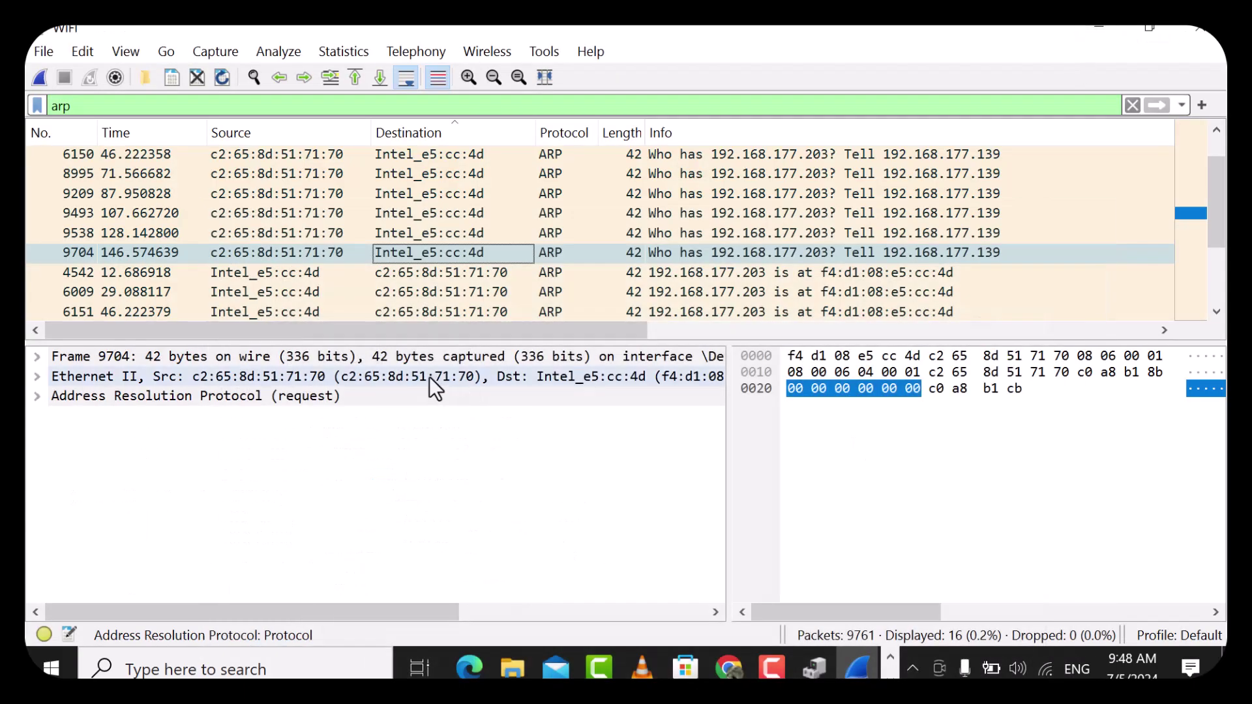
Select ARP request packet 9493 and compare the destination and info of the ARP requests with those of the replies
click(462, 216)
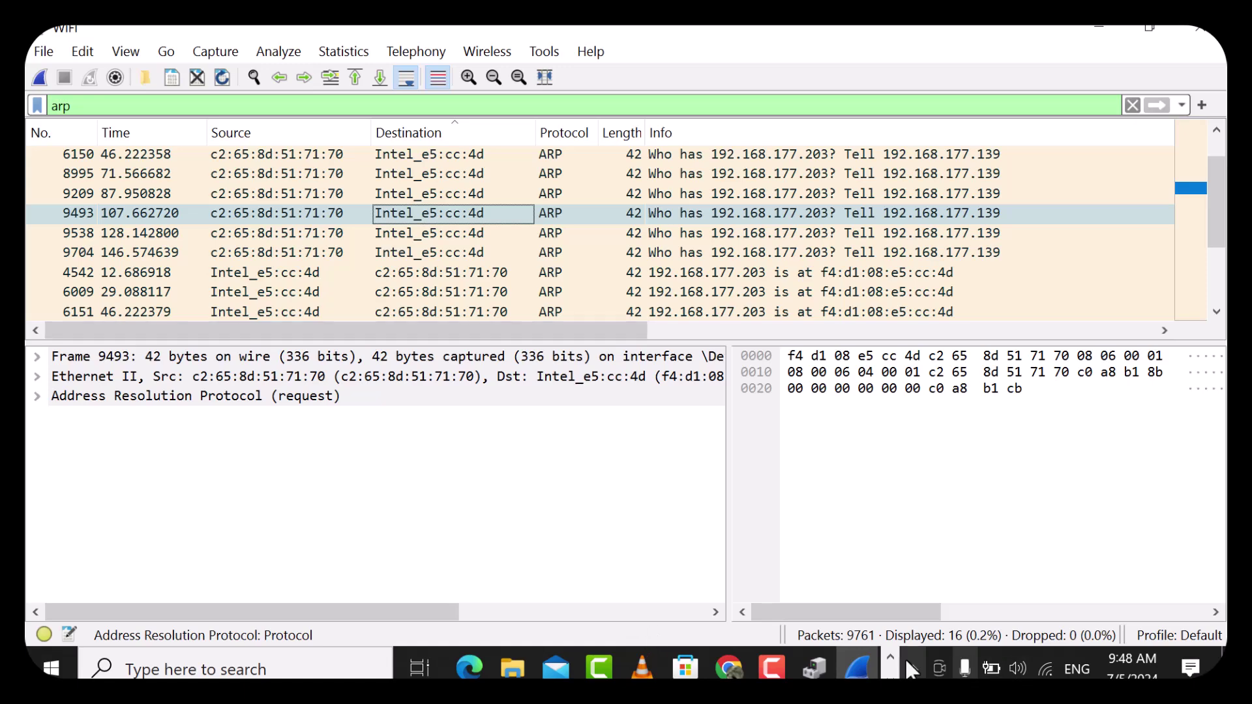
click(776, 669)
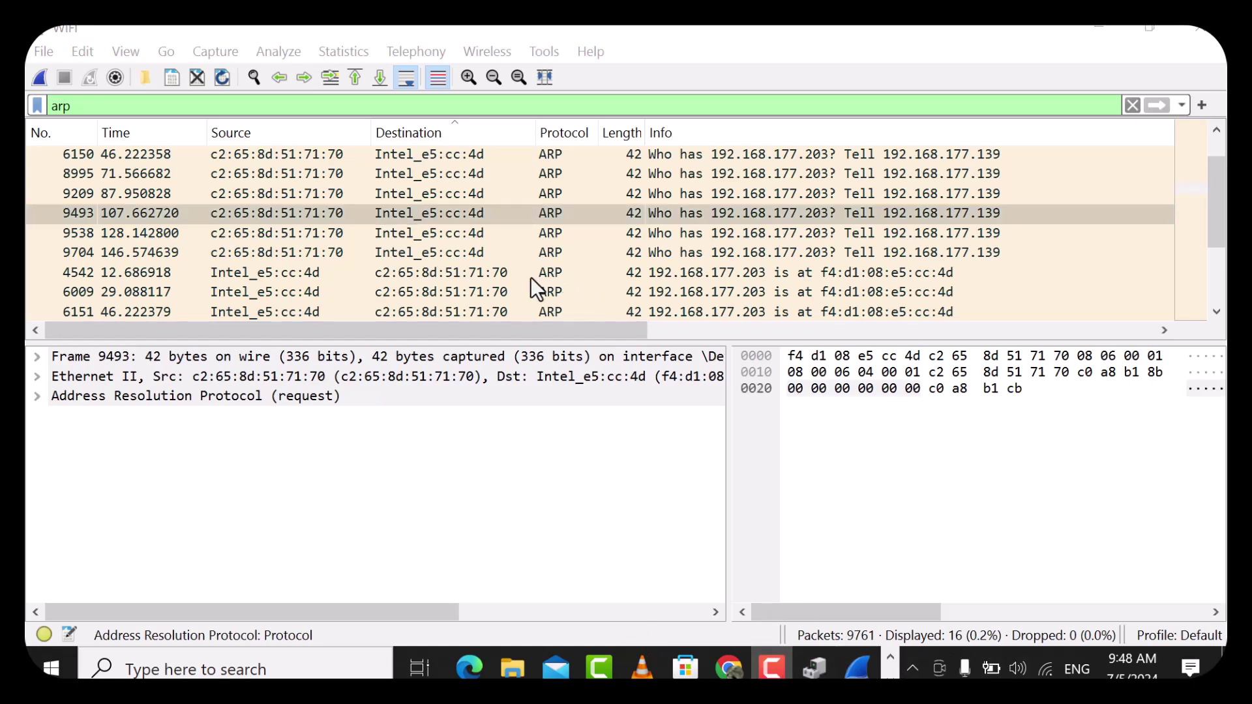
scroll(538, 287, down, 2)
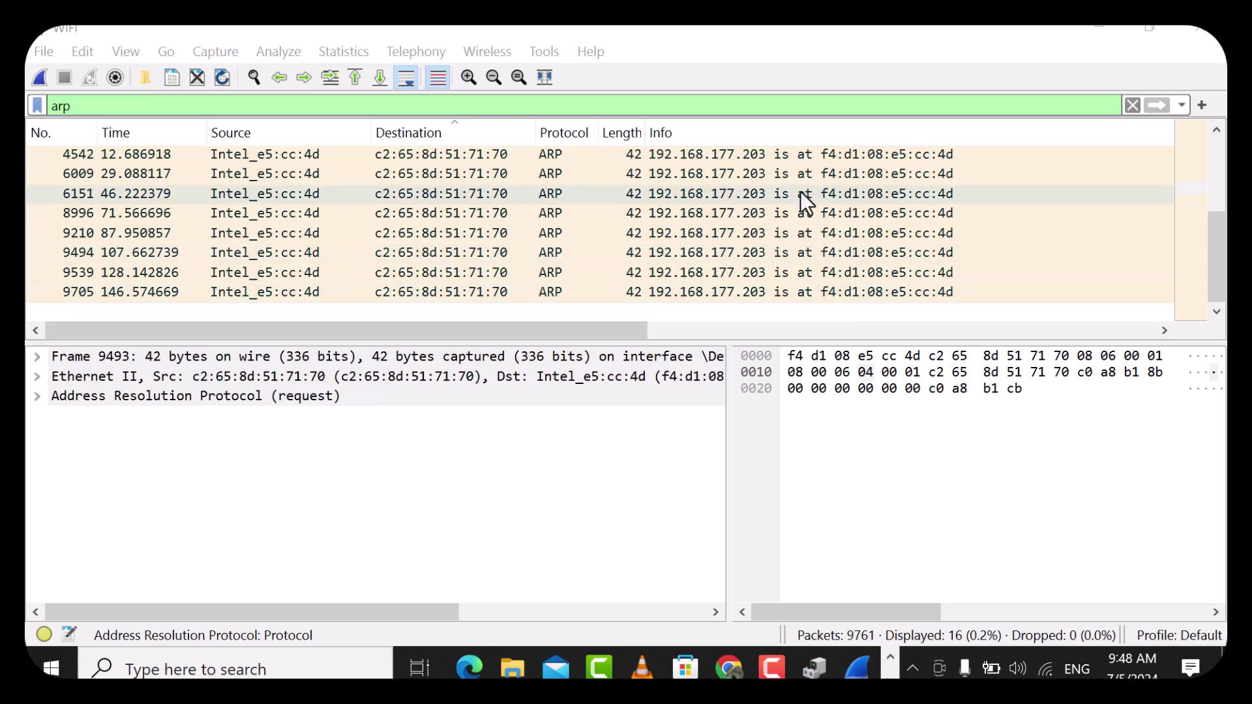
scroll(825, 254, up, 3)
scroll(835, 245, down, 3)
scroll(835, 245, up, 3)
scroll(834, 245, down, 3)
scroll(834, 245, up, 3)
scroll(835, 246, down, 3)
scroll(835, 246, up, 2)
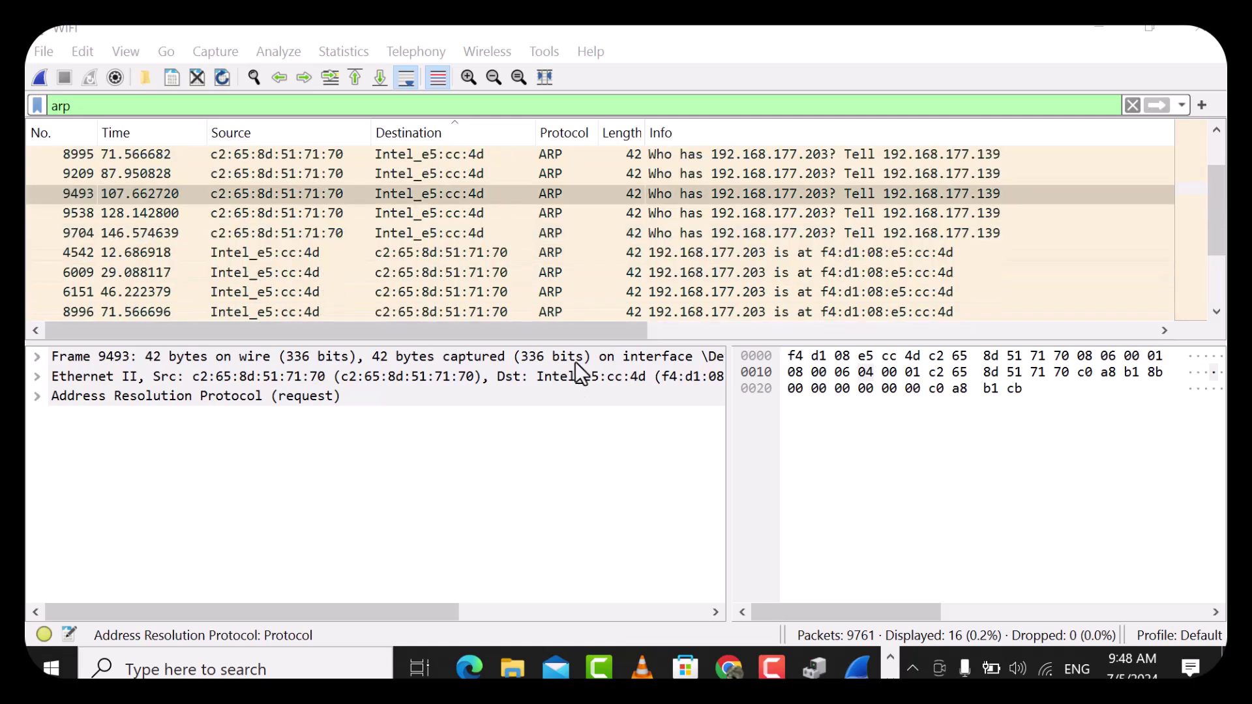
Expand the Frame and Ethernet II details of packet 9493 and read through them alongside the ARP packets
click(28, 358)
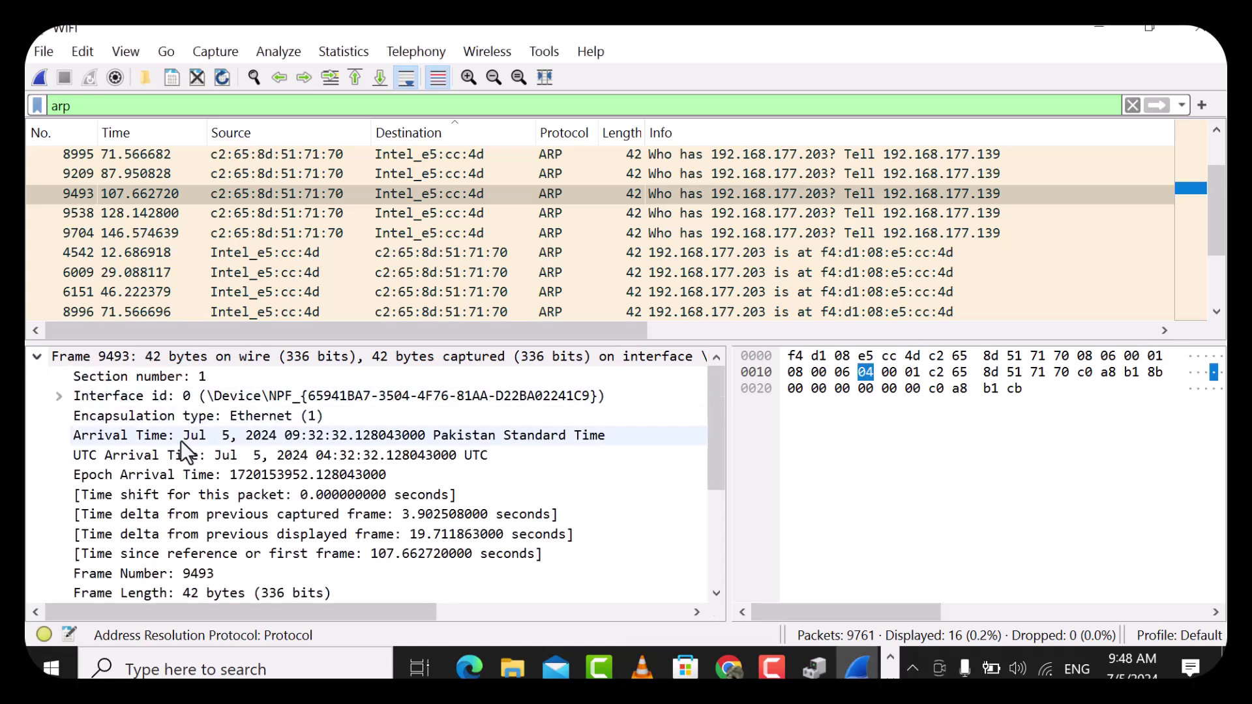
scroll(195, 444, down, 3)
click(37, 554)
scroll(315, 437, down, 1)
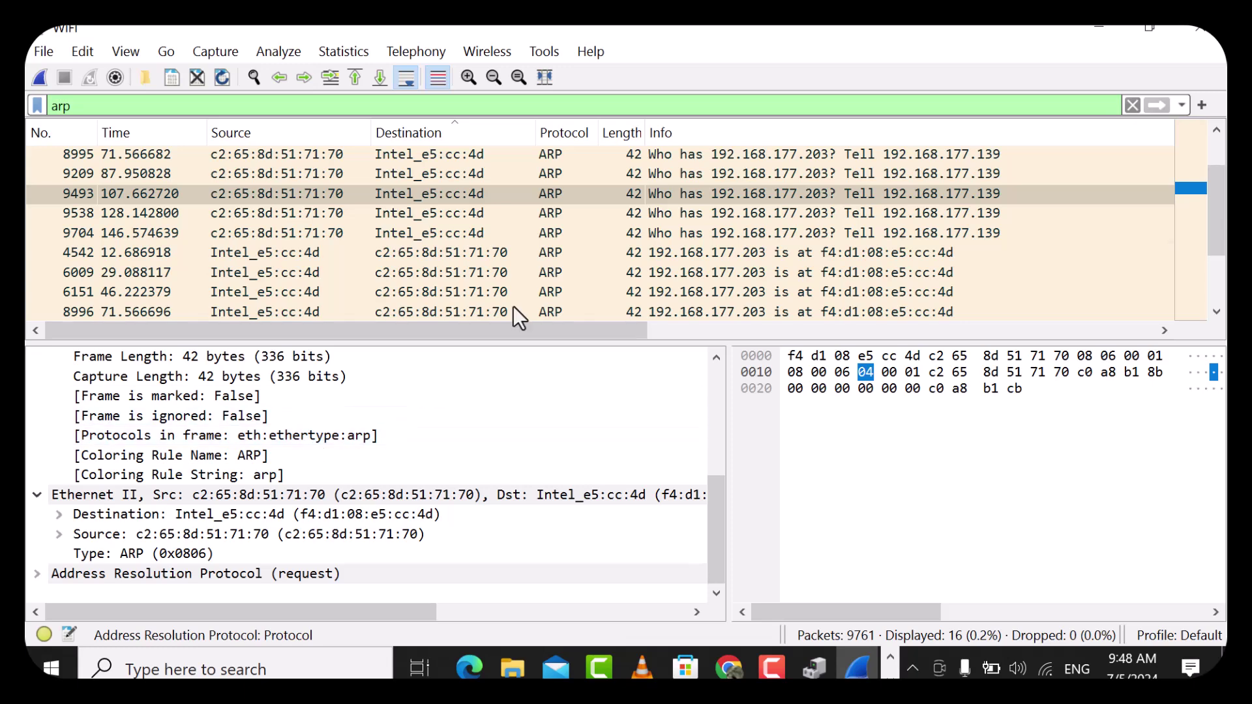
scroll(338, 134, down, 1)
scroll(352, 196, up, 2)
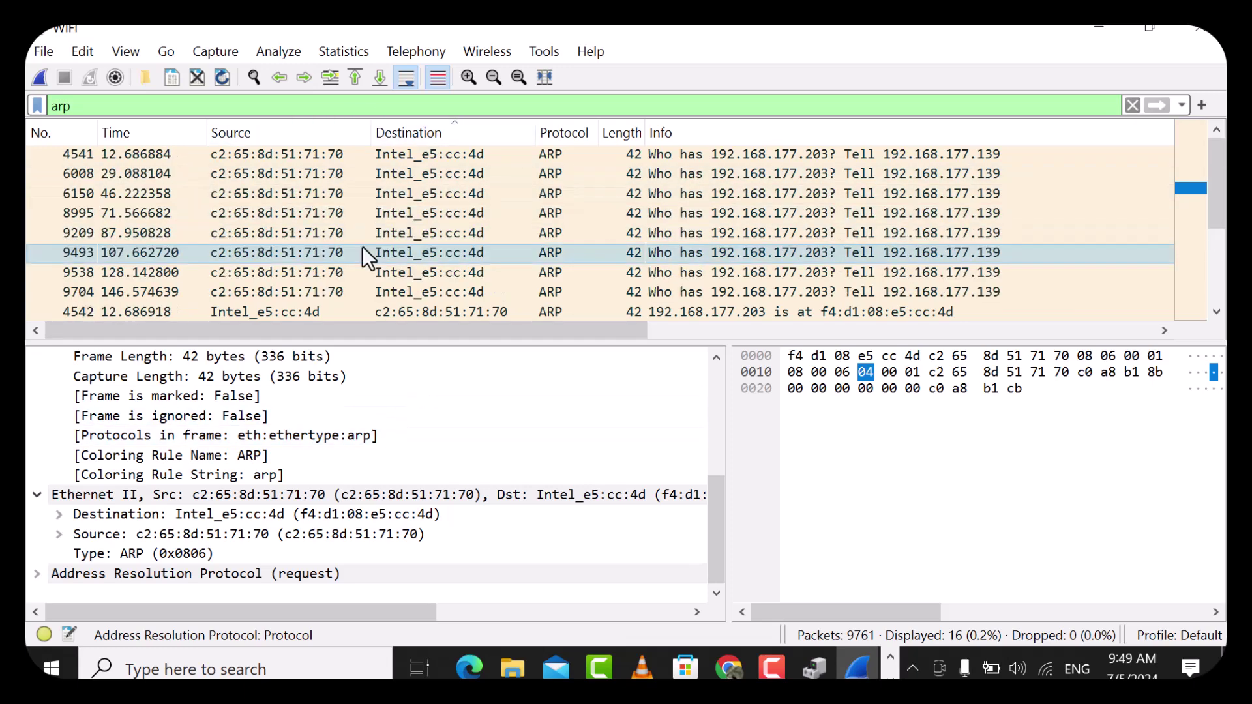
scroll(365, 256, down, 3)
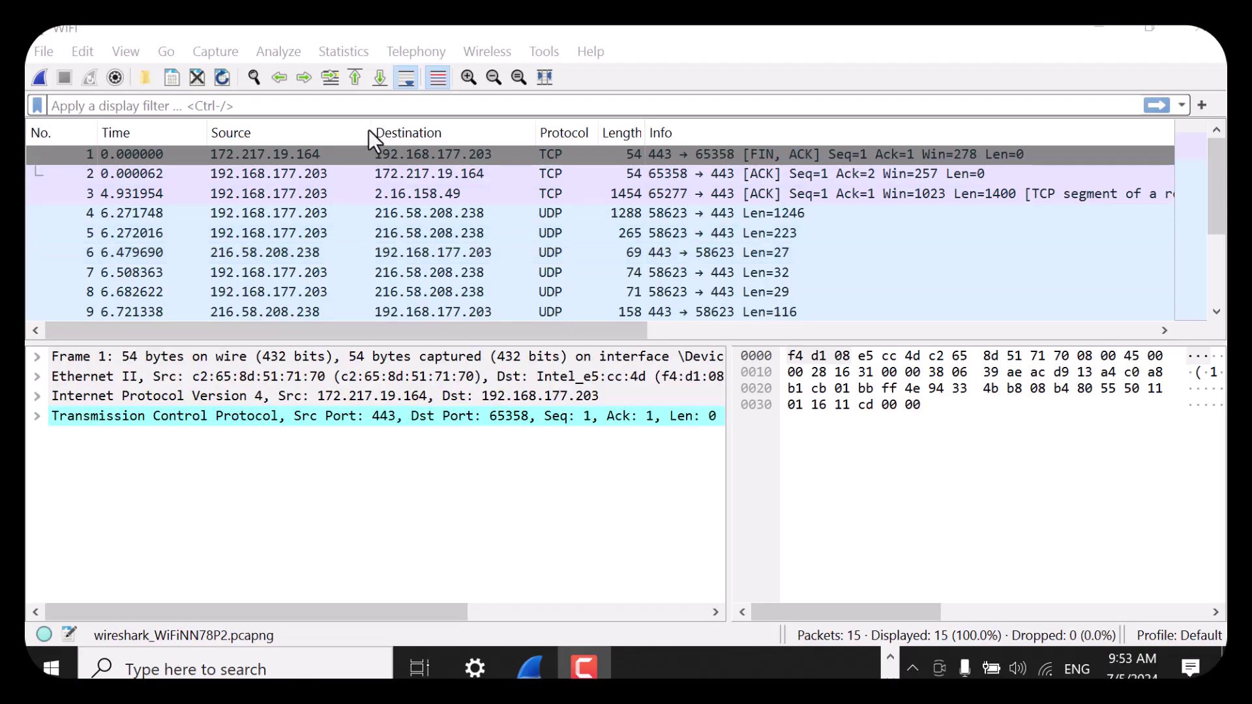
Start saving the capture as a file, choosing the Wireshark/tcpdump pcap format and the file name myfile
click(48, 47)
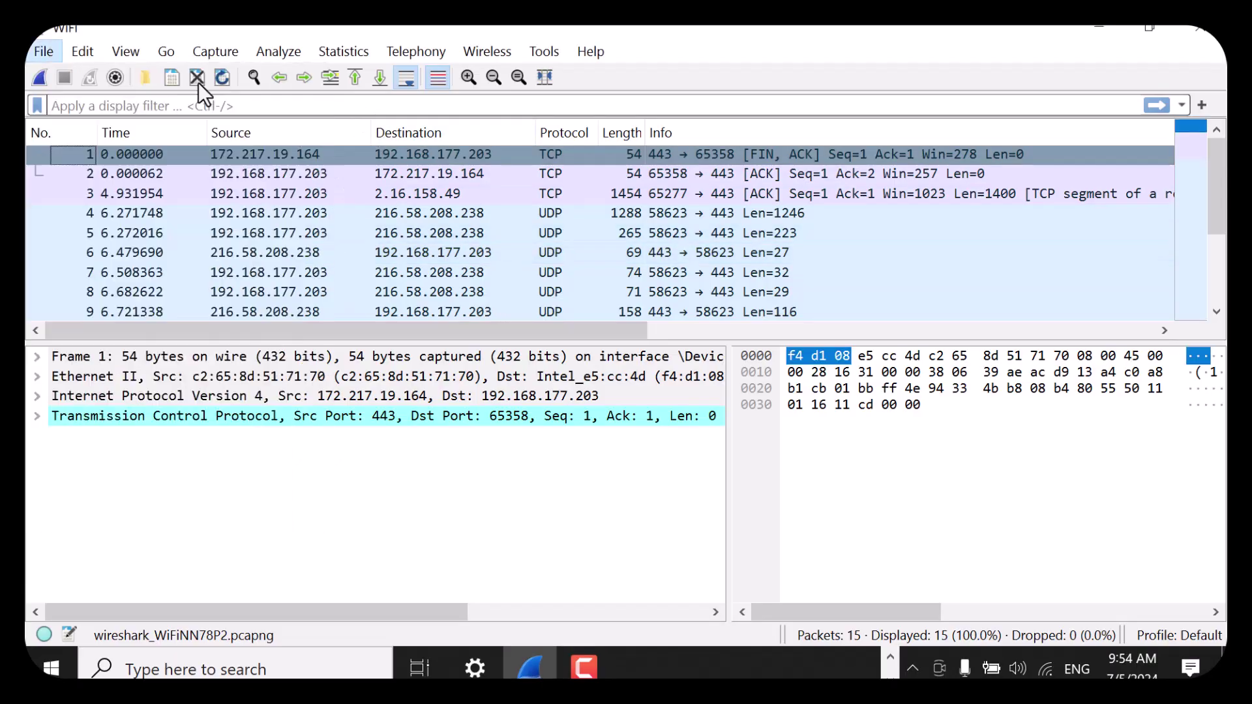
click(441, 158)
click(33, 49)
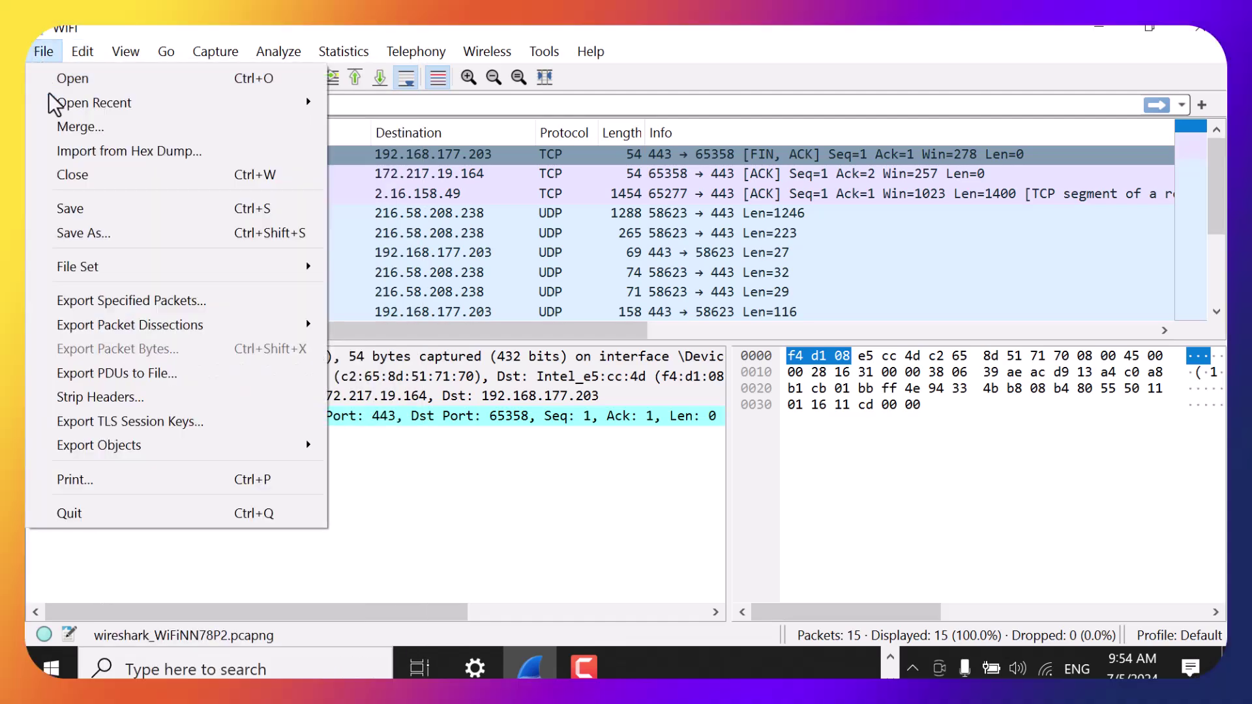
click(79, 215)
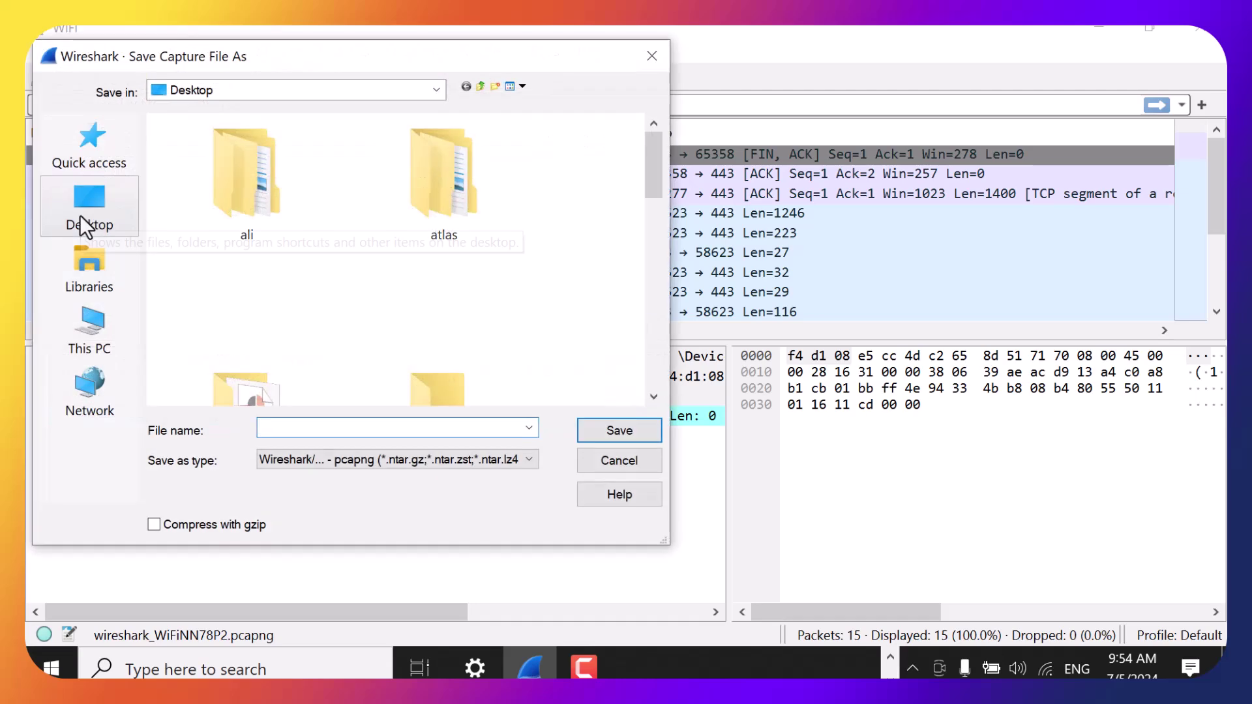
click(324, 467)
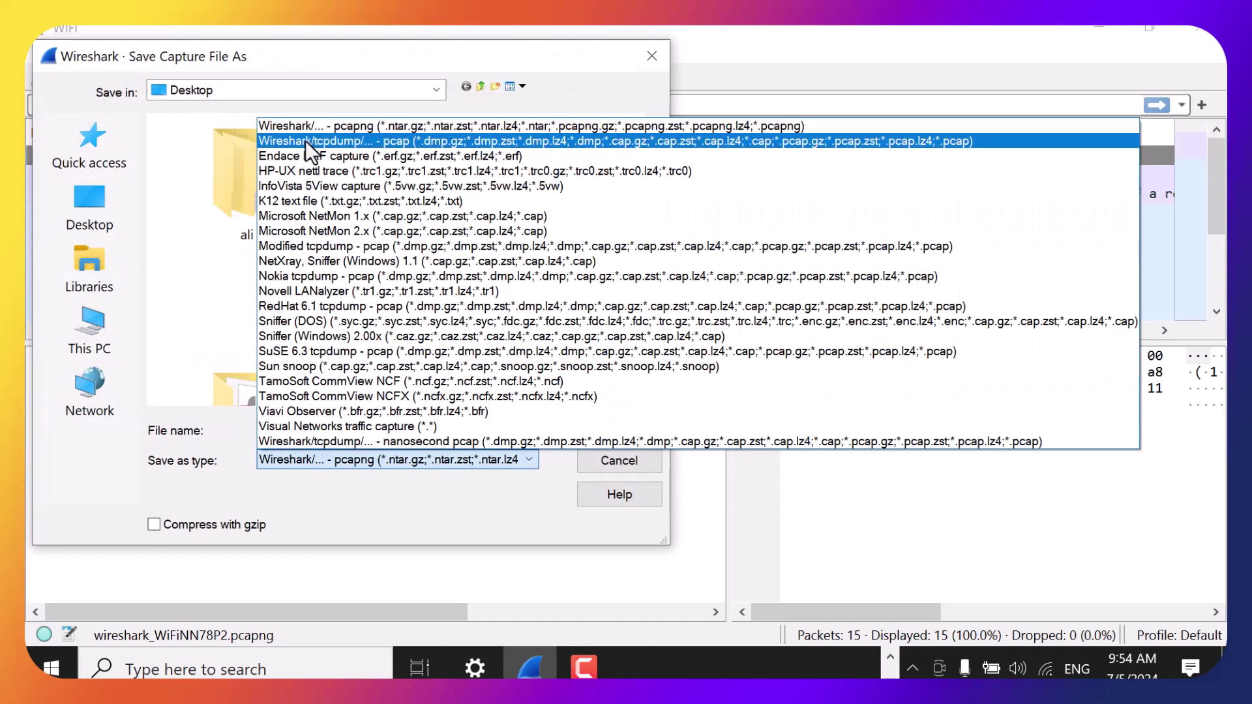
click(378, 142)
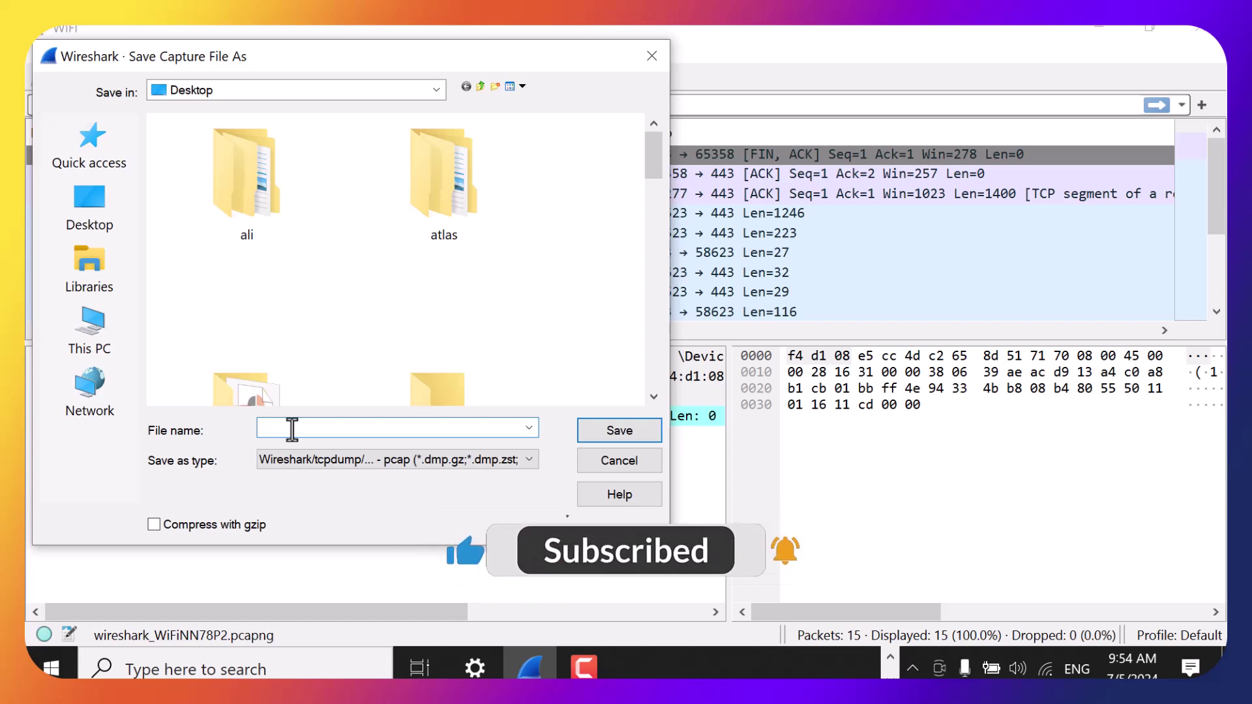
text(myfile)
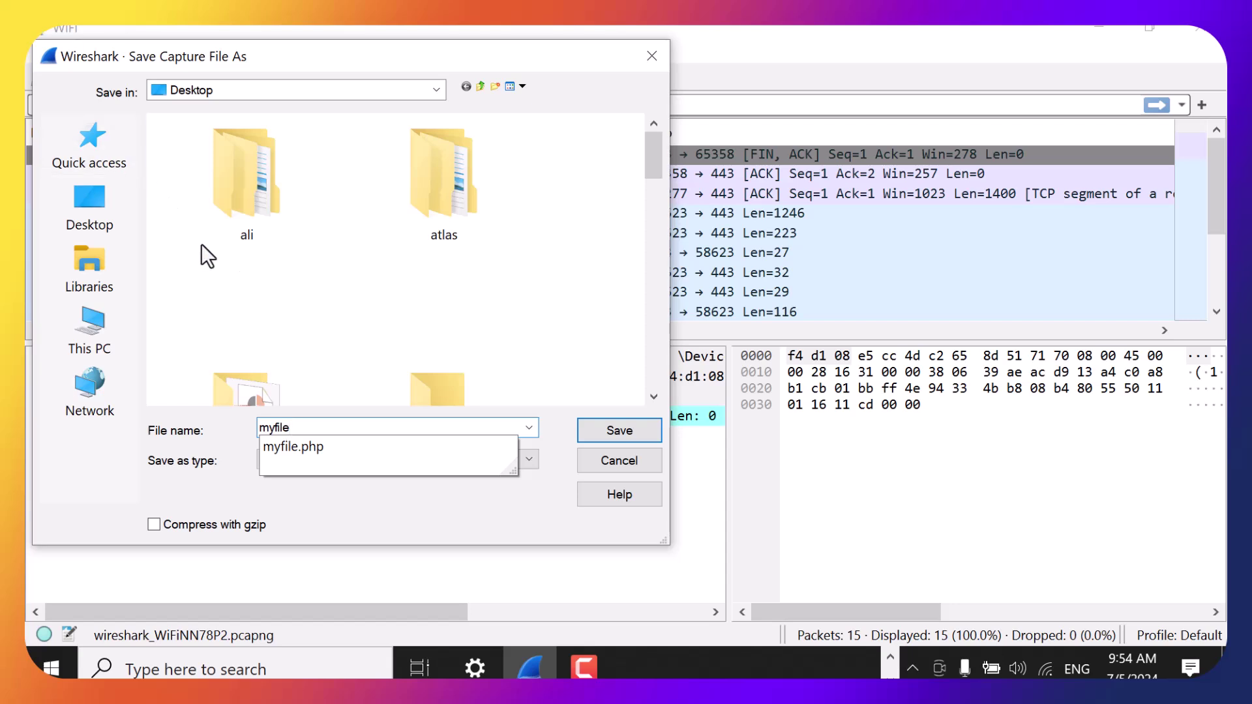
click(391, 490)
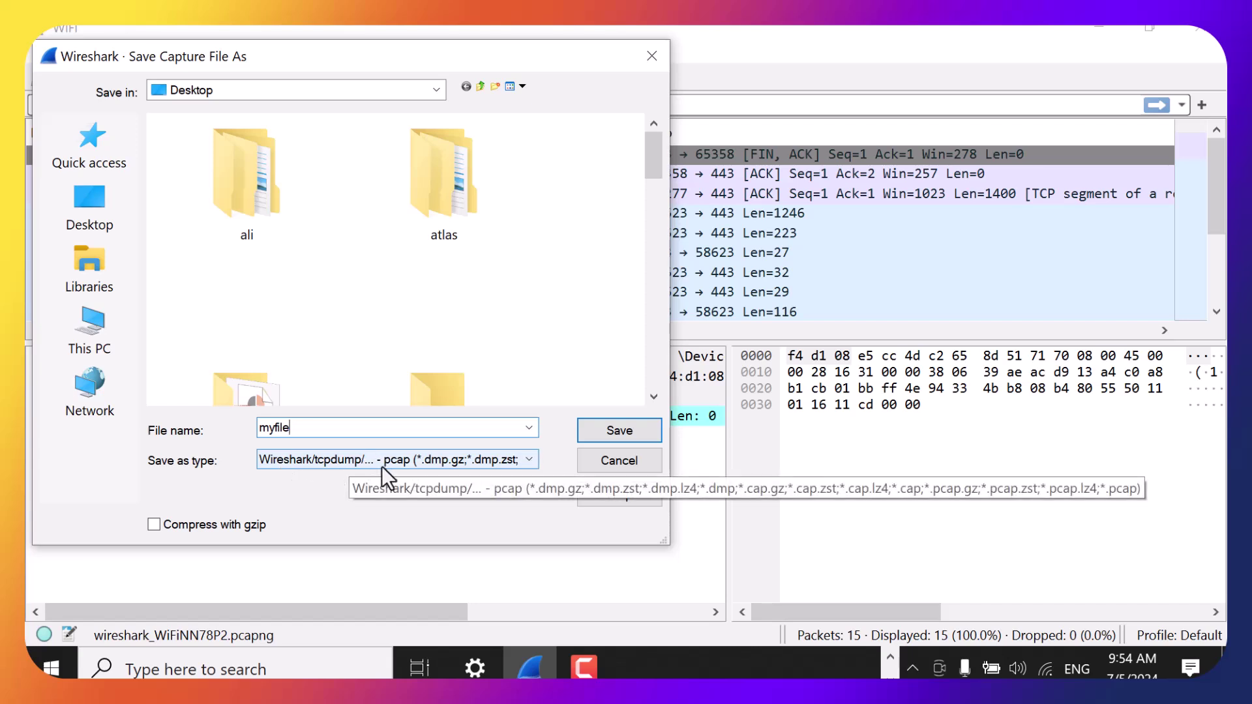
Choose the Desktop as the destination and save the capture file there, keeping the selected pcap format
click(123, 217)
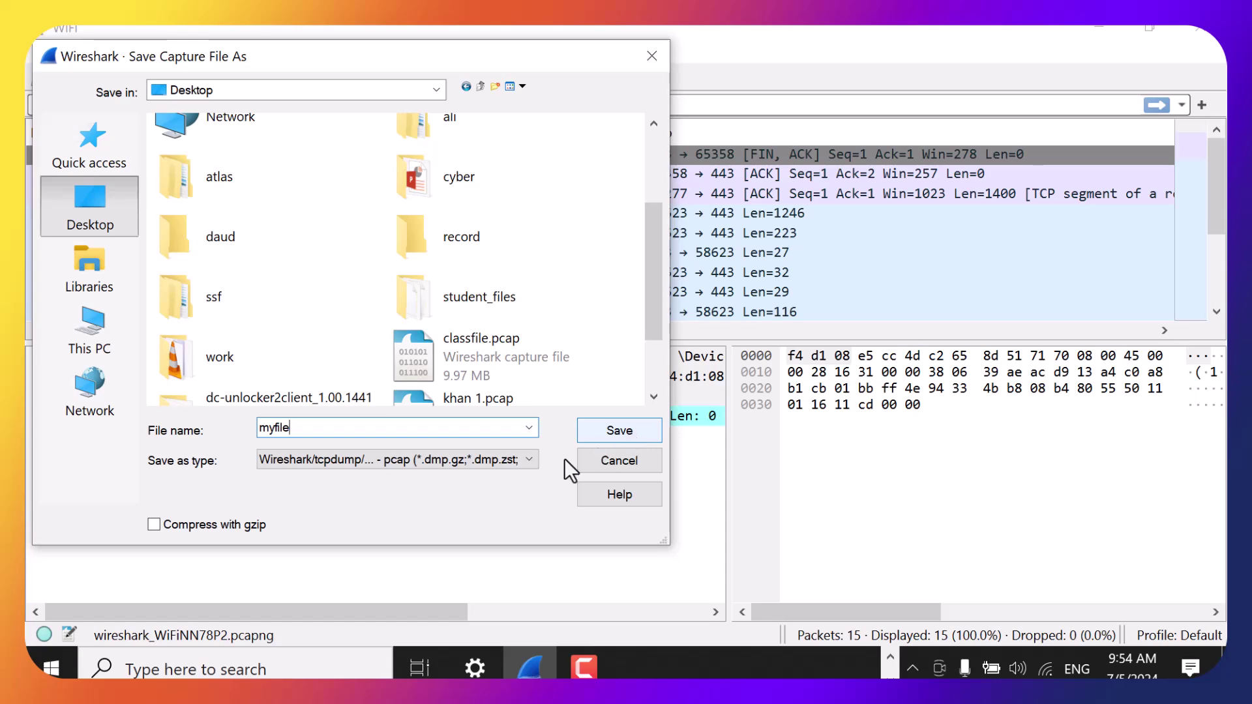
click(516, 459)
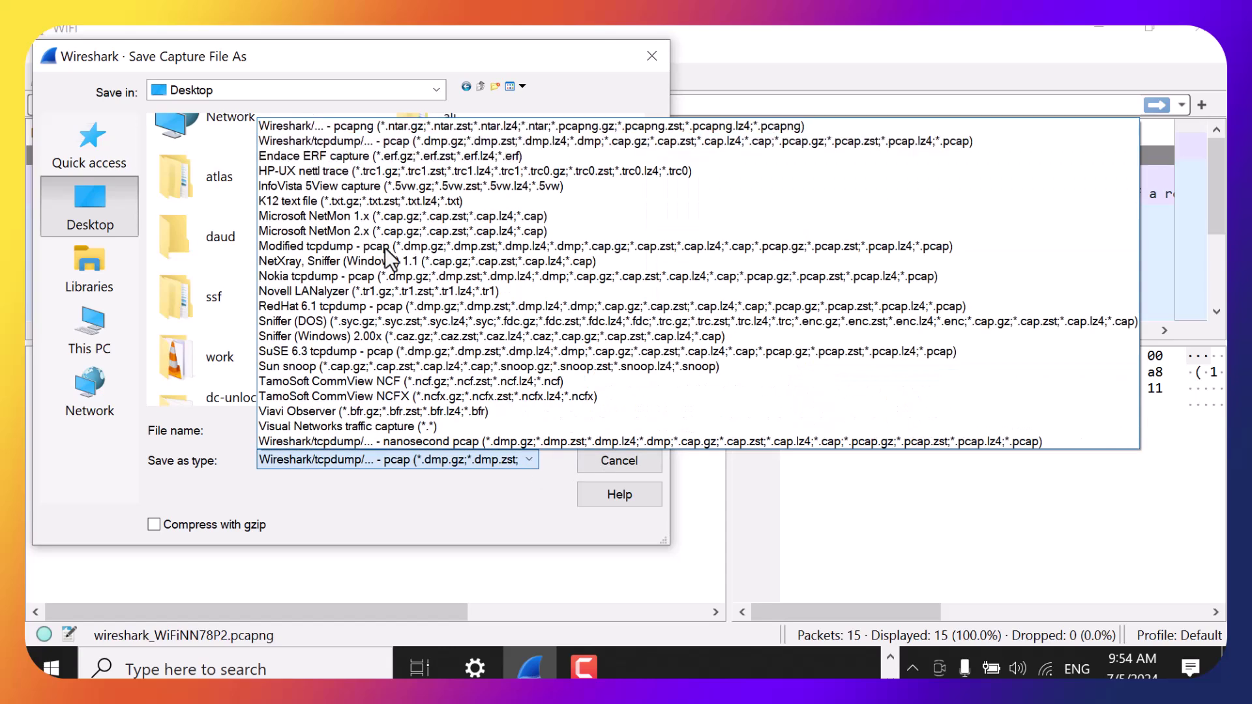
click(530, 532)
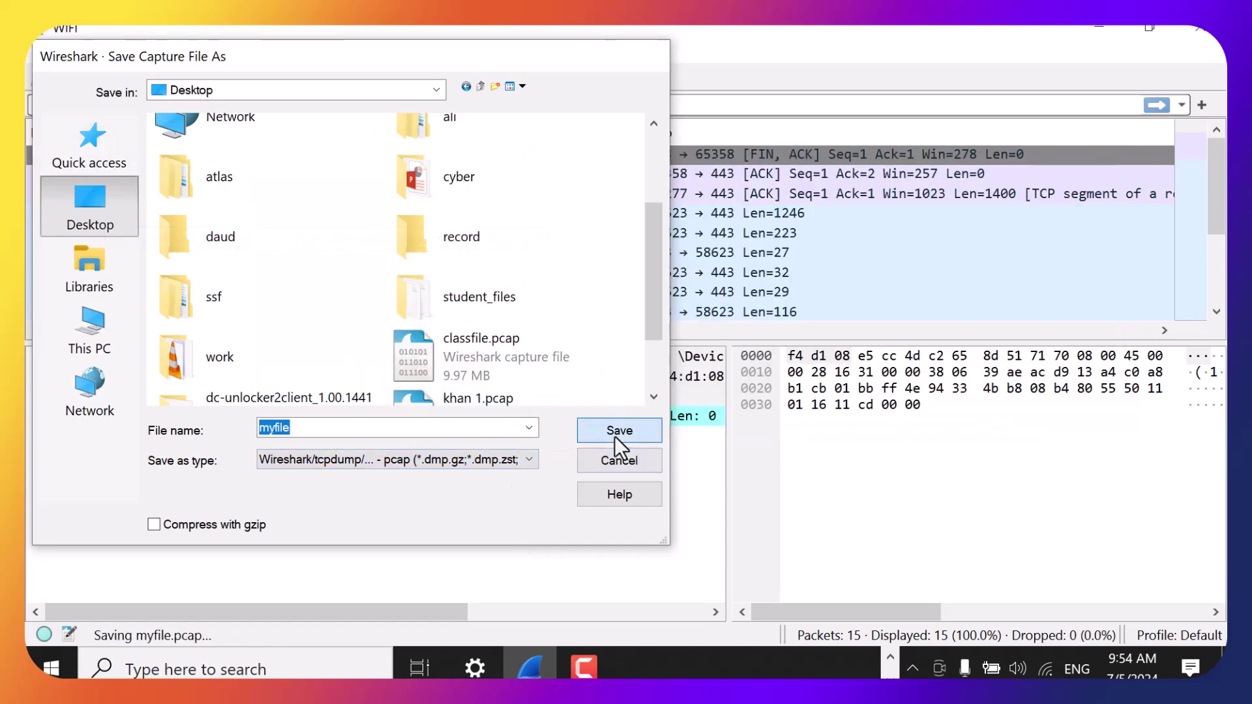
click(614, 436)
Switch to the Windows desktop and open the saved capture file myfile.pcap
click(1107, 33)
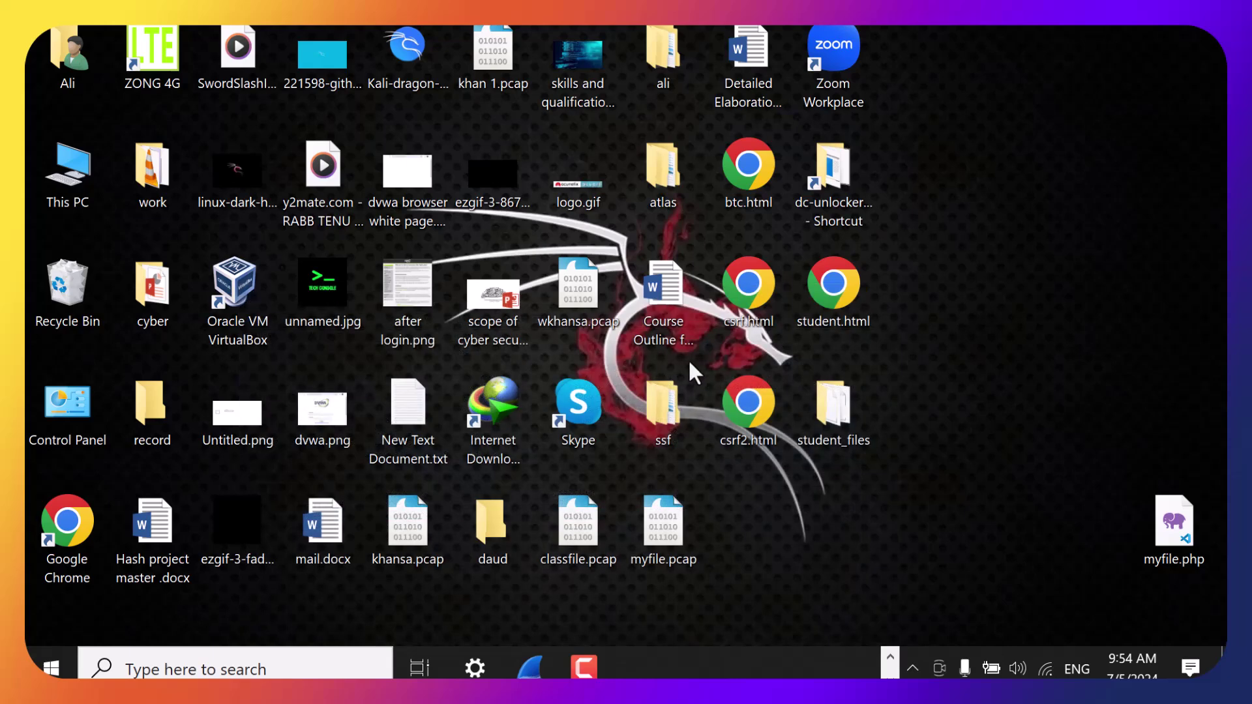
double_click(686, 533)
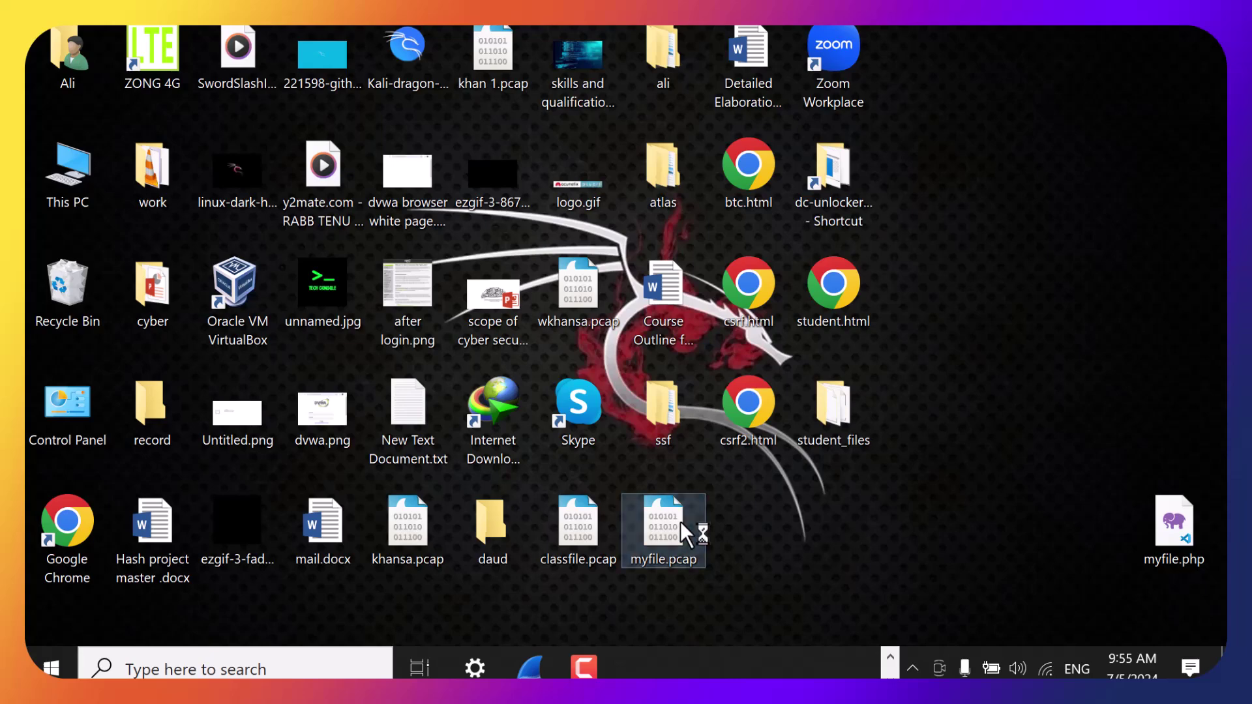